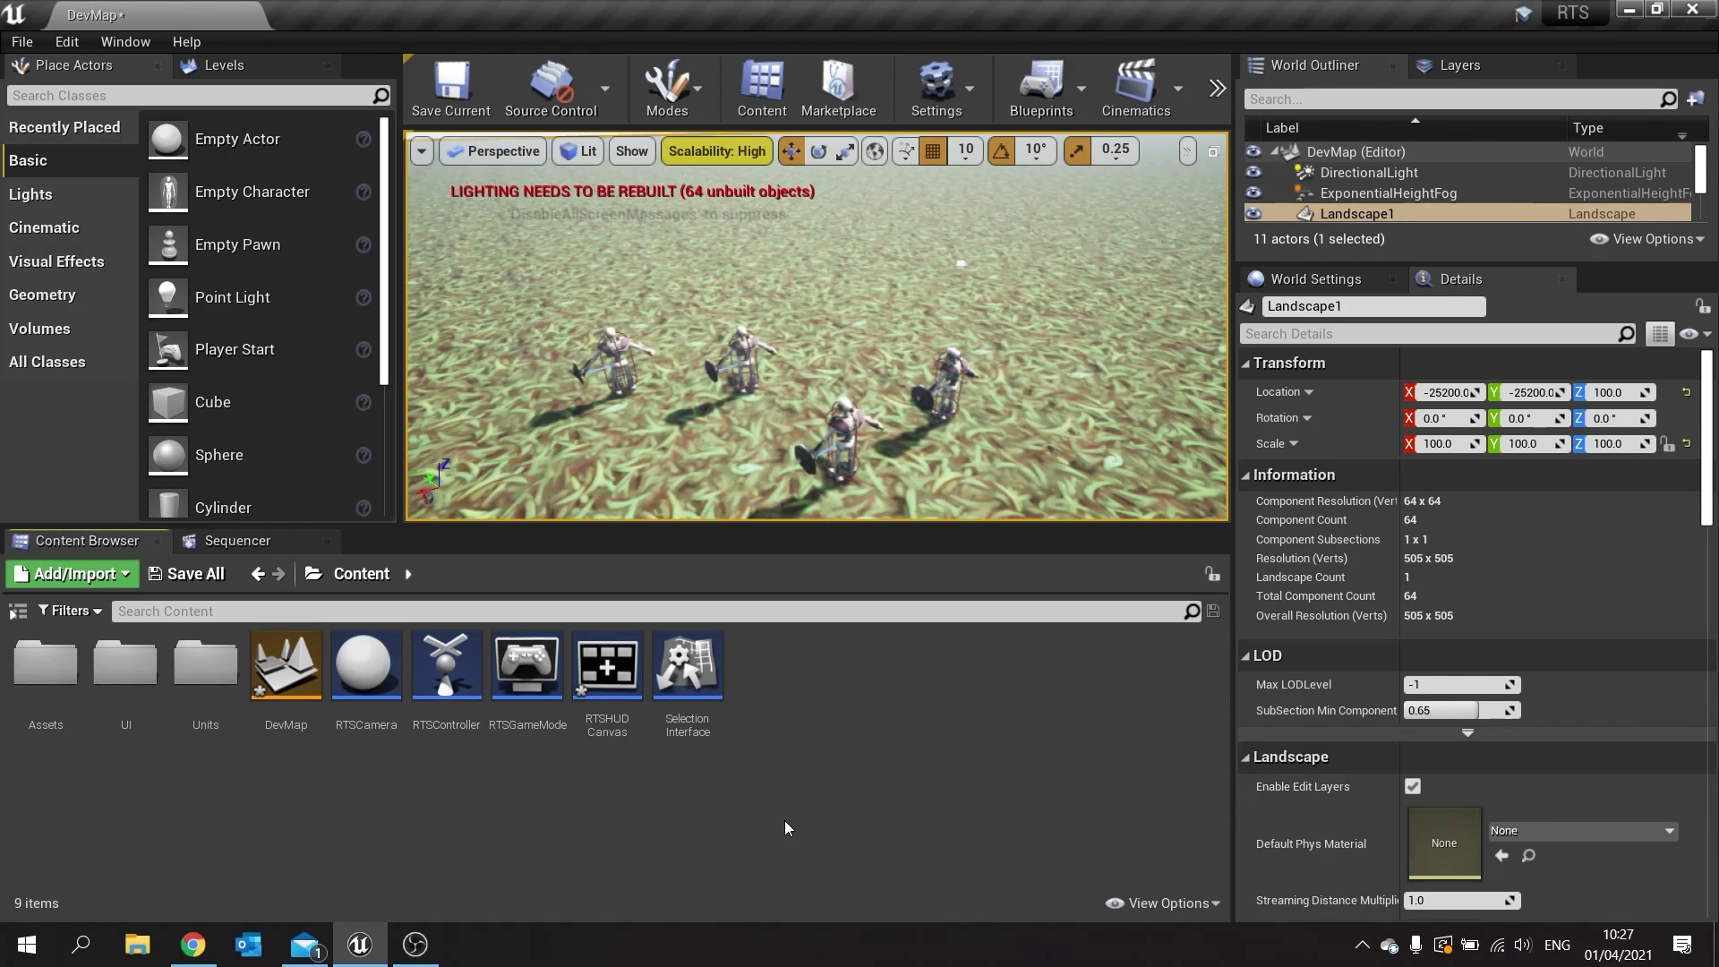
# In the Units folder, create a Blueprint class with AIController as its parent and name it UnitAI.
pyautogui.doubleClick(205, 667)
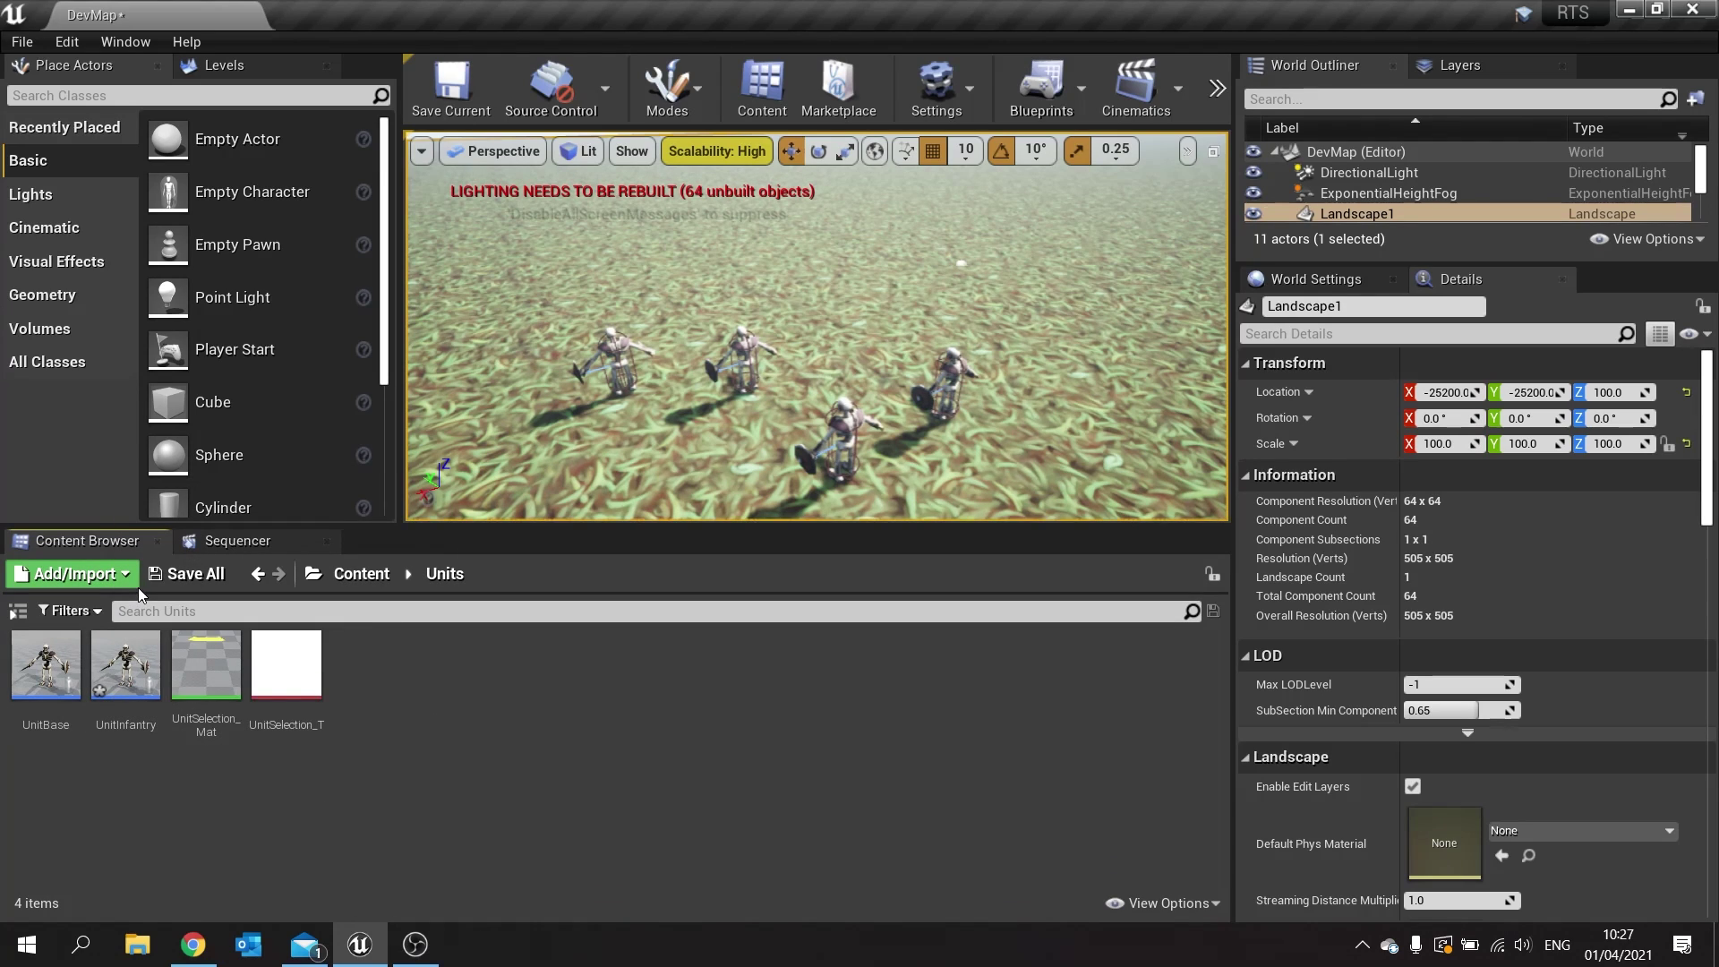
pyautogui.click(127, 579)
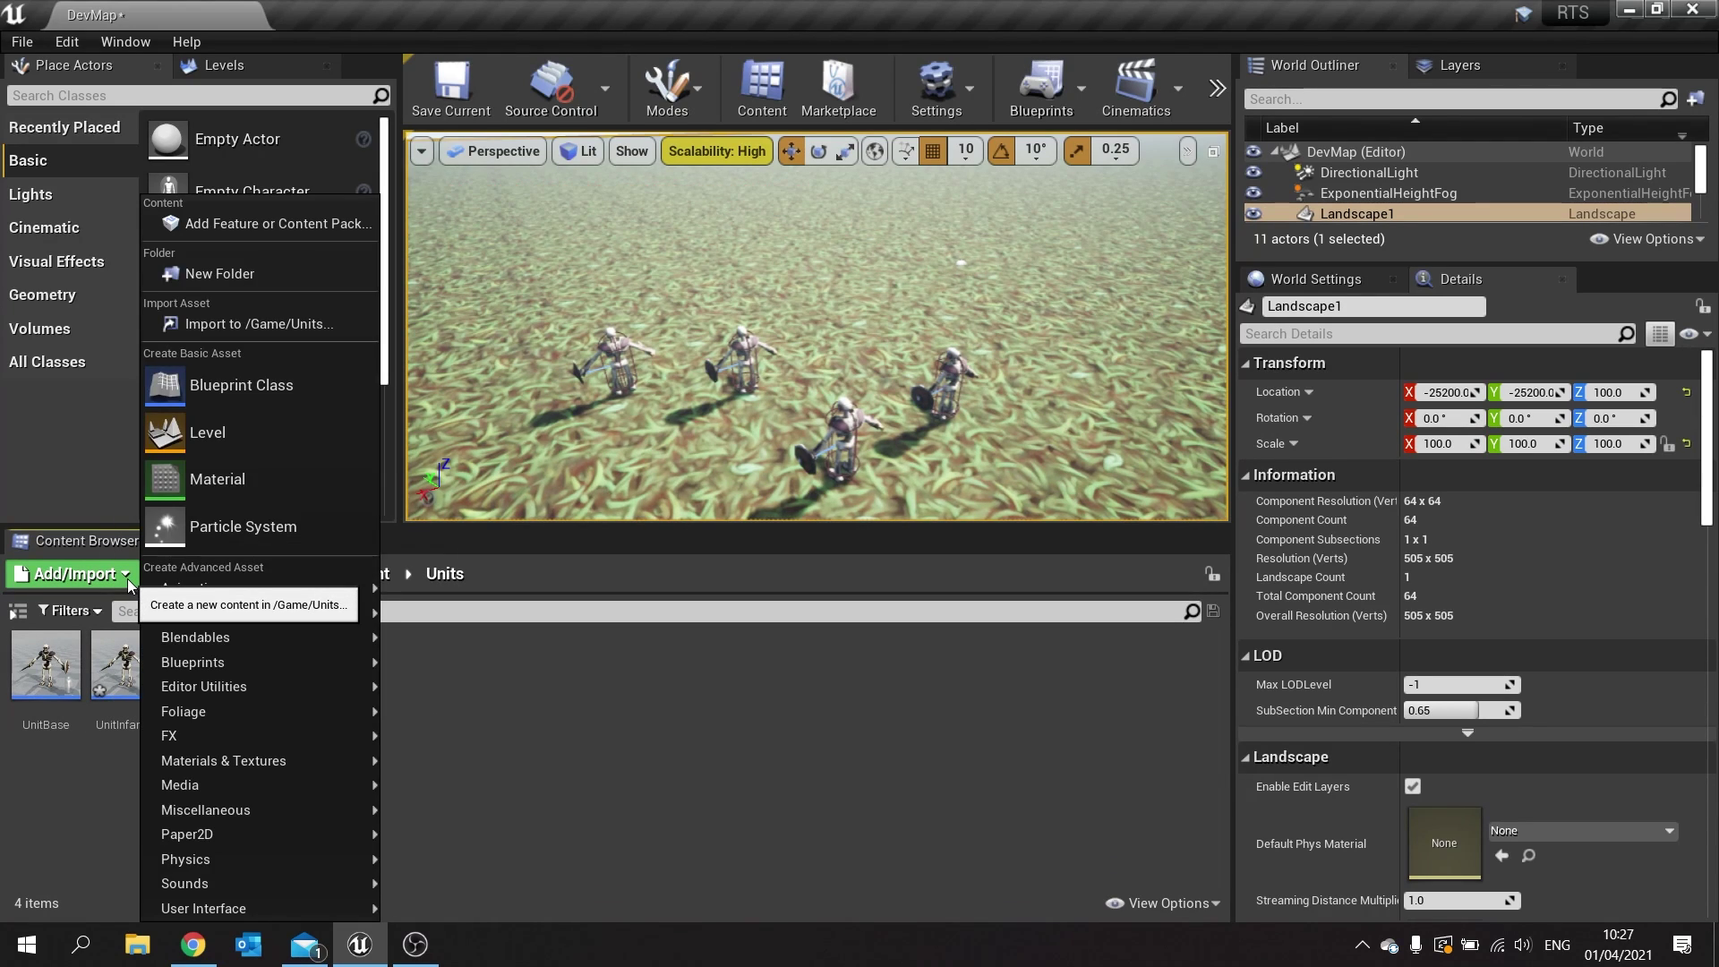
pyautogui.click(255, 396)
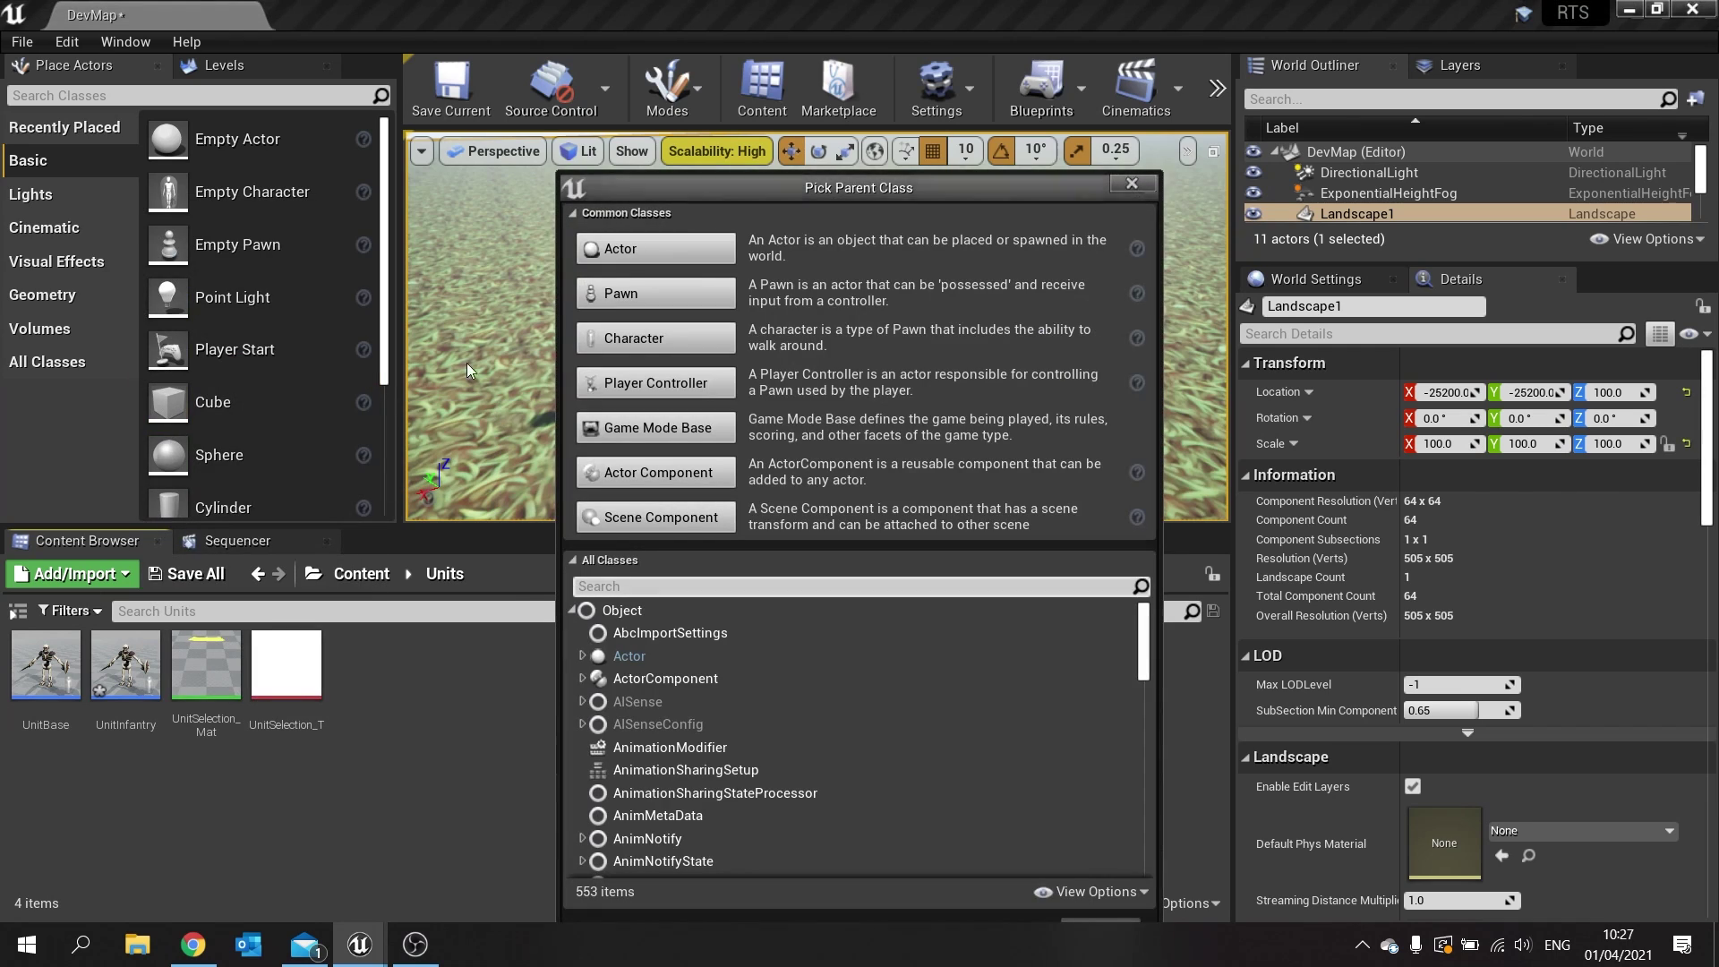
pyautogui.write('ai controller')
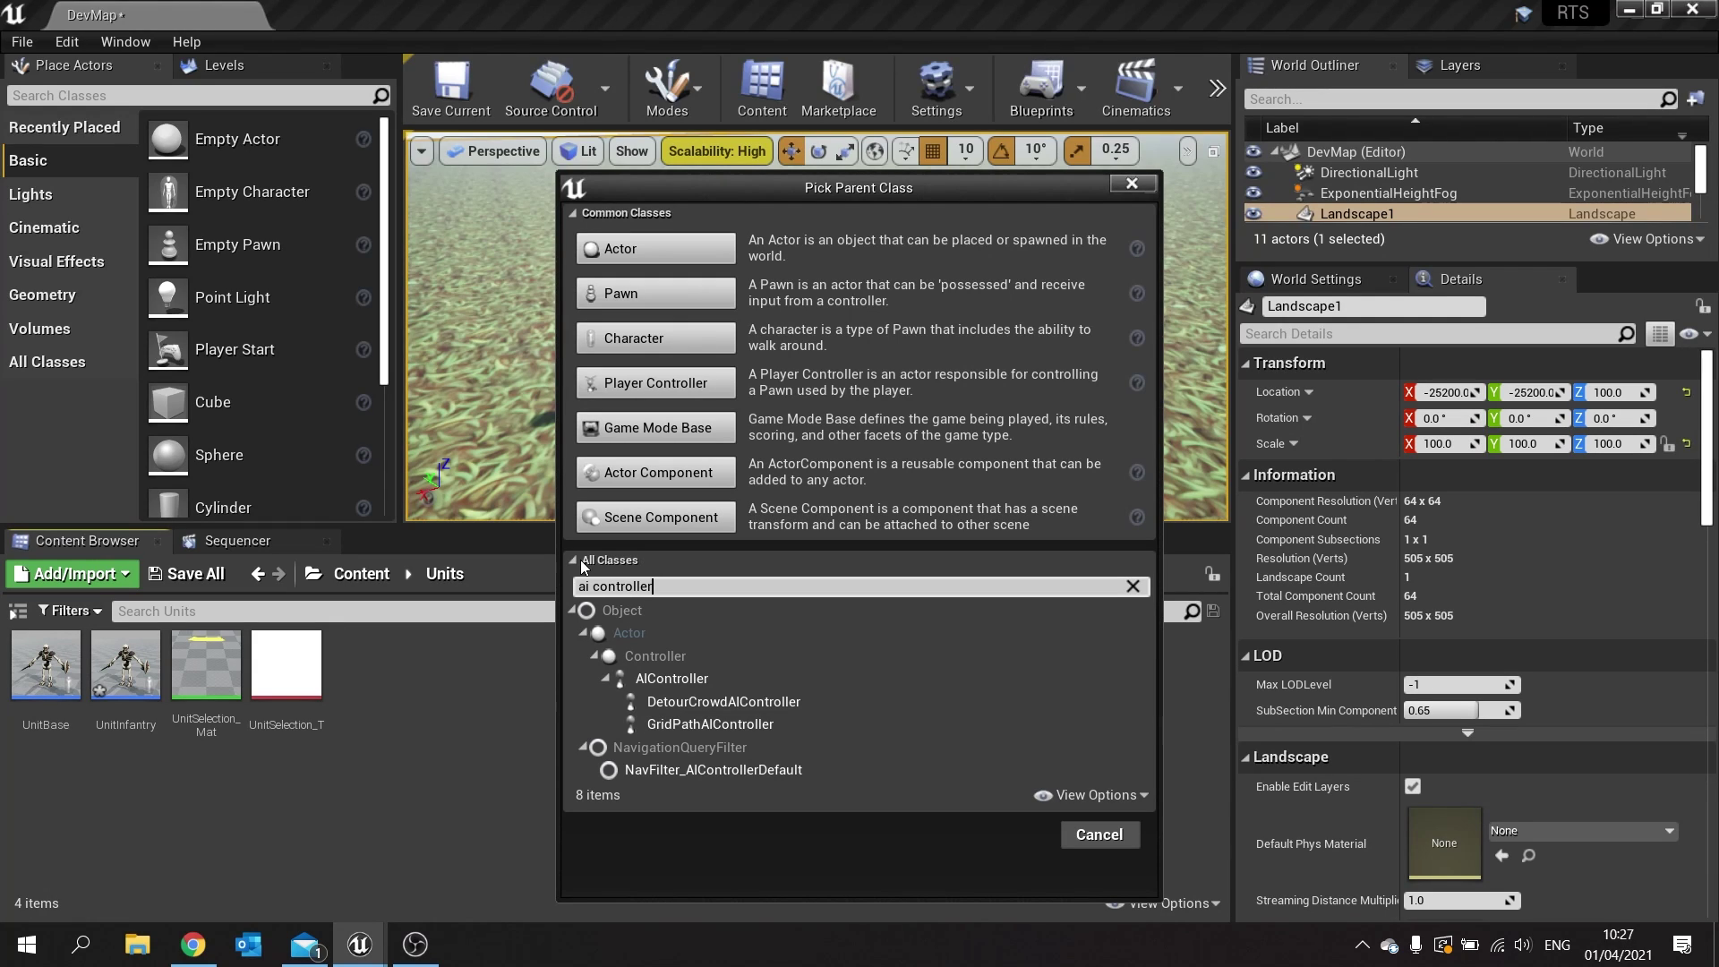
pyautogui.click(709, 682)
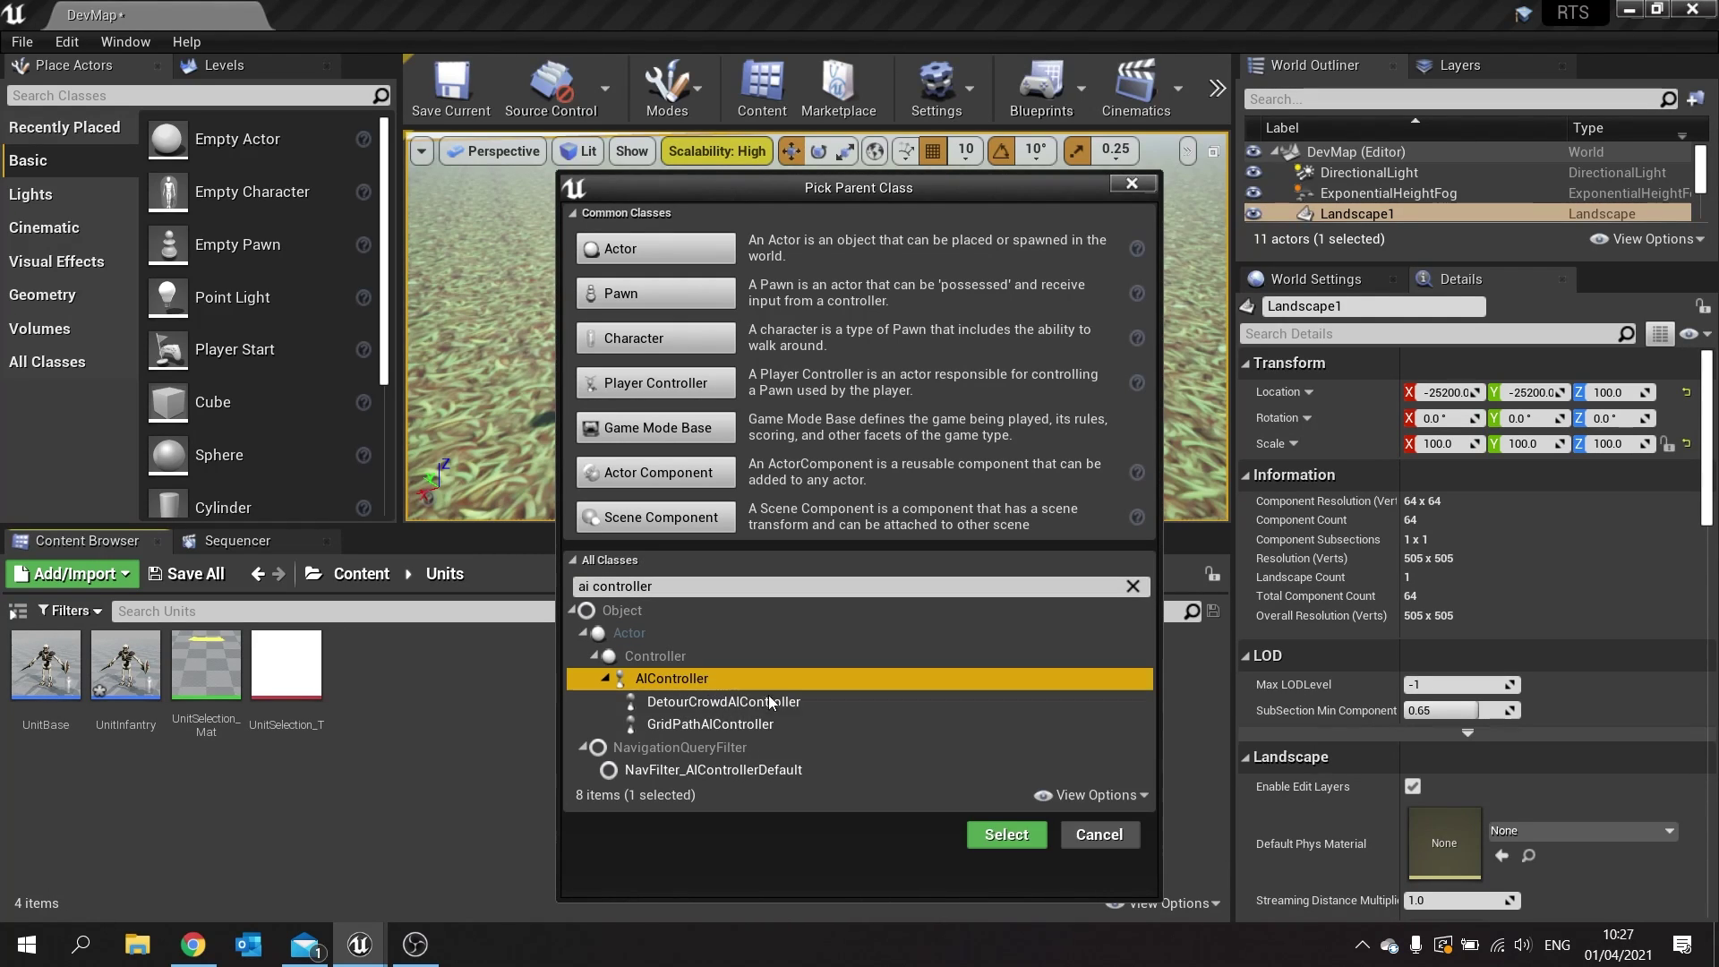
pyautogui.click(1006, 834)
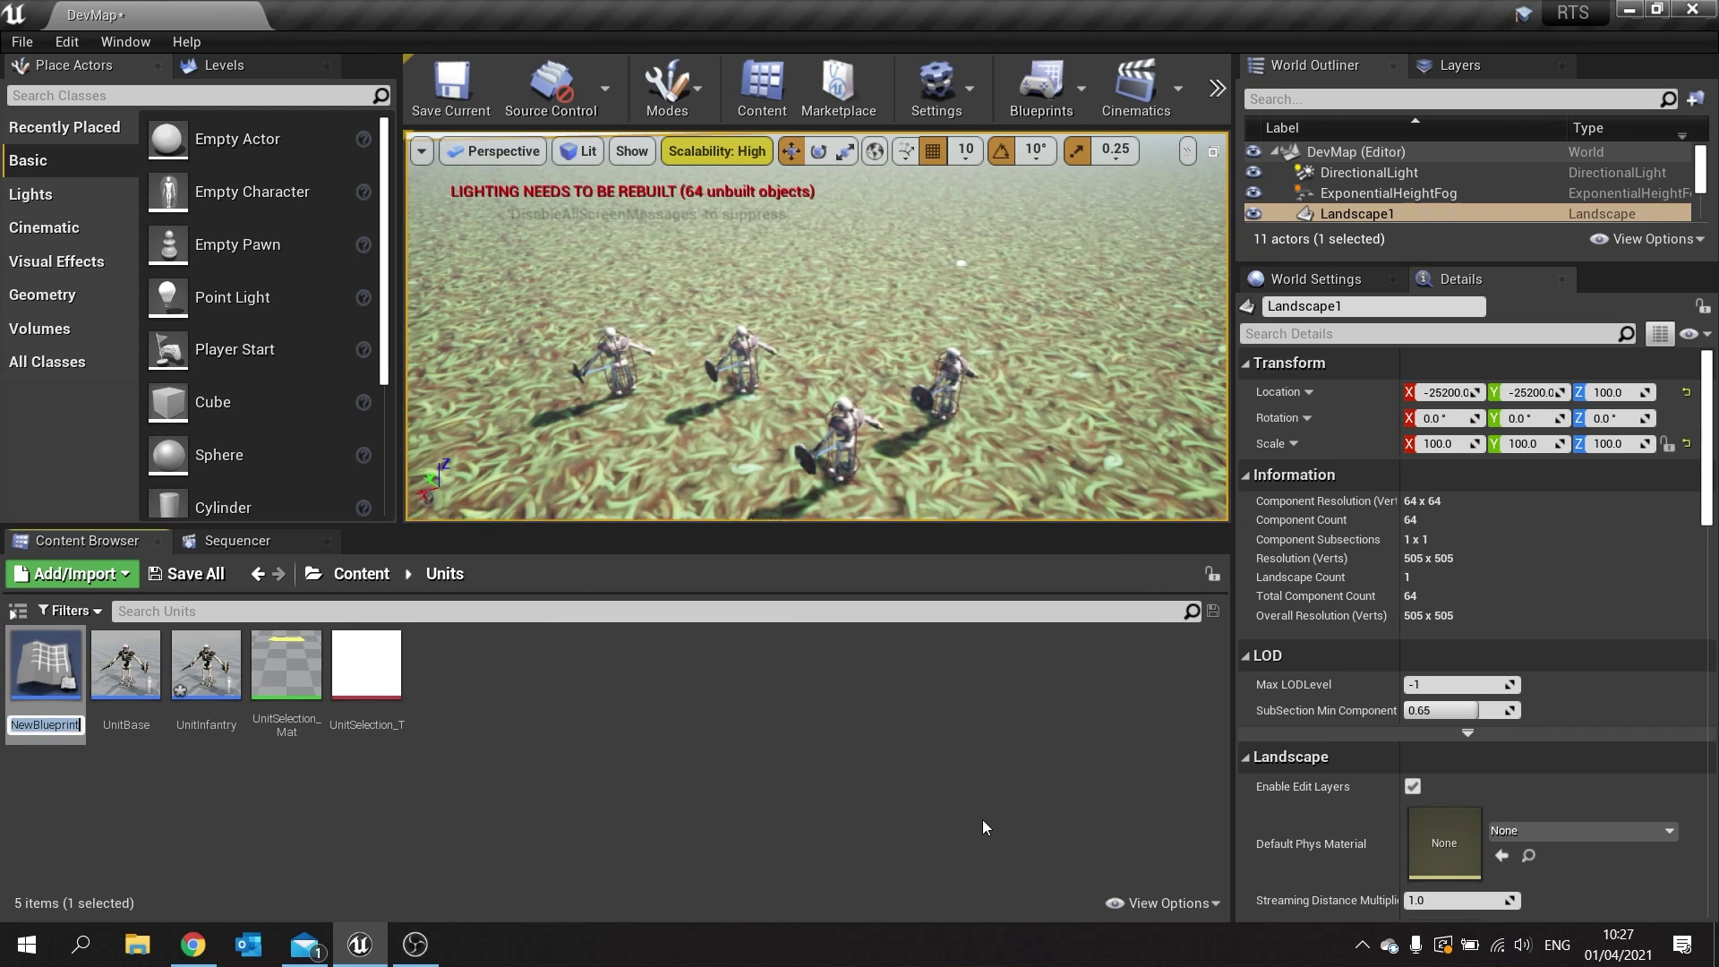
pyautogui.write('UnitAI')
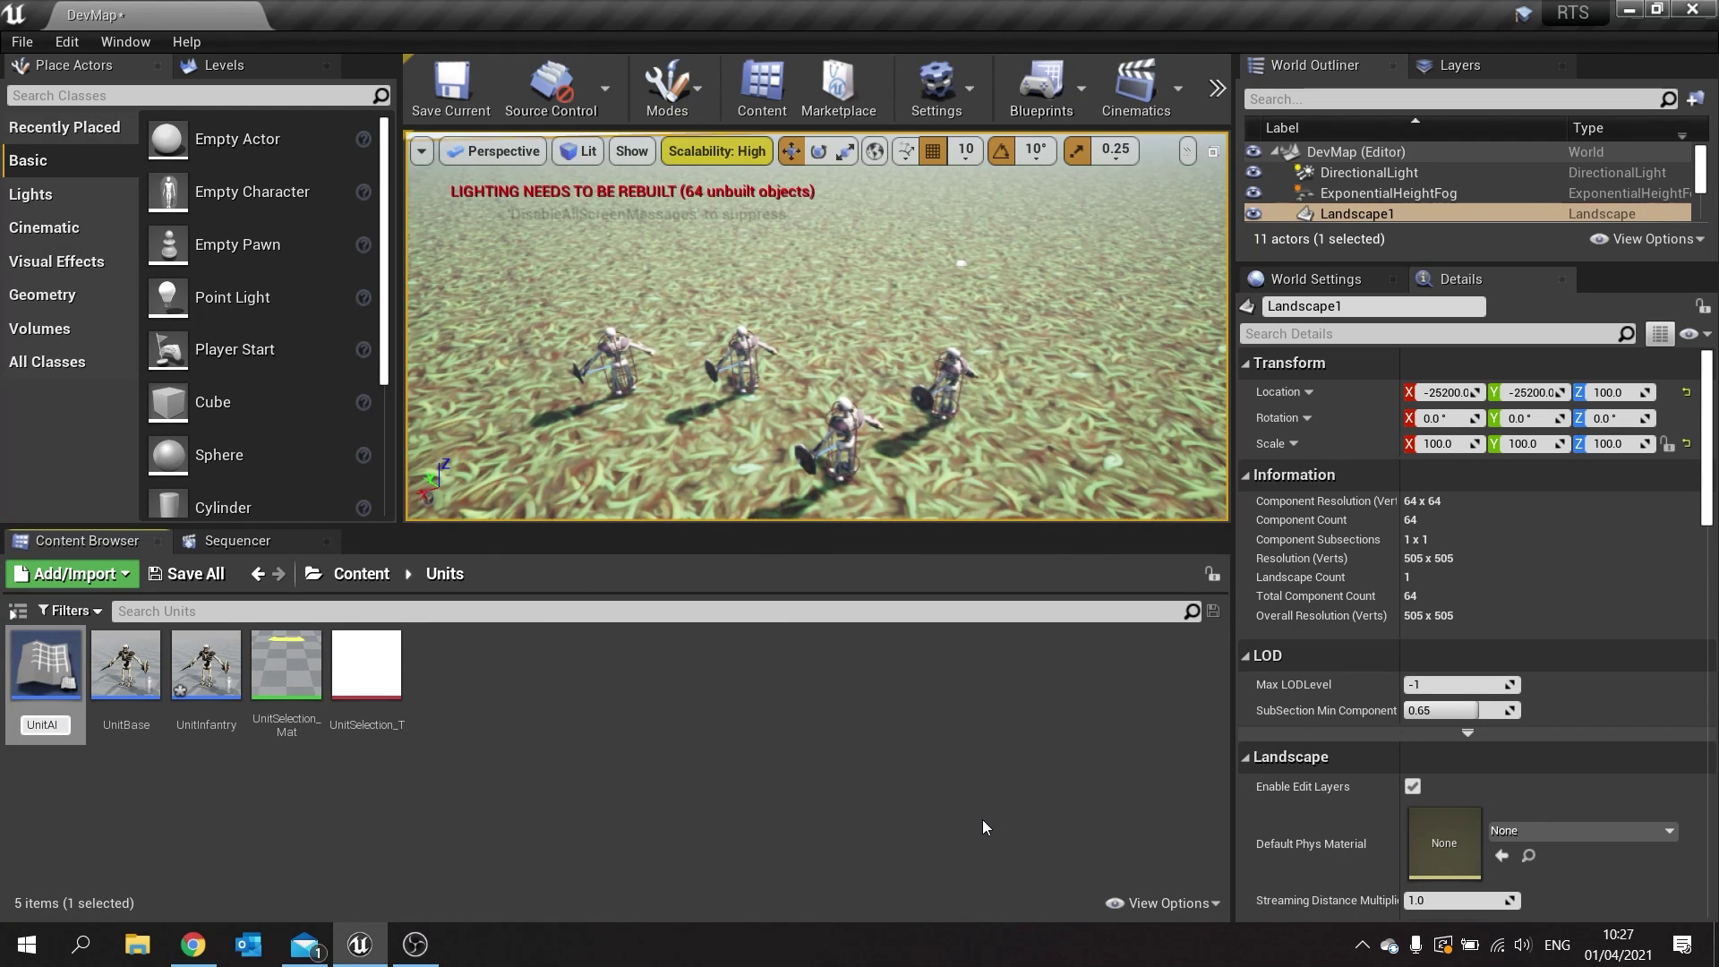
pyautogui.press('Return')
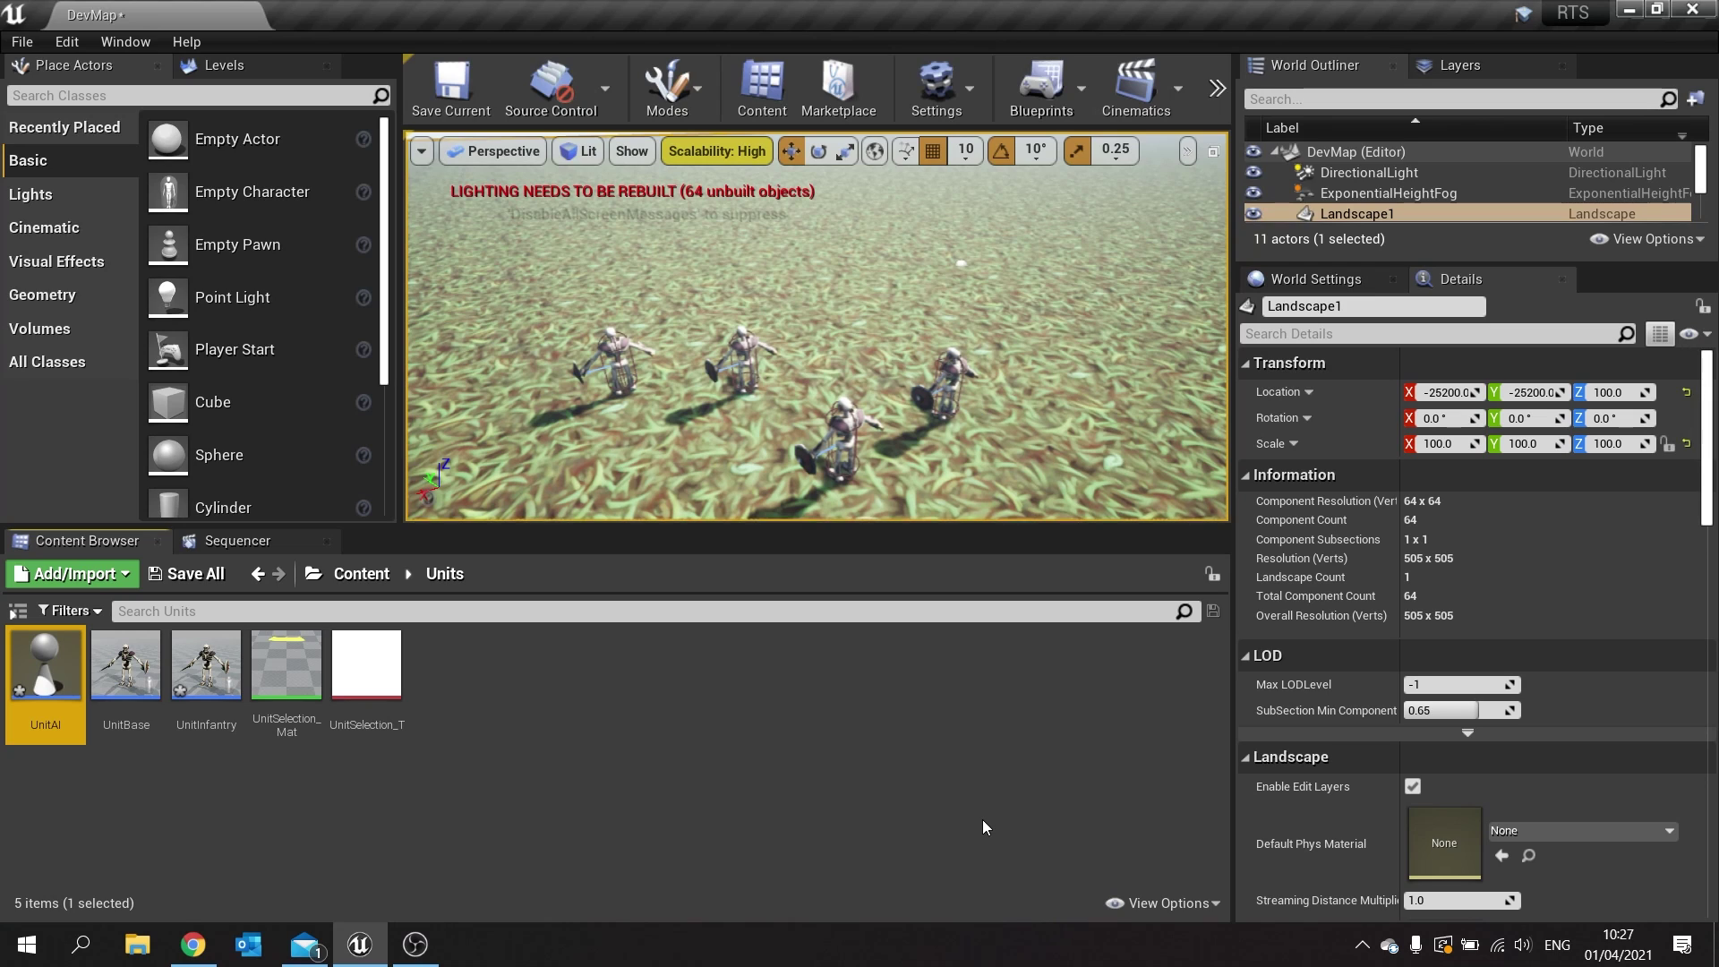
# Set the AI Controller Class of the UnitBase blueprint to UnitAI, compile it and close its editor.
pyautogui.doubleClick(142, 677)
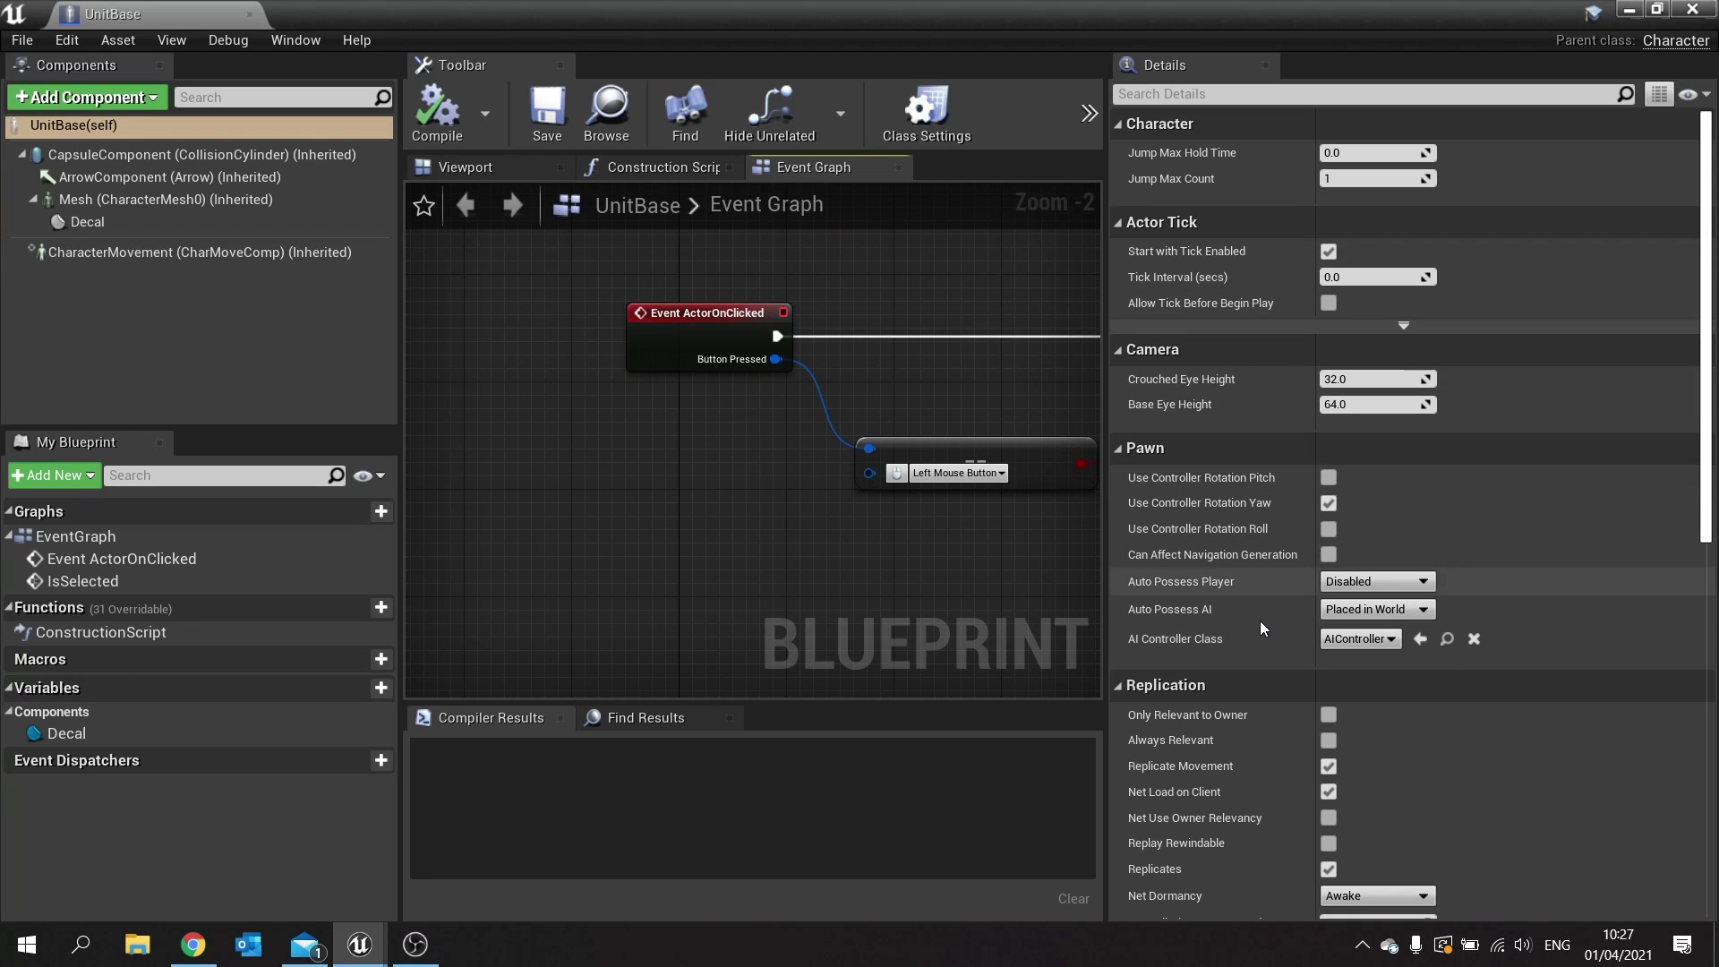
pyautogui.click(1378, 638)
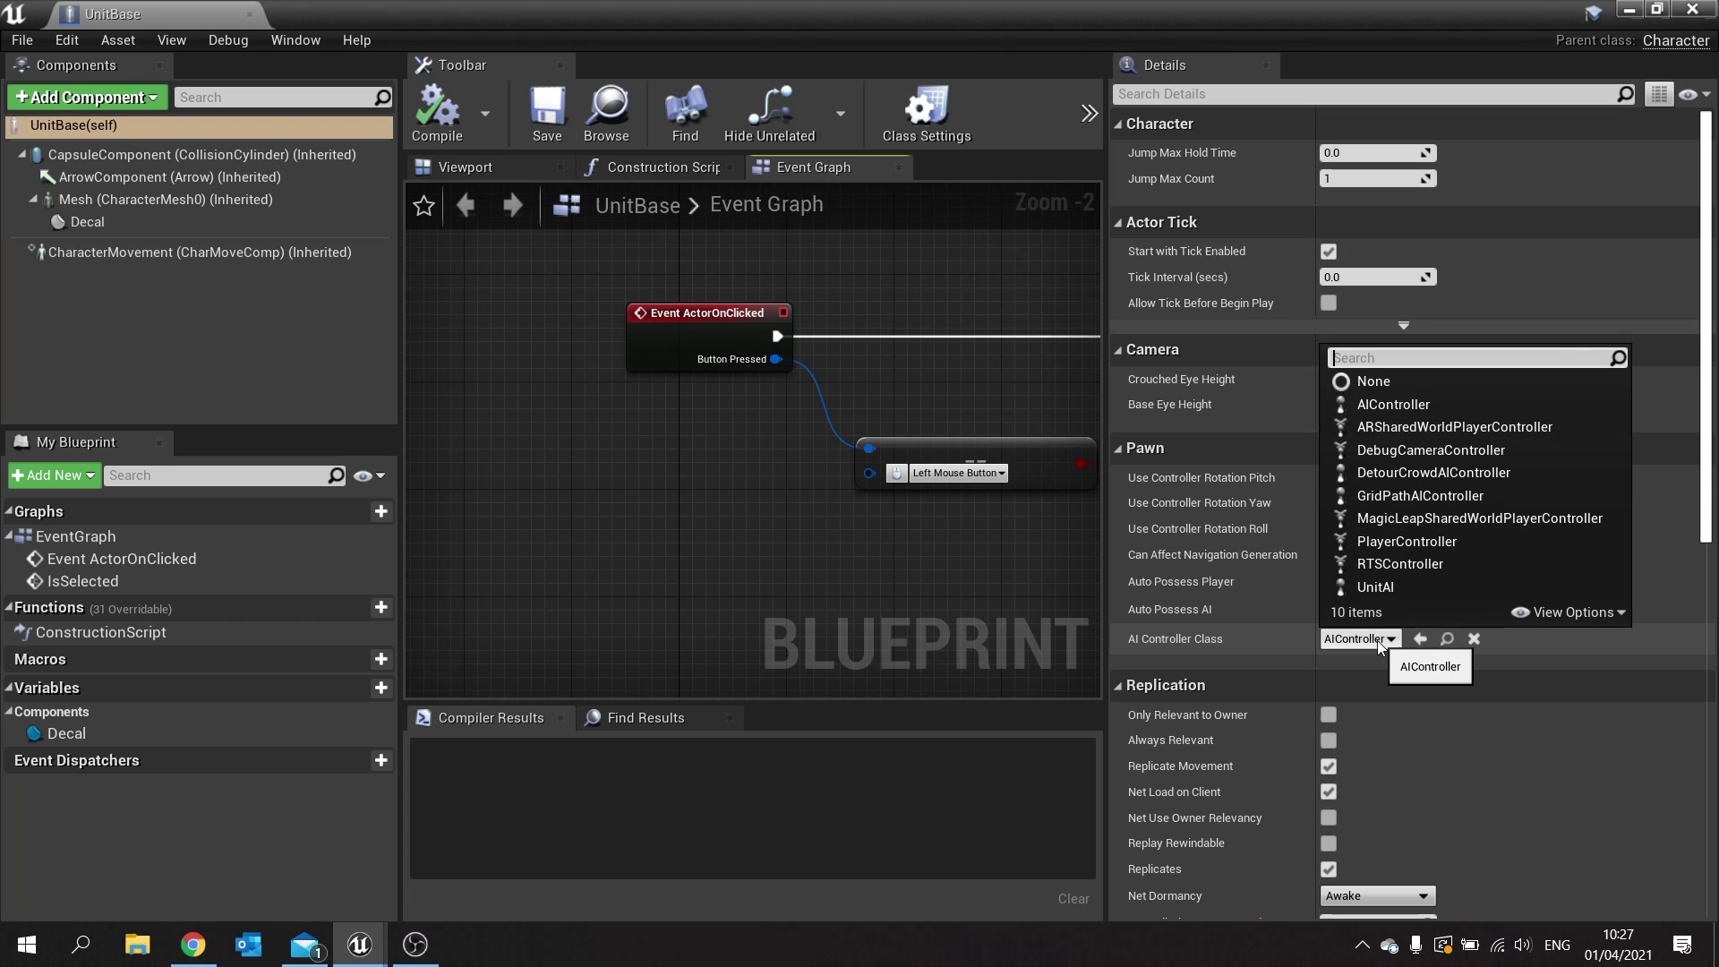
pyautogui.click(1375, 586)
pyautogui.click(439, 117)
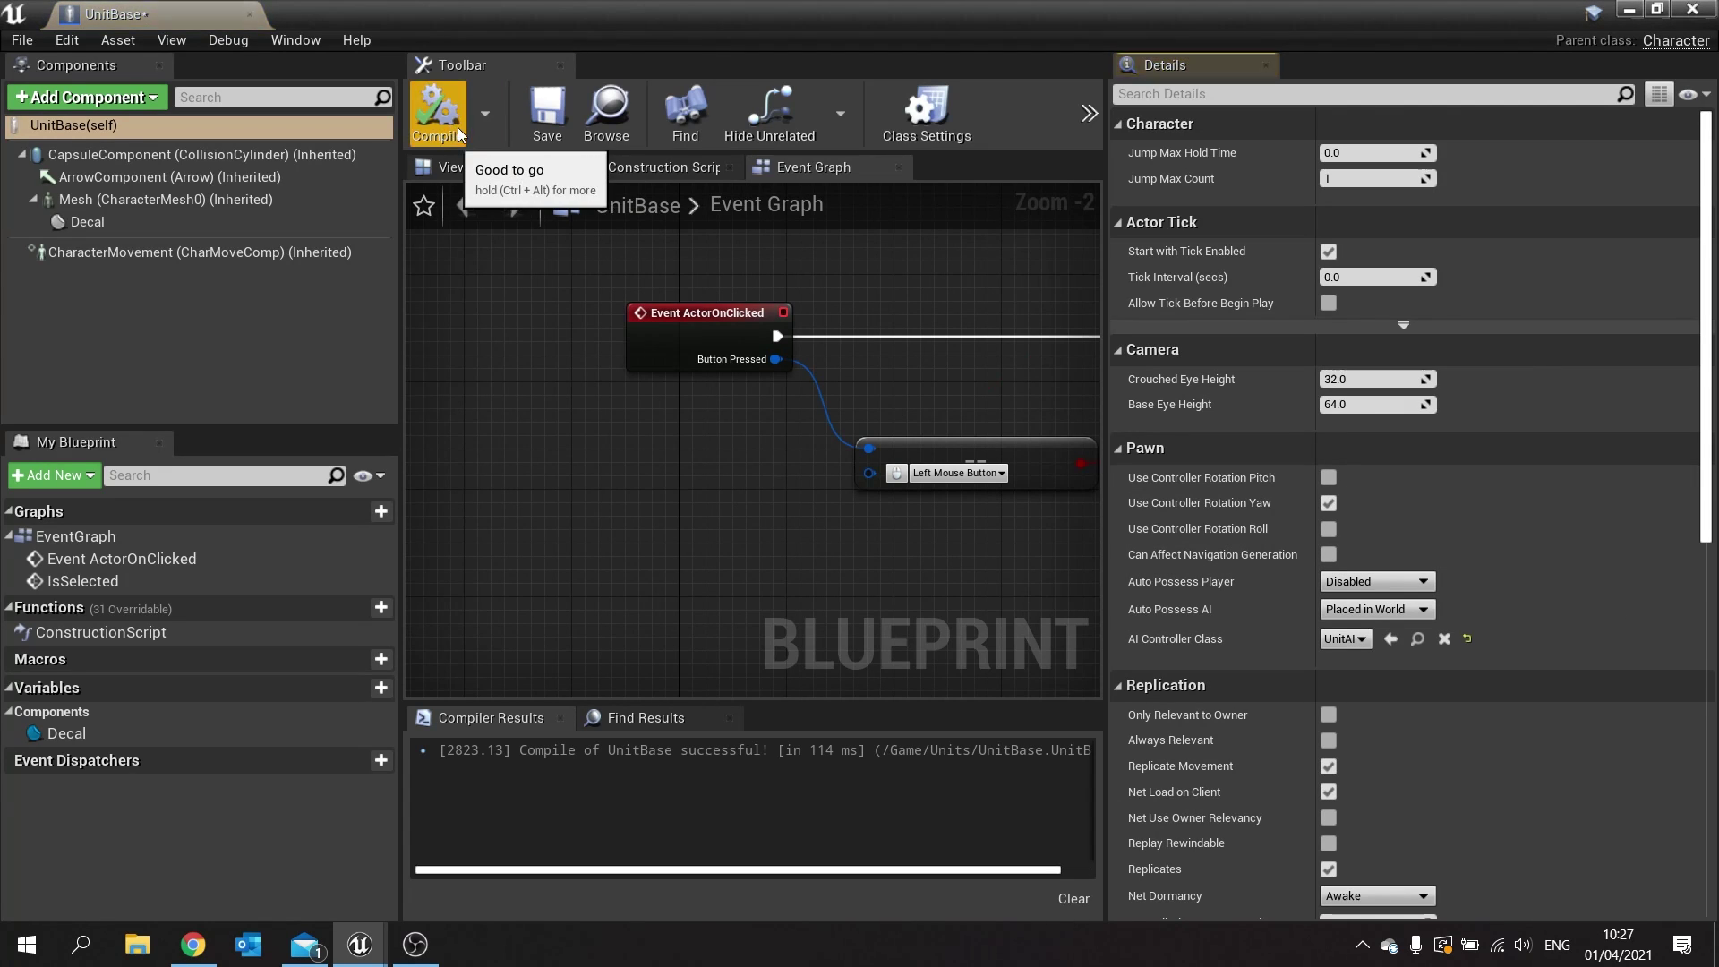
pyautogui.click(1692, 9)
# Create a Behavior Tree asset named UnitBehavior in the Units folder.
pyautogui.click(464, 804)
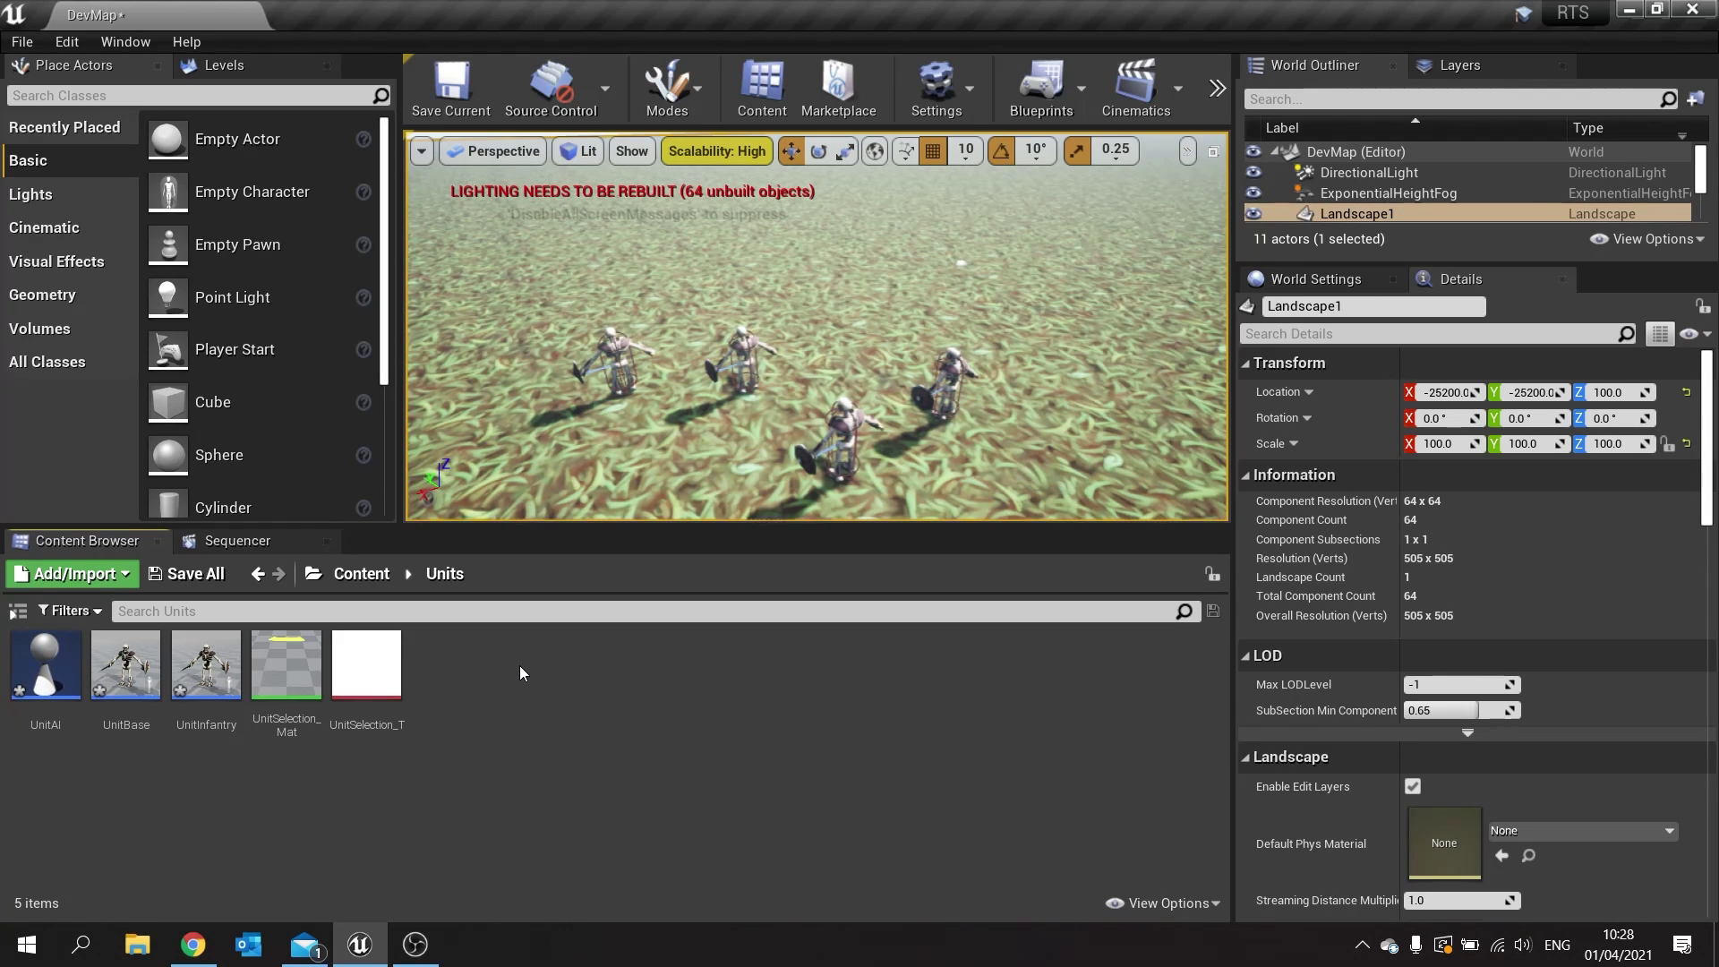
pyautogui.rightClick(508, 687)
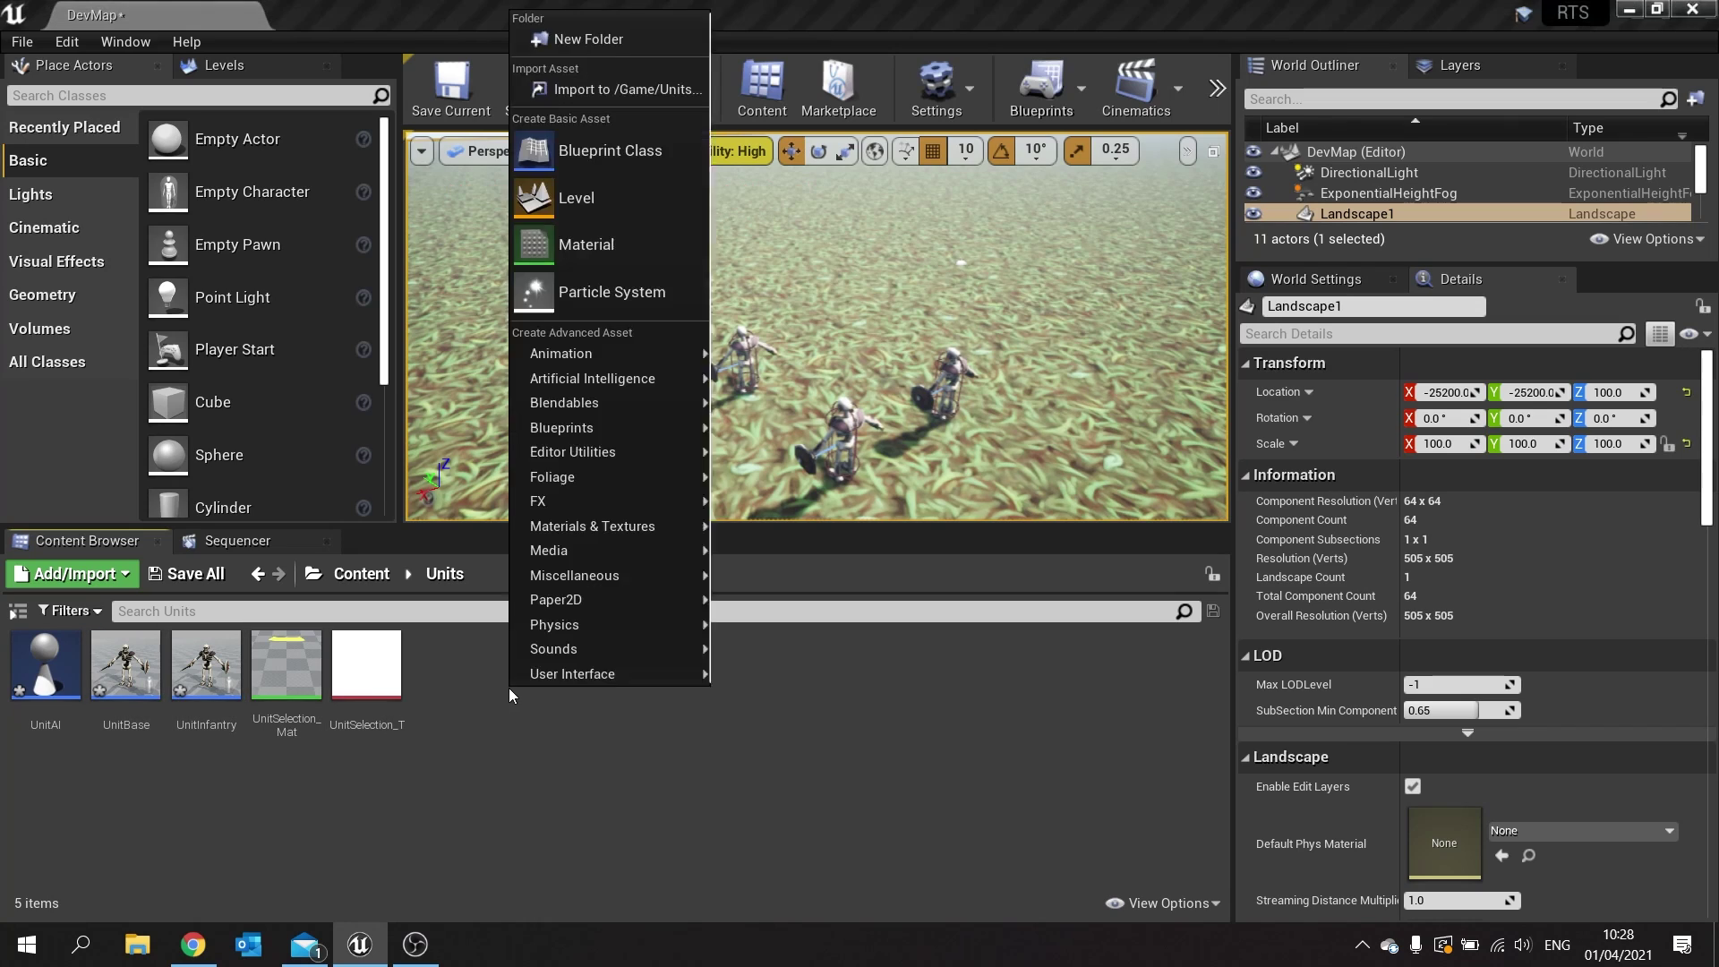
pyautogui.moveTo(577, 374)
pyautogui.click(788, 387)
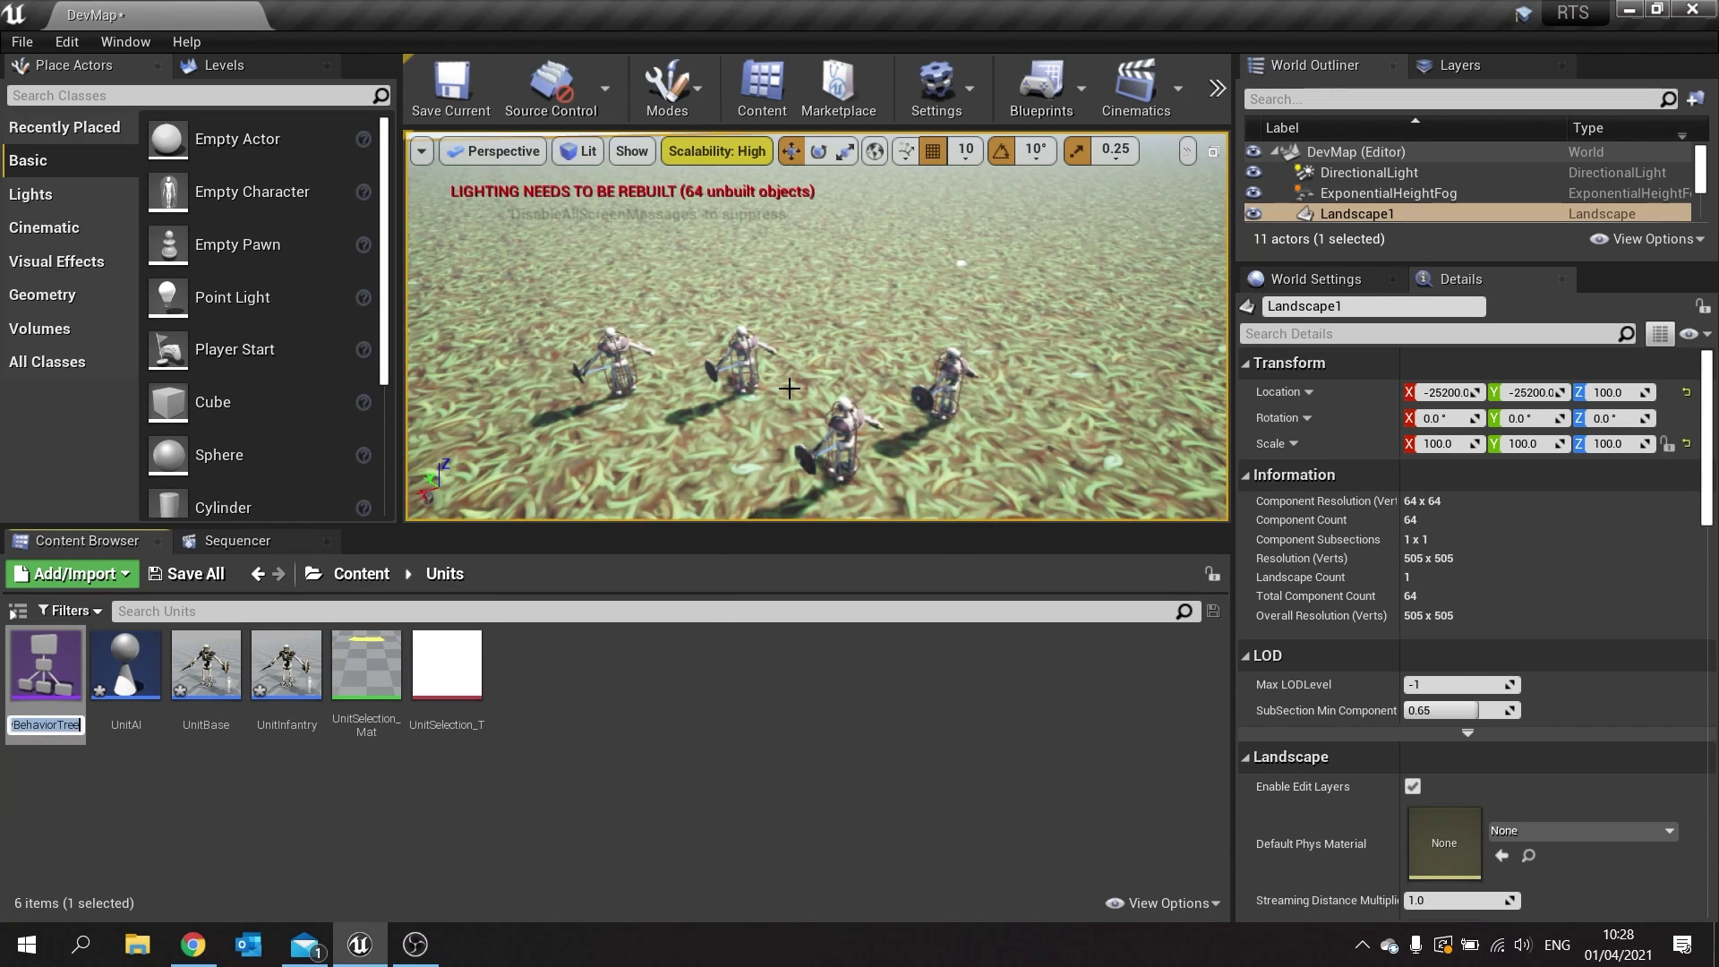
pyautogui.write('UnitBh')
pyautogui.press('BackSpace')
pyautogui.write('havior')
pyautogui.press('Return')
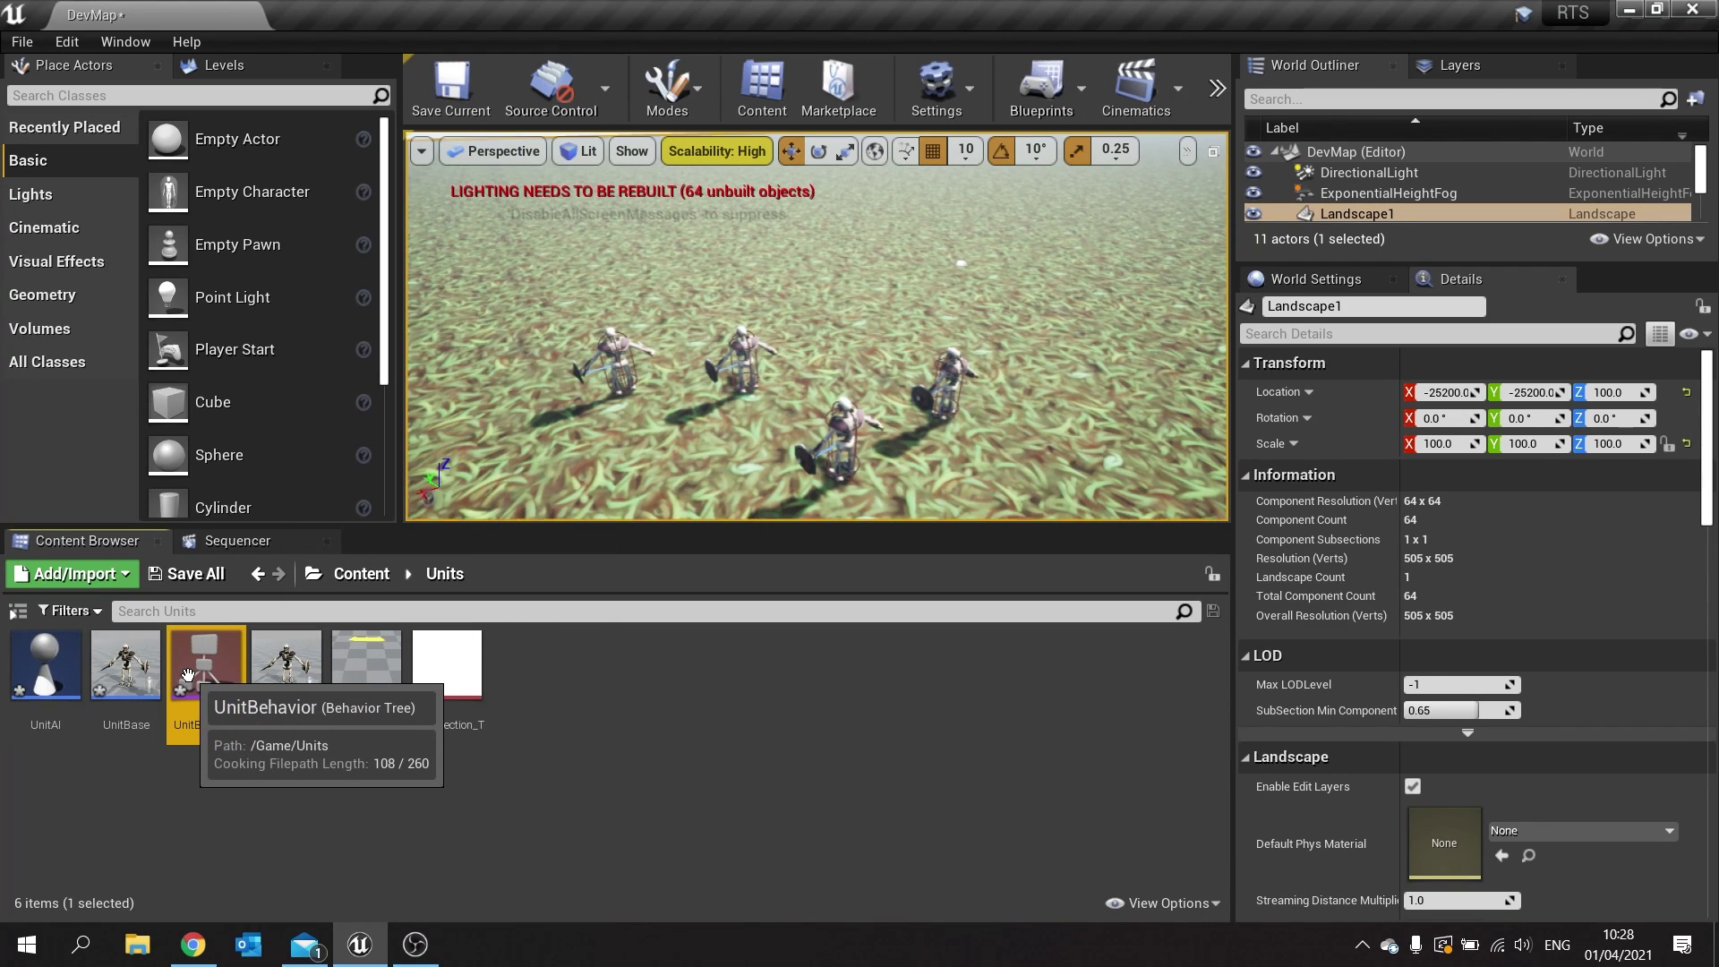
# Create a Blackboard asset named UnitBlackboard in the Units folder.
pyautogui.rightClick(545, 684)
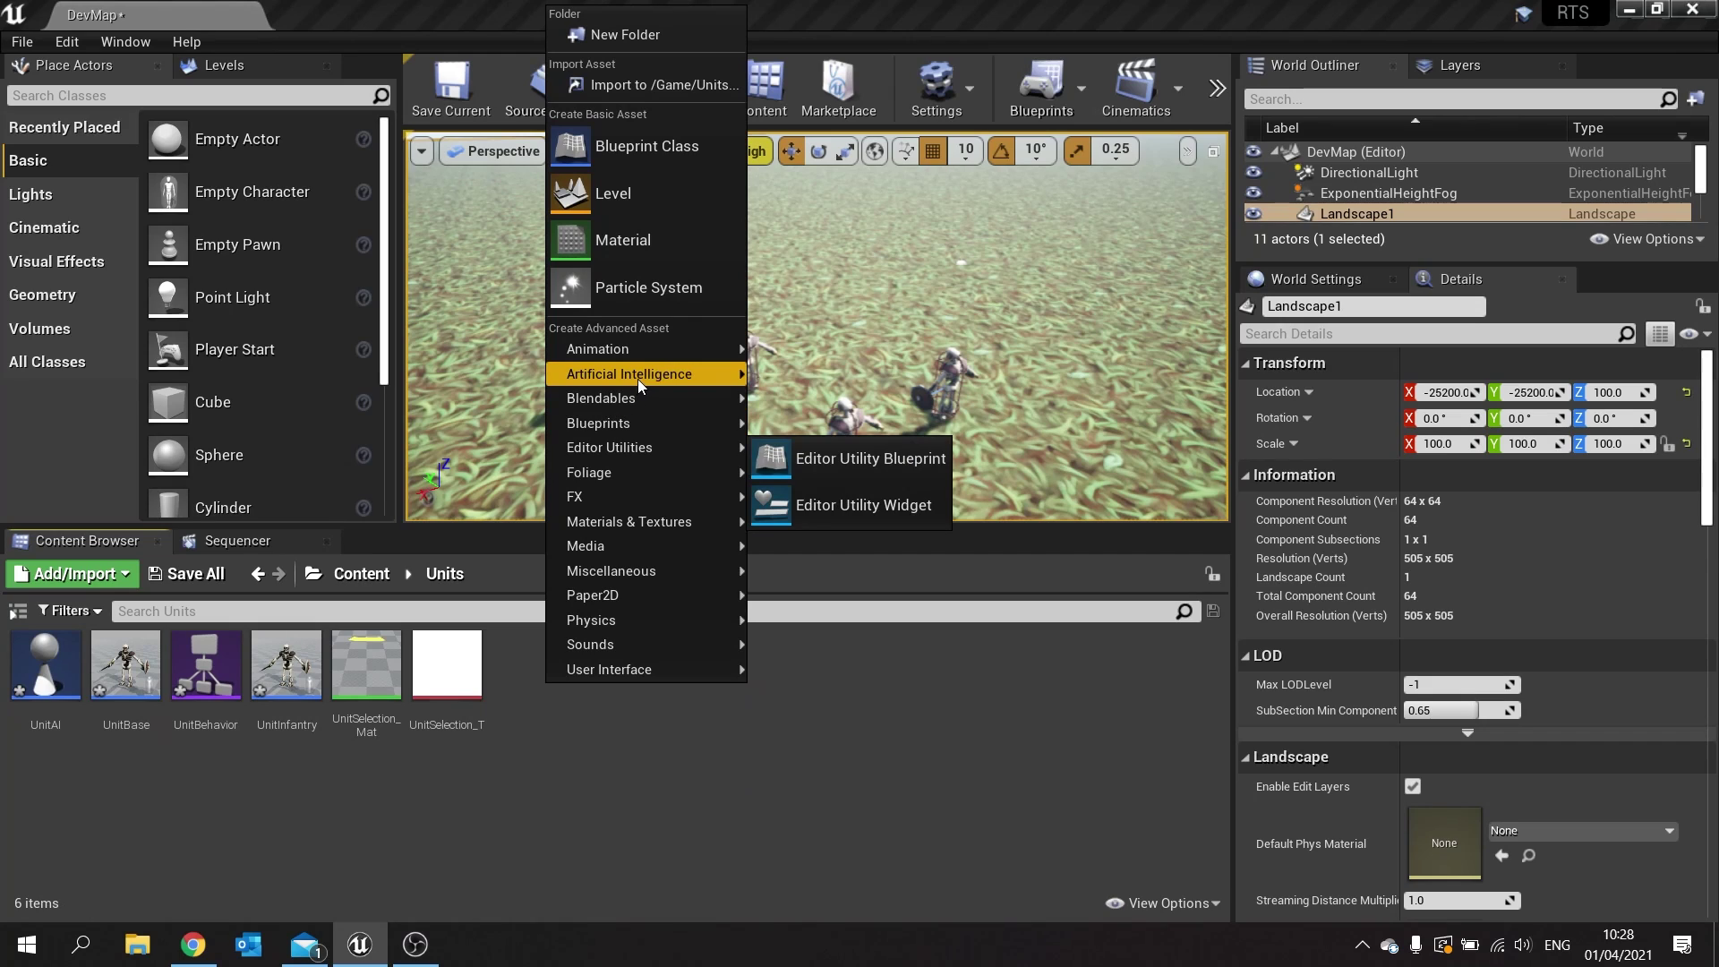
pyautogui.moveTo(637, 379)
pyautogui.click(858, 437)
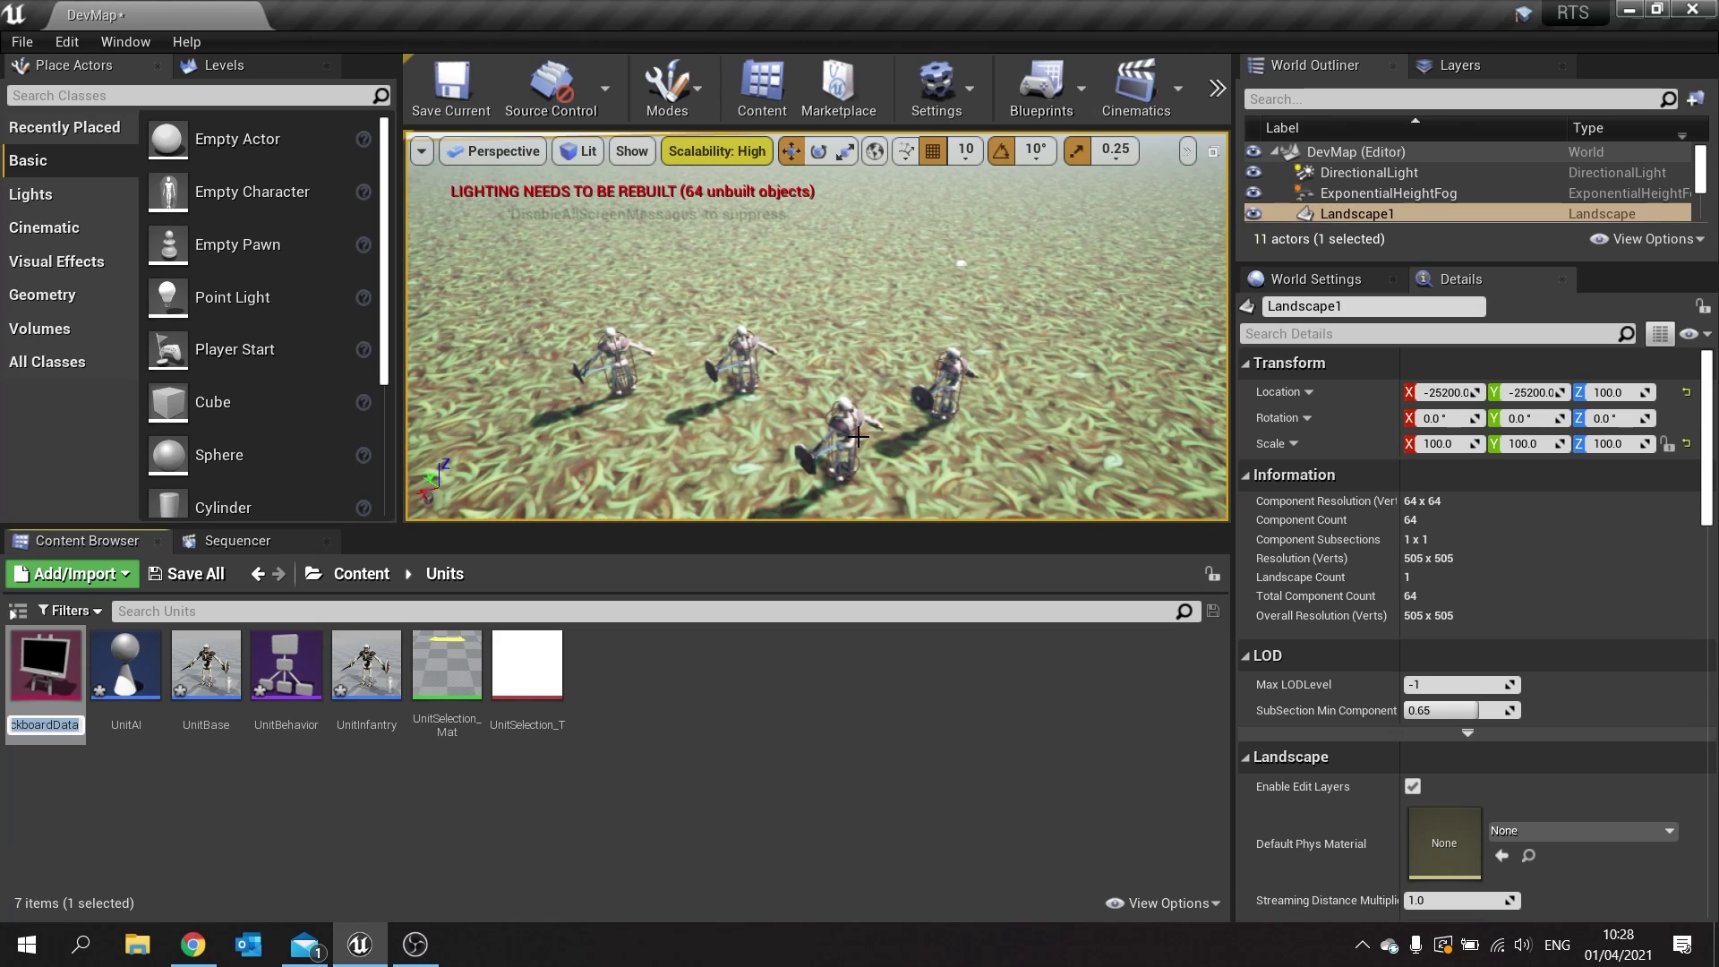
pyautogui.write('Unit')
pyautogui.write('Blackboard')
pyautogui.press('Return')
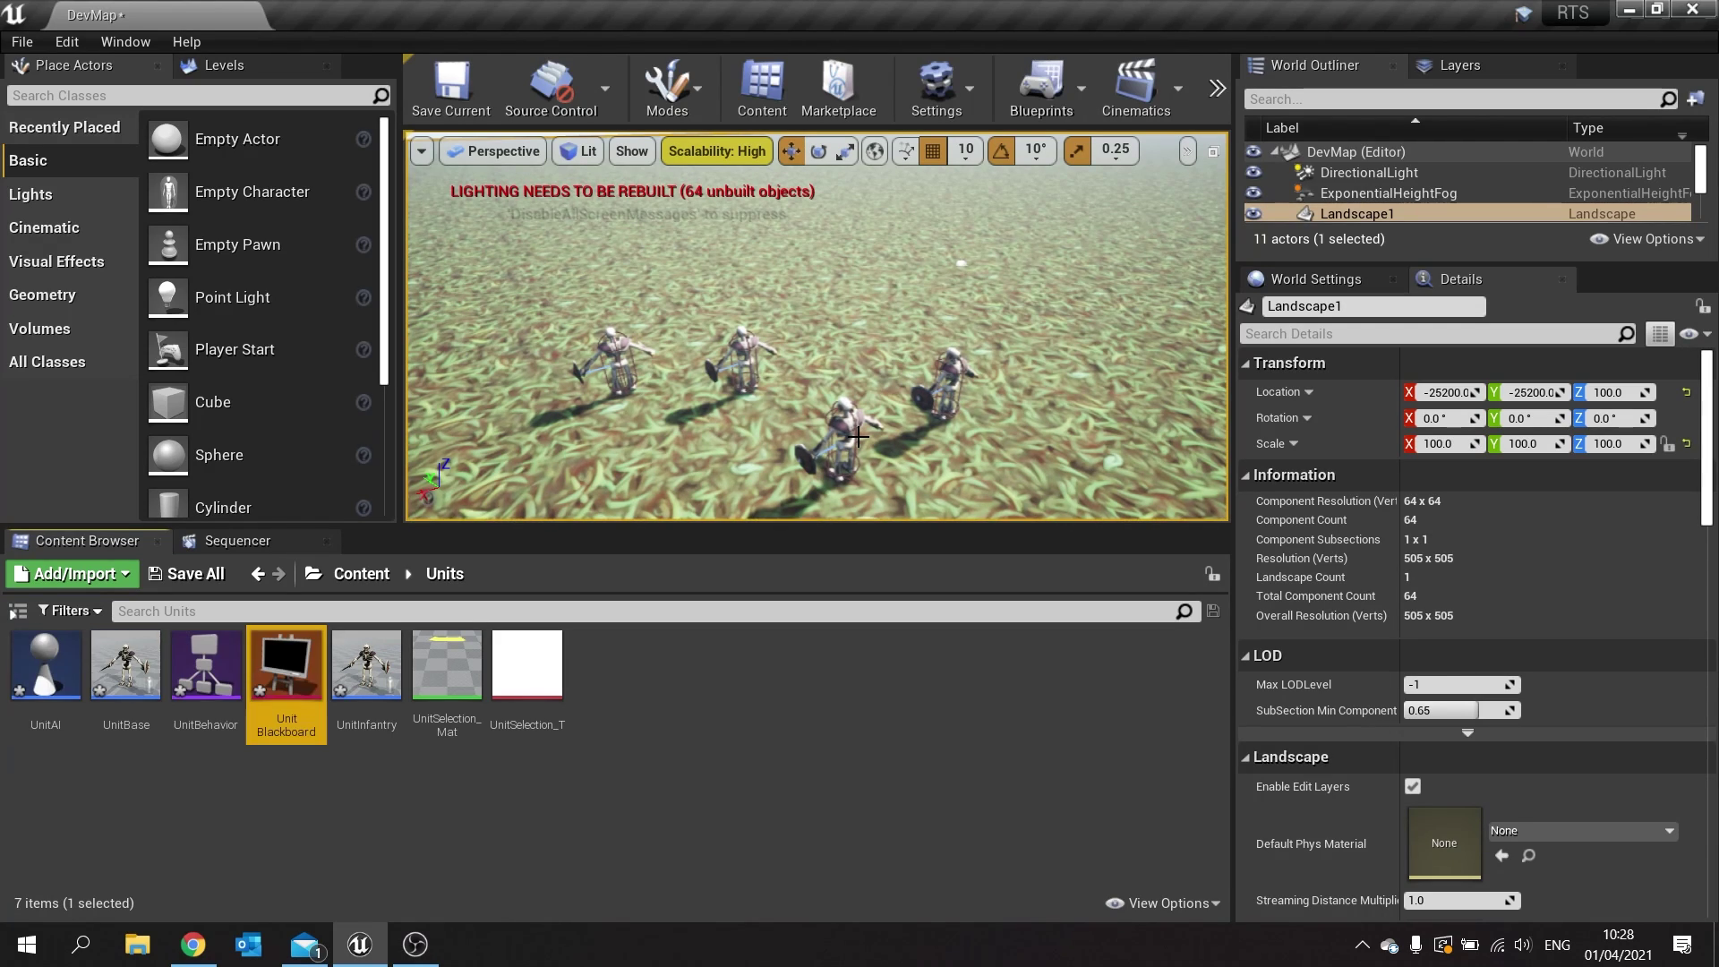
# In the UnitAI event graph, add a Run Behavior Tree node connected to the execution output of Event BeginPlay.
pyautogui.doubleClick(49, 685)
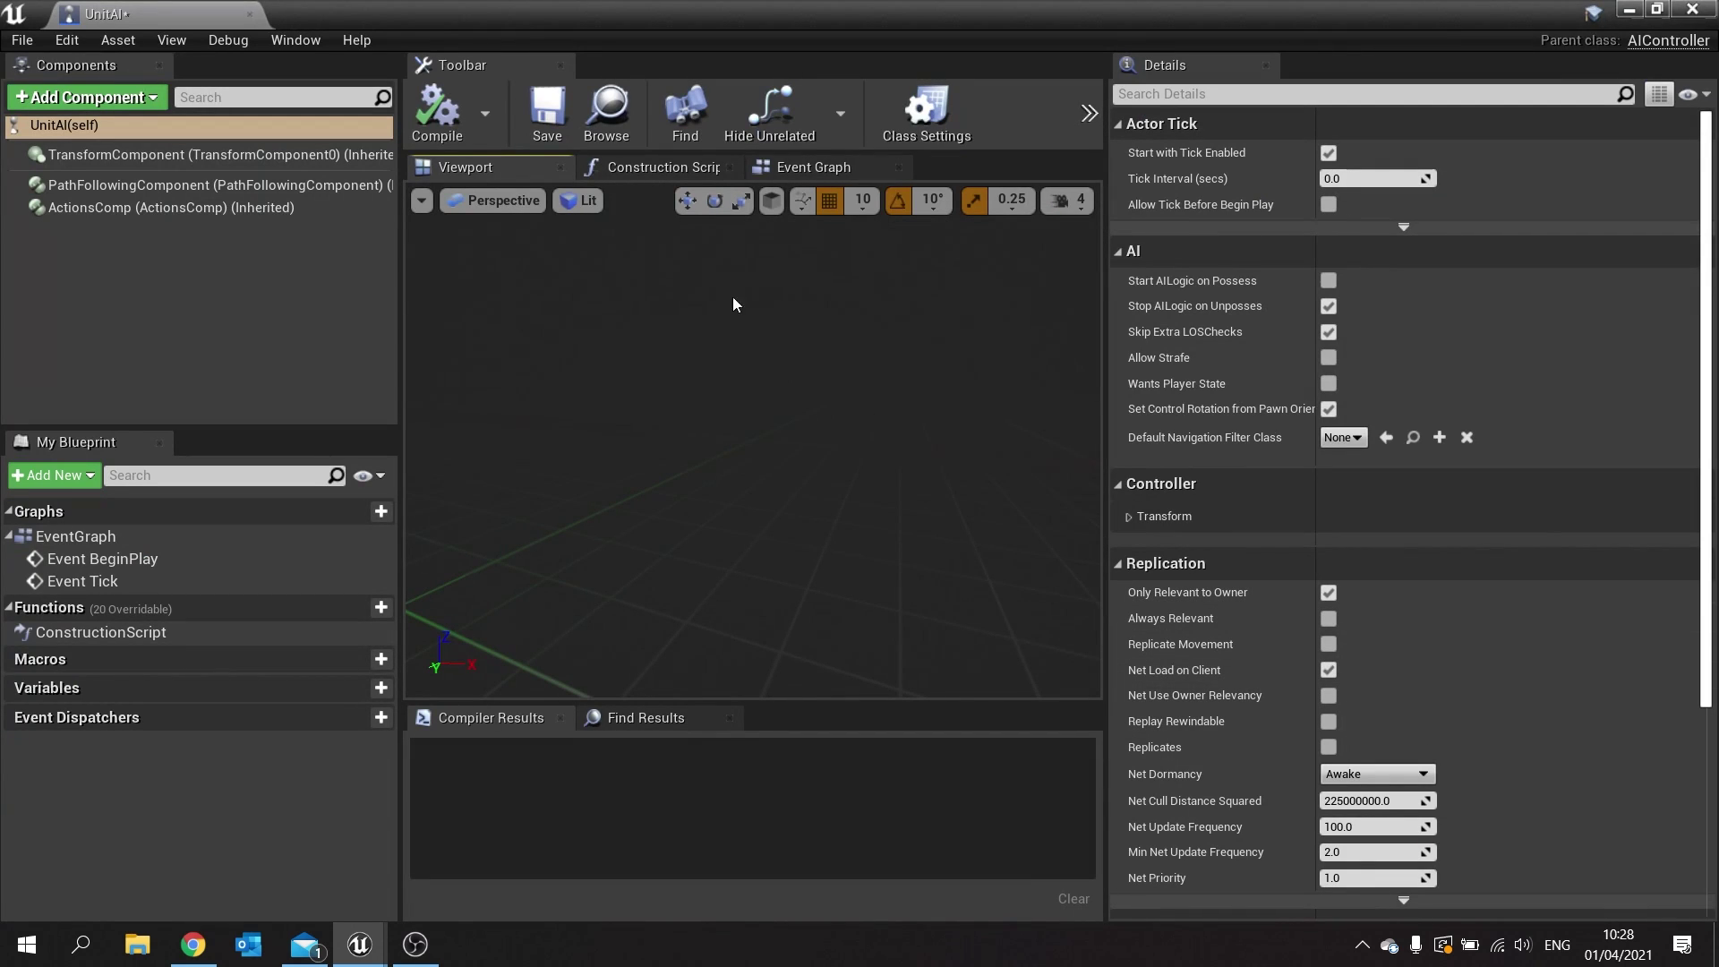
pyautogui.click(811, 167)
pyautogui.moveTo(742, 556); pyautogui.dragTo(731, 370)
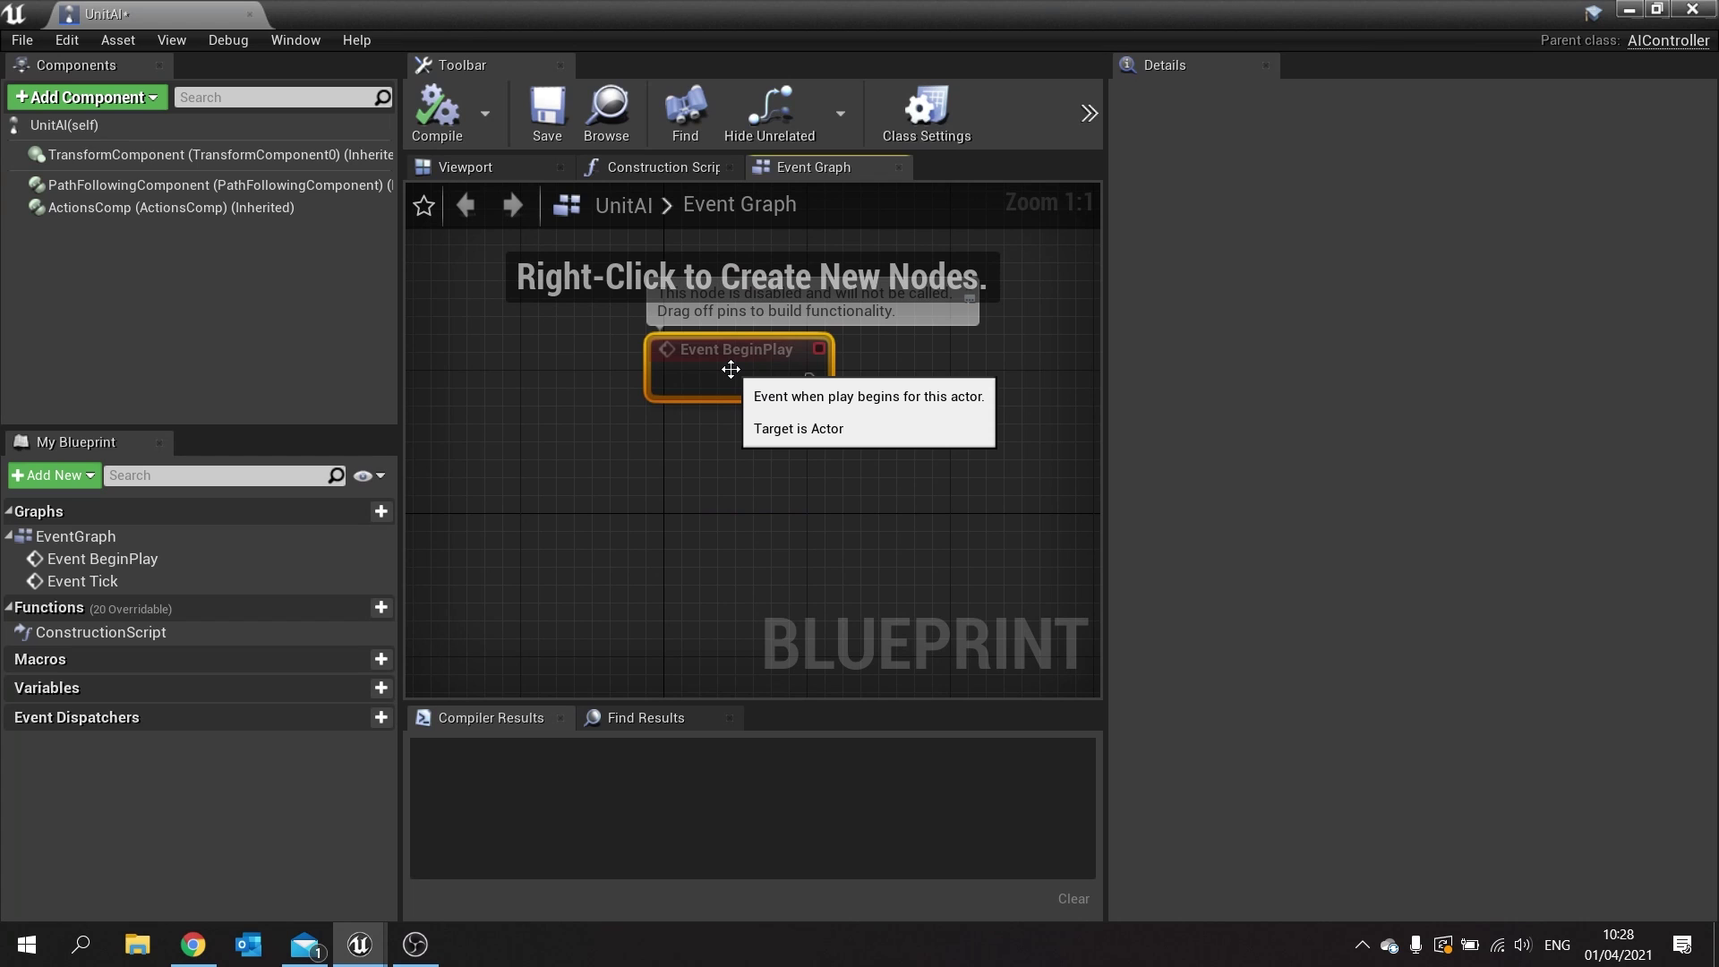
pyautogui.moveTo(853, 478); pyautogui.dragTo(670, 488, button='right')
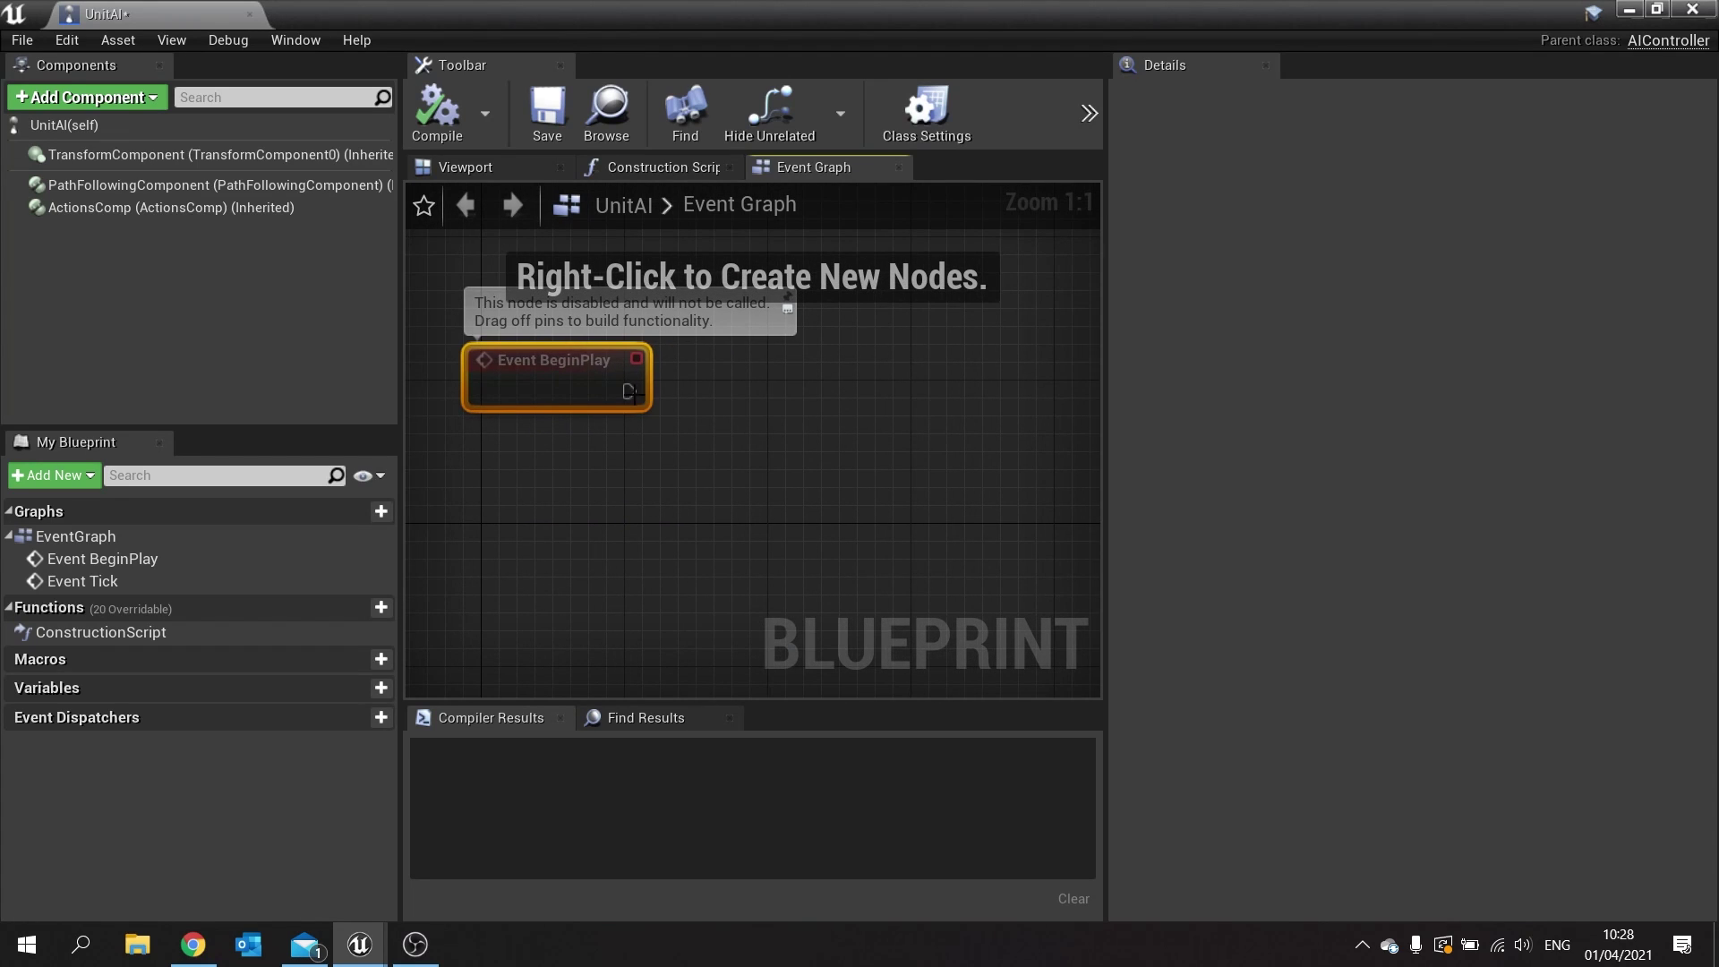
pyautogui.moveTo(630, 391); pyautogui.dragTo(849, 385)
pyautogui.write('runbeha')
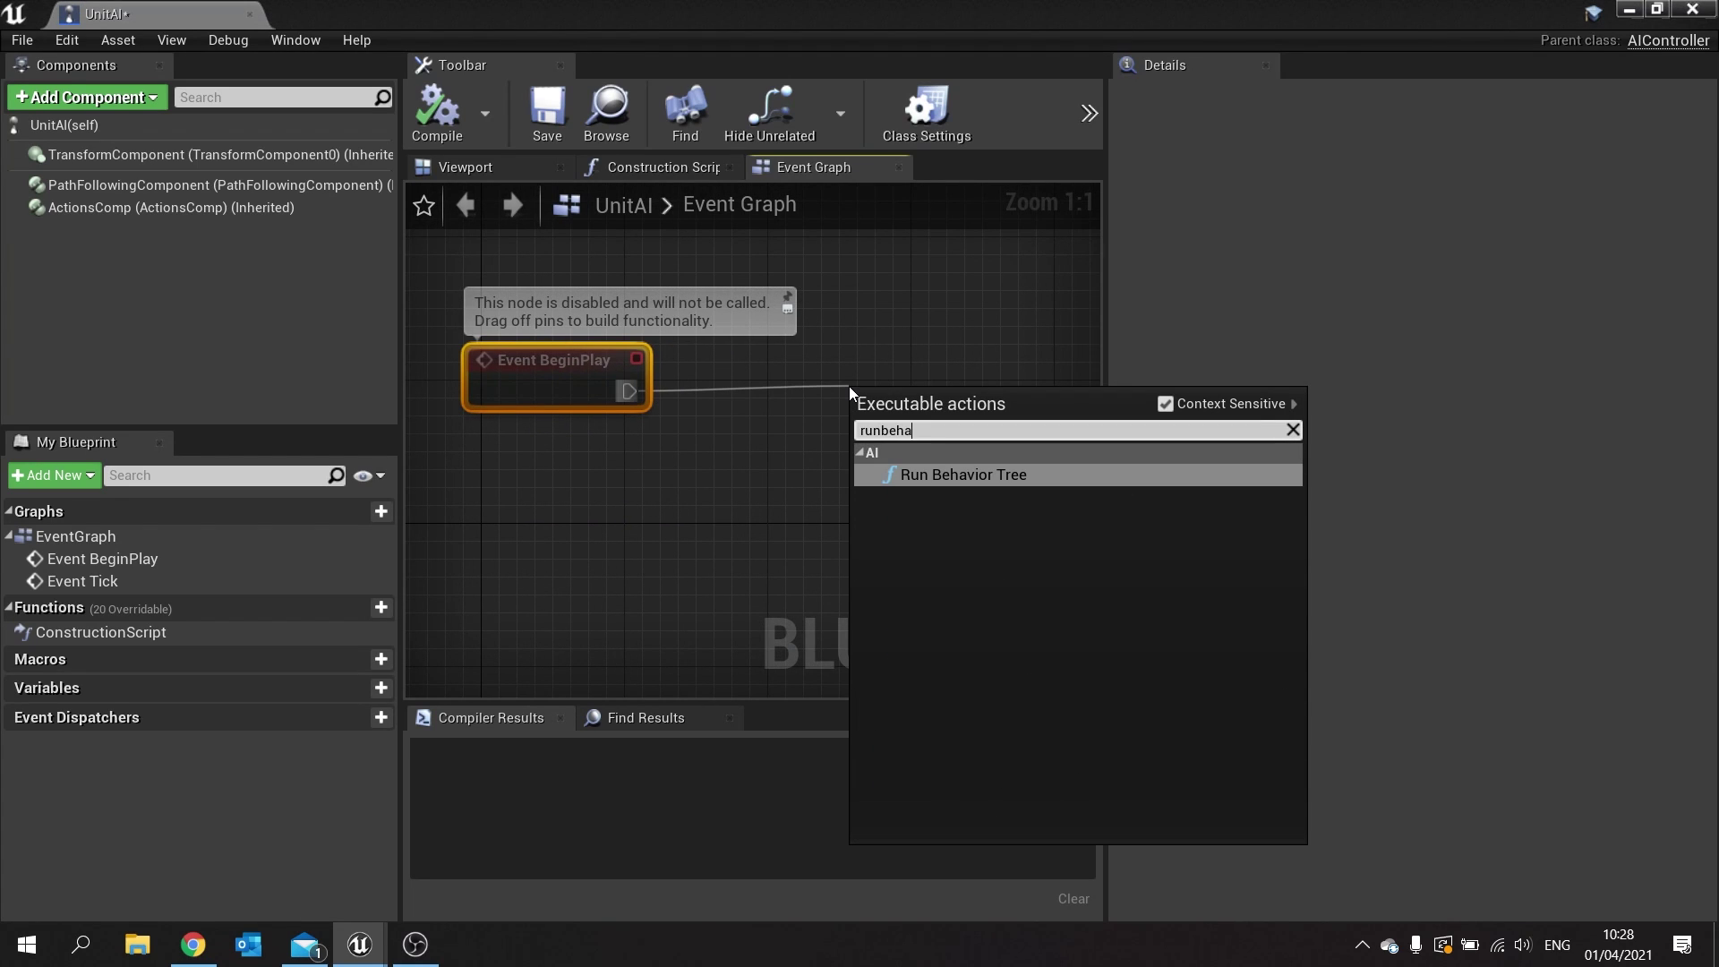
pyautogui.write('v')
pyautogui.press('Return')
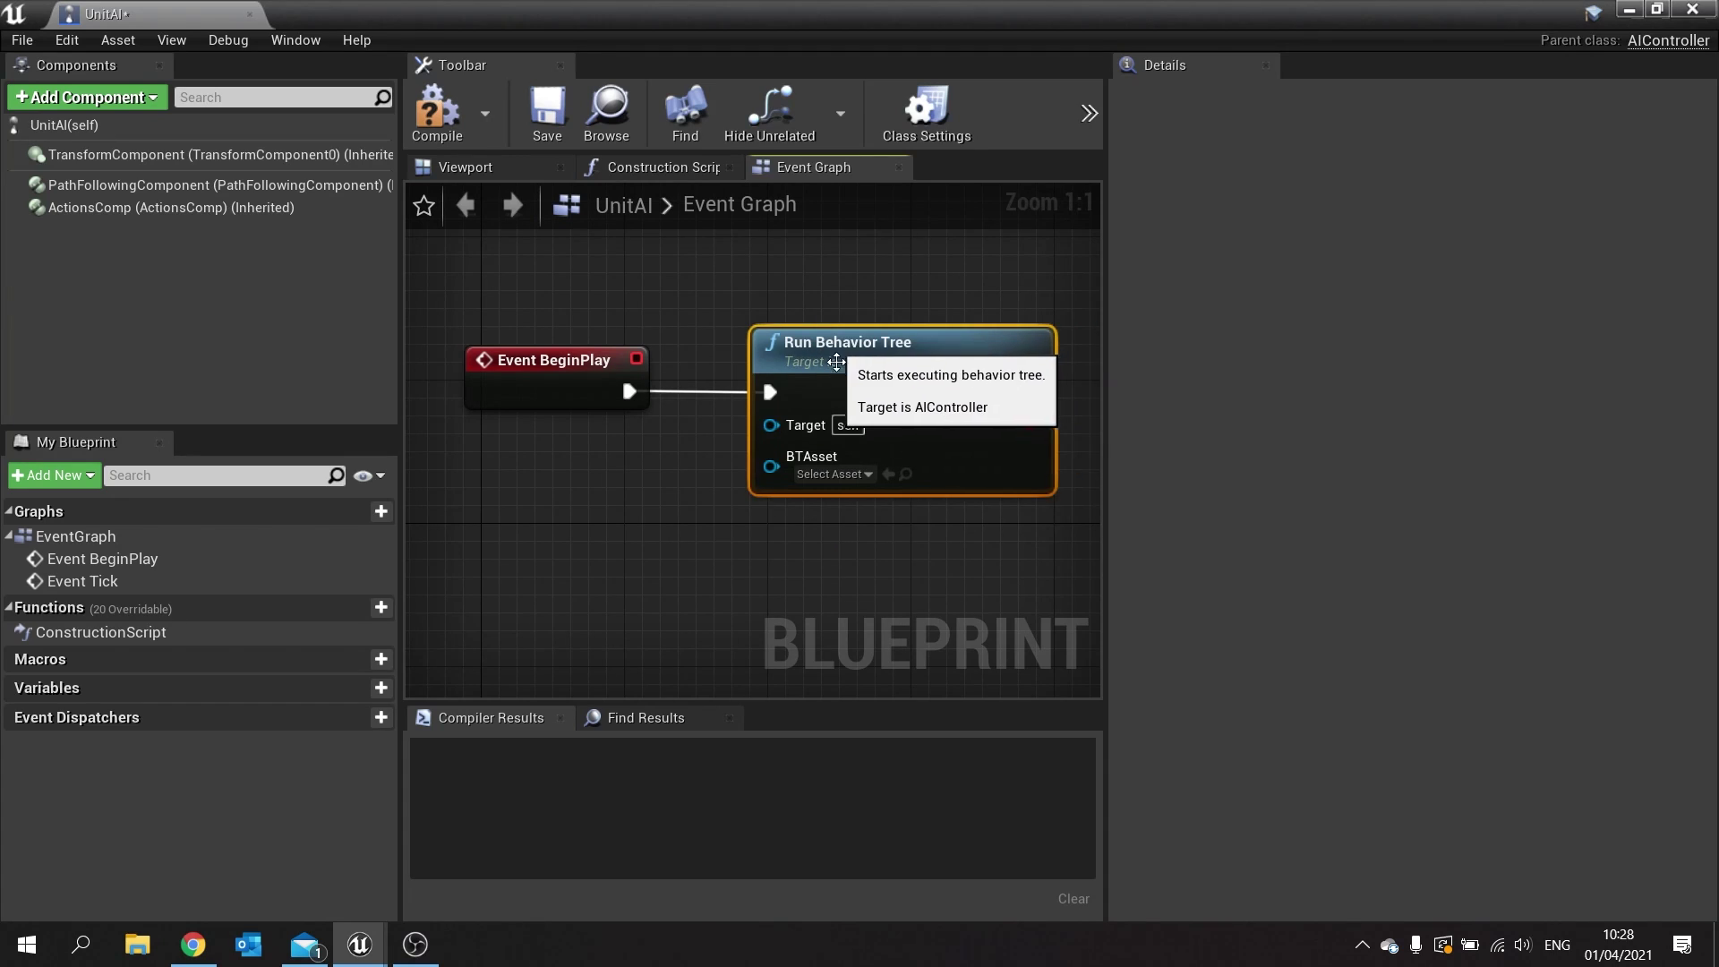
# Set the Run Behavior Tree node's BTAsset to UnitBehavior, compile UnitAI and close its editor.
pyautogui.click(850, 476)
pyautogui.click(887, 562)
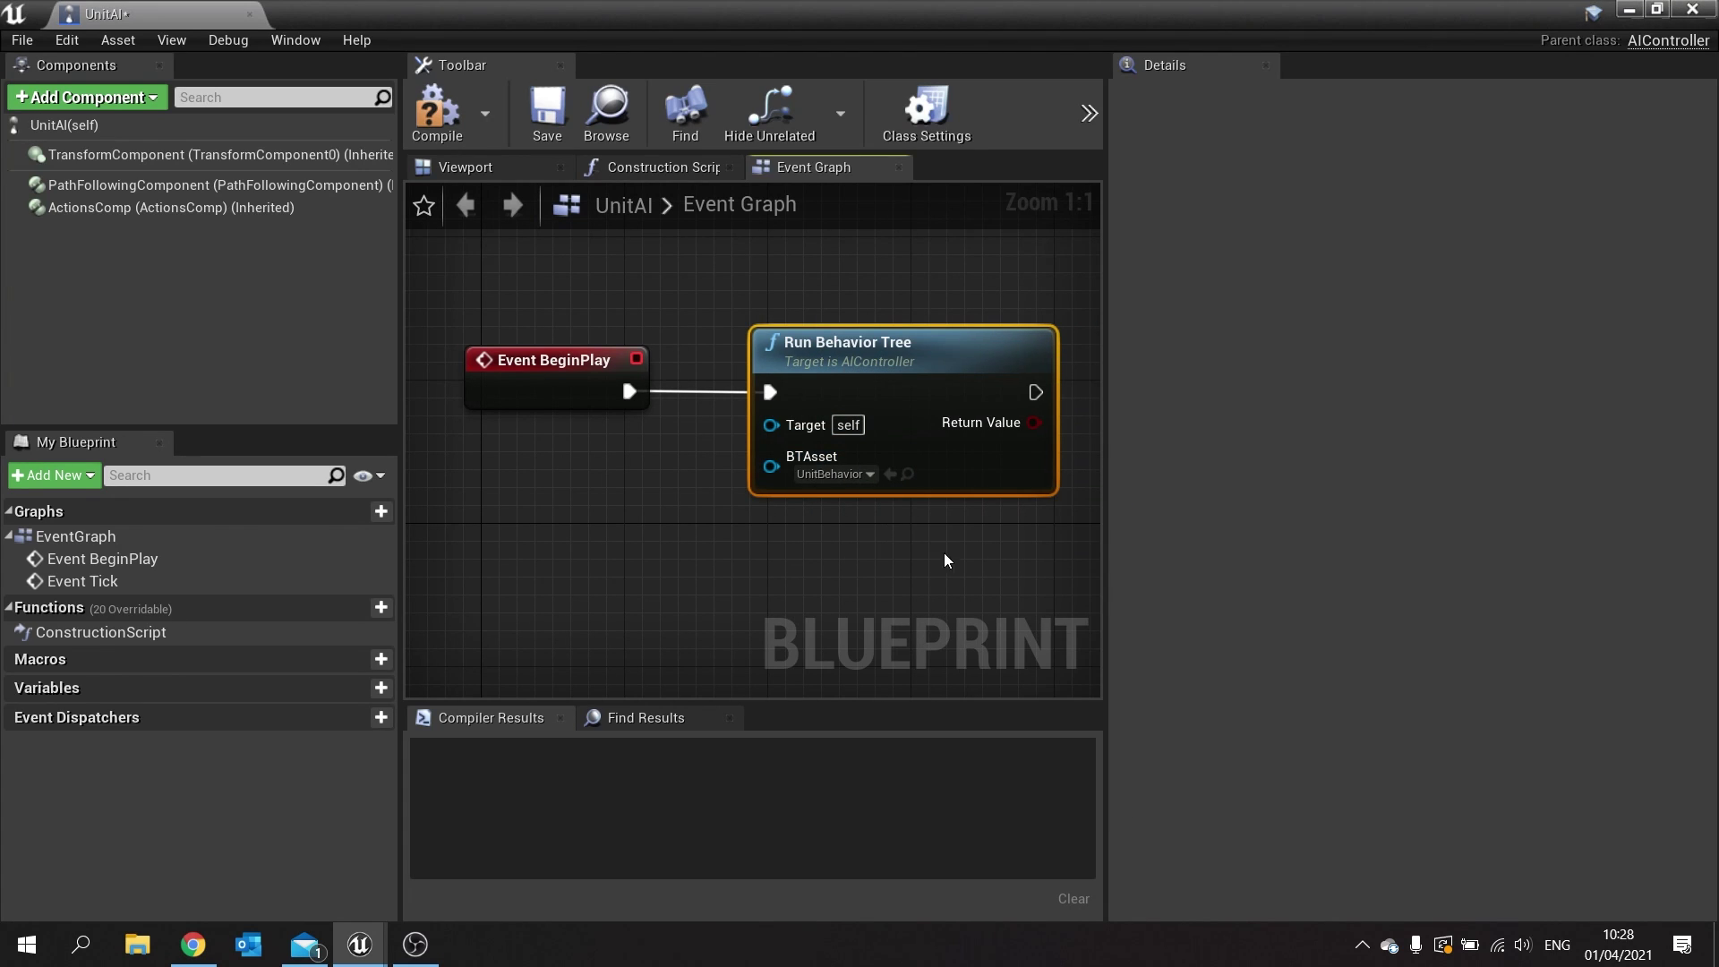
pyautogui.click(435, 112)
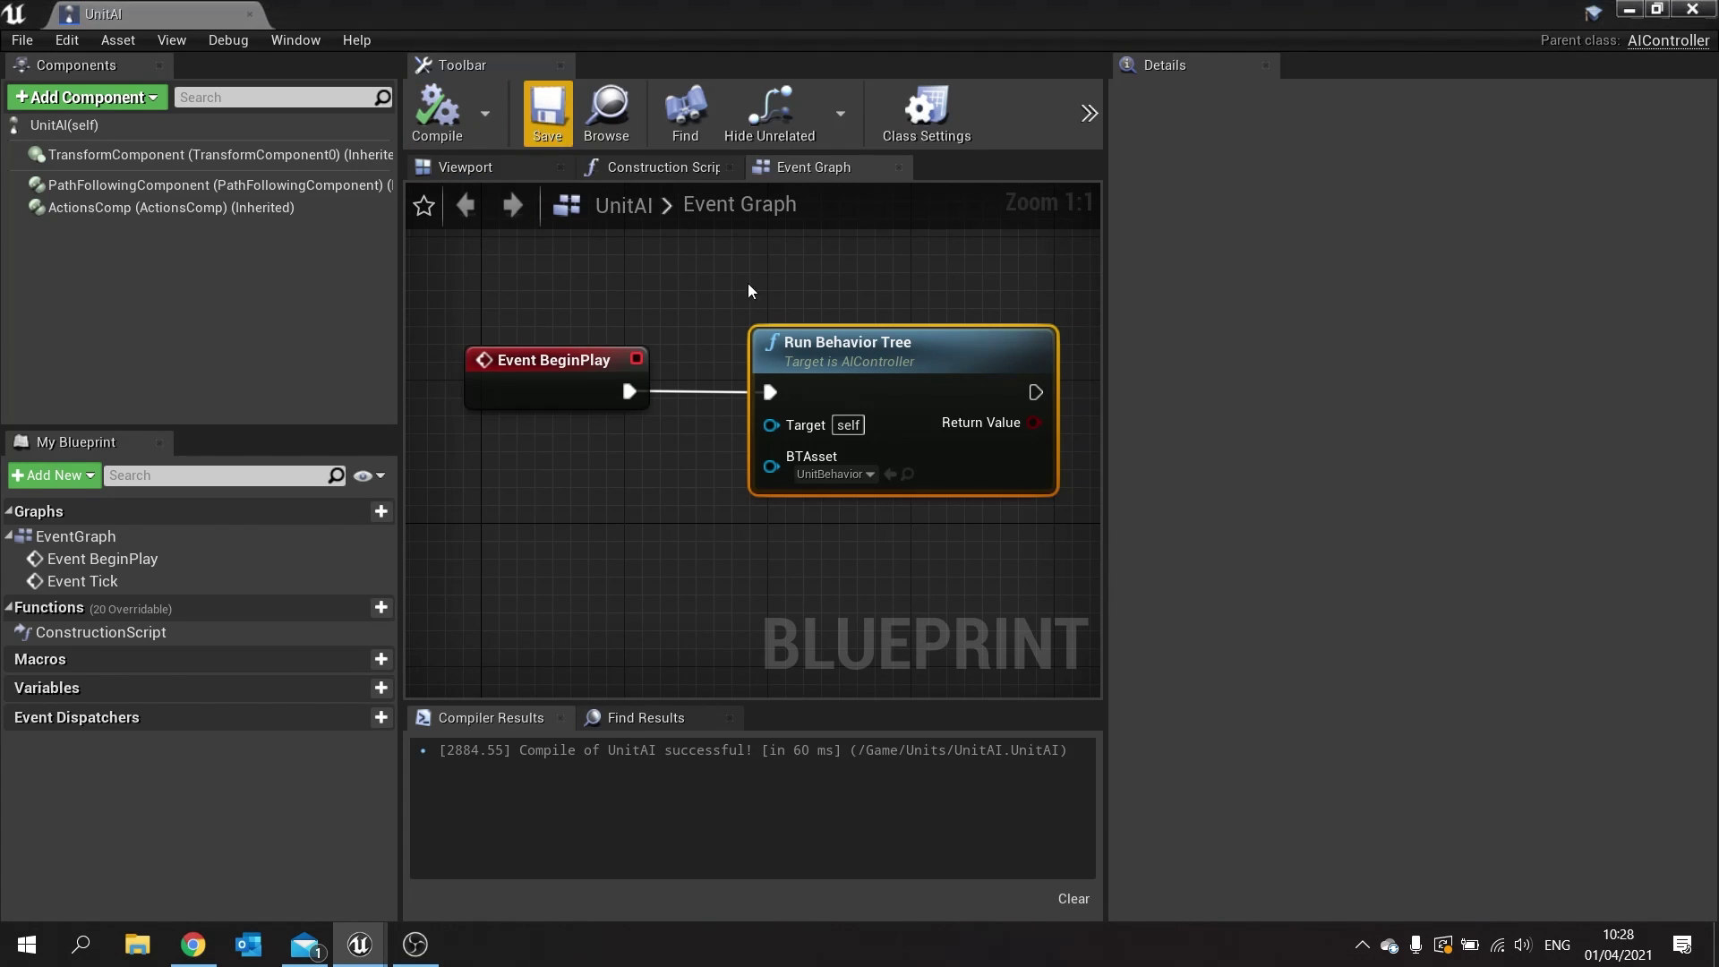
pyautogui.click(1694, 11)
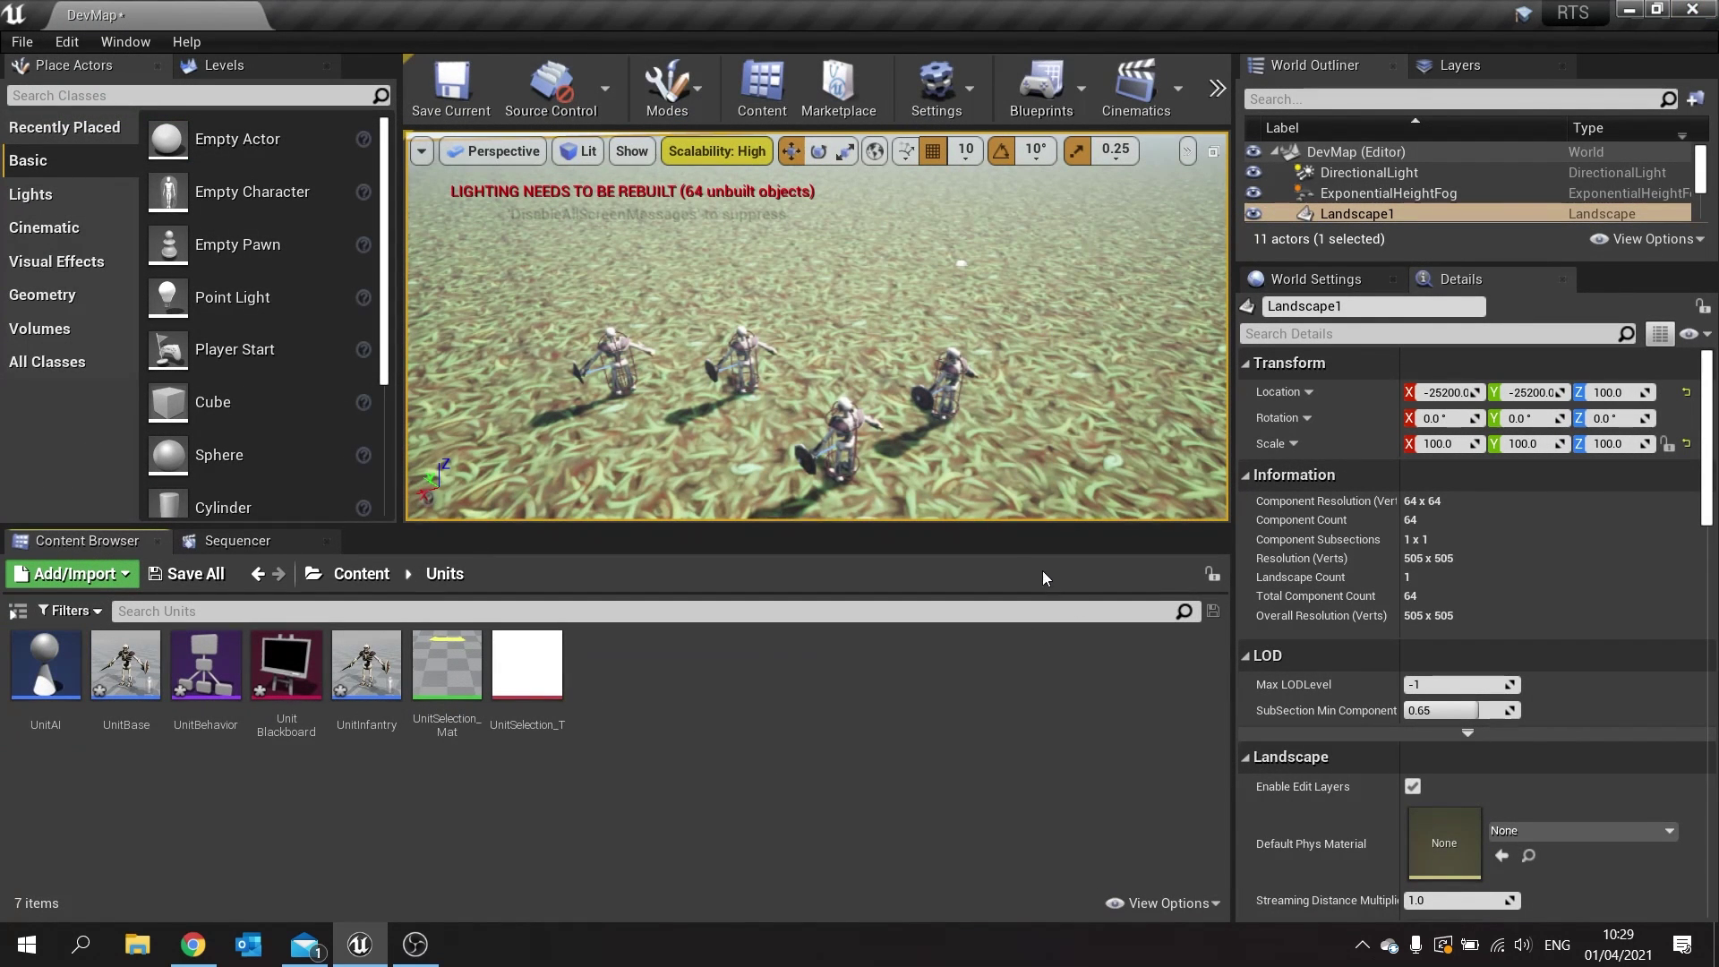
# Open the UnitBehavior tree and add a Selector composite connected below the ROOT node.
pyautogui.click(220, 678)
pyautogui.doubleClick(219, 678)
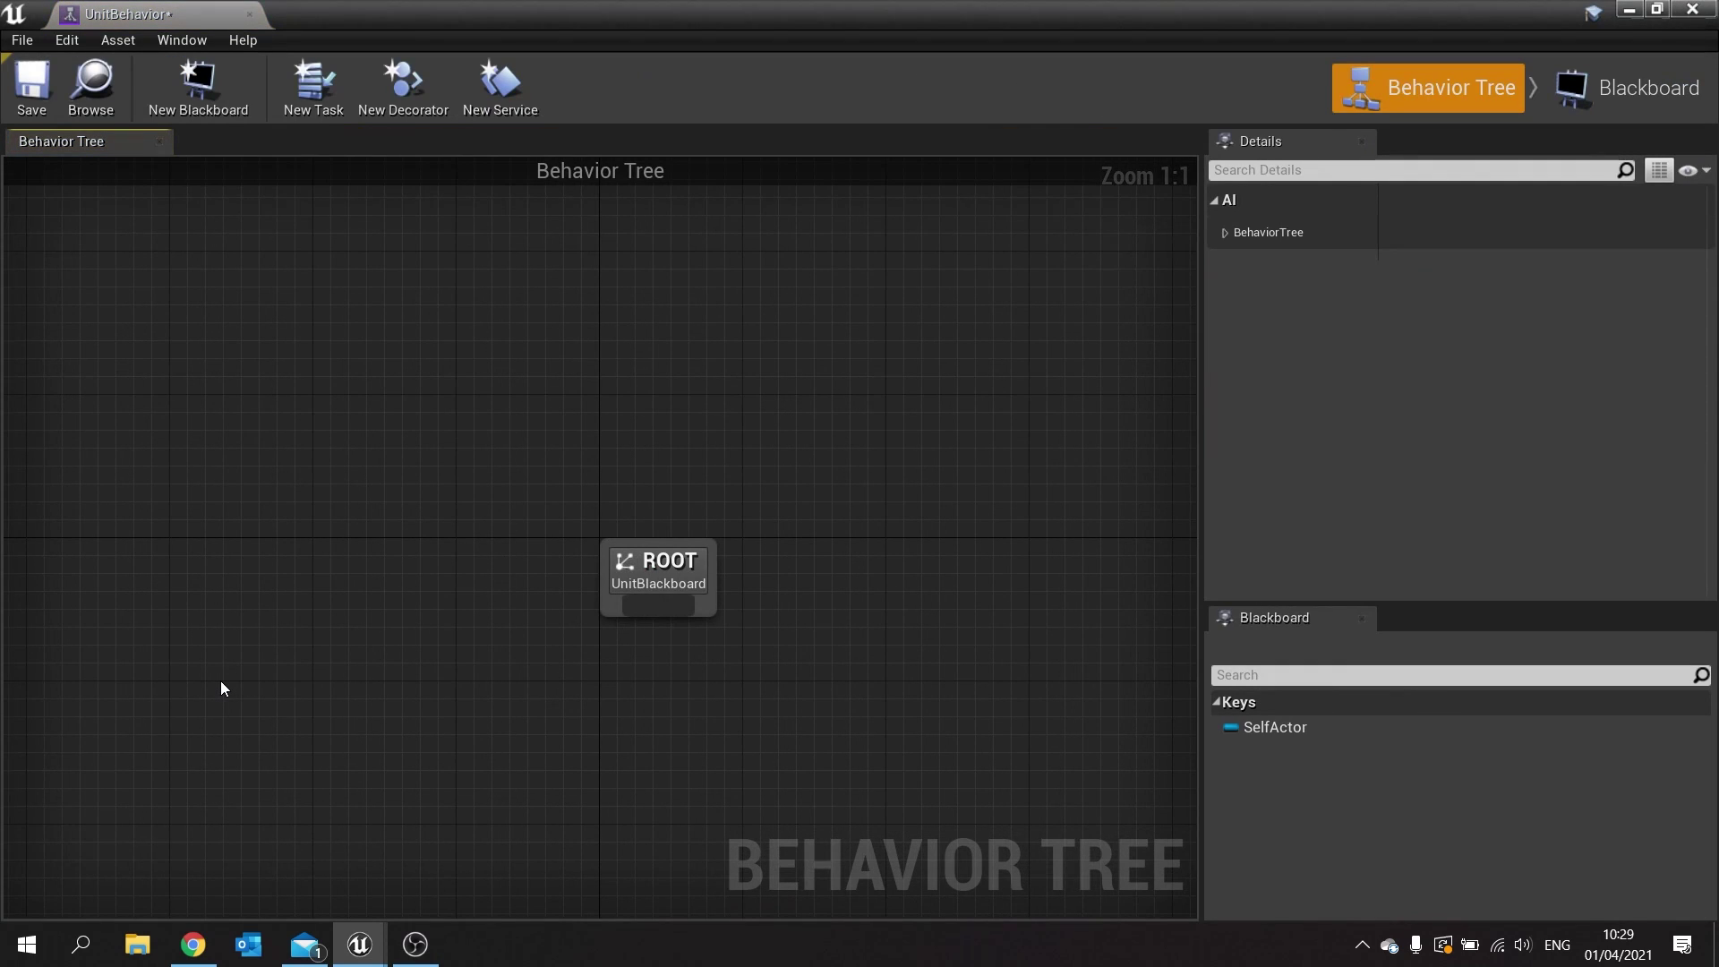
pyautogui.moveTo(627, 678); pyautogui.dragTo(646, 546, button='right')
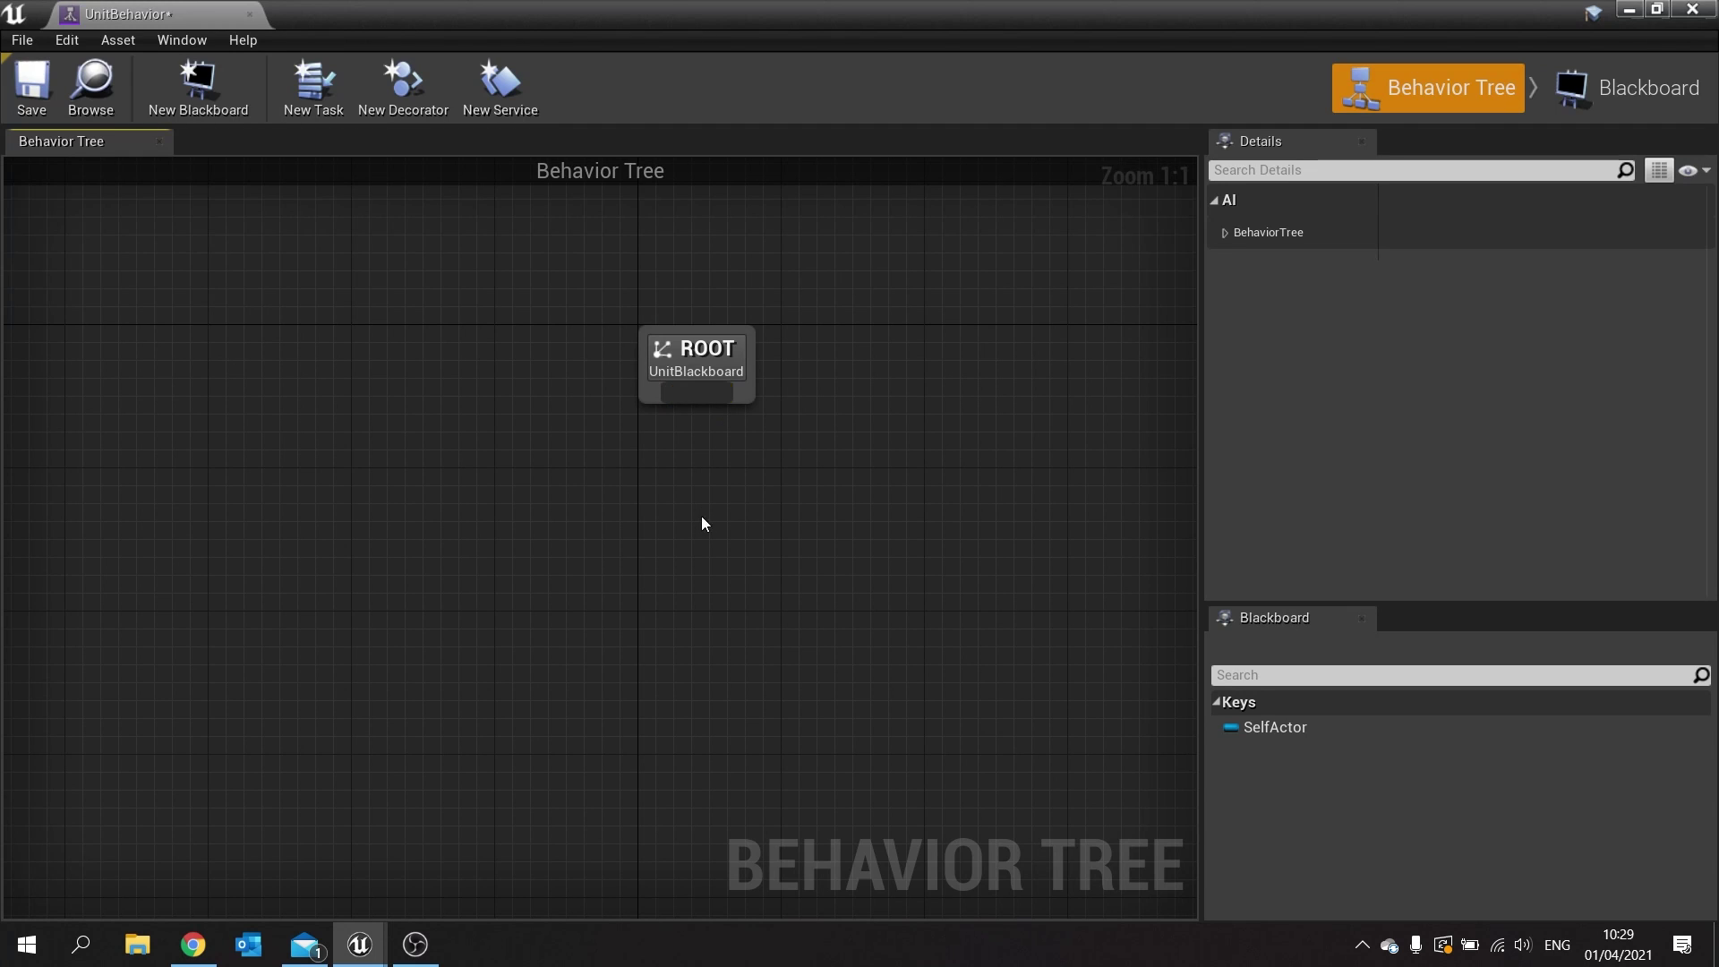
pyautogui.moveTo(712, 408); pyautogui.dragTo(687, 262, button='right')
pyautogui.moveTo(684, 251); pyautogui.dragTo(582, 459)
pyautogui.write('seq')
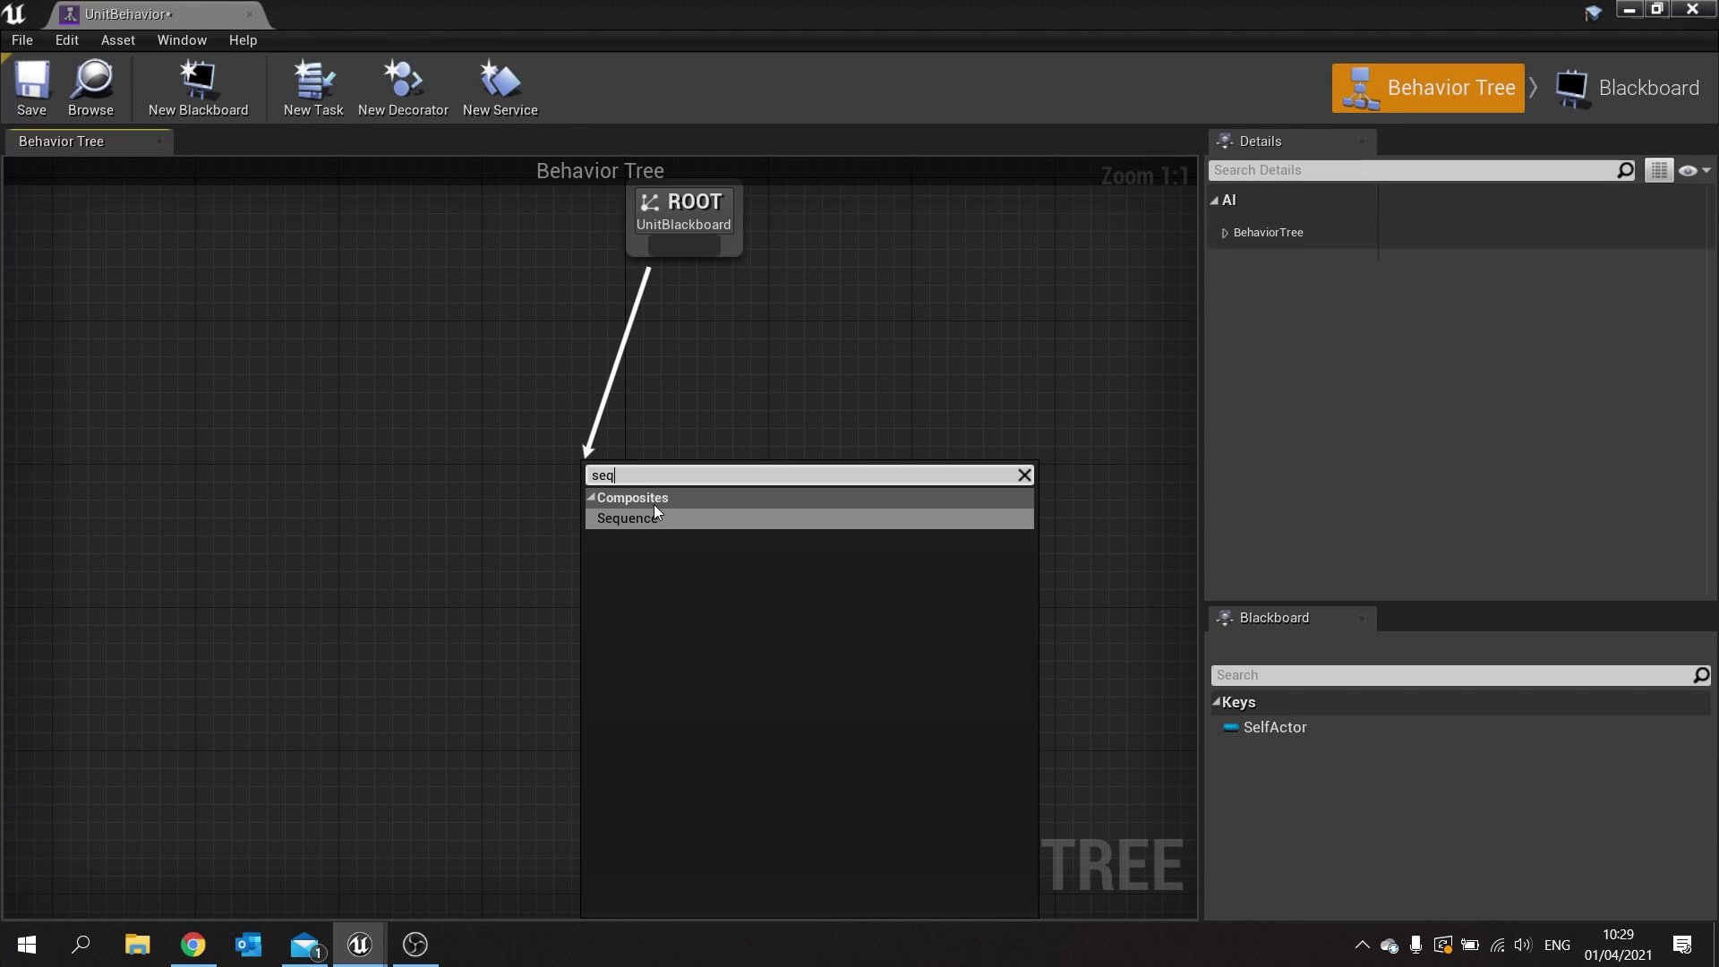
pyautogui.press('BackSpace')
pyautogui.press('BackSpace')
pyautogui.write('e')
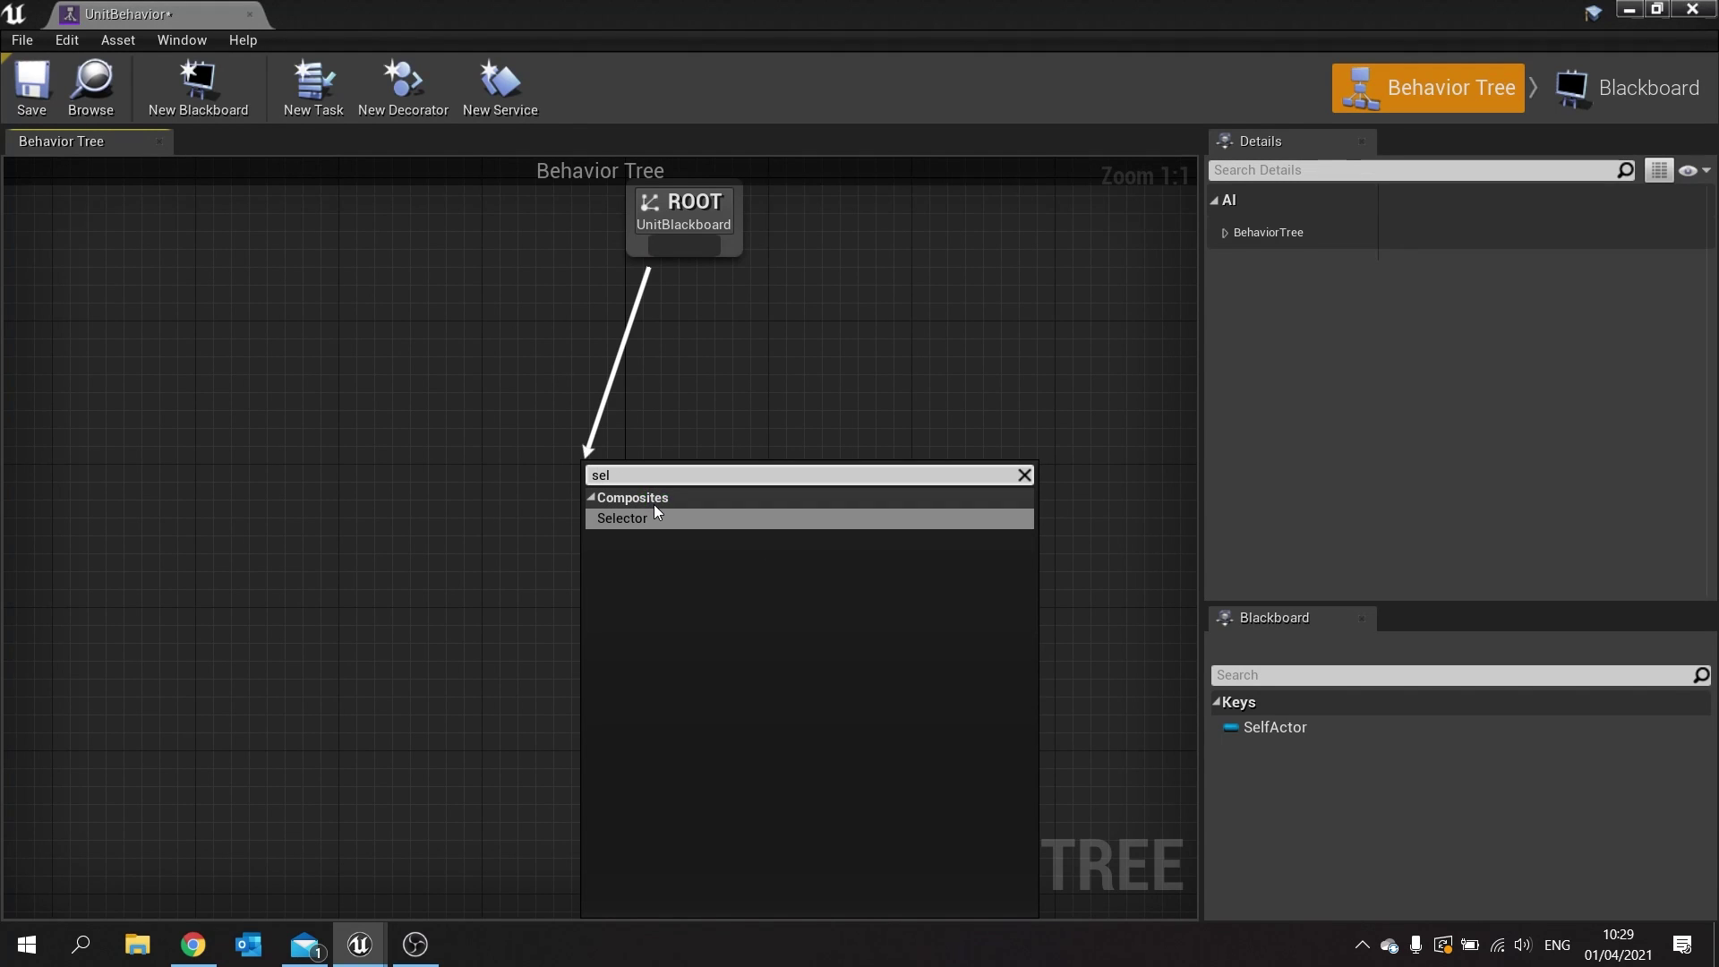
pyautogui.click(655, 510)
# Add a Sequence composite connected under the Selector and place it below and to the left of it.
pyautogui.moveTo(604, 593); pyautogui.dragTo(502, 667)
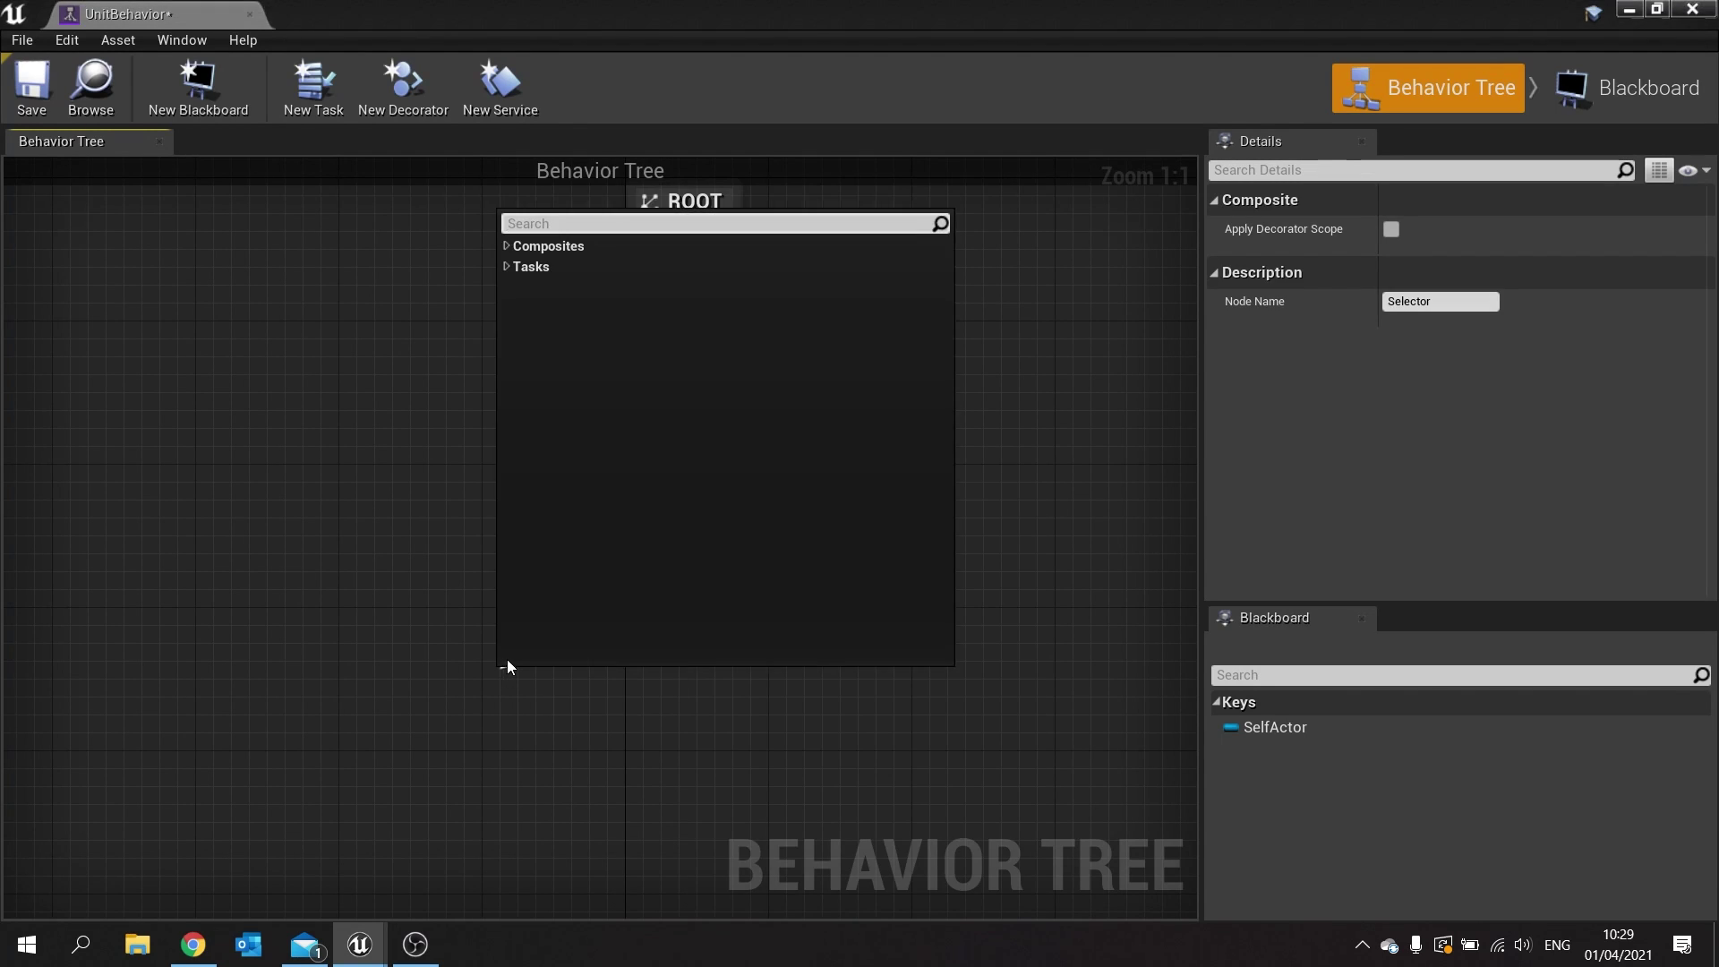
pyautogui.write('seq')
pyautogui.click(551, 272)
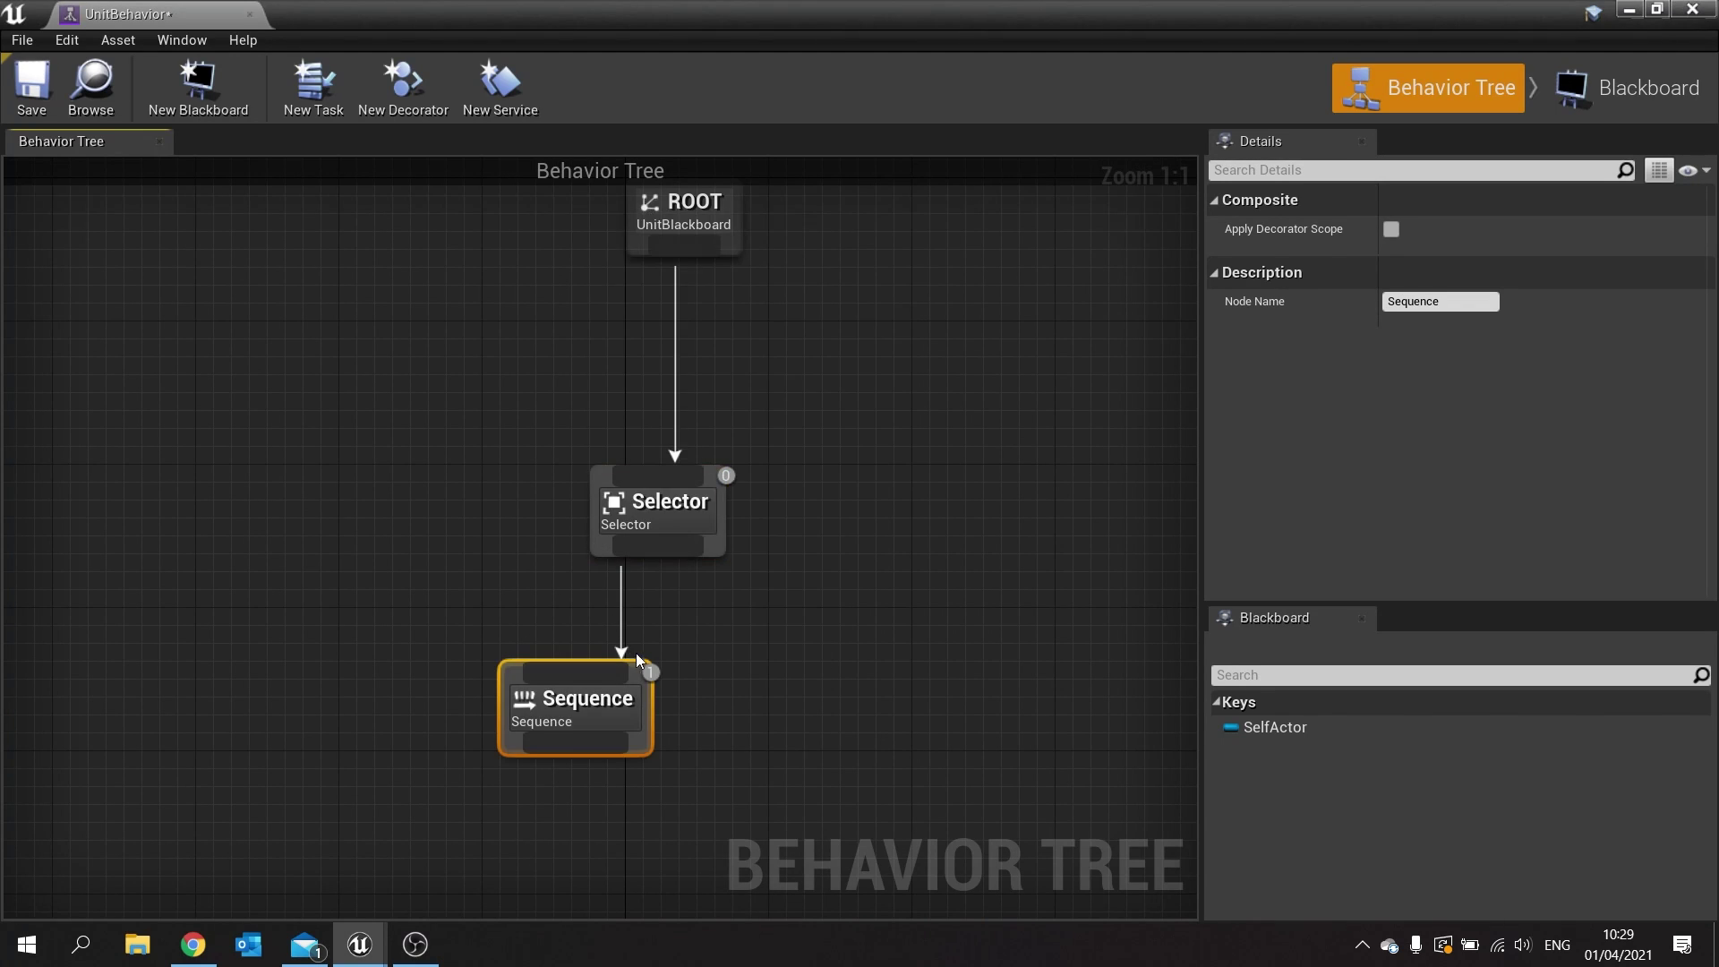
pyautogui.moveTo(614, 703); pyautogui.dragTo(699, 501, button='right')
pyautogui.moveTo(699, 501); pyautogui.dragTo(573, 553)
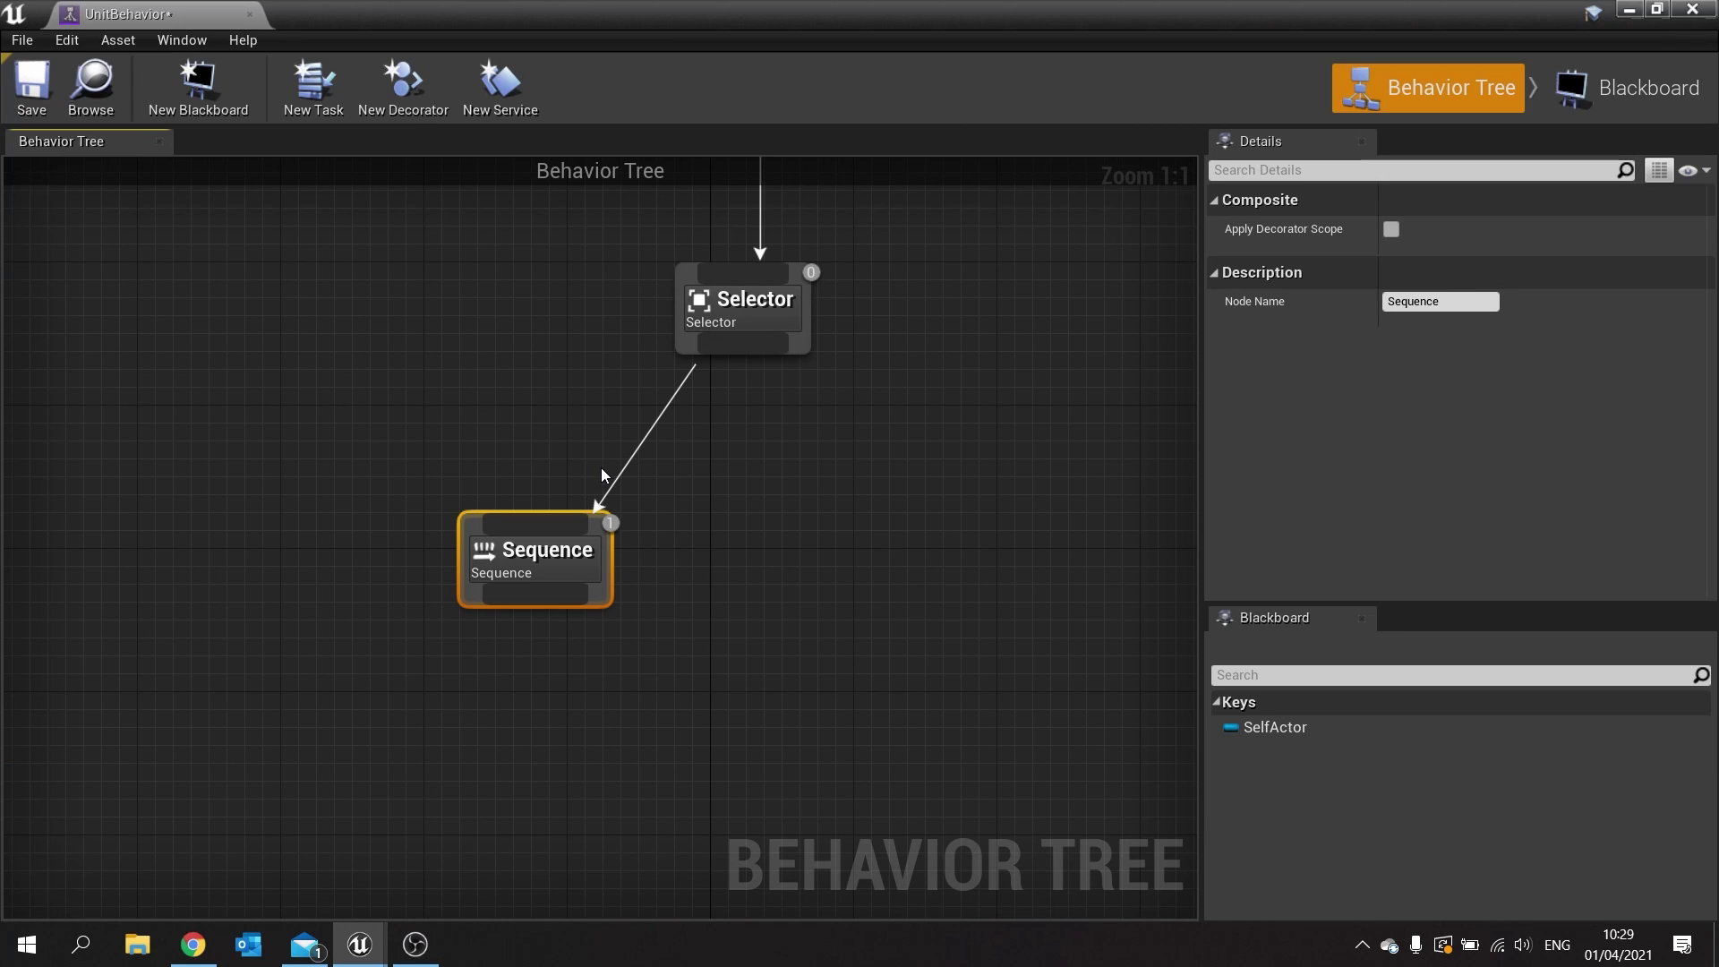
pyautogui.moveTo(518, 564); pyautogui.dragTo(429, 599)
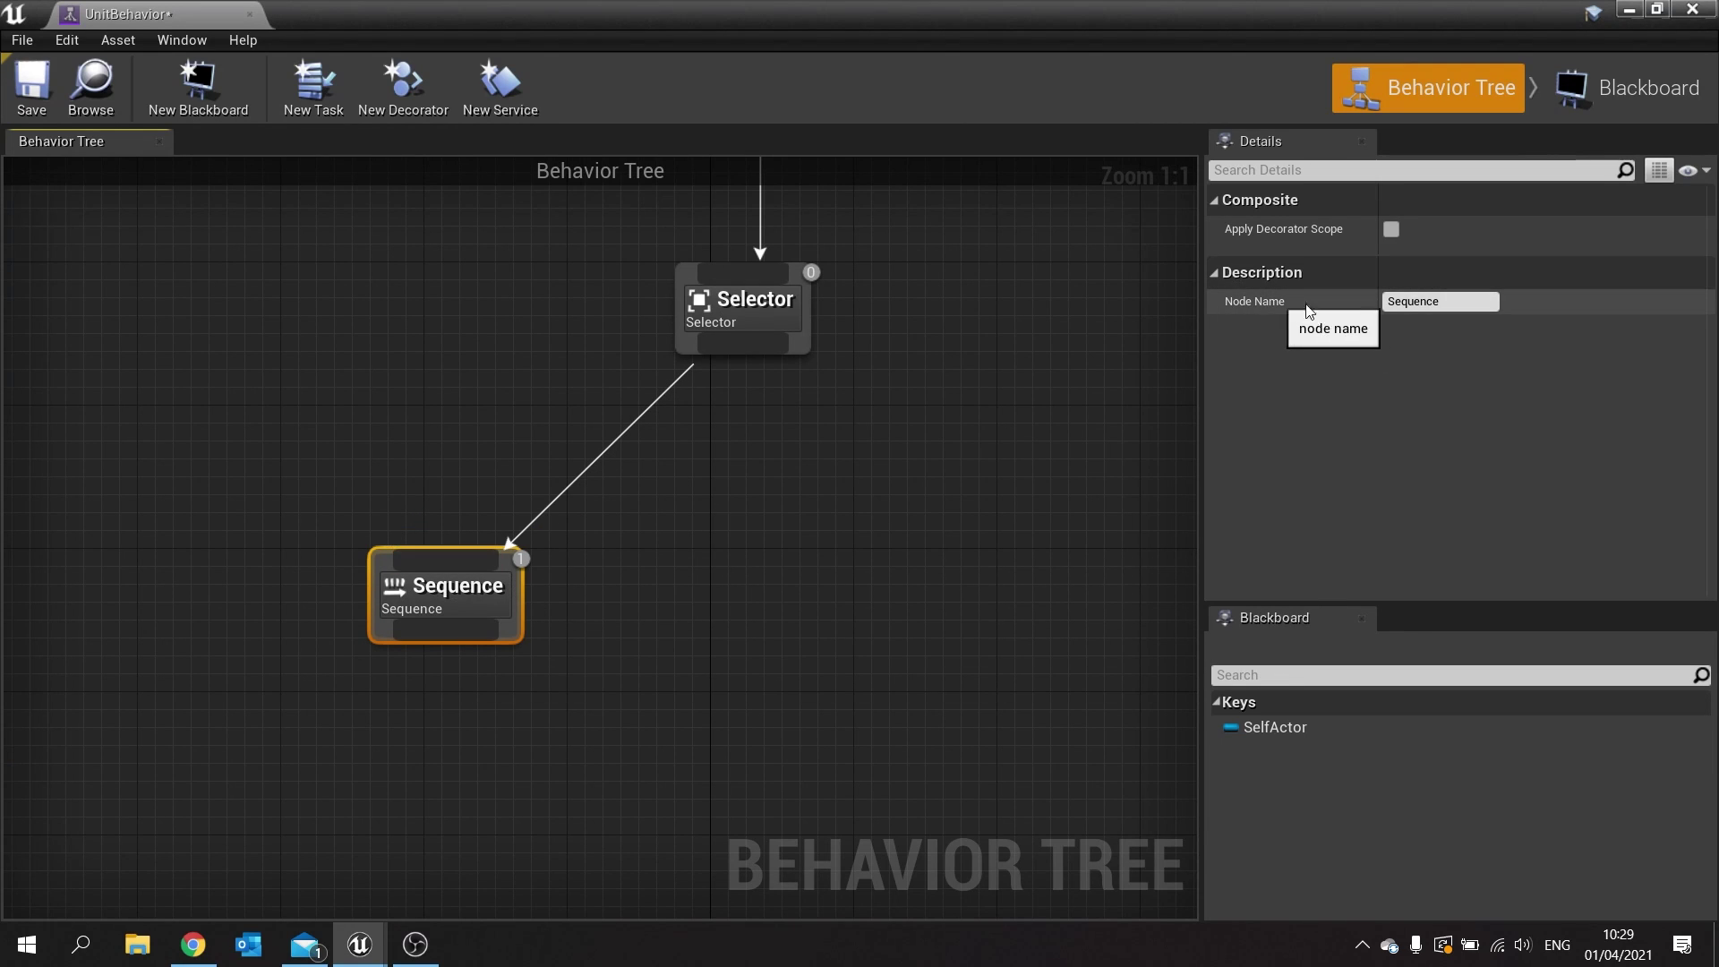
# Rename the Sequence node to Travel and shift it slightly further left of the Selector.
pyautogui.click(1441, 302)
pyautogui.write('Travel')
pyautogui.press('Return')
pyautogui.moveTo(836, 409); pyautogui.dragTo(1194, 345, button='right')
pyautogui.moveTo(815, 524); pyautogui.dragTo(762, 517)
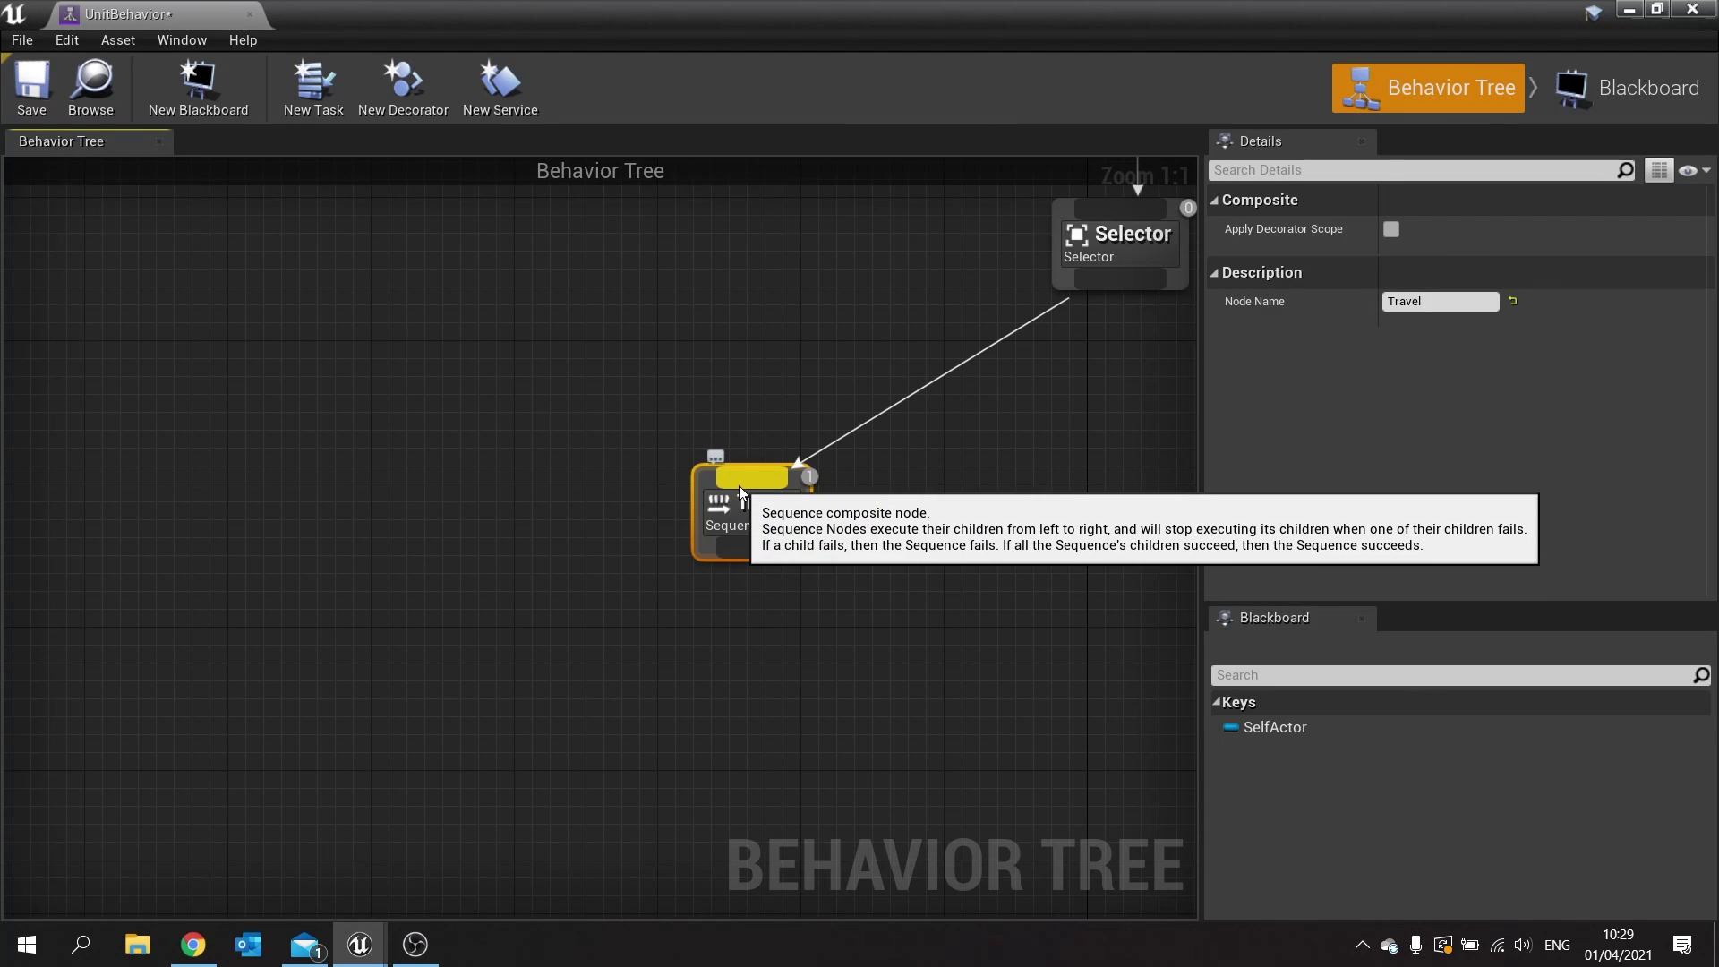
# Add a Vector key named TargetLocation to the UnitBlackboard and save it.
pyautogui.click(1637, 96)
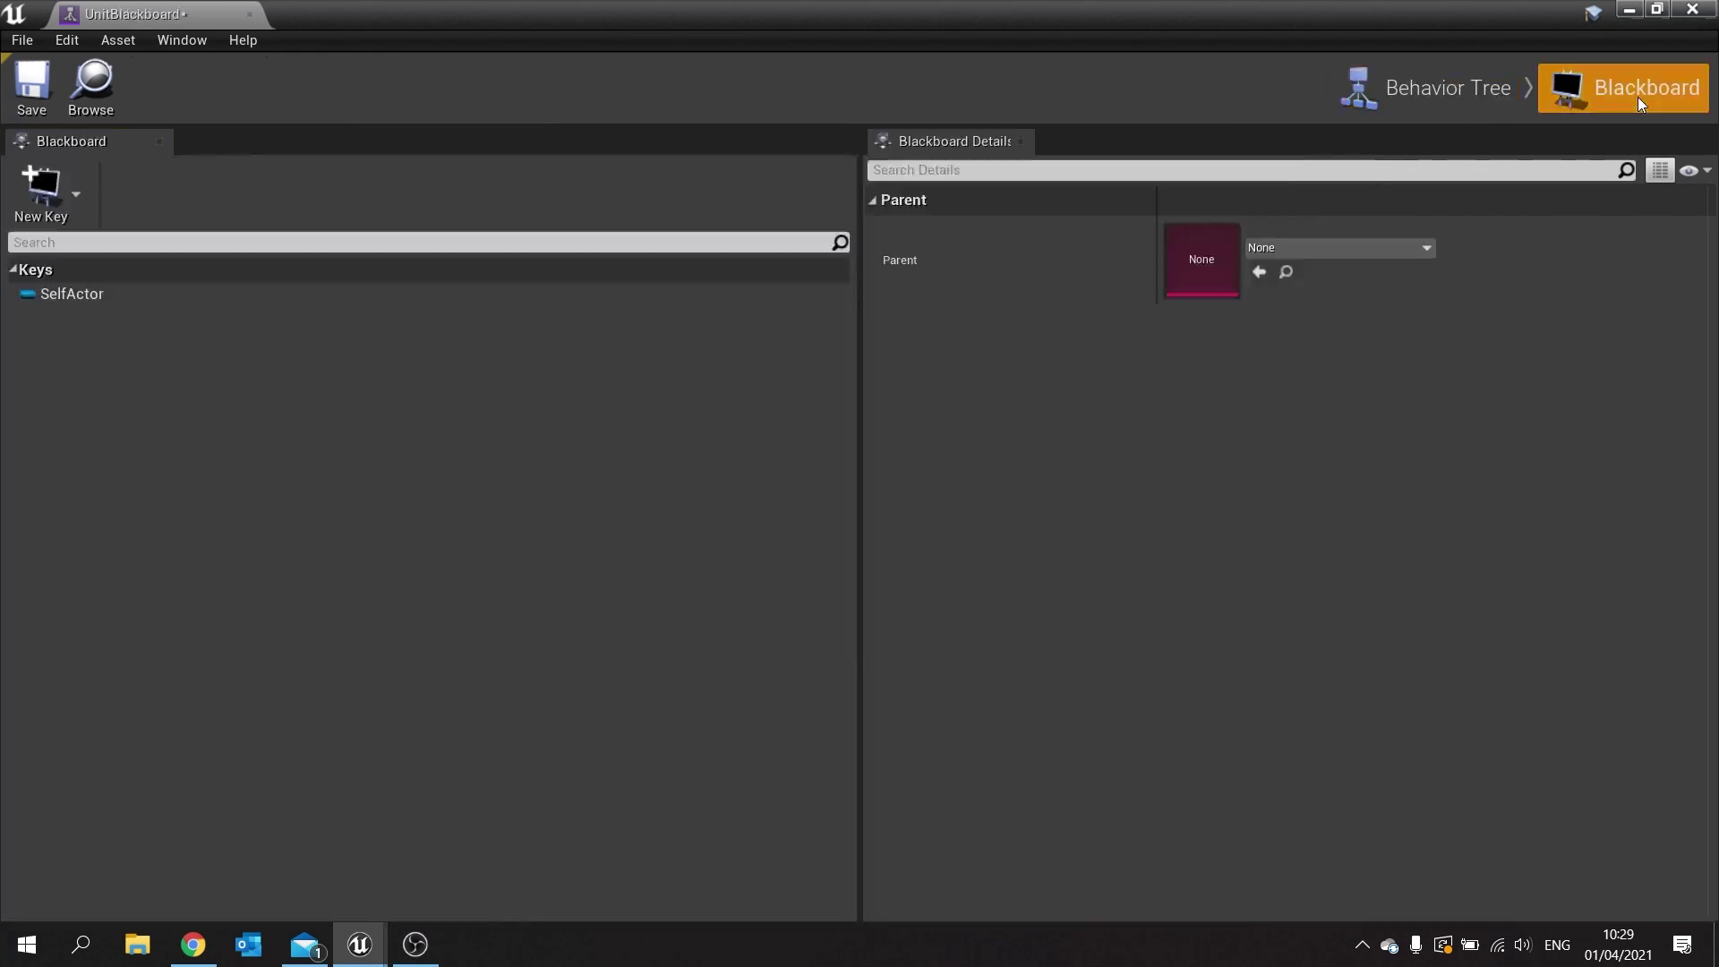
pyautogui.click(34, 186)
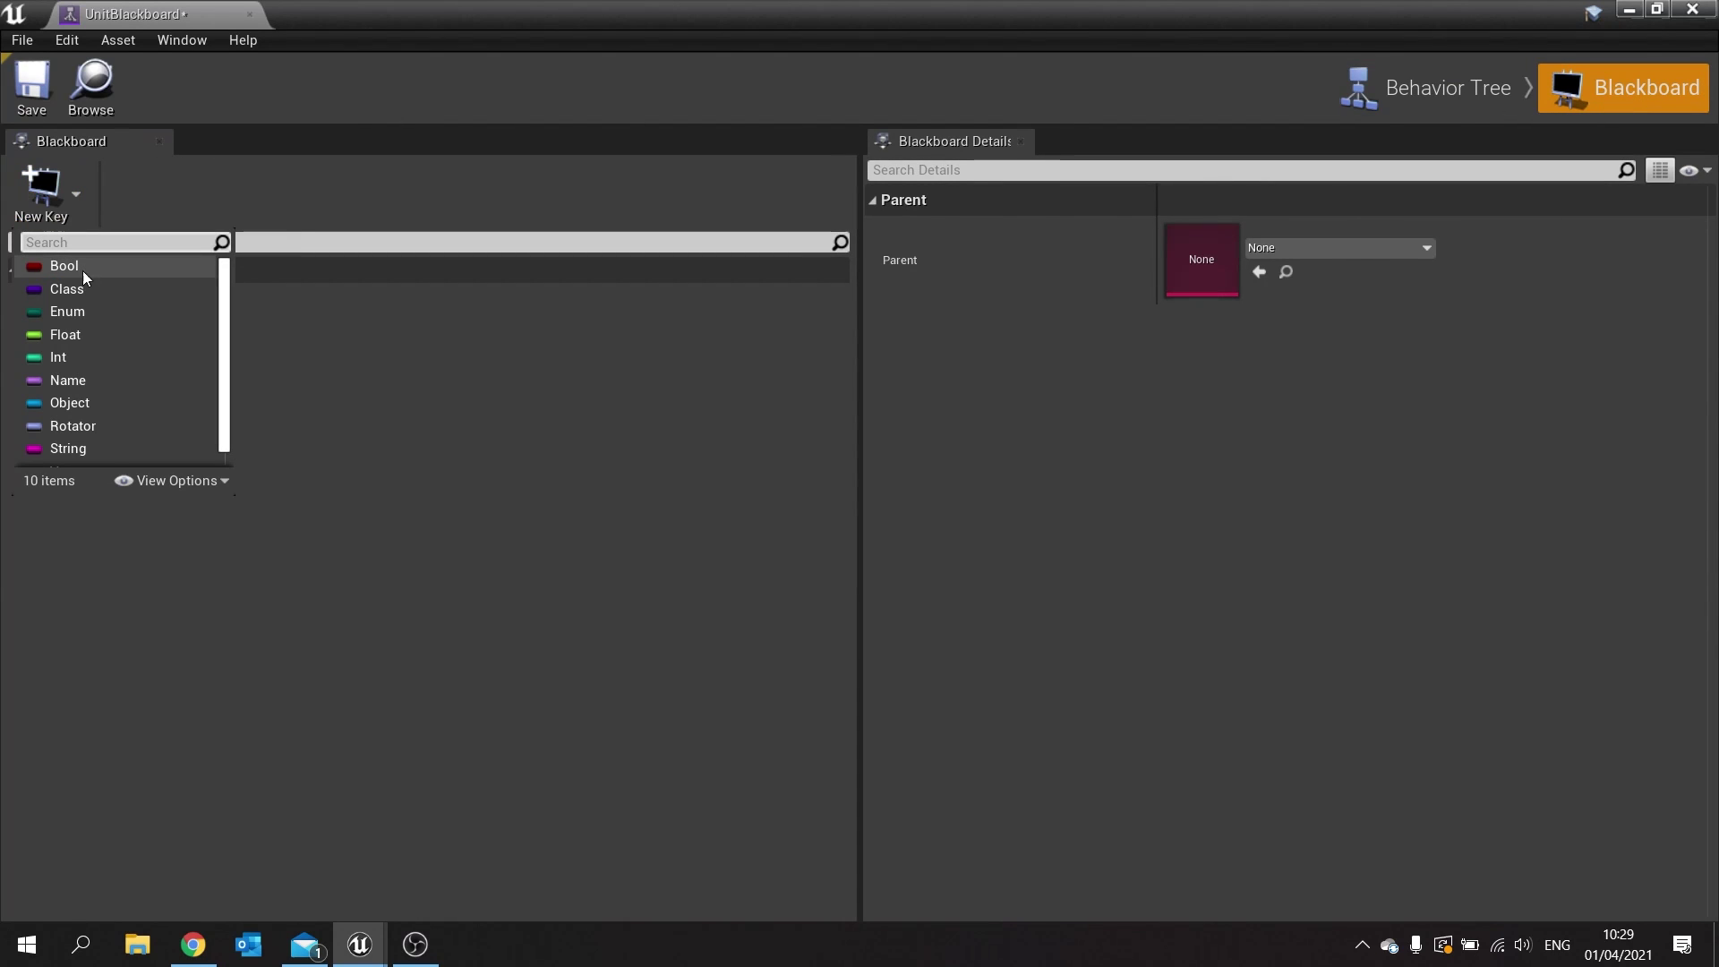
pyautogui.write('ve')
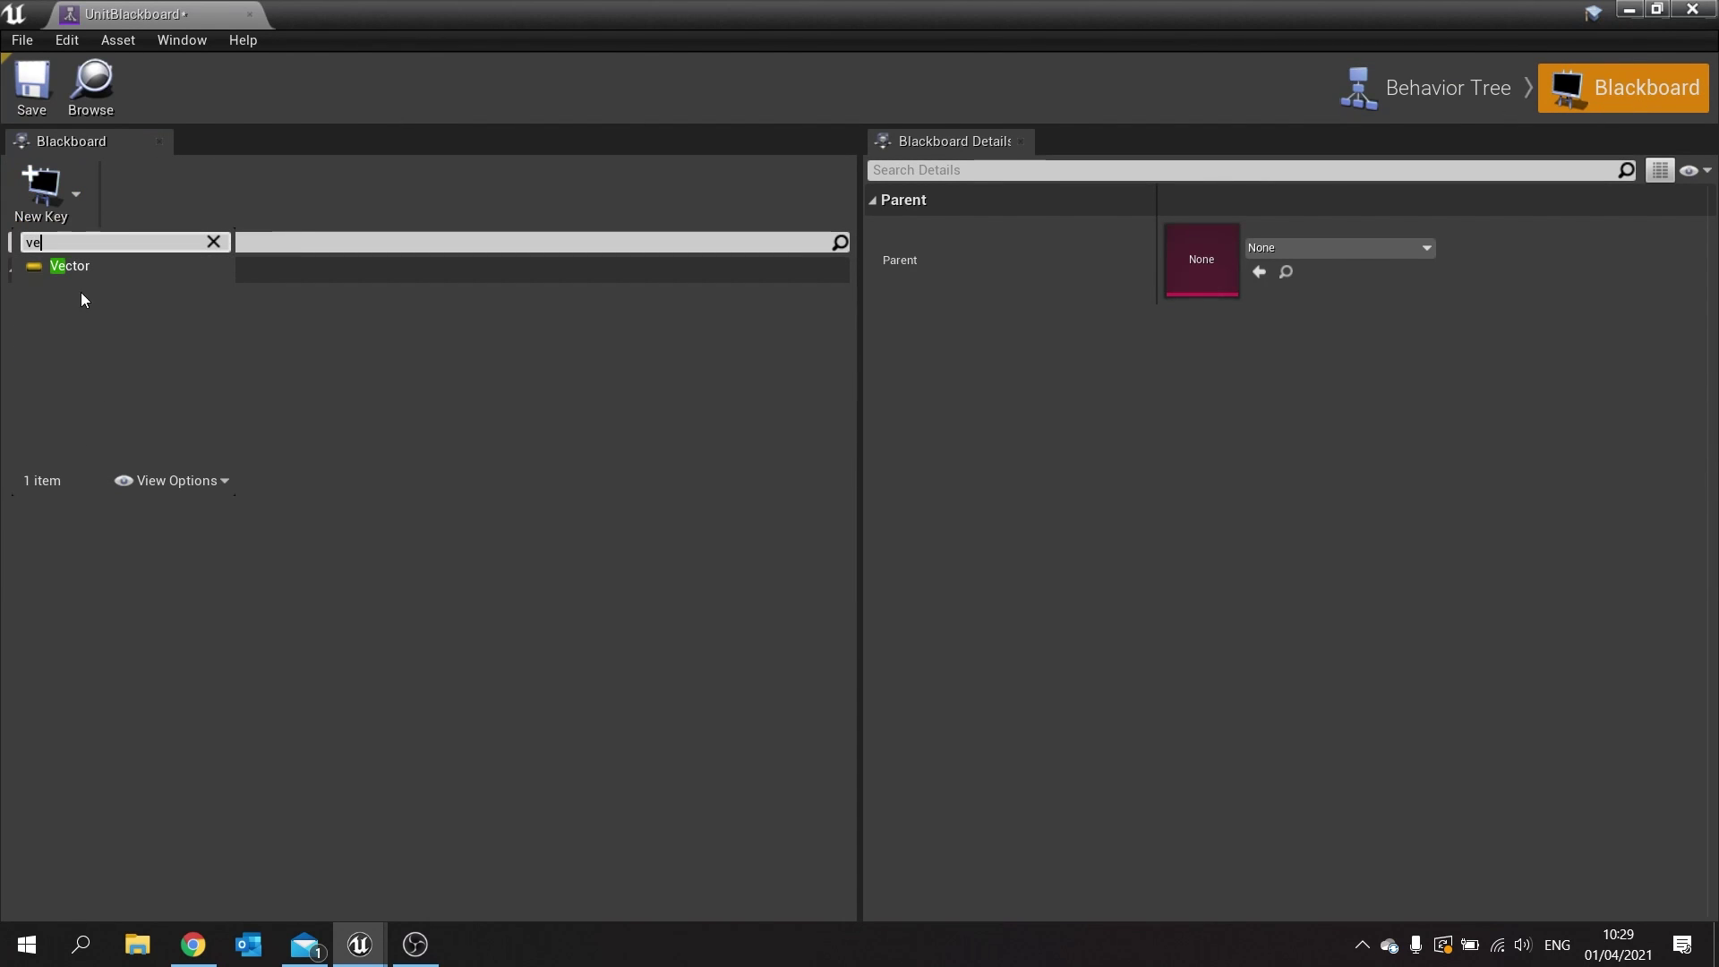
pyautogui.click(95, 266)
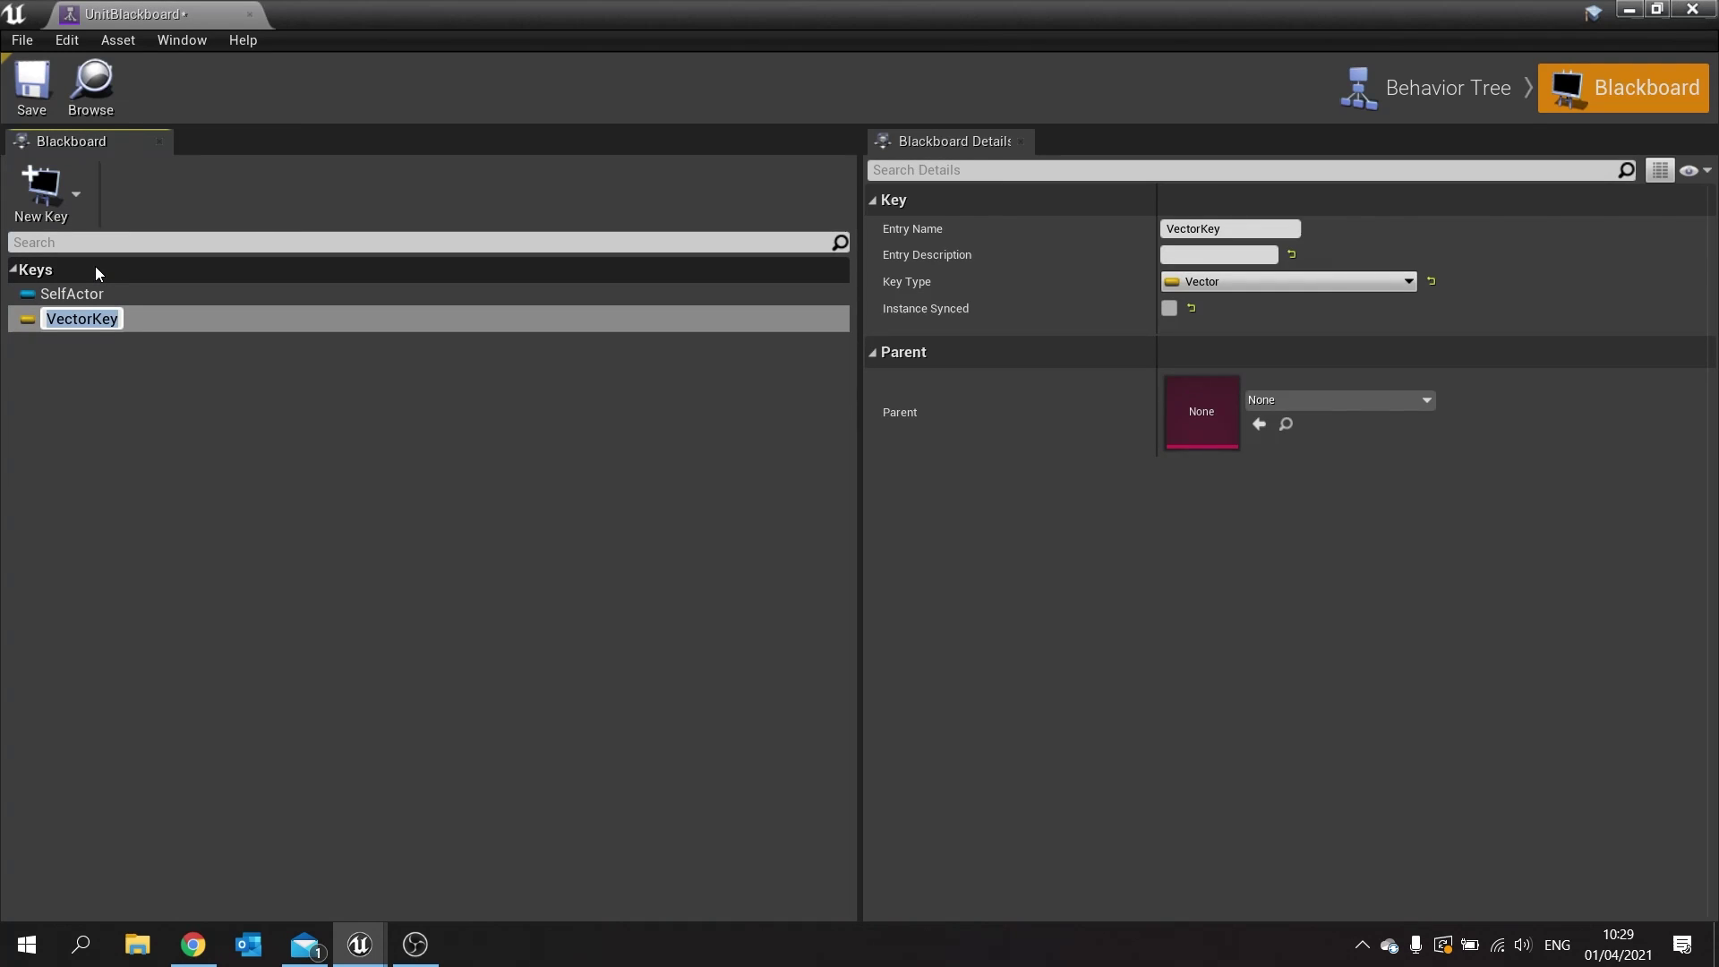
pyautogui.write('Targ')
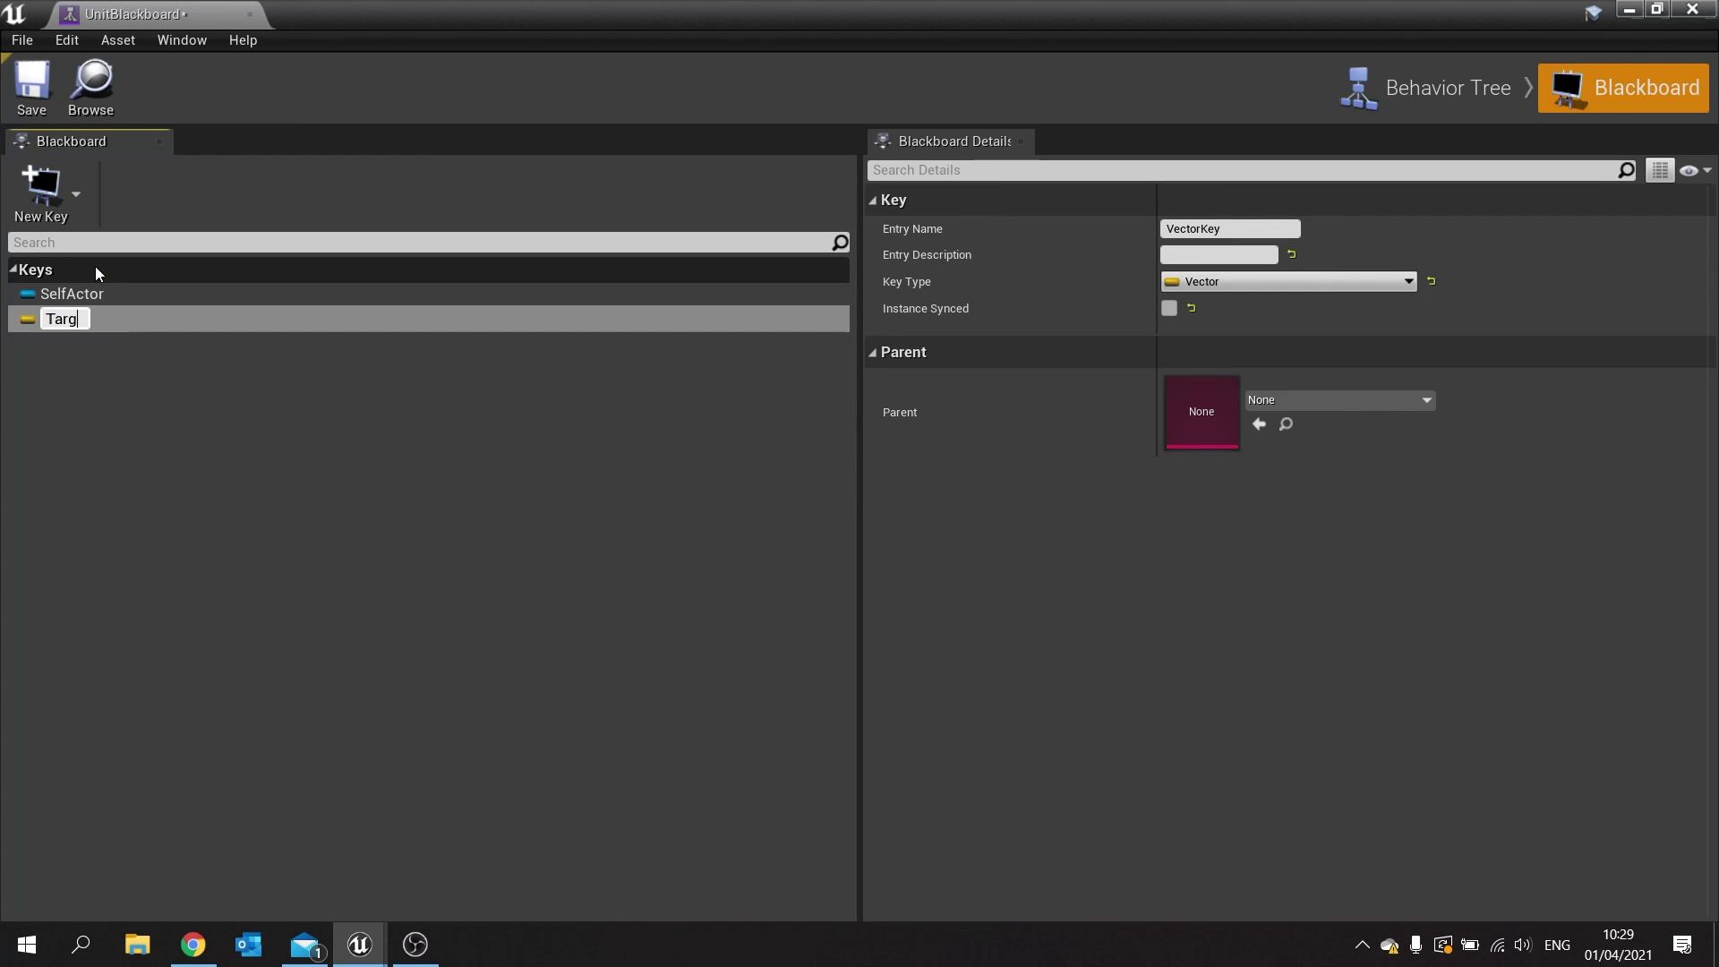
pyautogui.write('etLocation')
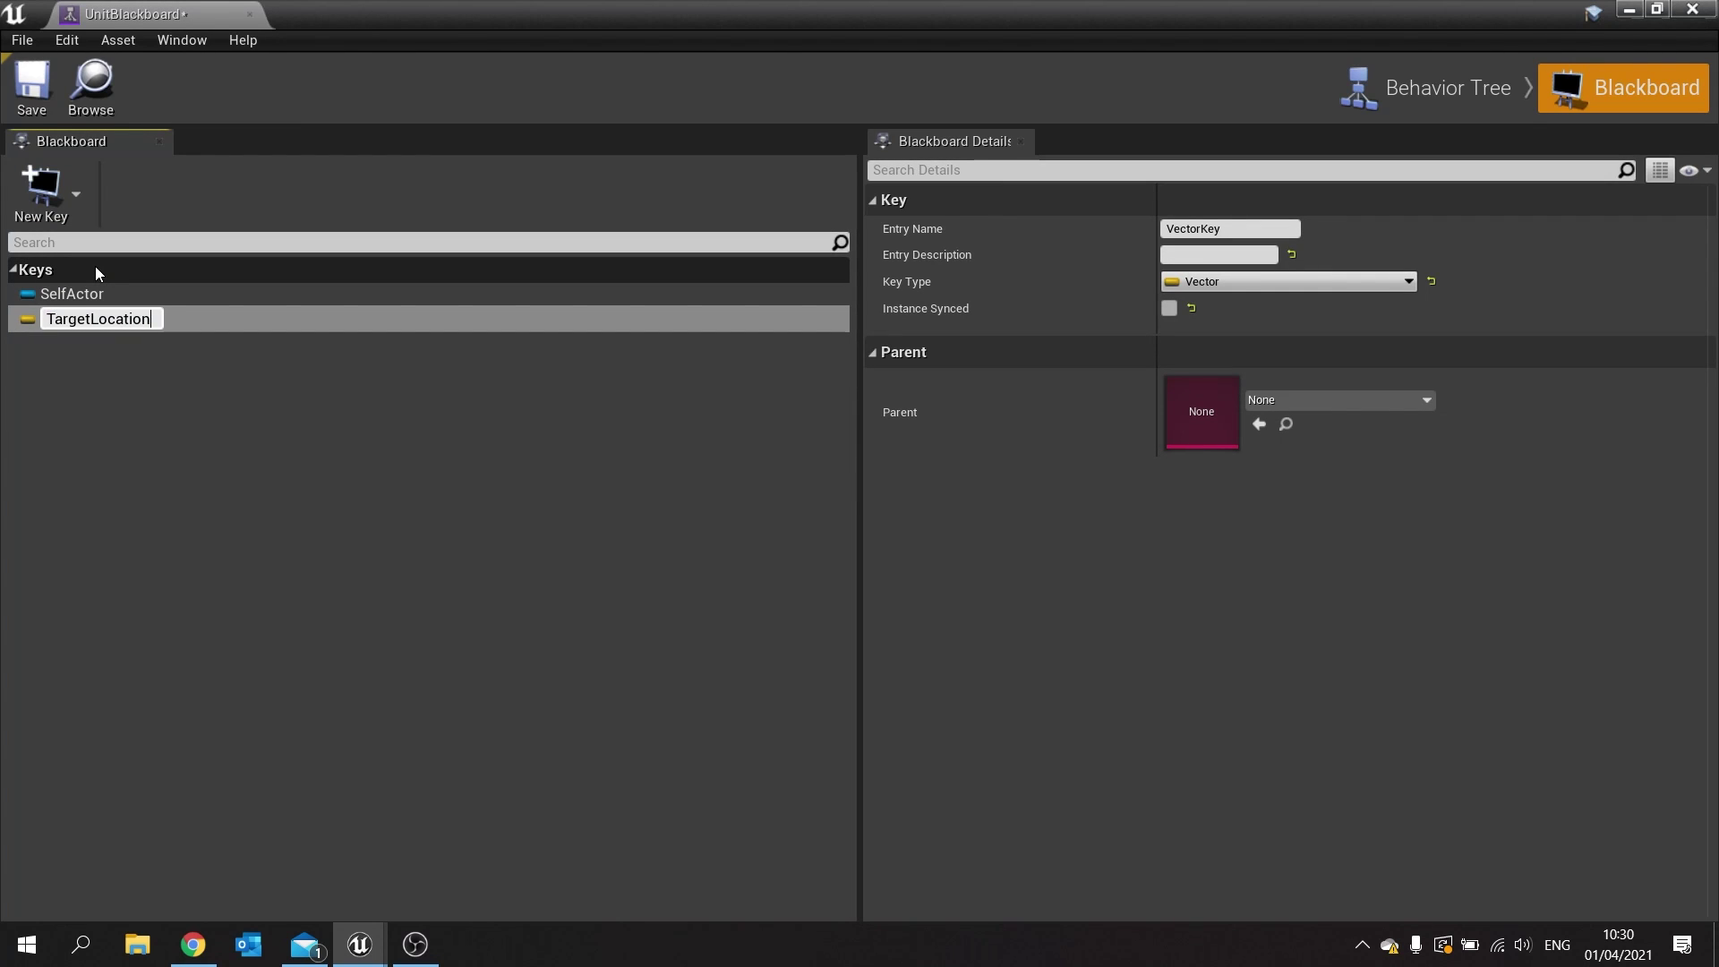
pyautogui.press('Return')
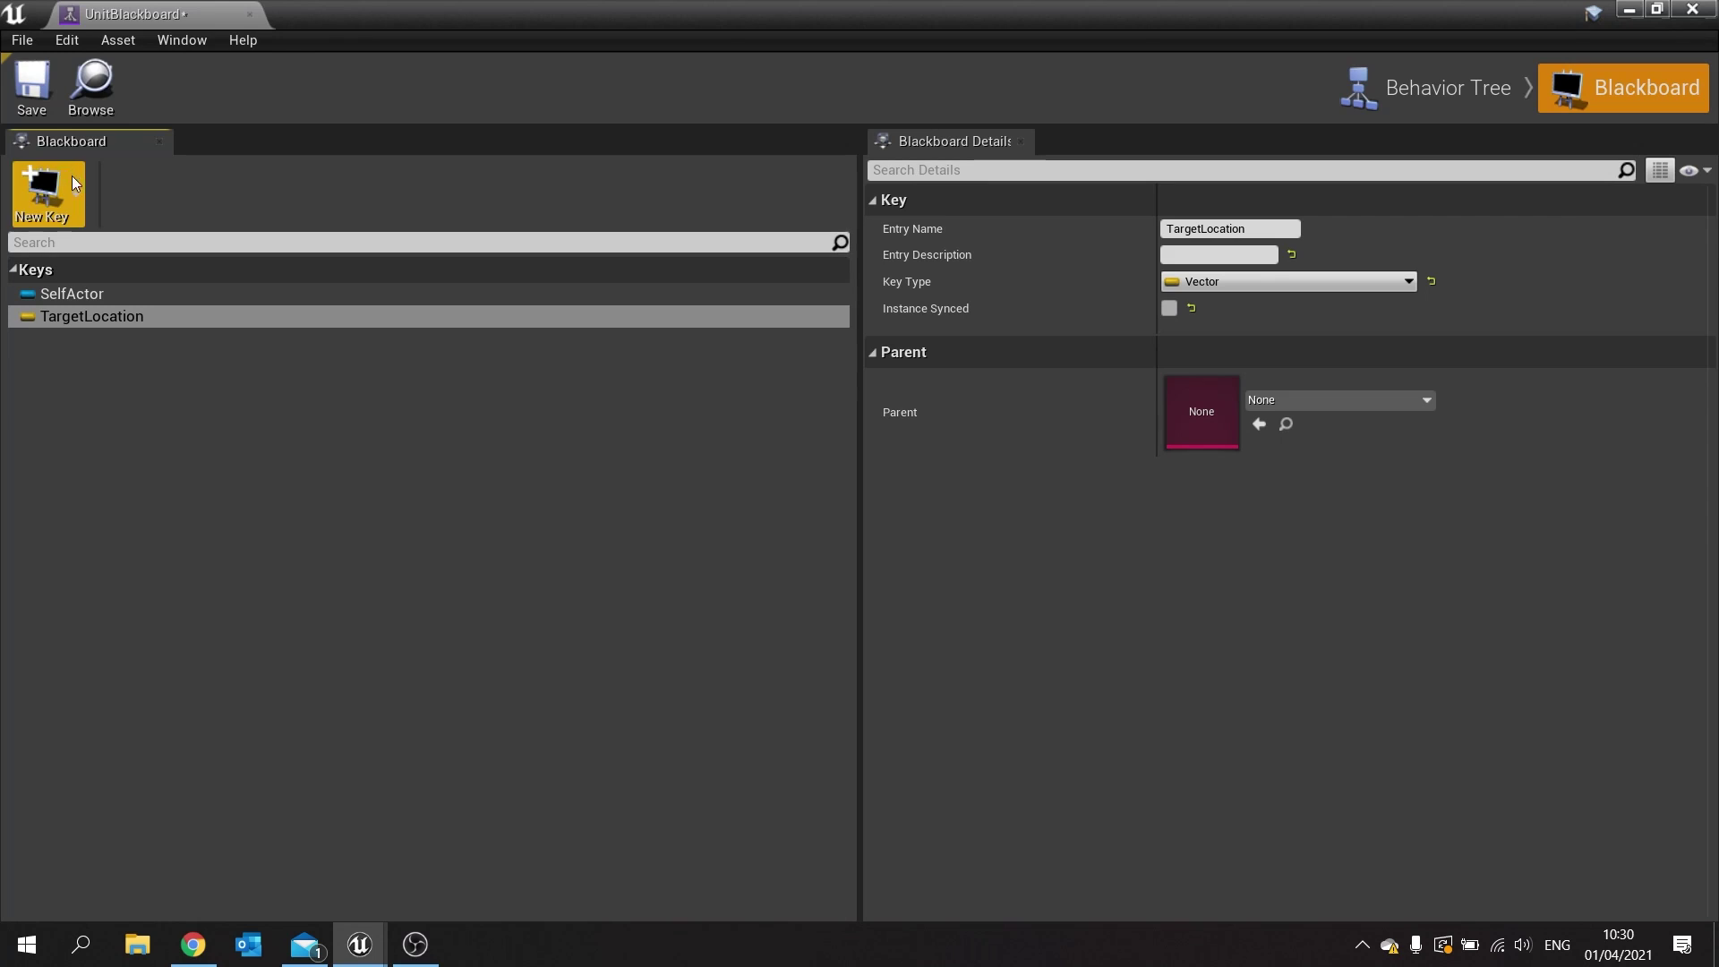
pyautogui.click(38, 100)
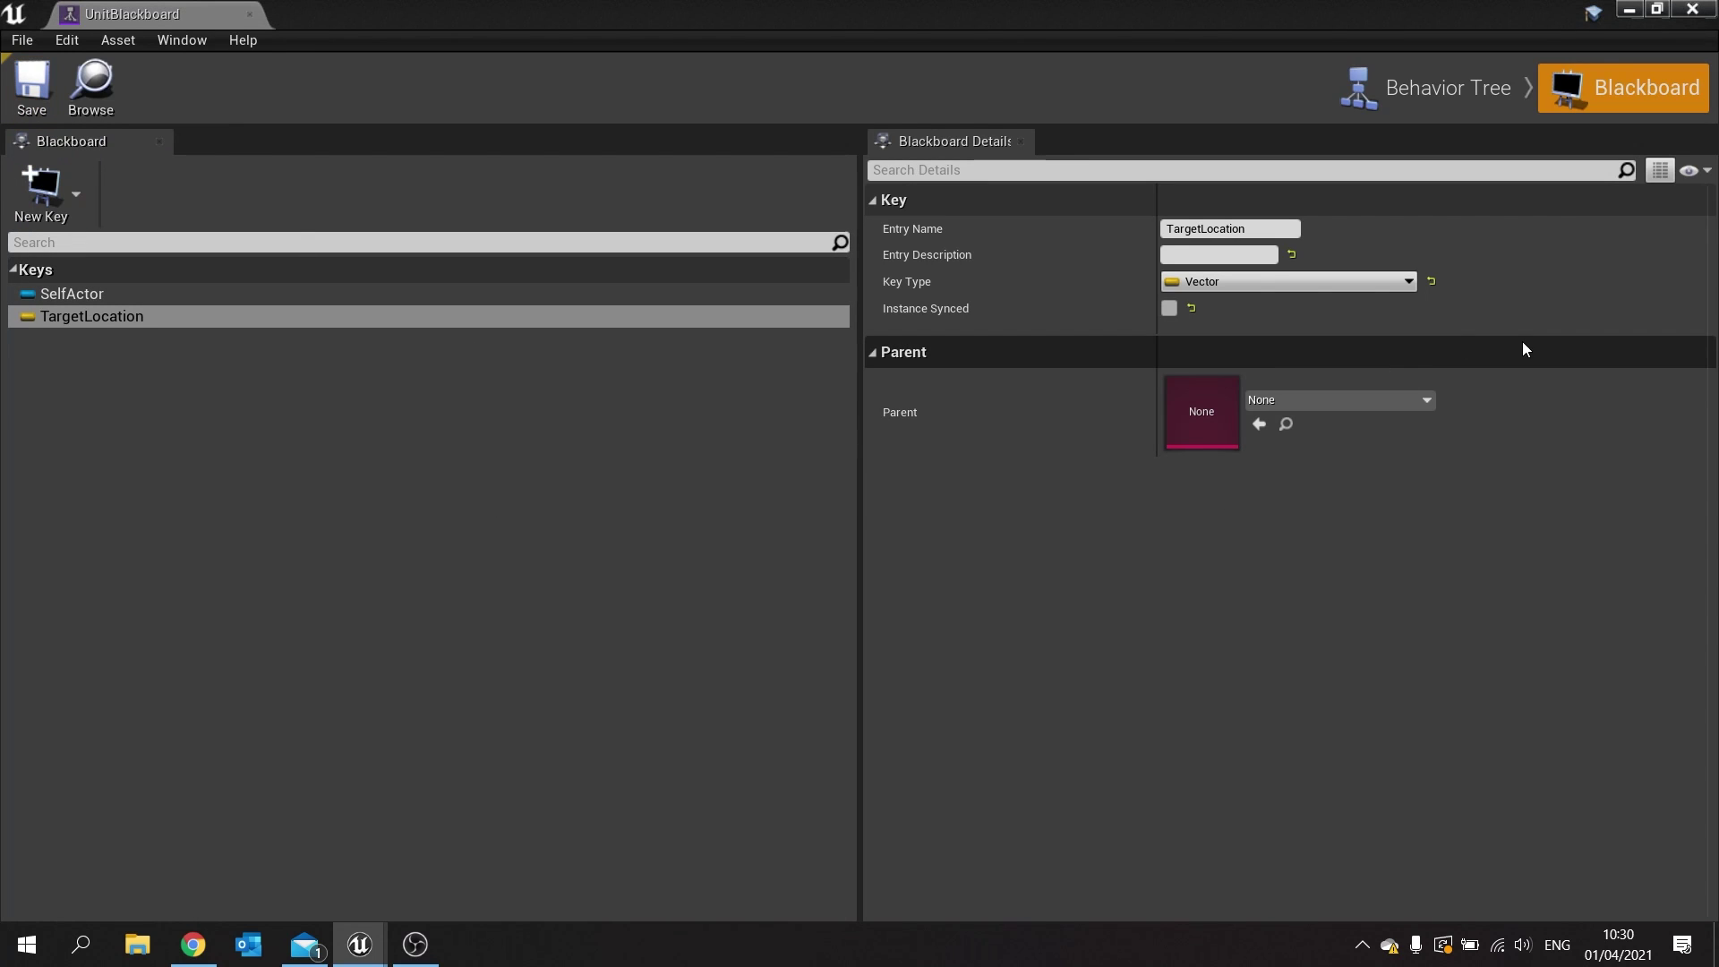
# Return to the behavior tree and add a Blackboard decorator to the Travel sequence.
pyautogui.click(1458, 86)
pyautogui.moveTo(944, 564); pyautogui.dragTo(940, 432, button='right')
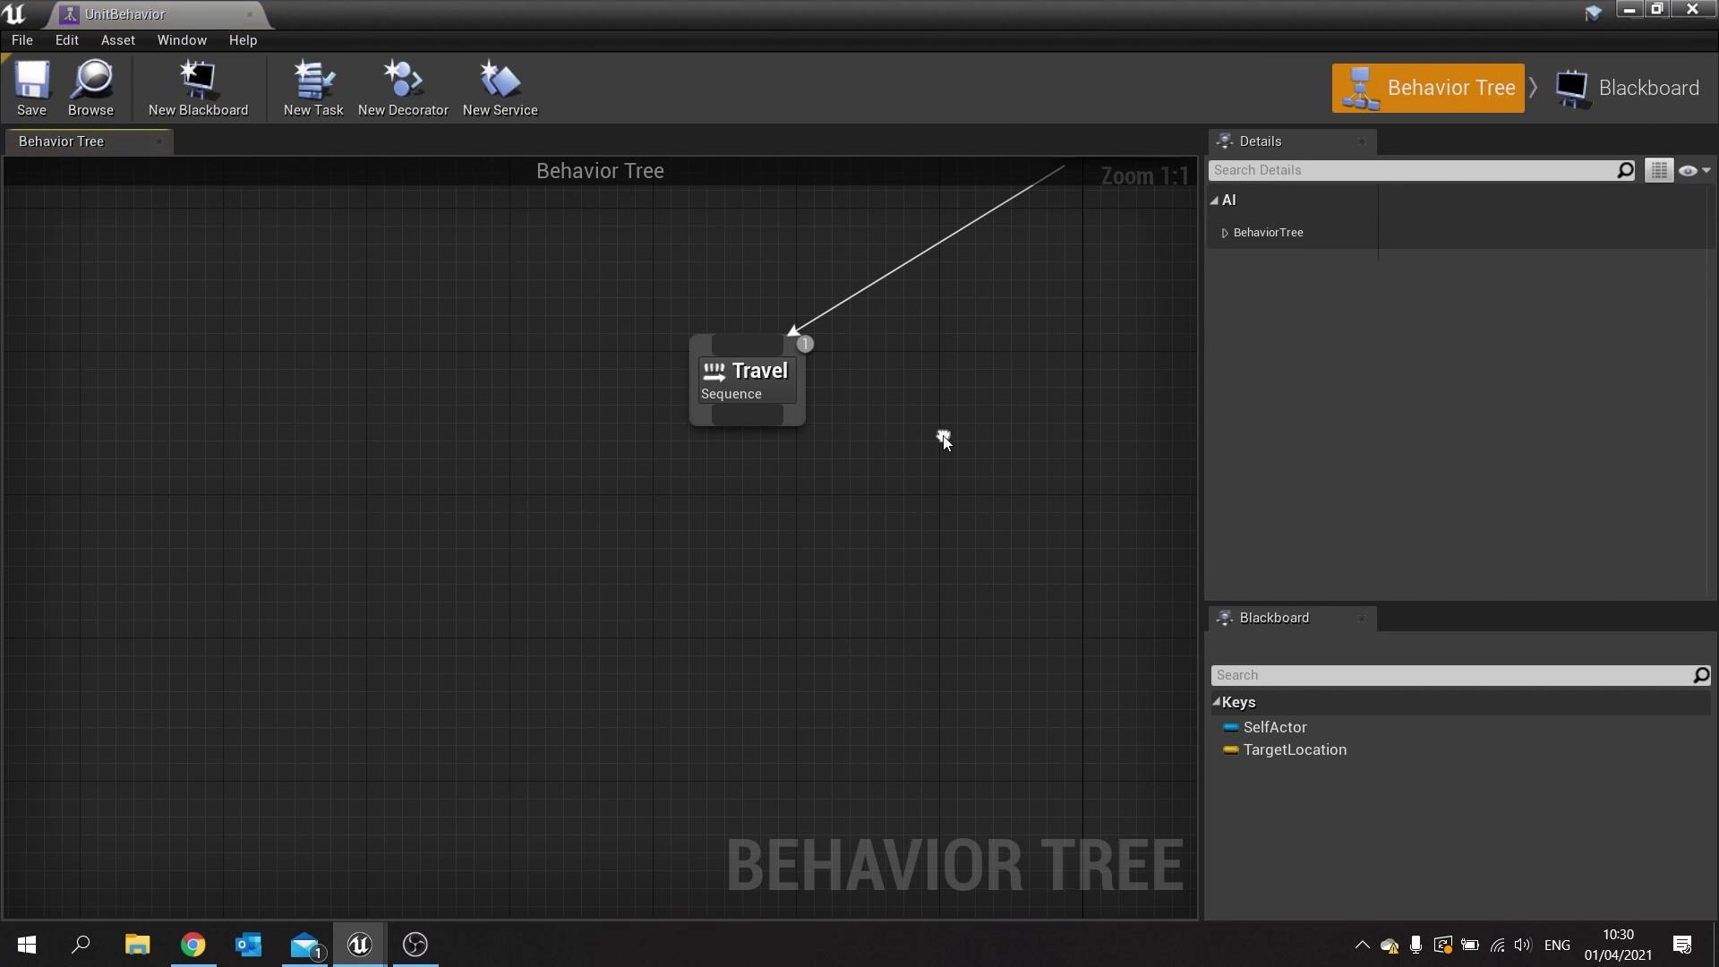
pyautogui.rightClick(748, 380)
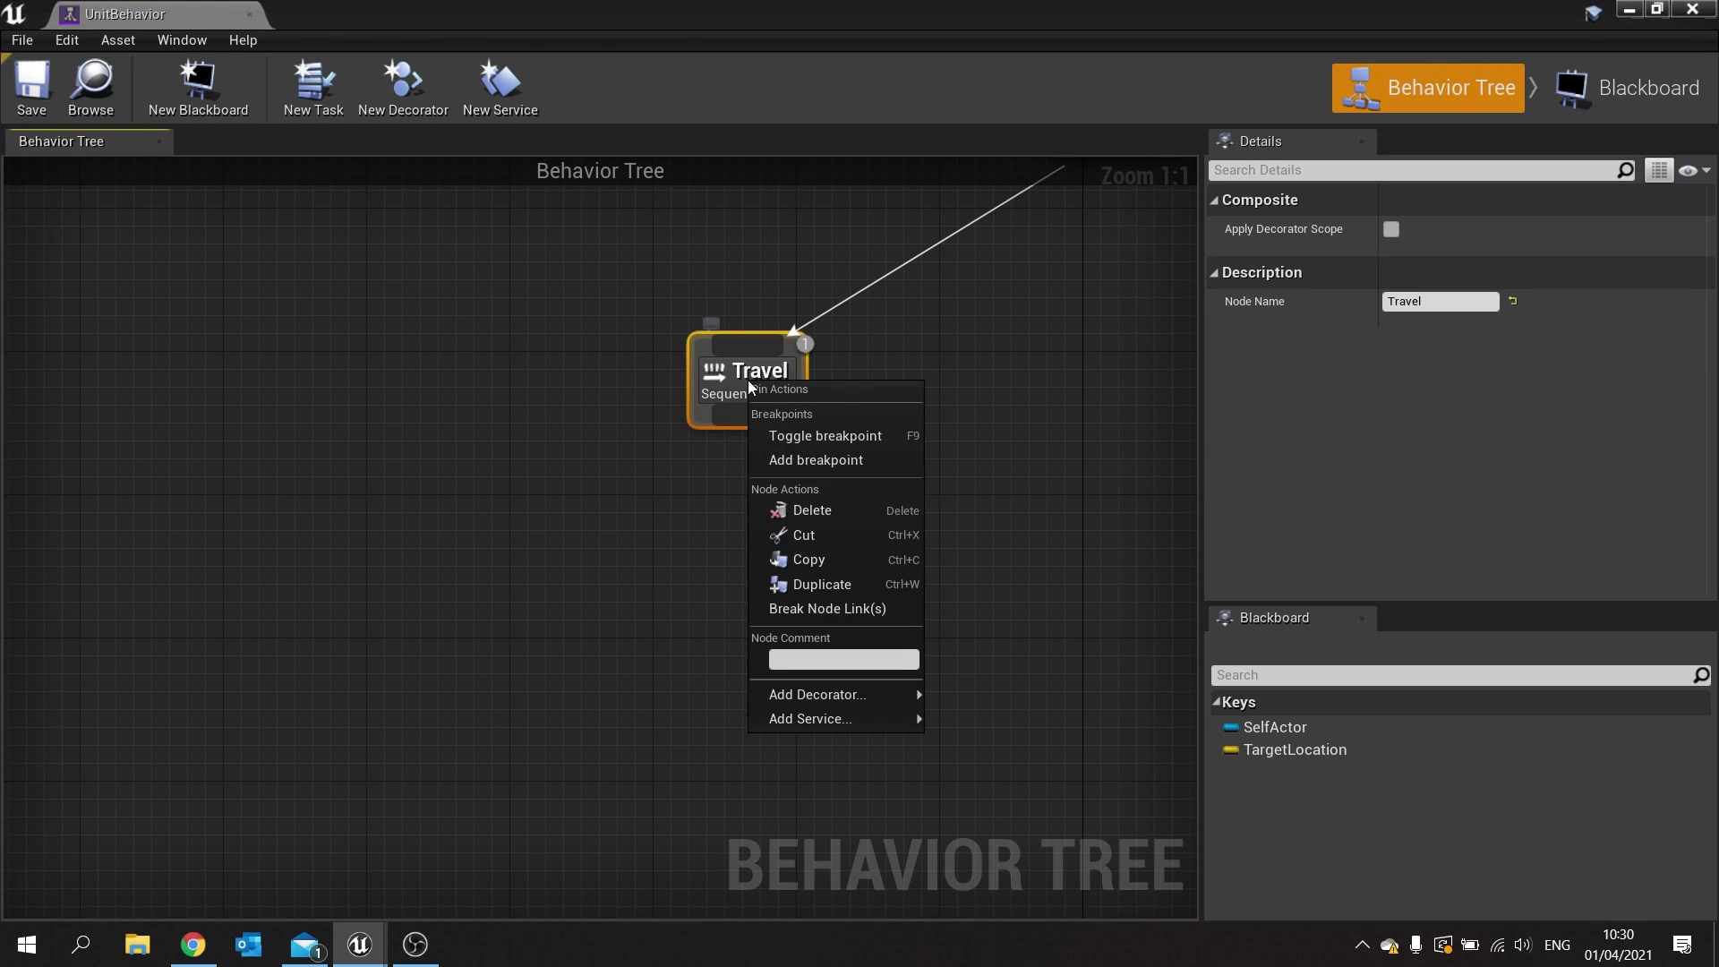
pyautogui.moveTo(825, 696)
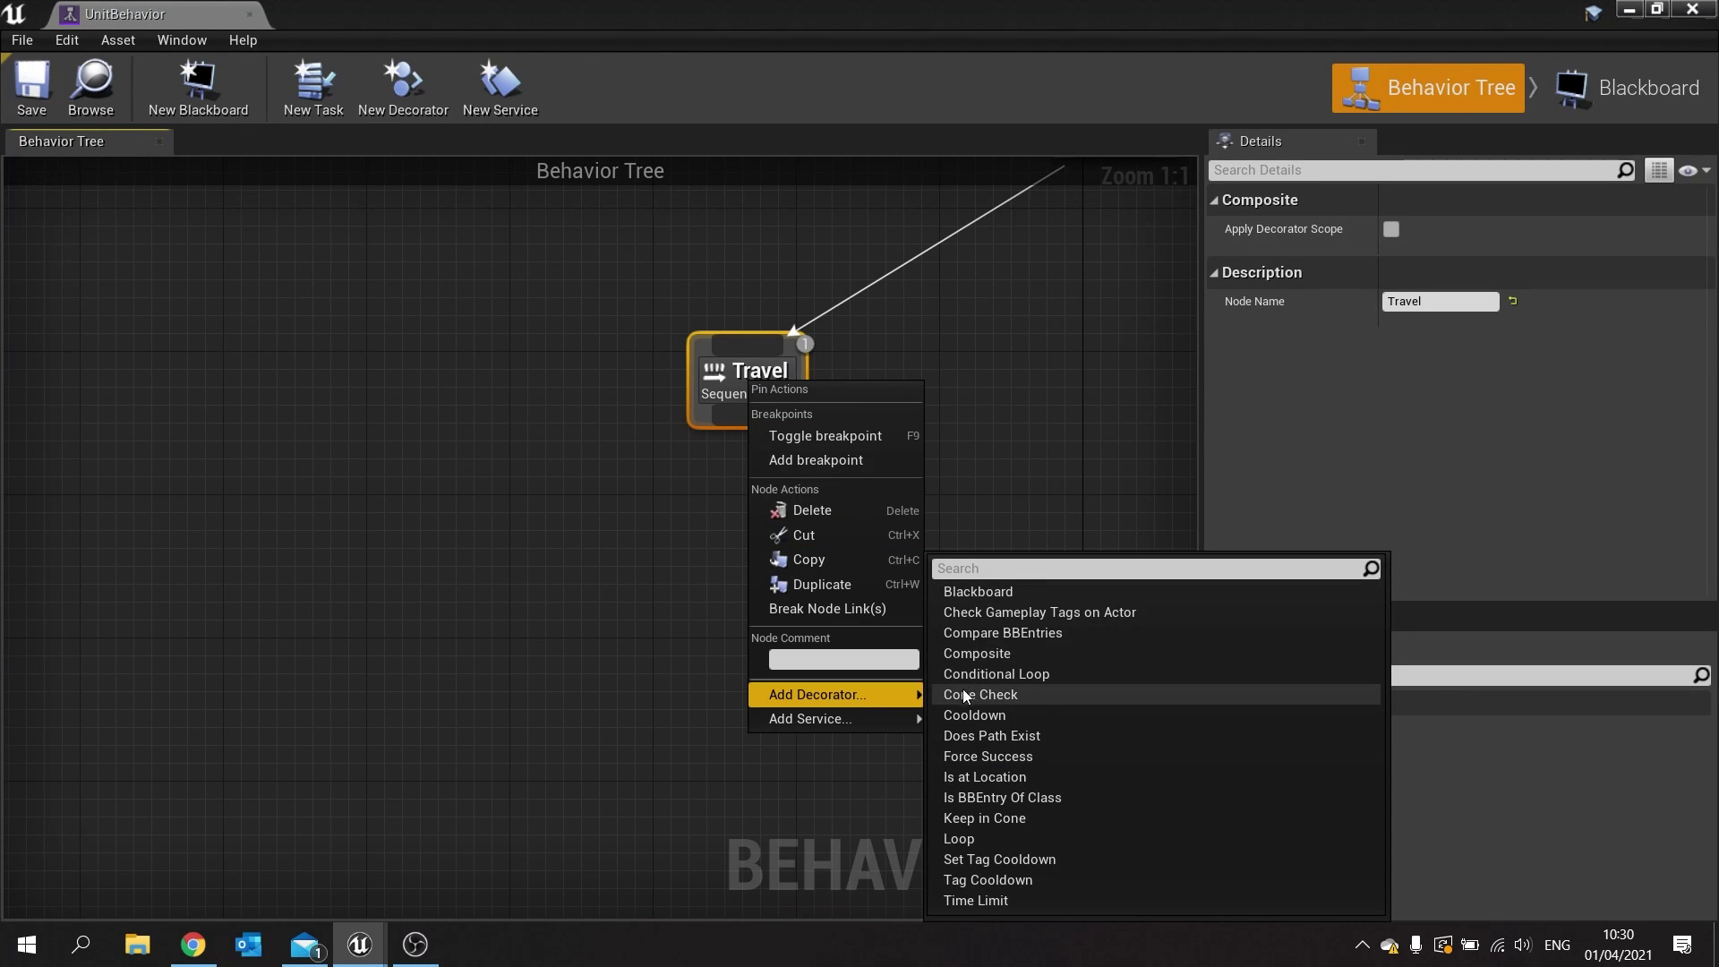
pyautogui.click(979, 593)
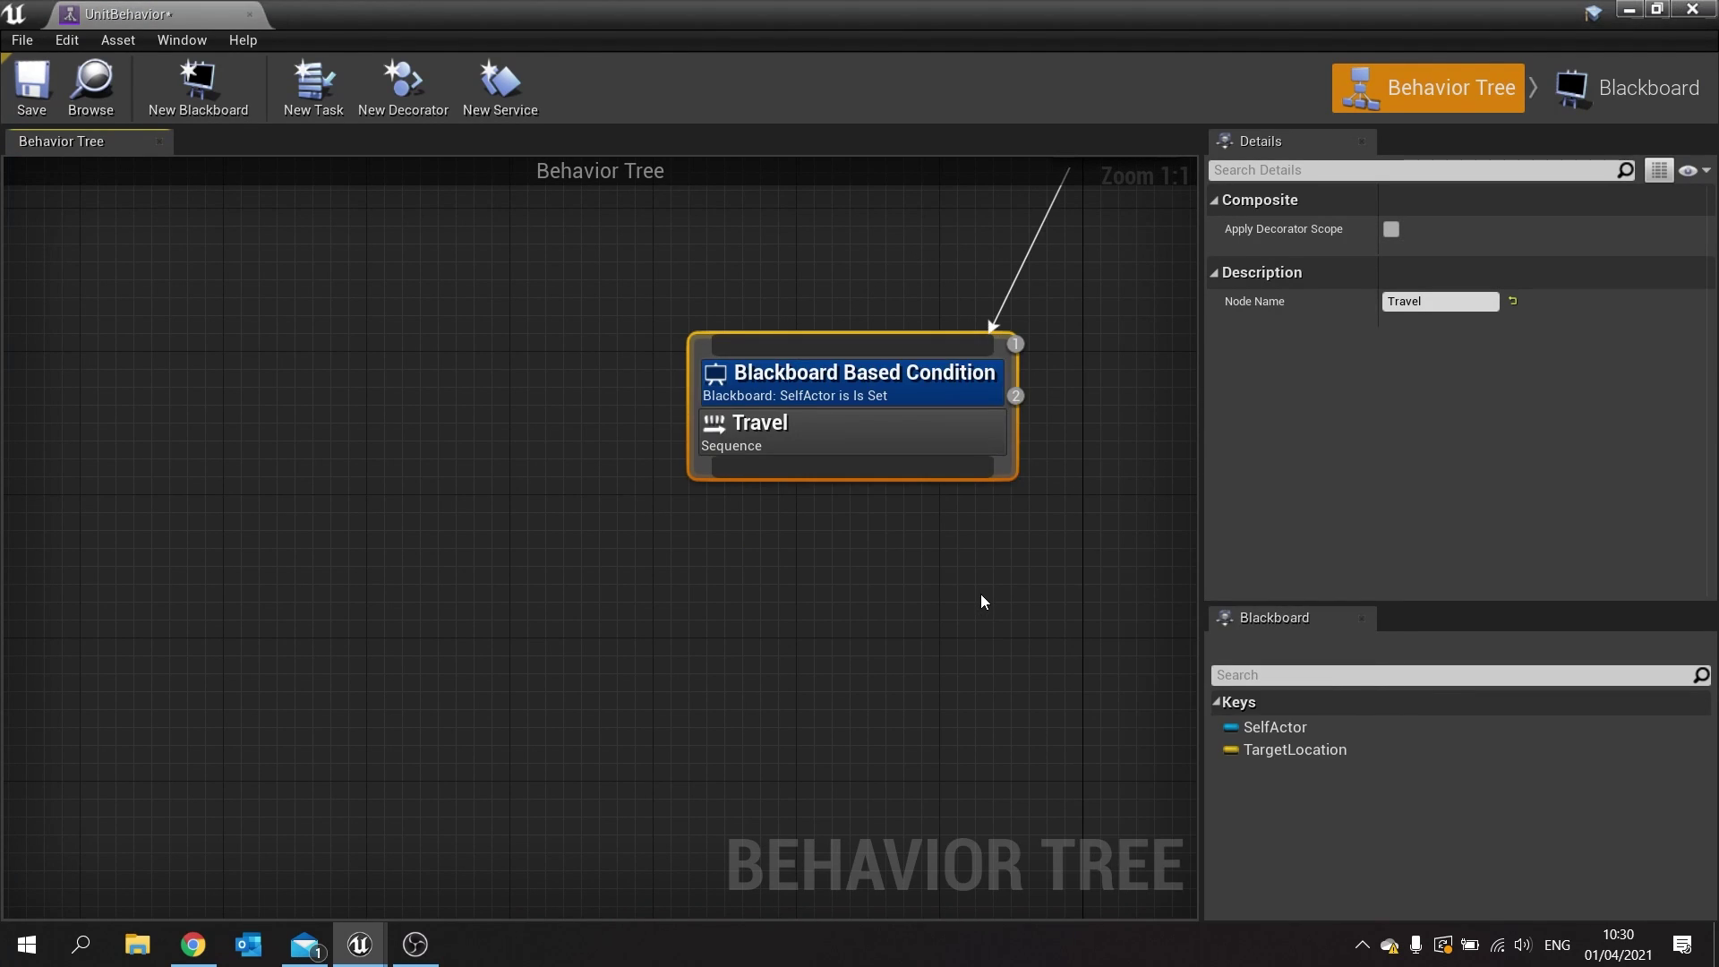
# Set the Blackboard Based Condition's Blackboard Key to TargetLocation with the Key Query at Is Set.
pyautogui.click(912, 379)
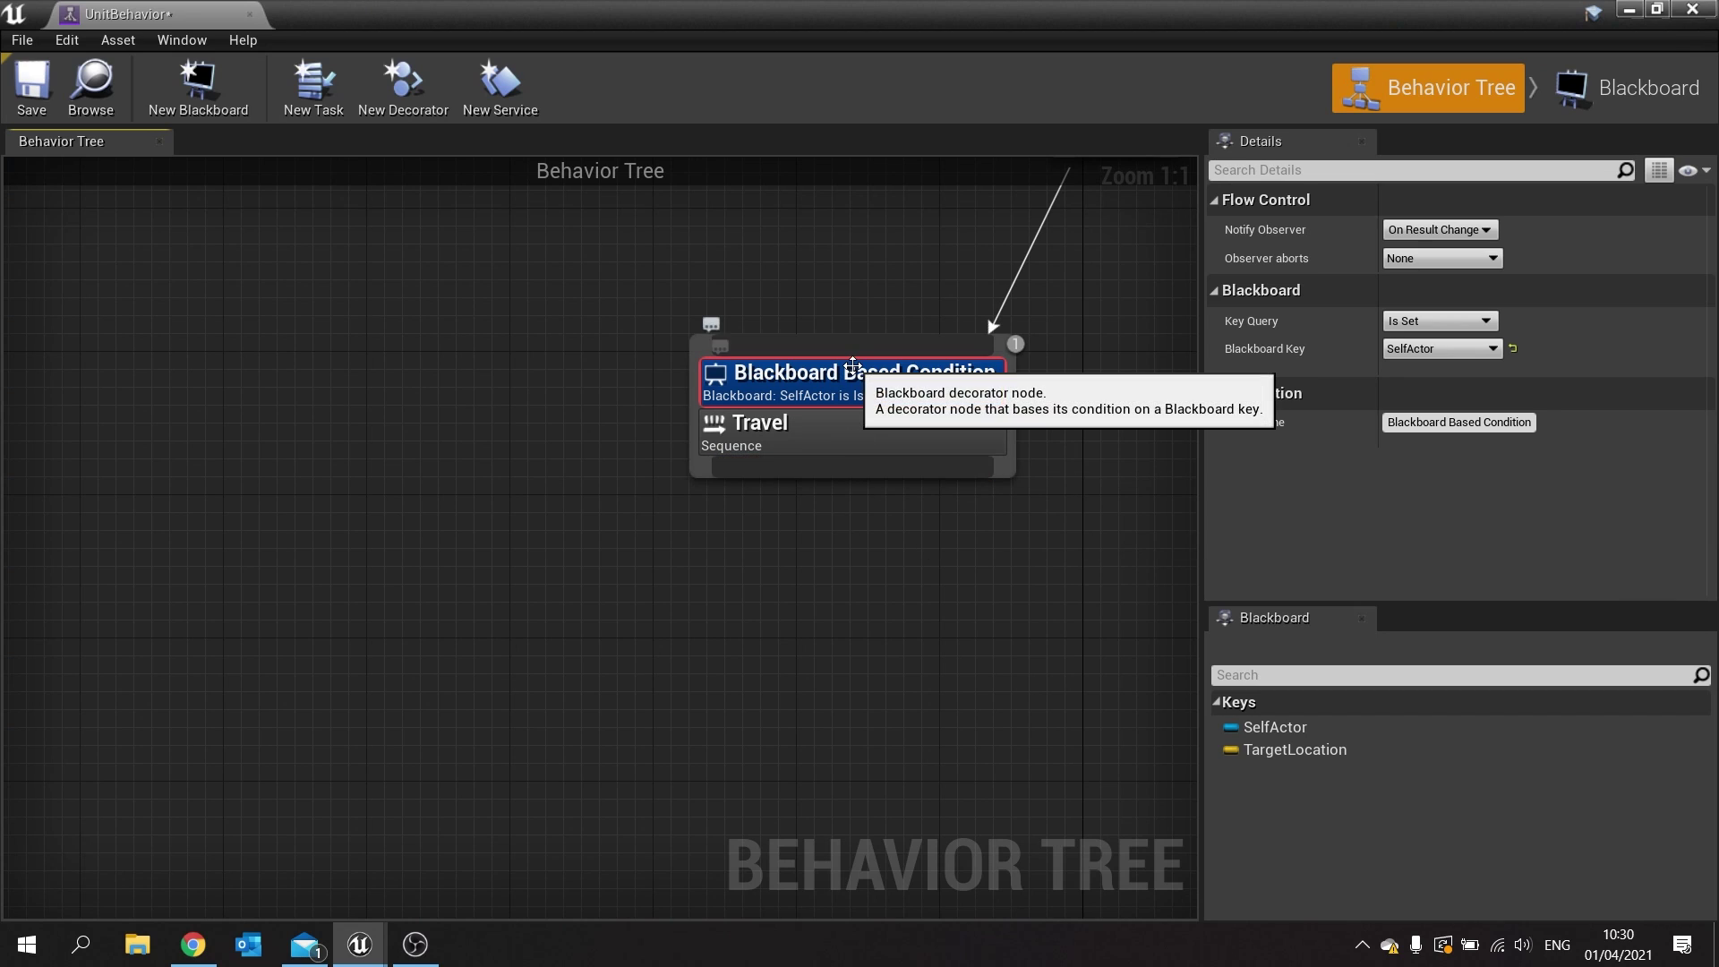
pyautogui.moveTo(974, 446); pyautogui.dragTo(819, 565, button='right')
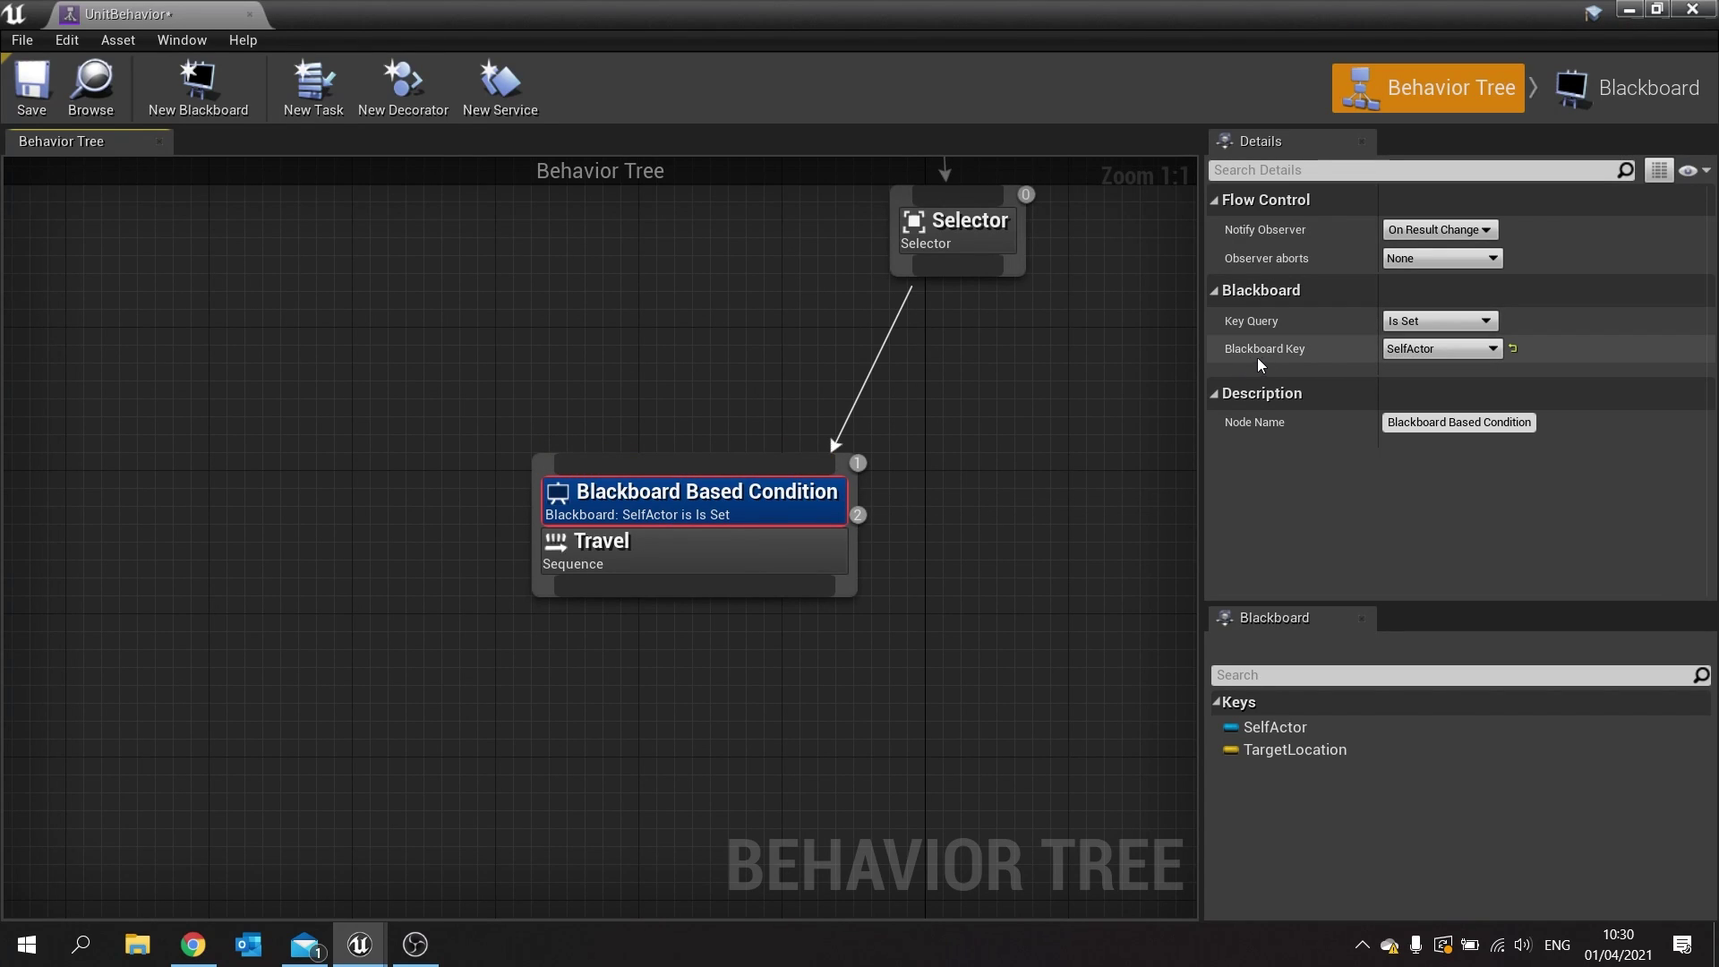
pyautogui.click(1441, 348)
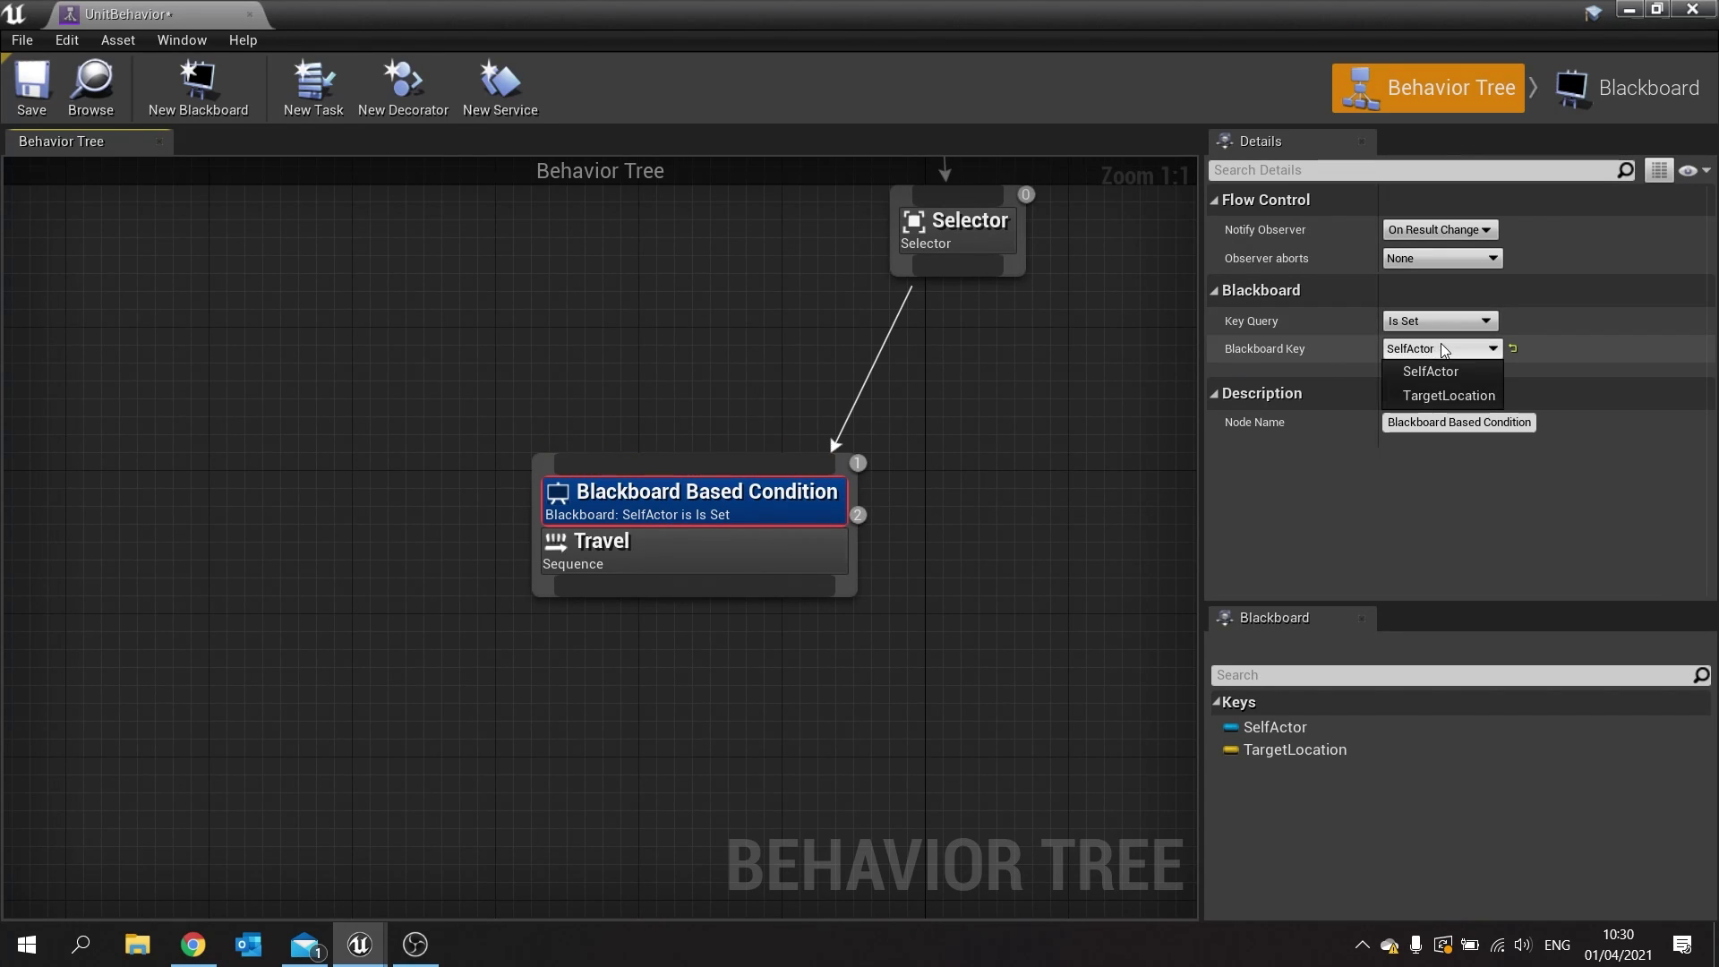
pyautogui.click(1442, 395)
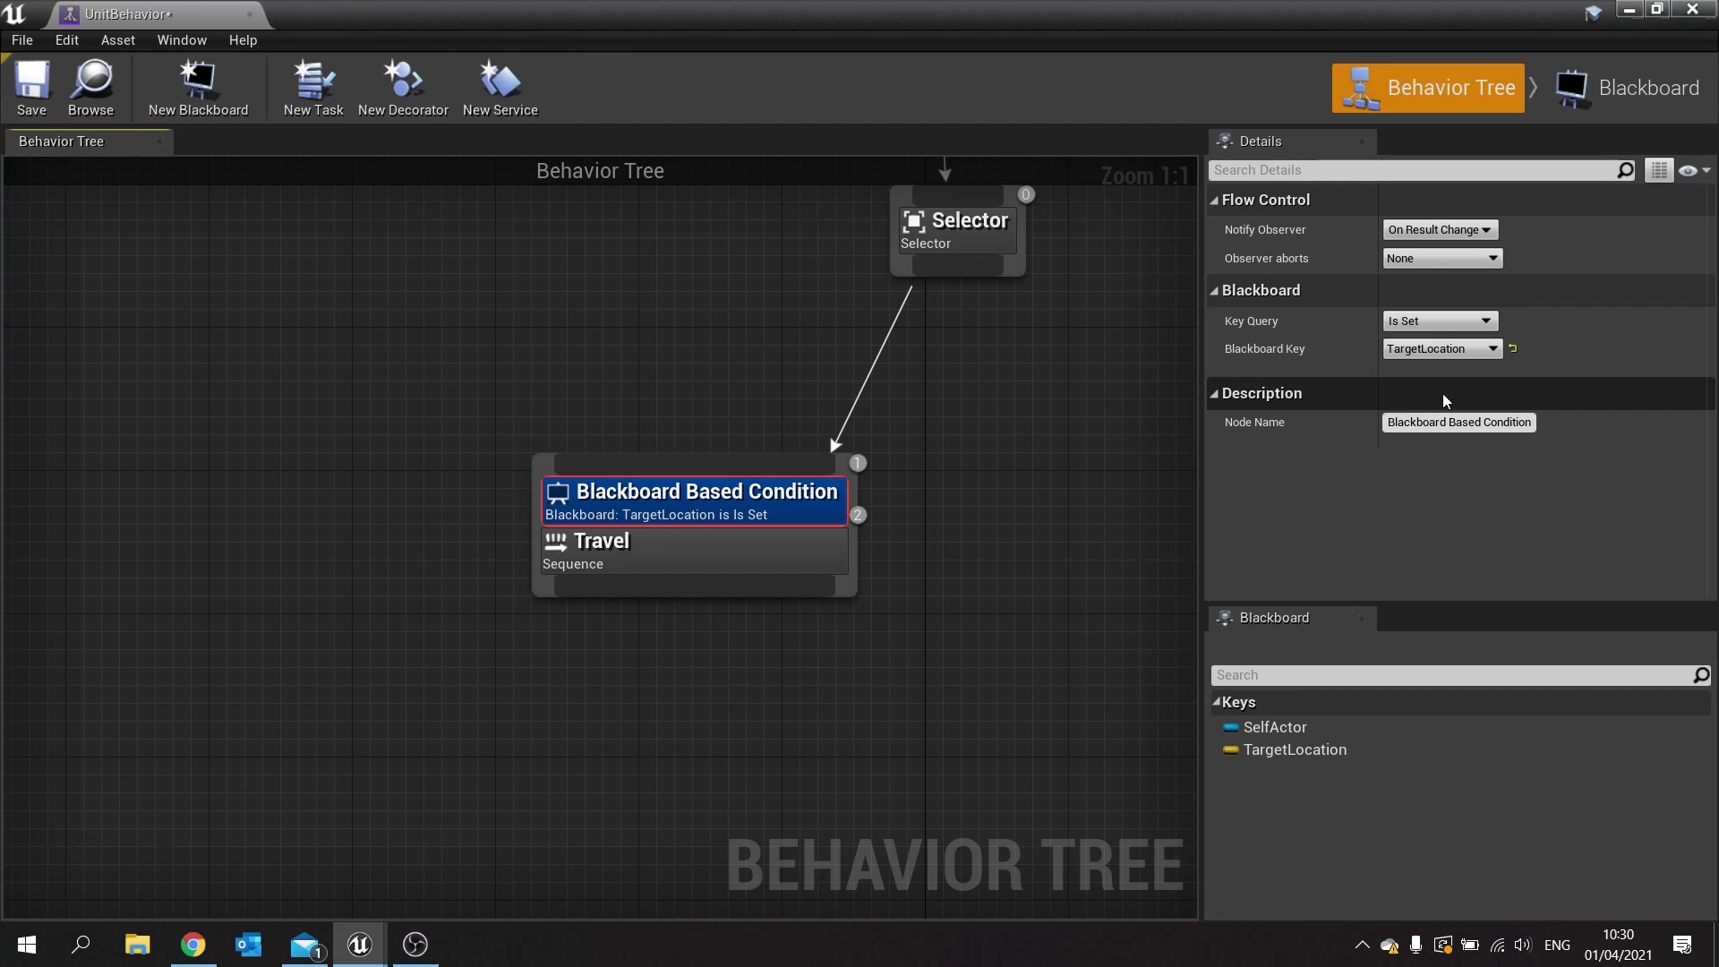
pyautogui.click(1402, 323)
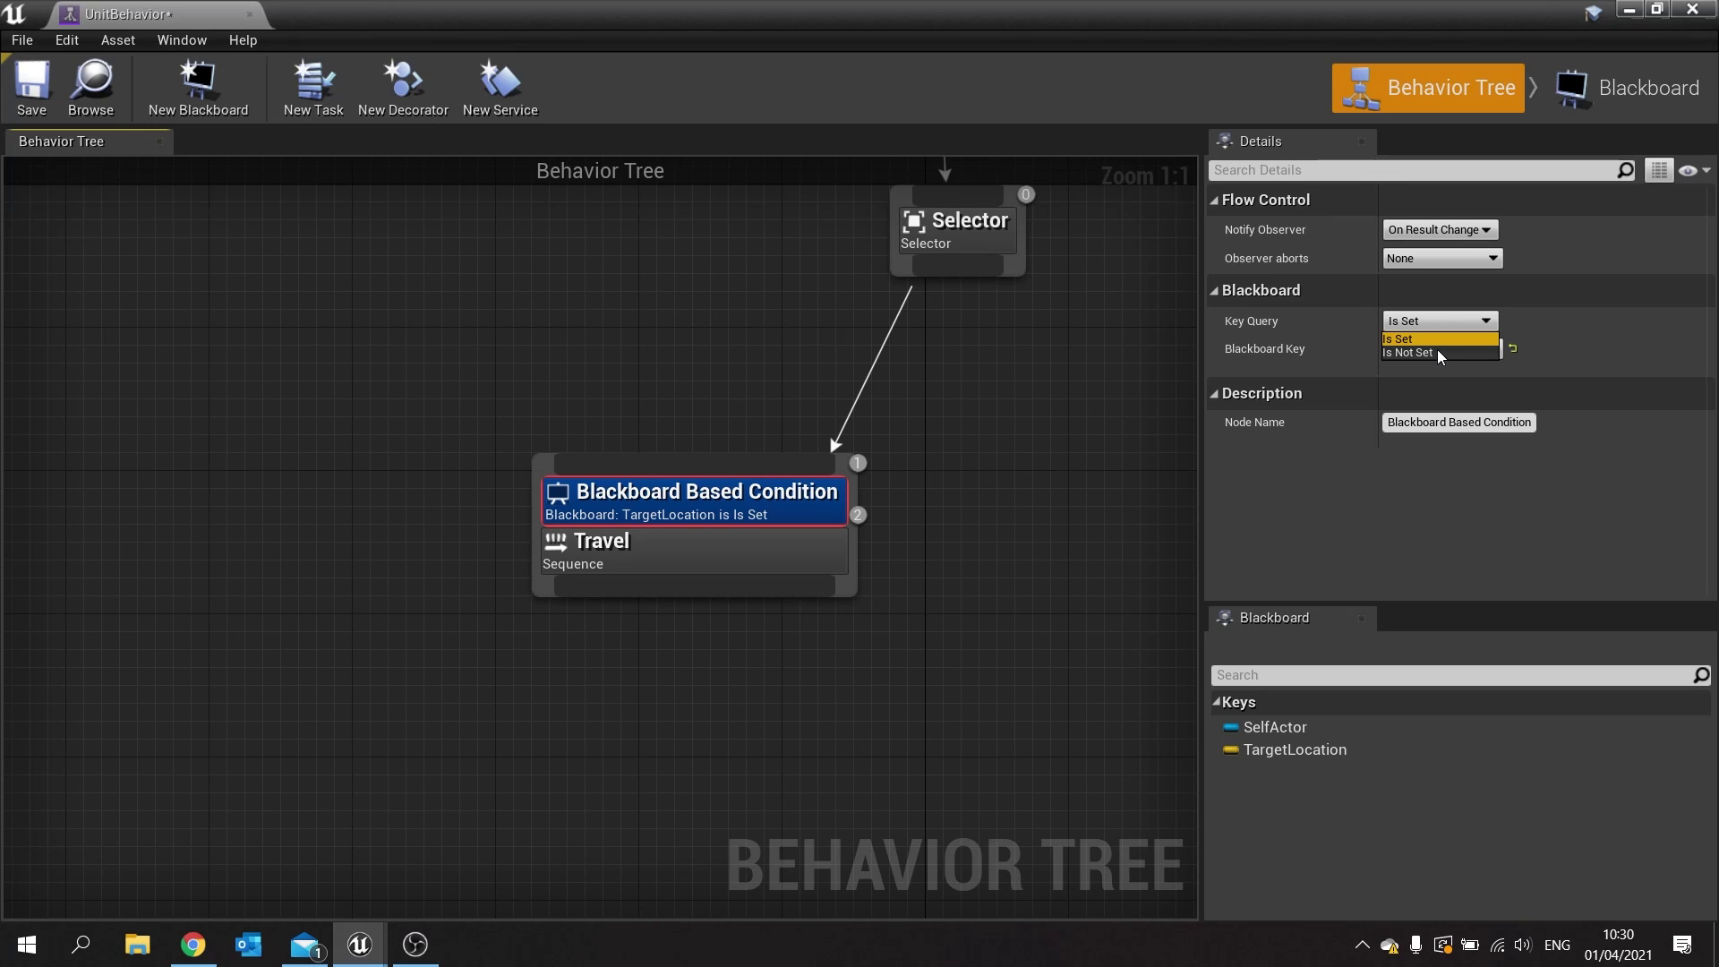
pyautogui.click(1438, 328)
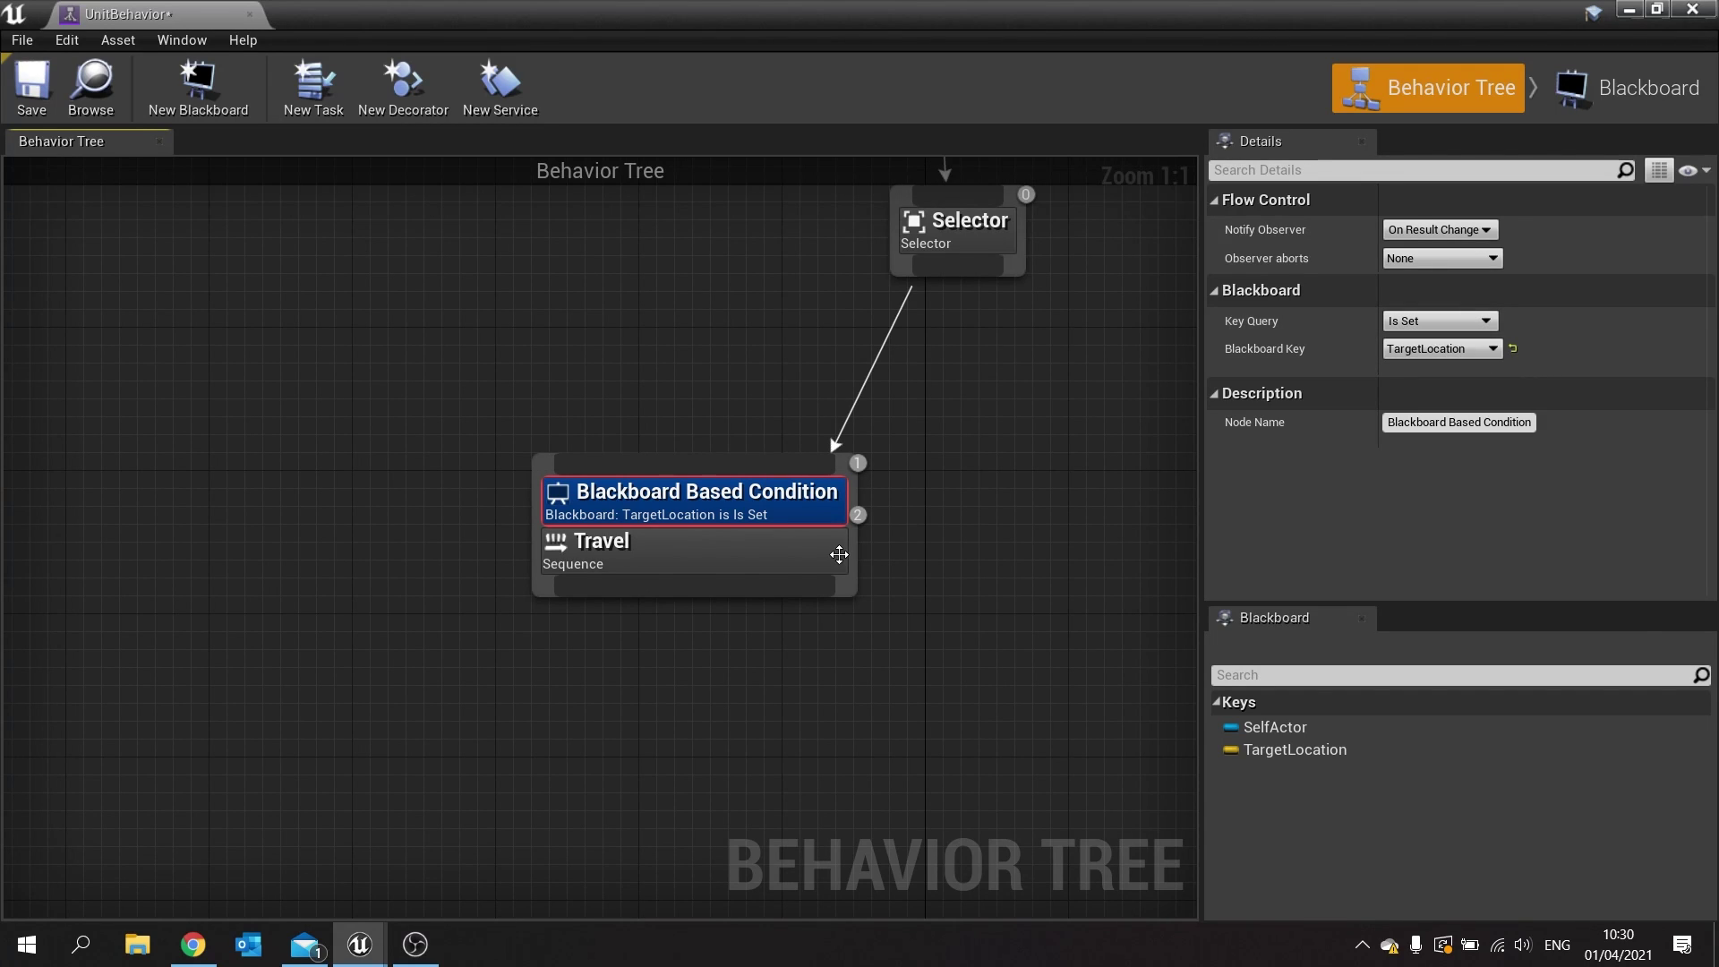
# Shift the Travel node further down and left of the Selector and add a Move To task connected directly below it.
pyautogui.moveTo(838, 551); pyautogui.dragTo(746, 587)
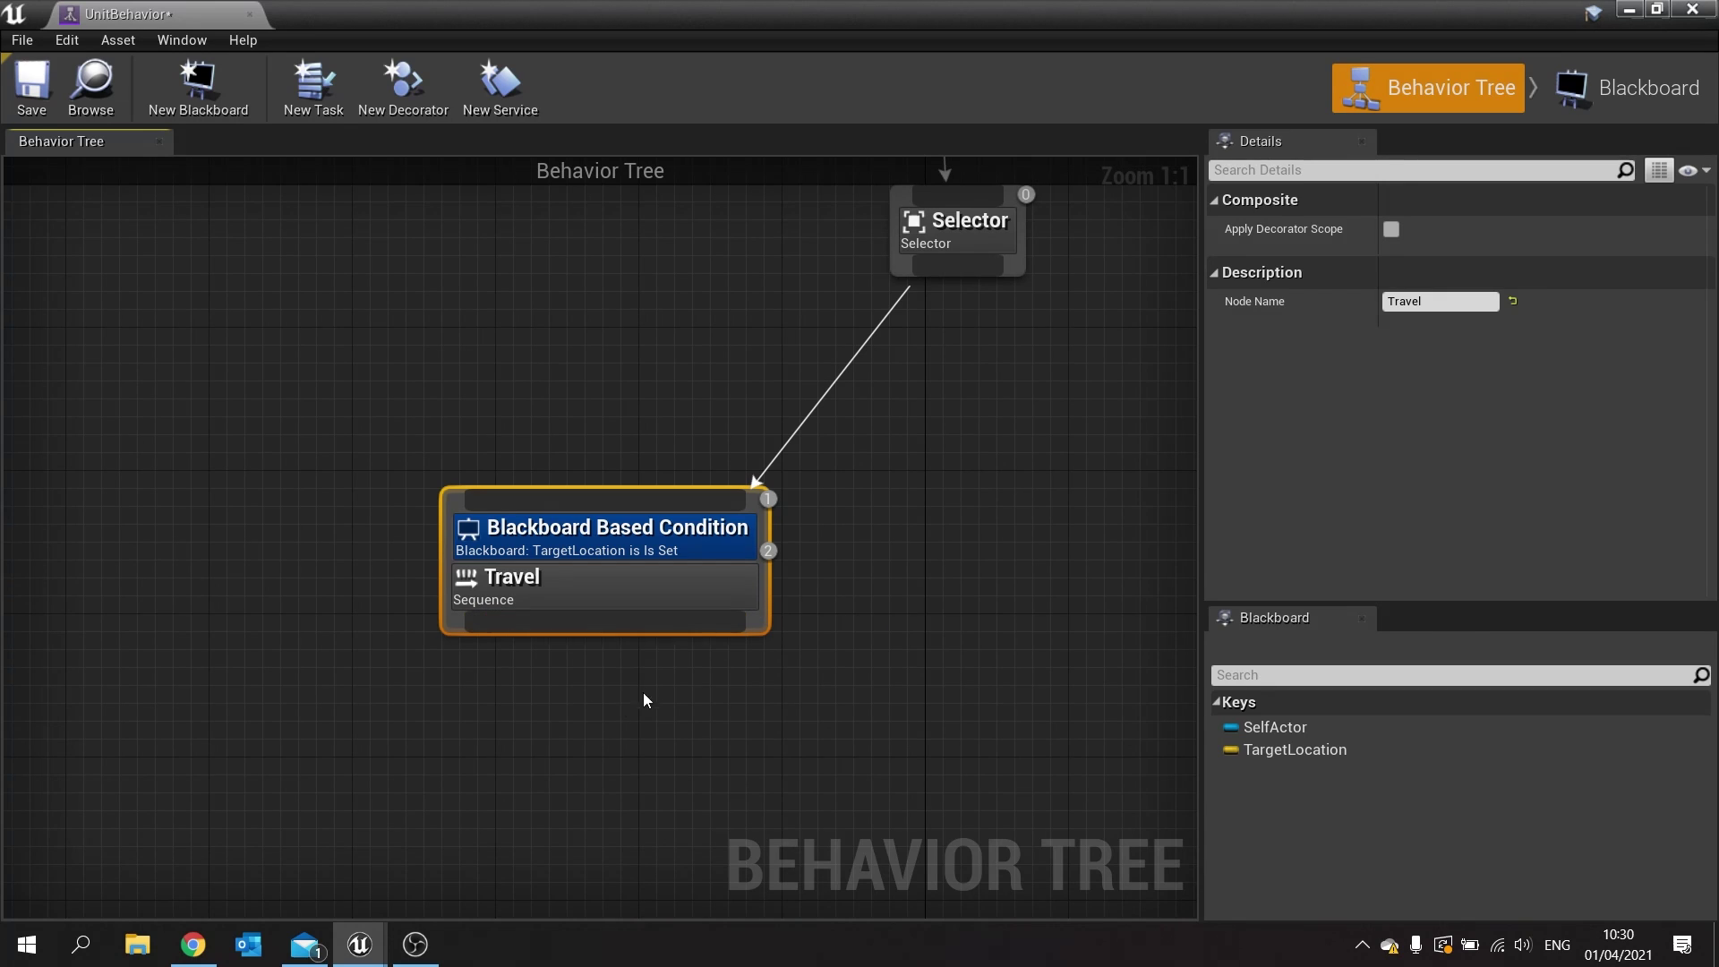
pyautogui.moveTo(648, 693); pyautogui.dragTo(775, 426, button='right')
pyautogui.moveTo(774, 426); pyautogui.dragTo(787, 566)
pyautogui.write('moveto')
pyautogui.press('Return')
pyautogui.moveTo(845, 598); pyautogui.dragTo(755, 598)
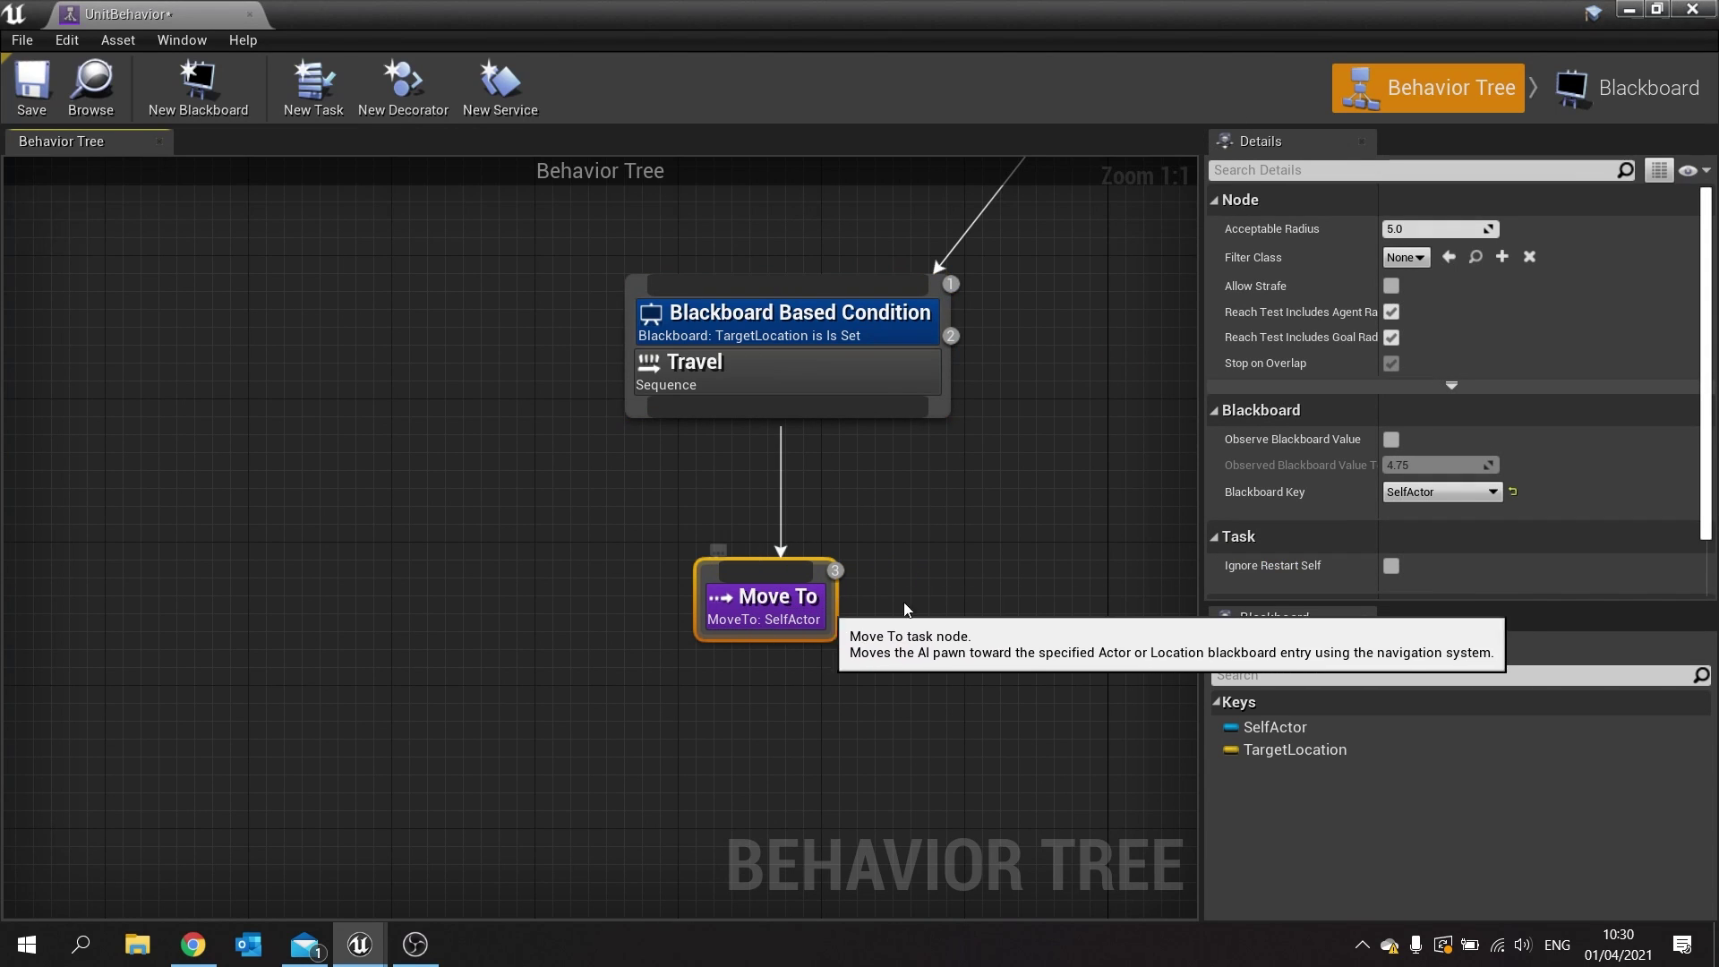
# Set the Move To task's Blackboard Key to TargetLocation and its Acceptable Radius to 50.
pyautogui.click(1433, 492)
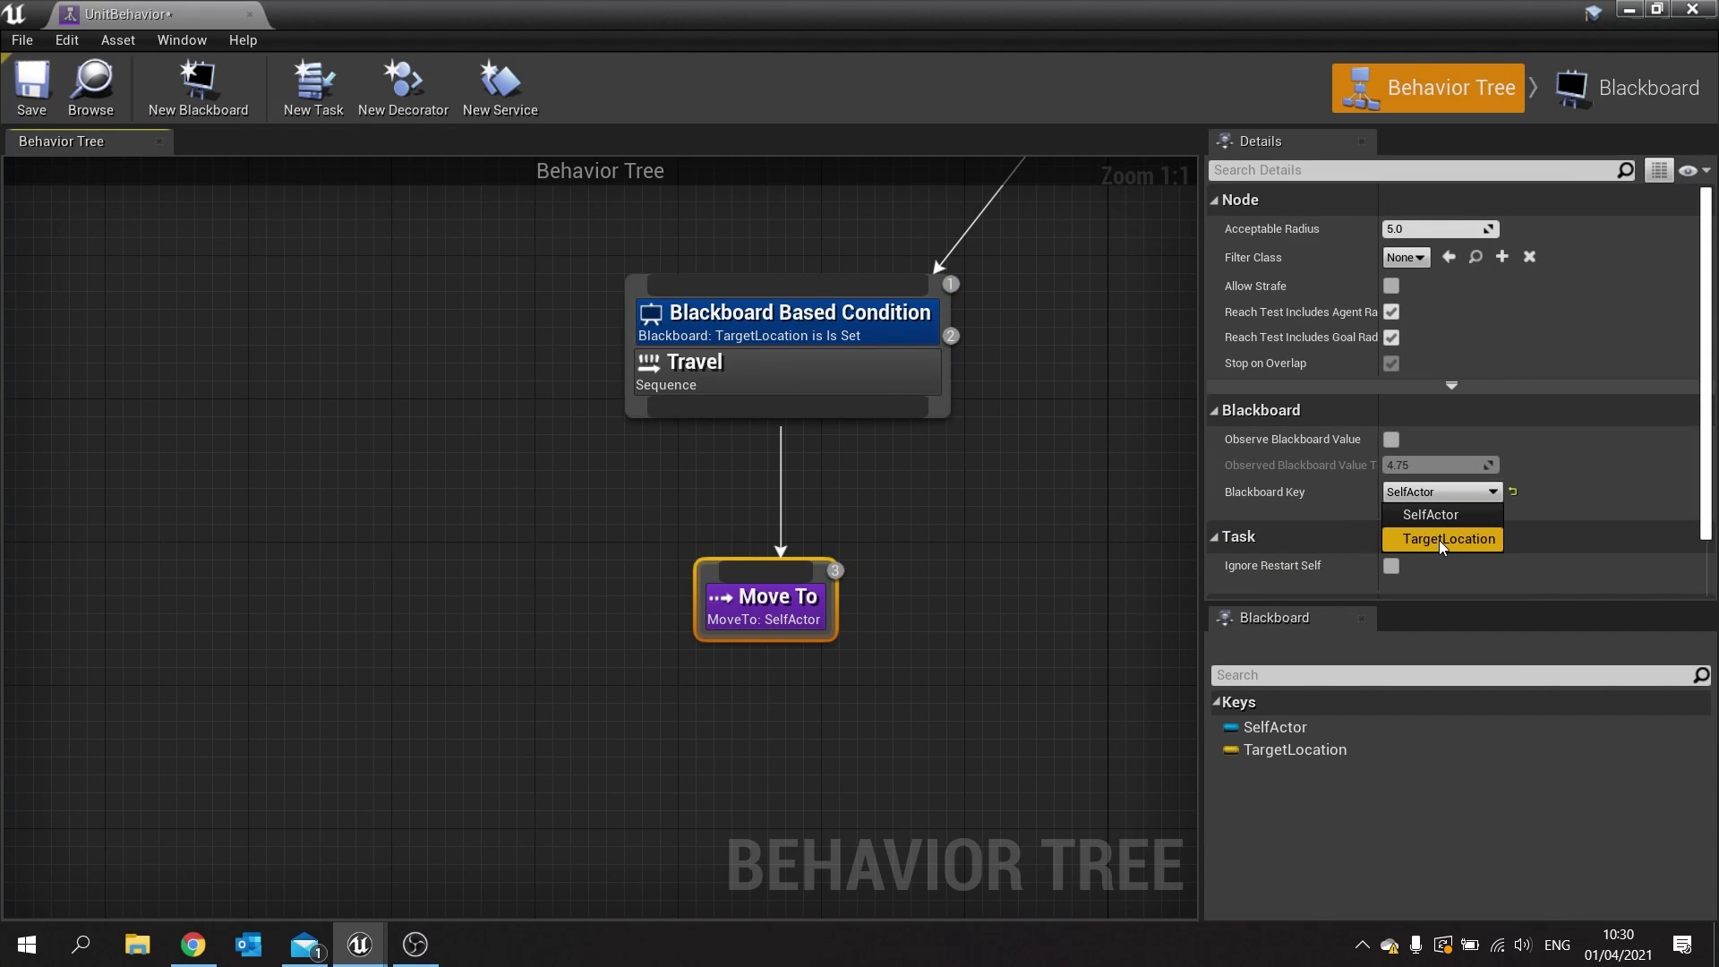
pyautogui.click(1438, 538)
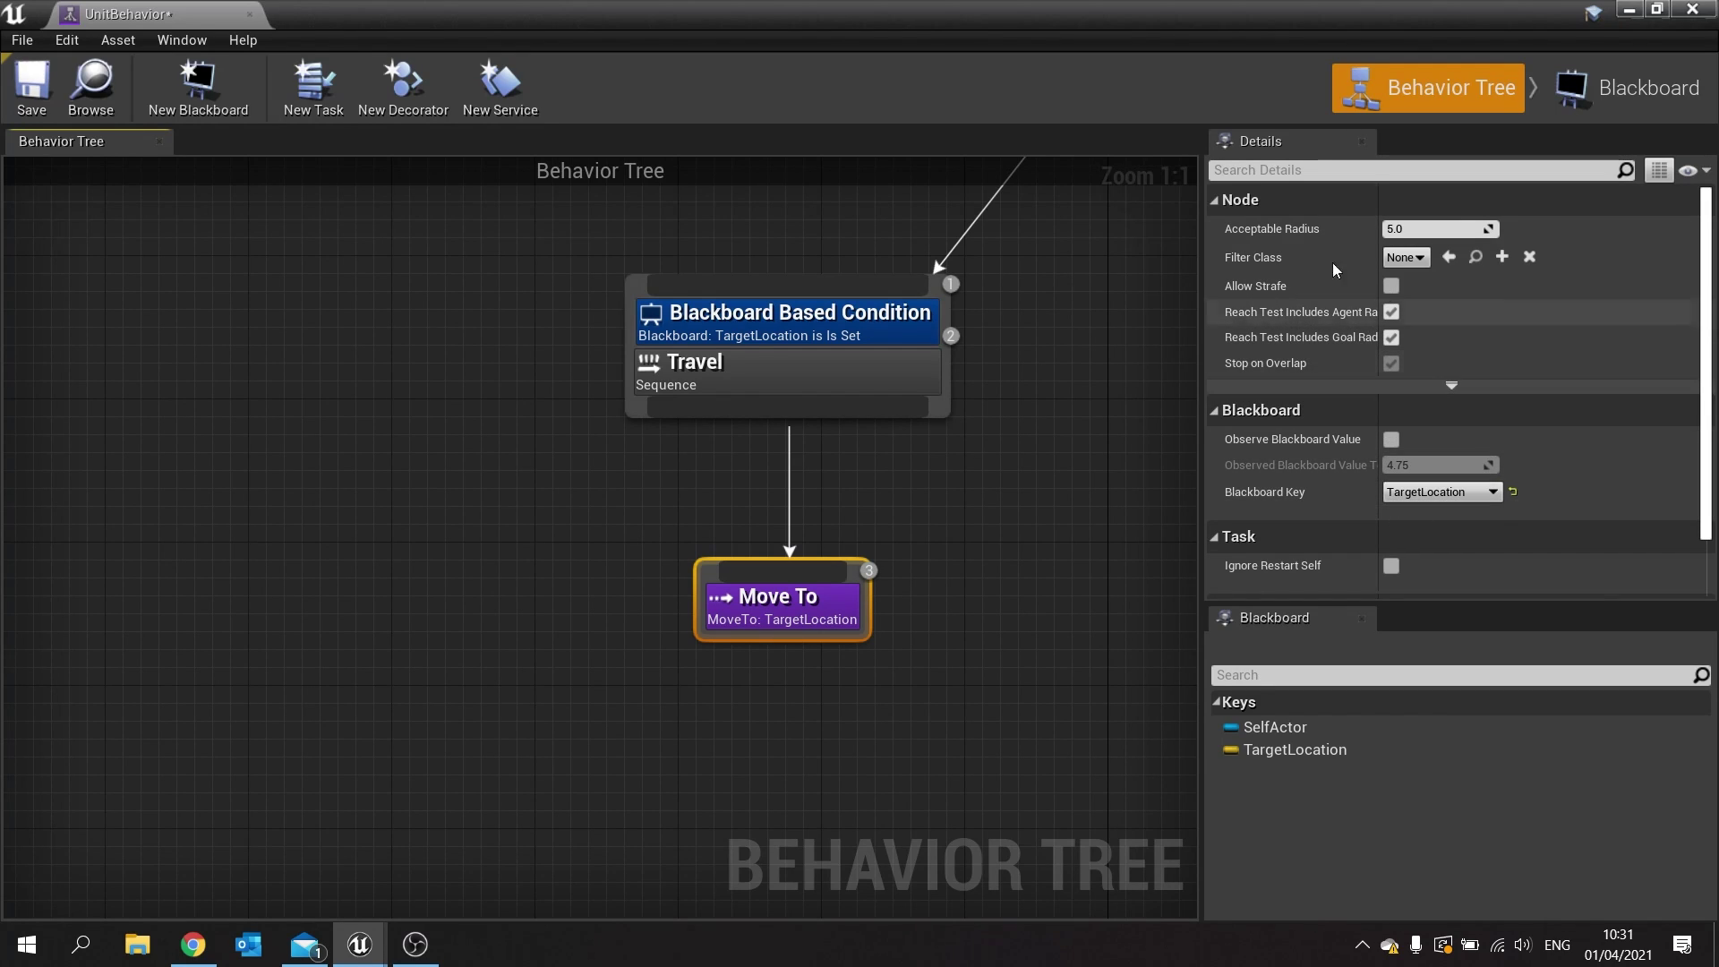
pyautogui.click(1412, 227)
pyautogui.write('50')
pyautogui.press('Return')
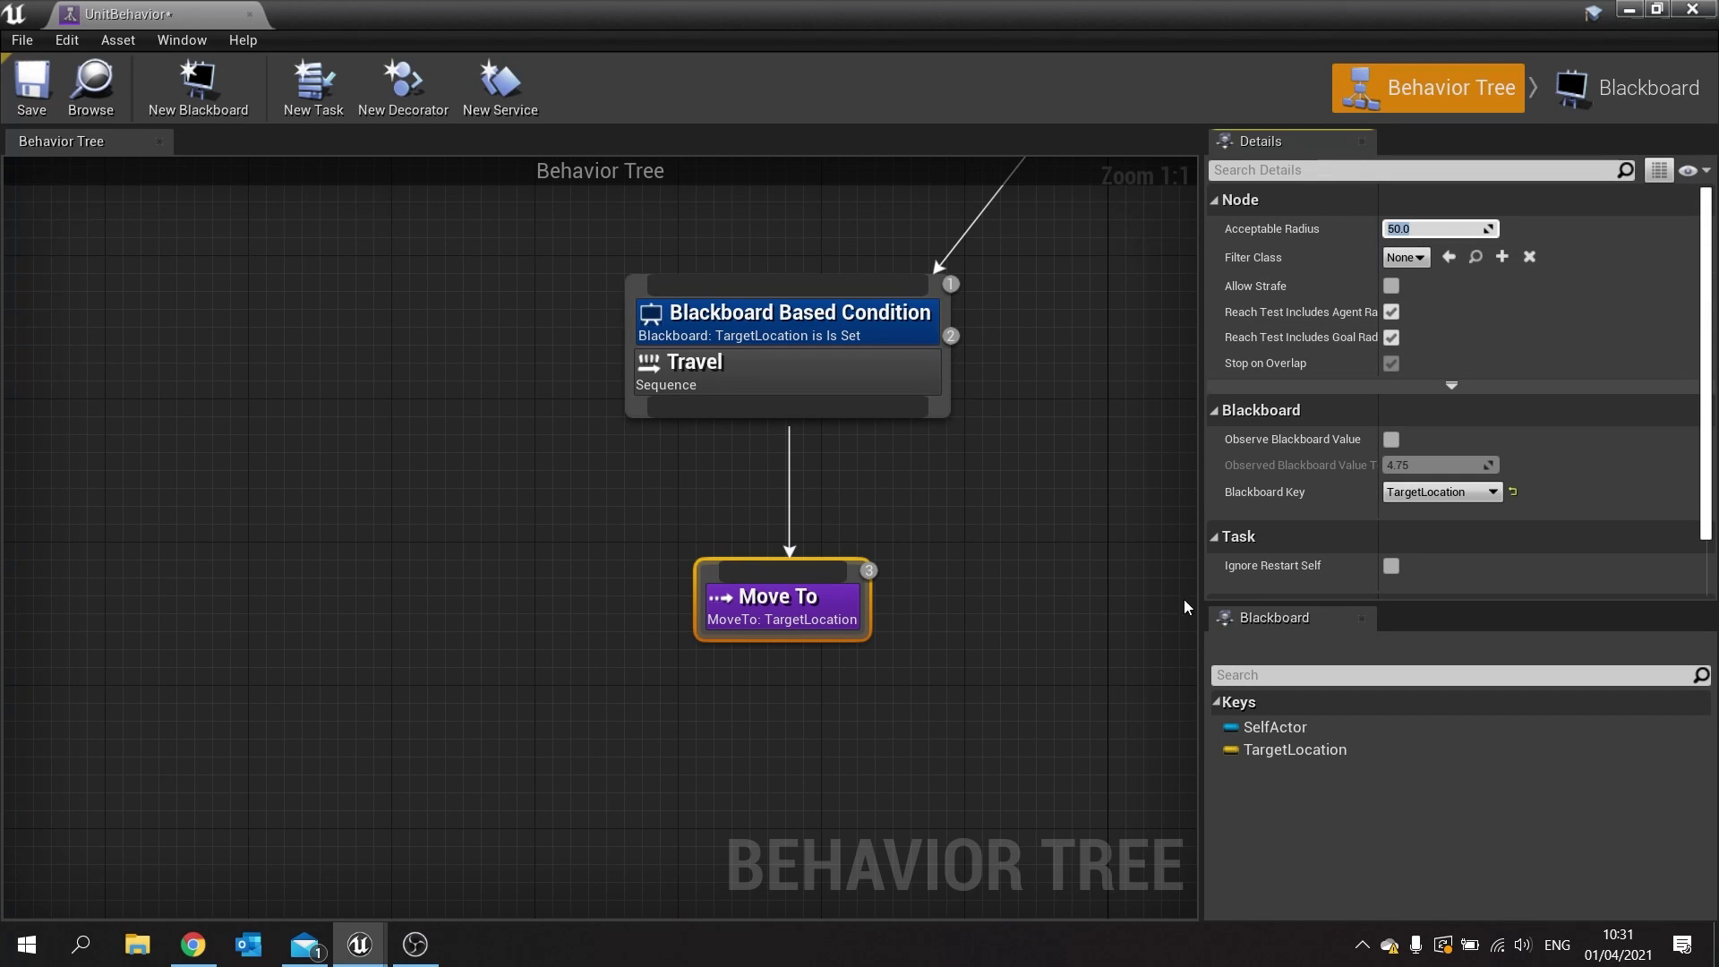
# Save the UnitBehavior tree and close its editor.
pyautogui.moveTo(1178, 615); pyautogui.dragTo(1008, 637, button='right')
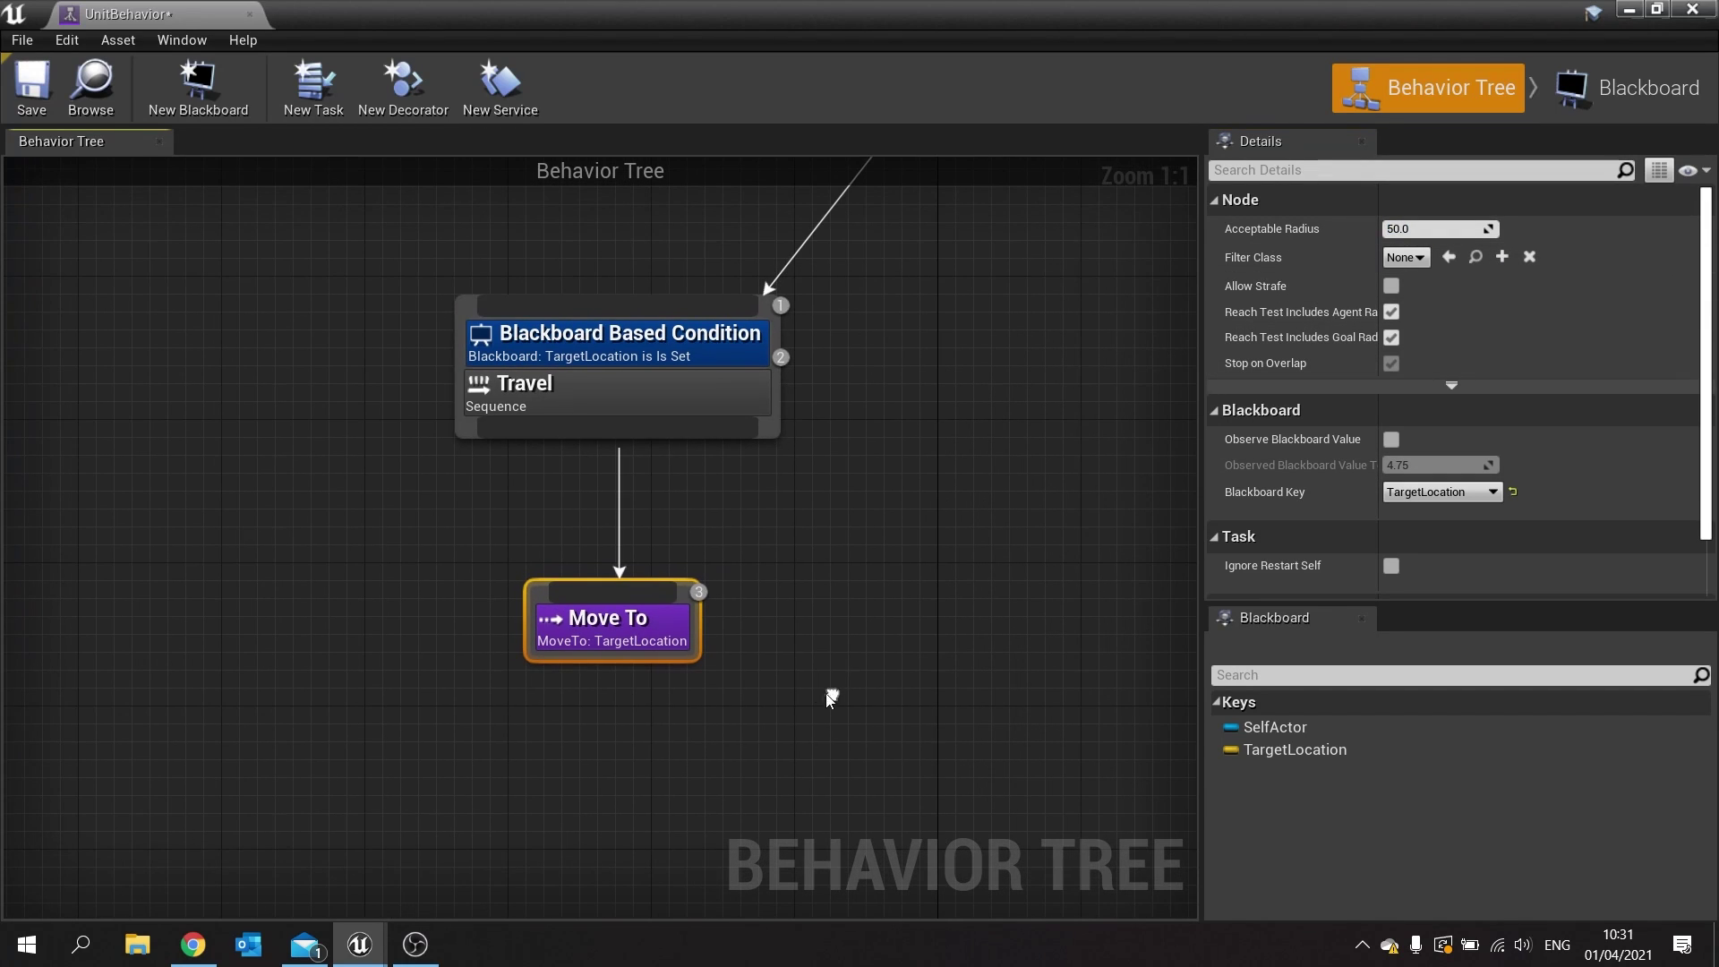
pyautogui.click(39, 114)
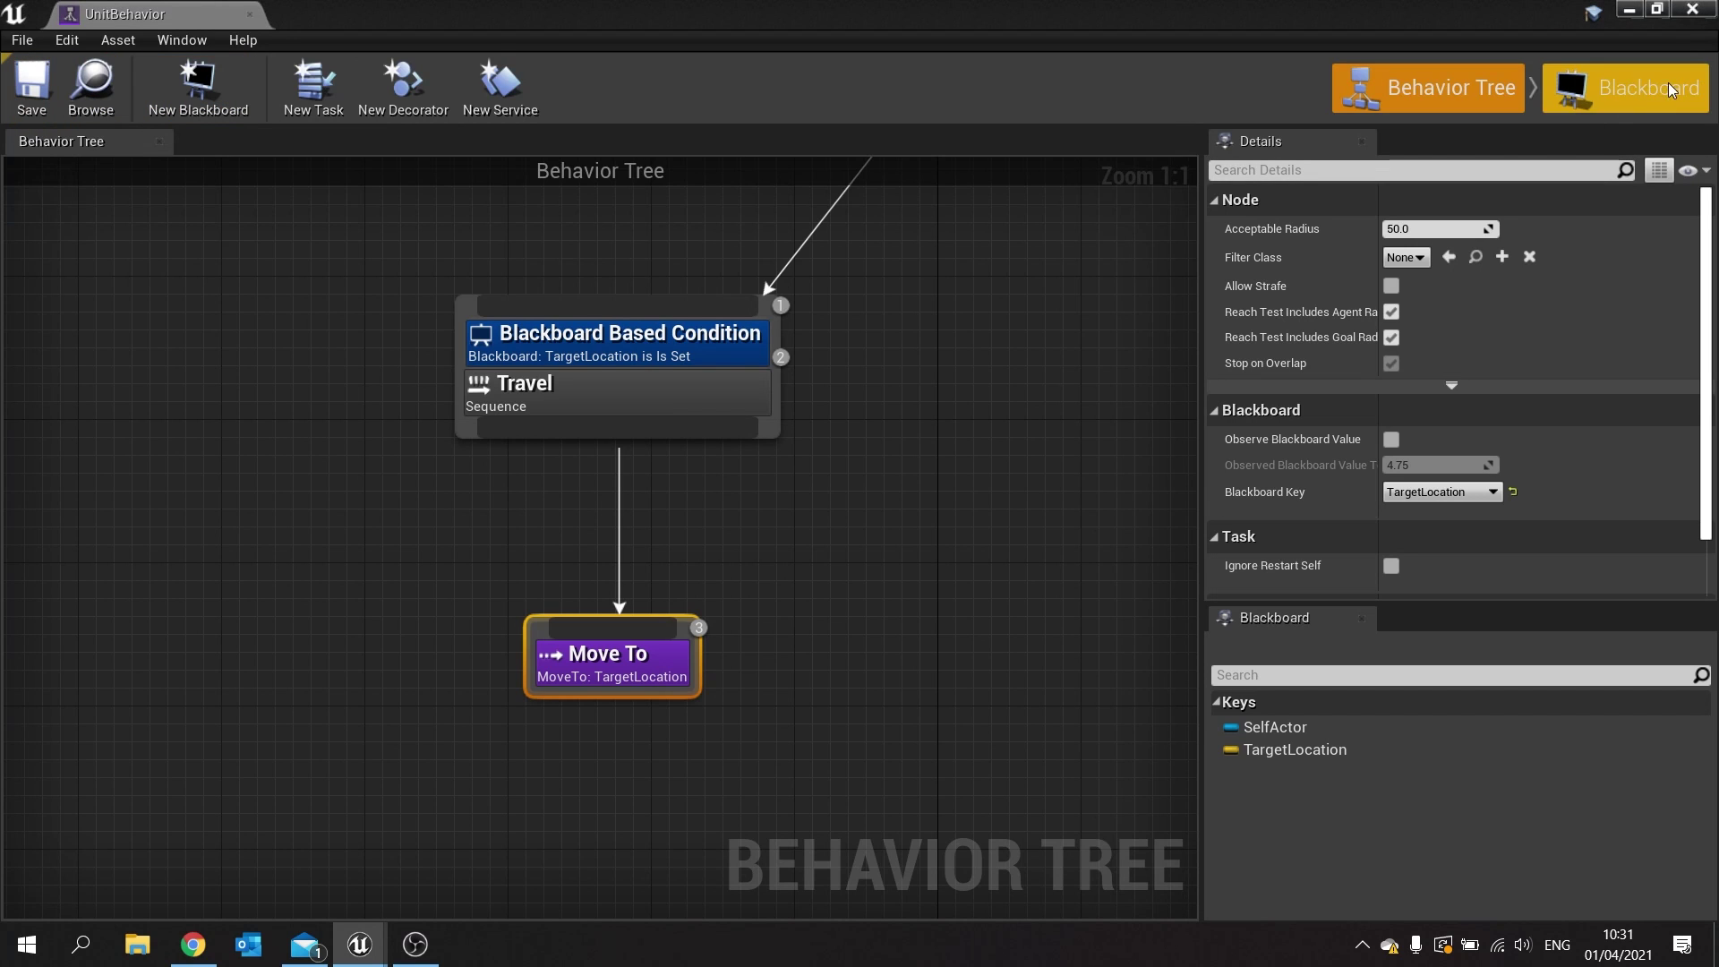
pyautogui.click(1692, 9)
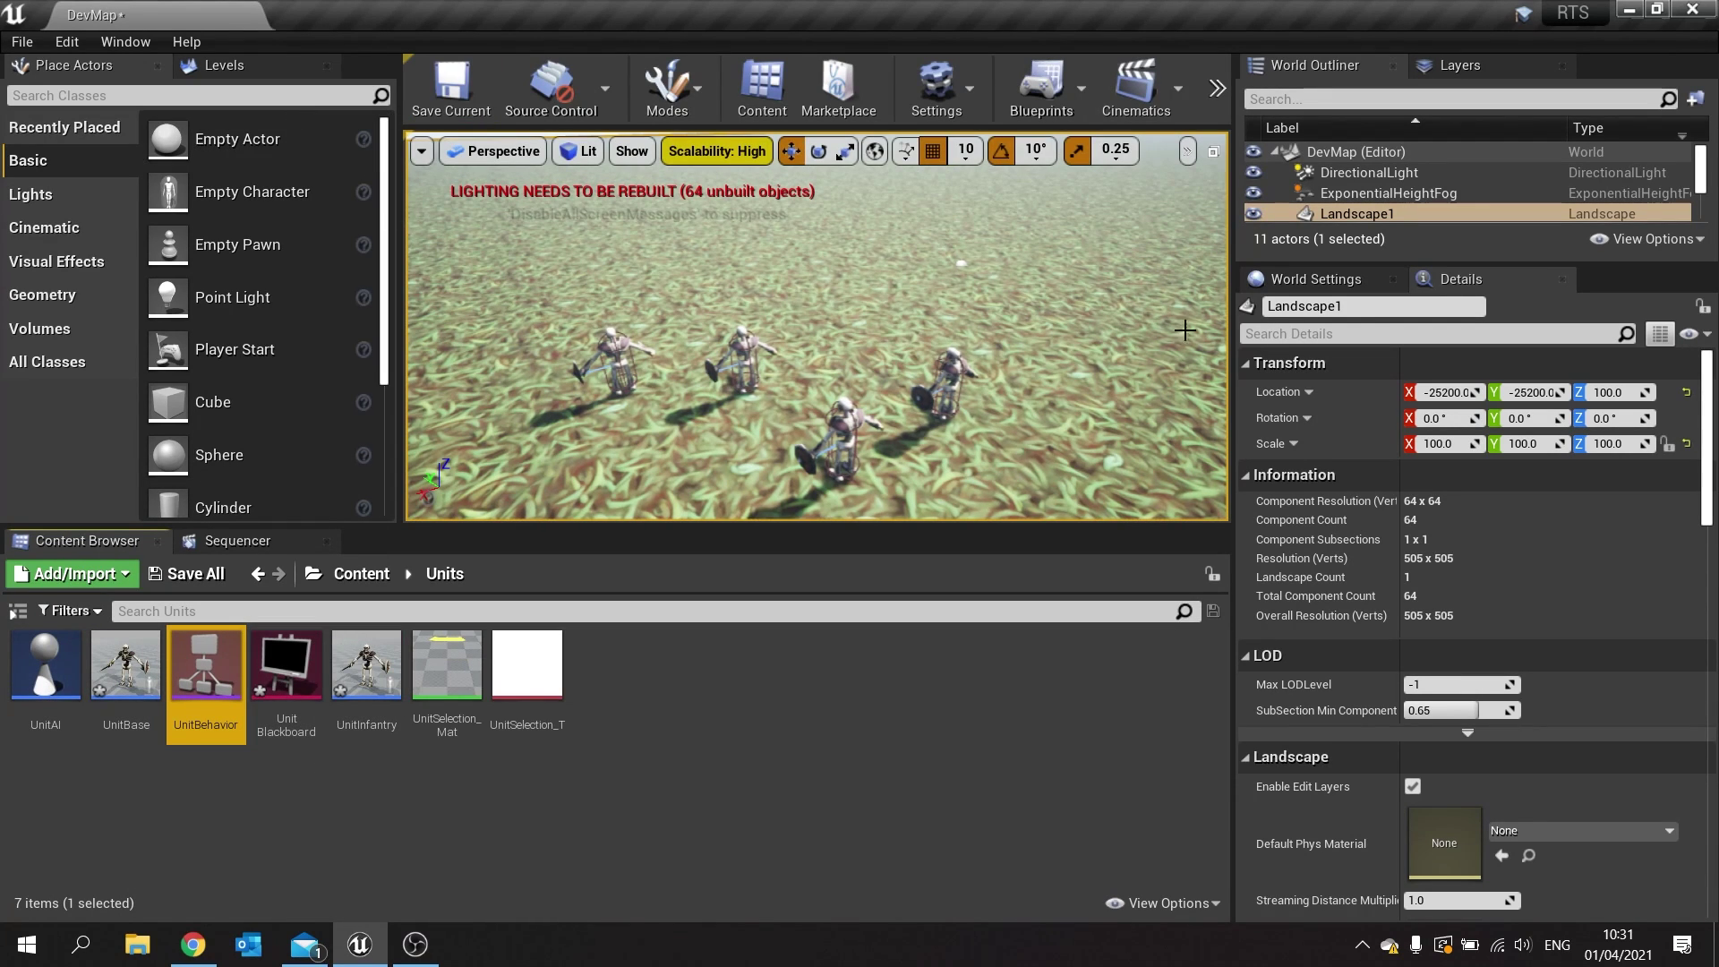
# Find the Nav Mesh Bounds Volume among the placeable actors and place one on the landscape near the units.
pyautogui.press('s')
pyautogui.moveTo(1182, 307); pyautogui.dragTo(1070, 326, button='right')
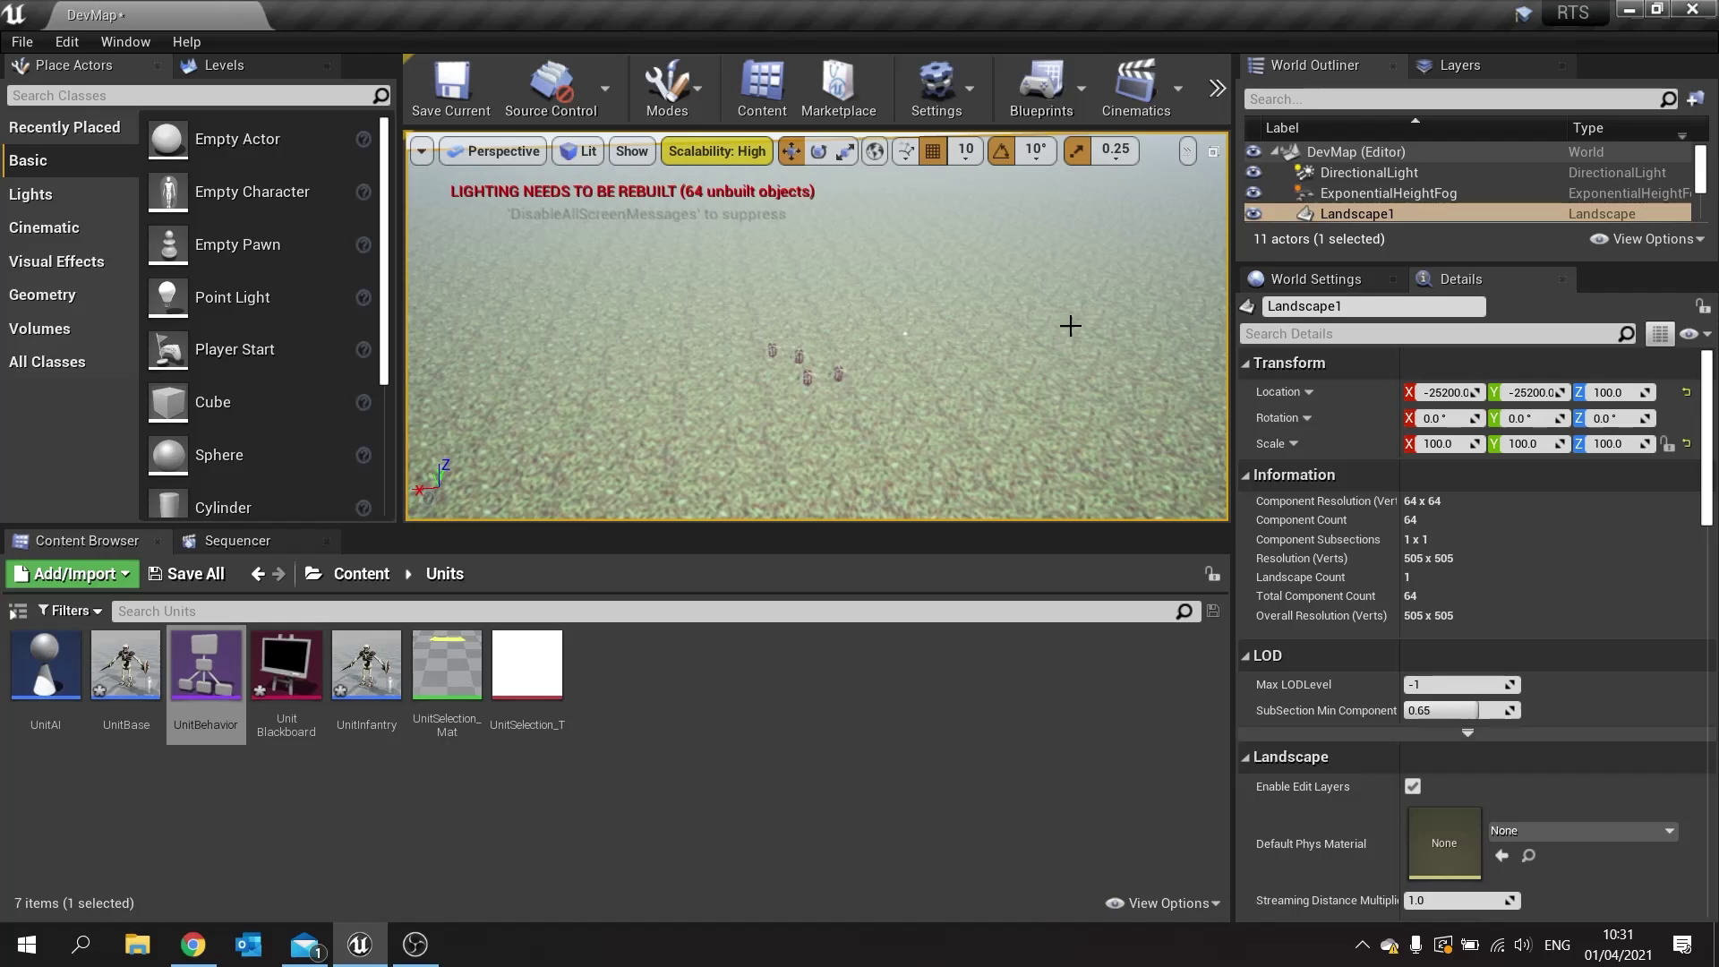
pyautogui.click(90, 96)
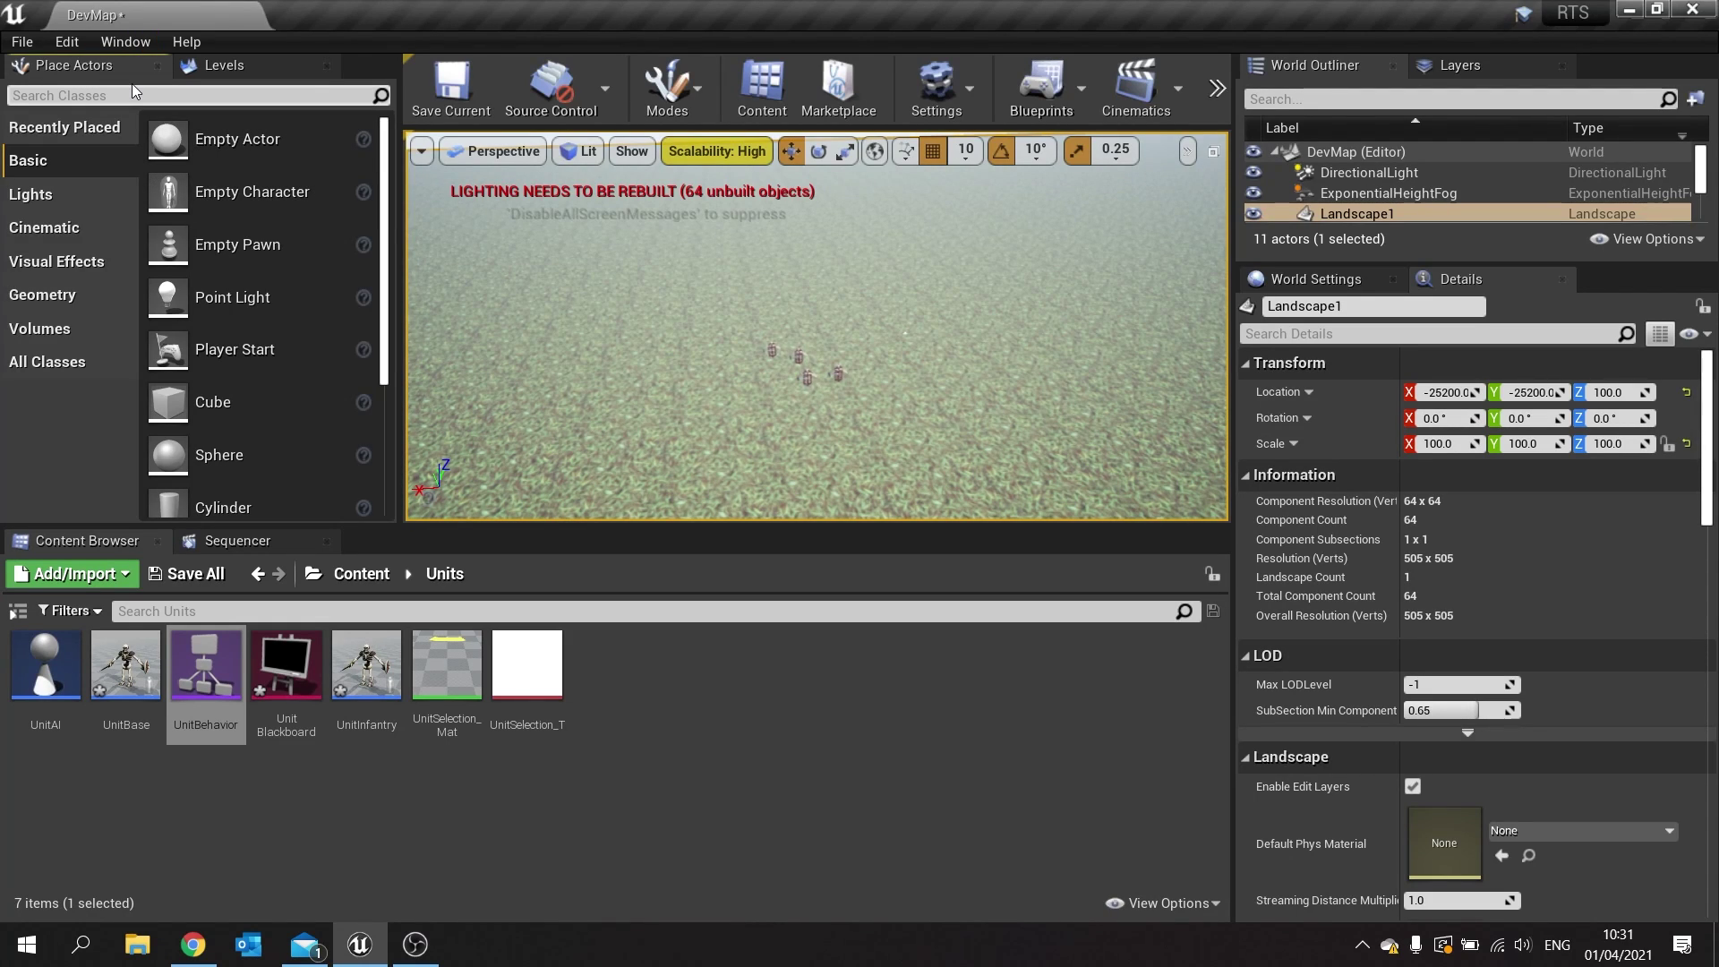
pyautogui.write('nav mes')
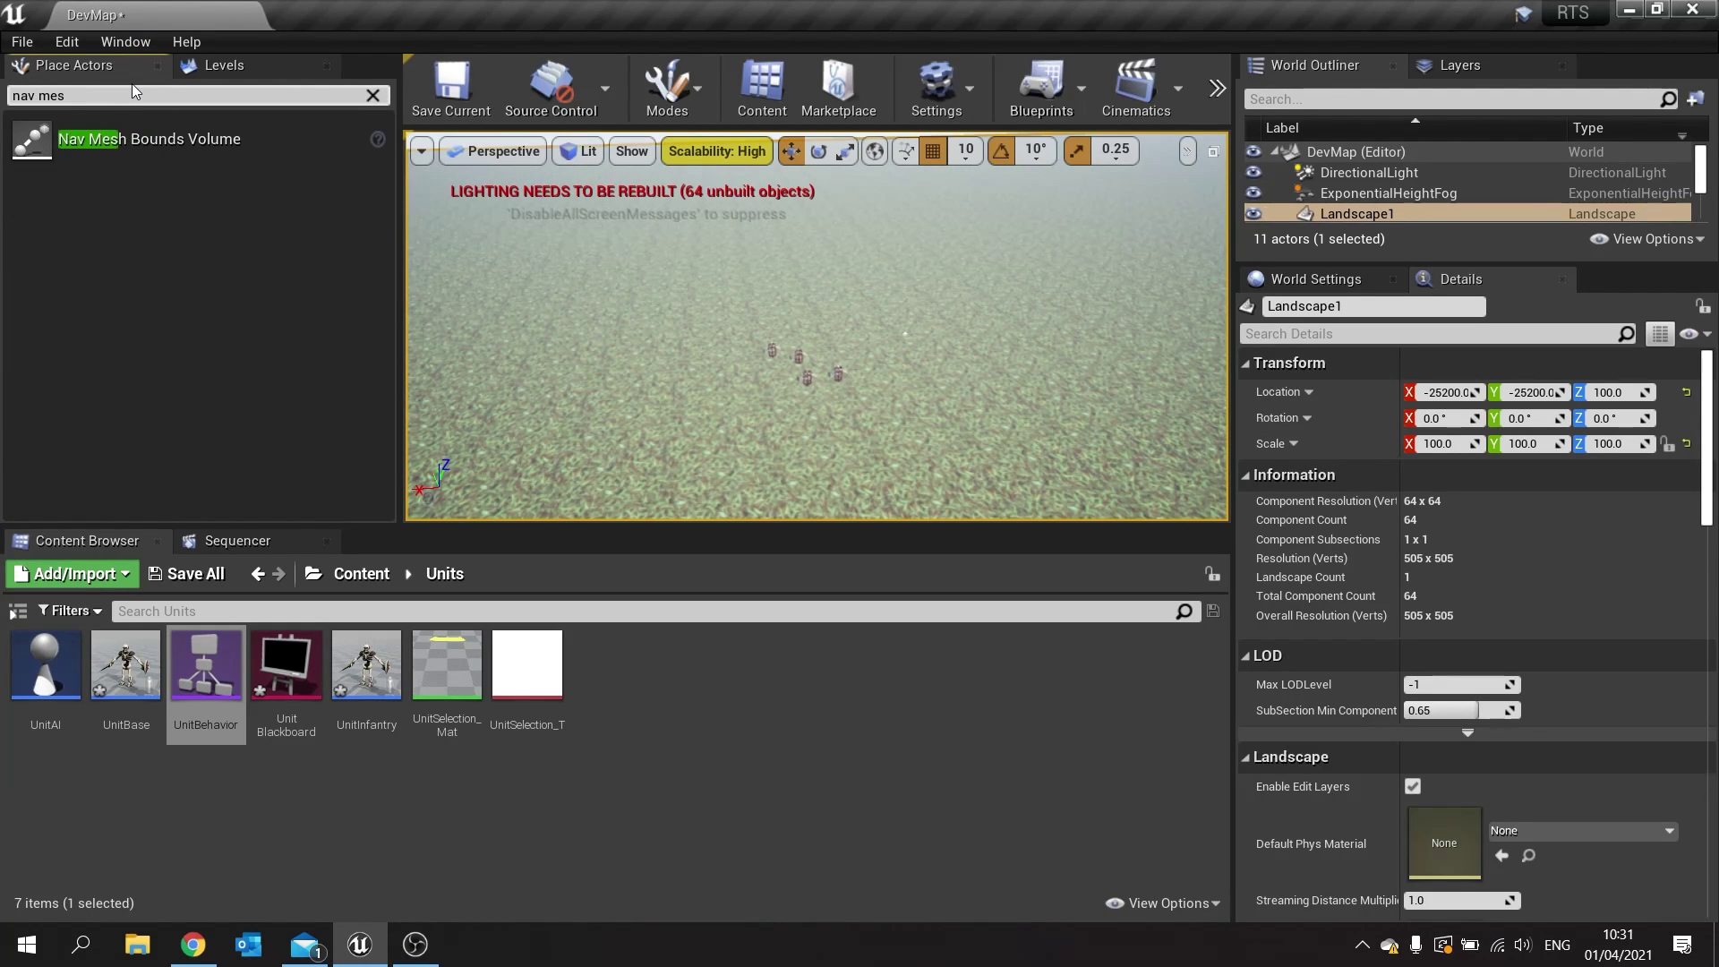
pyautogui.moveTo(148, 141); pyautogui.dragTo(883, 379)
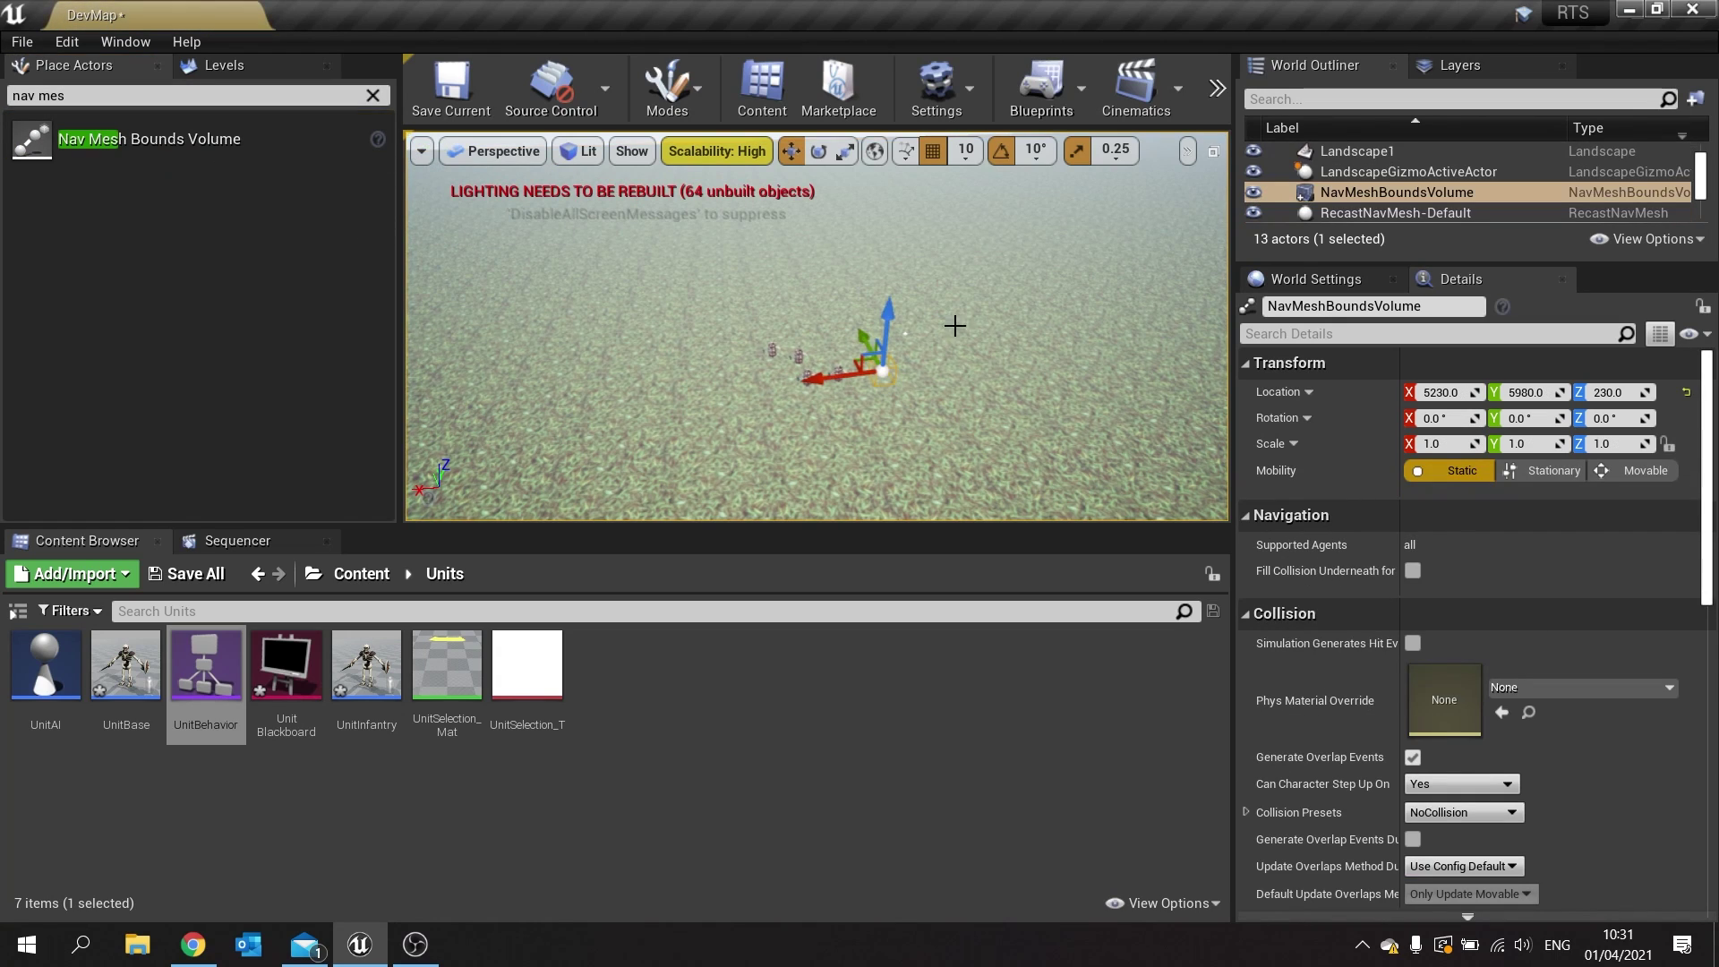
# Set the NavMeshBoundsVolume's location to 0, 0, 0.
pyautogui.click(1441, 392)
pyautogui.write('0')
pyautogui.press('Tab')
pyautogui.write('0')
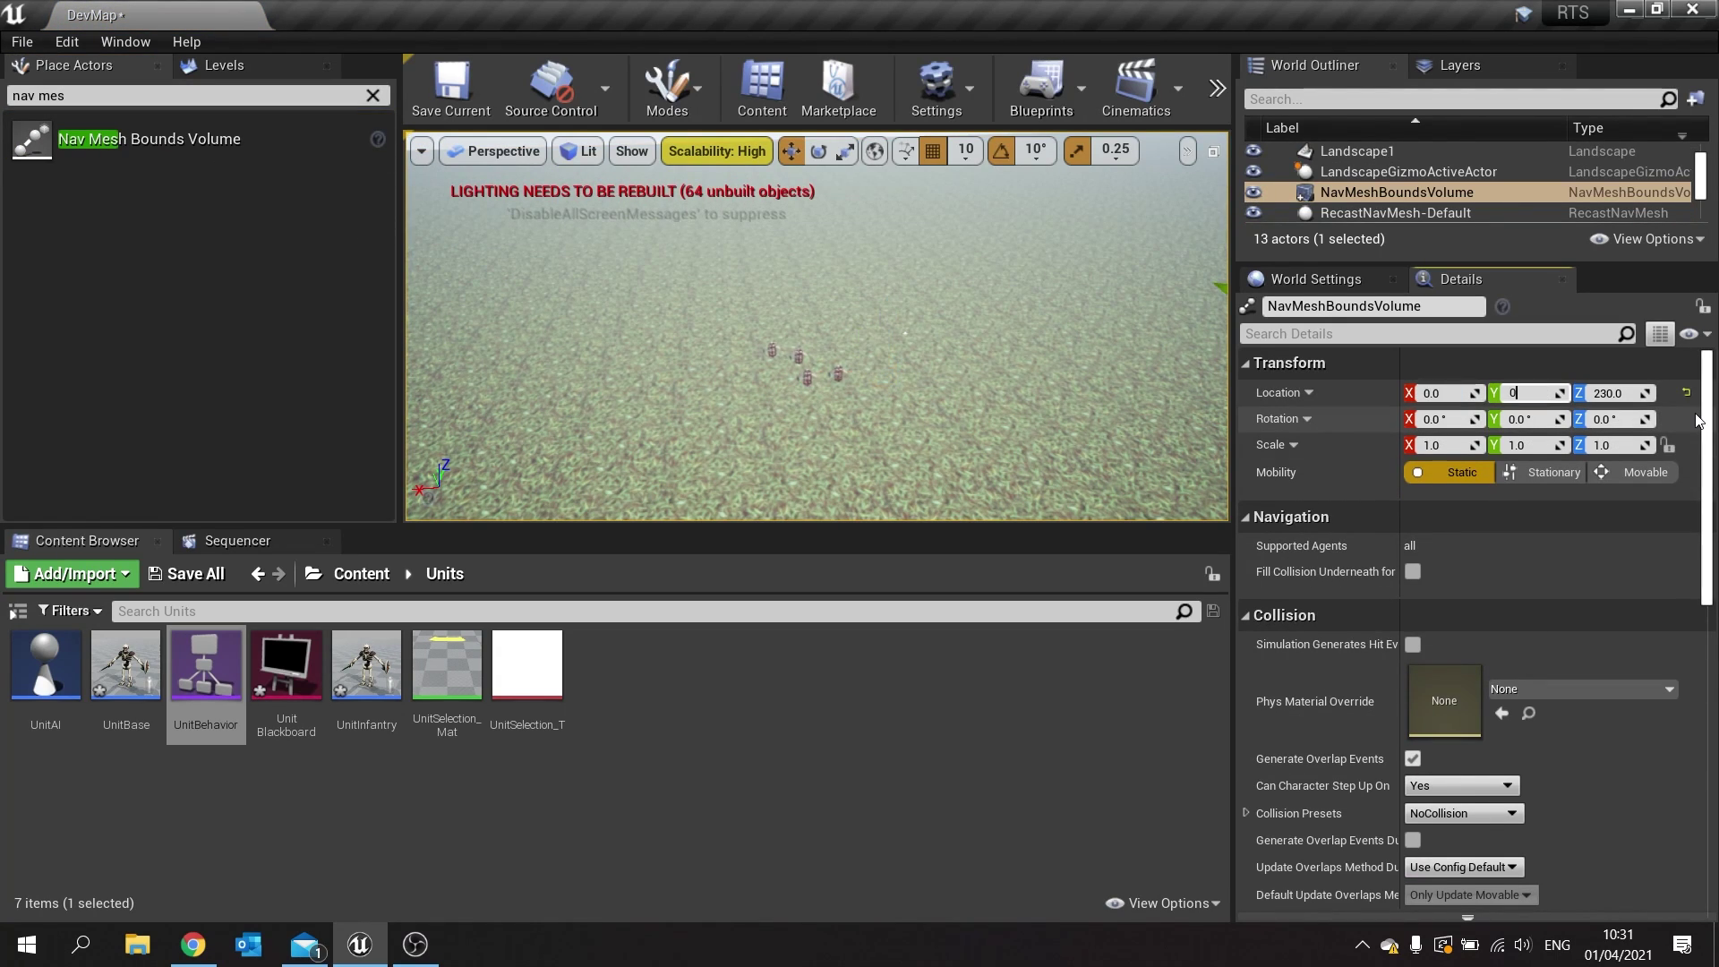
pyautogui.press('Tab')
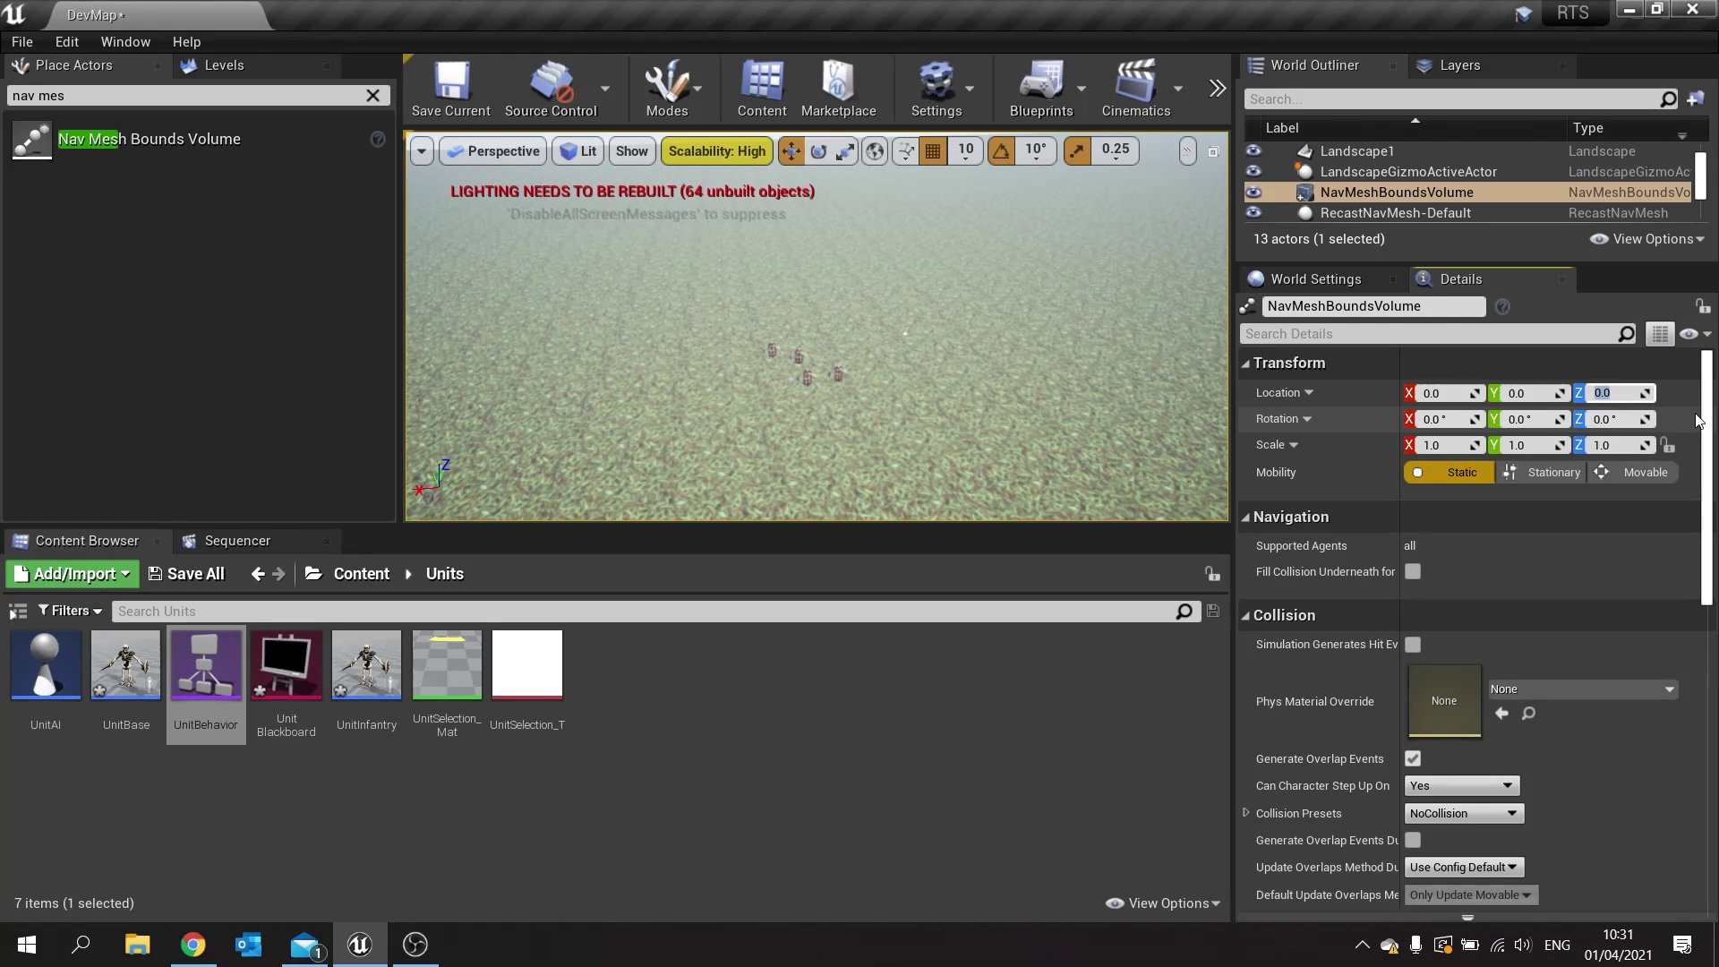
# Set the NavMeshBoundsVolume's box brush size to 10000 in X, Y and Z.
pyautogui.moveTo(1112, 395); pyautogui.dragTo(1204, 351, button='right')
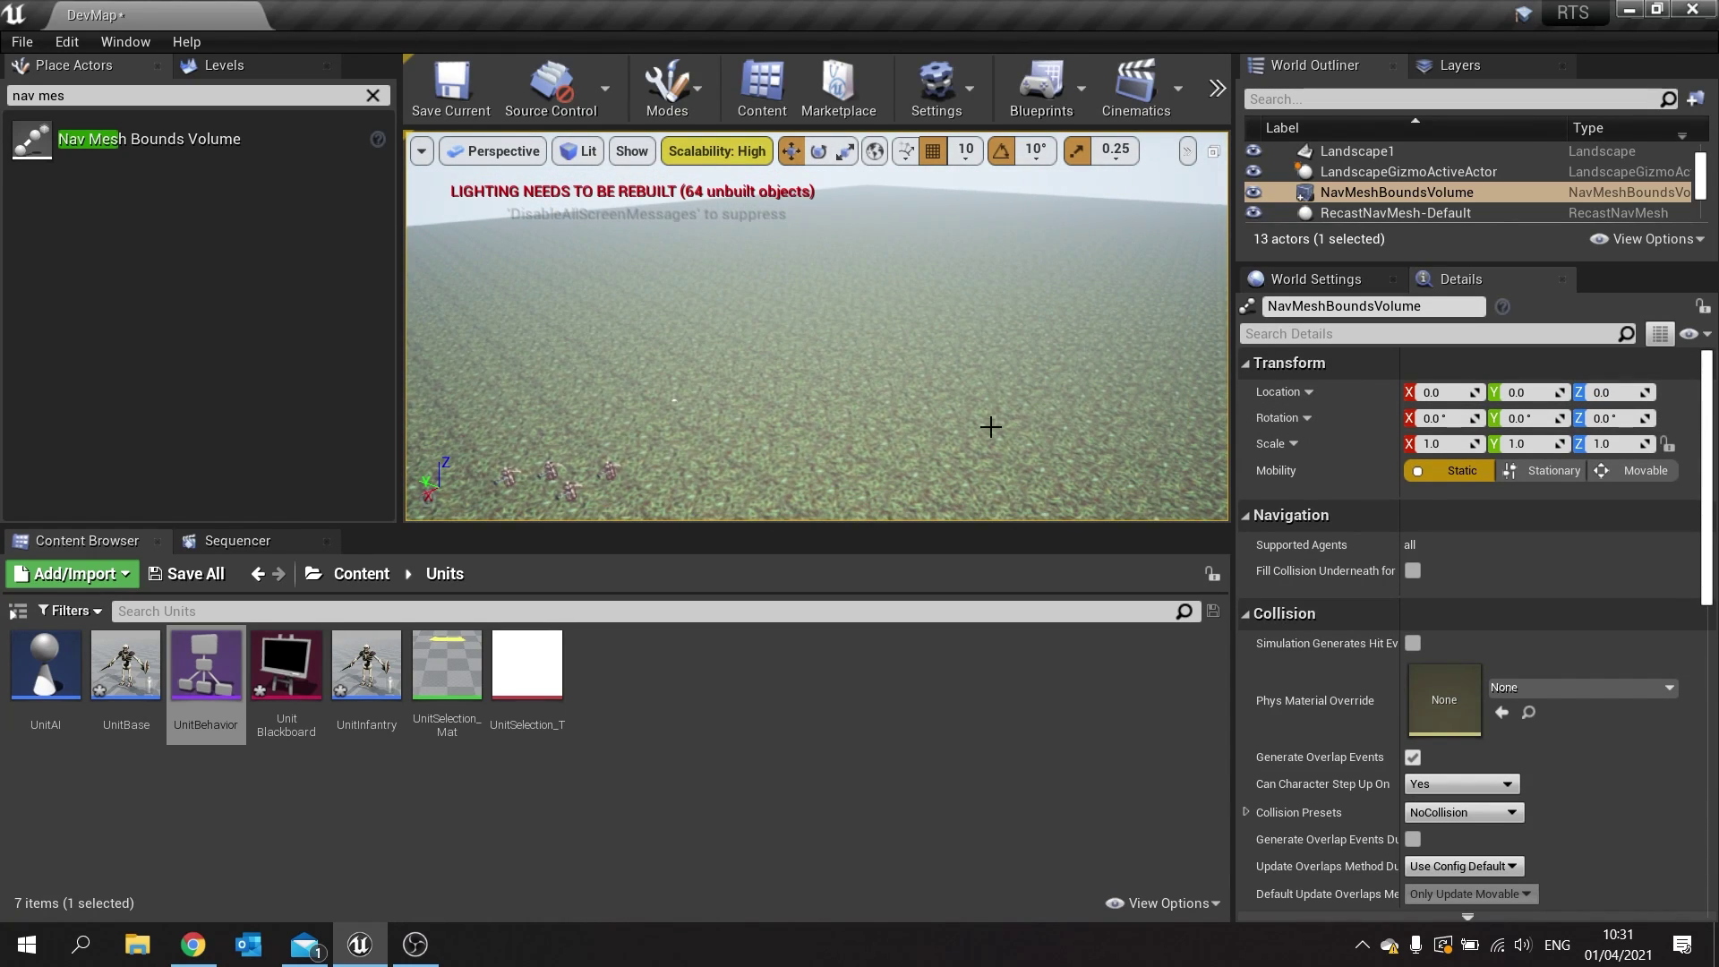
pyautogui.press('f')
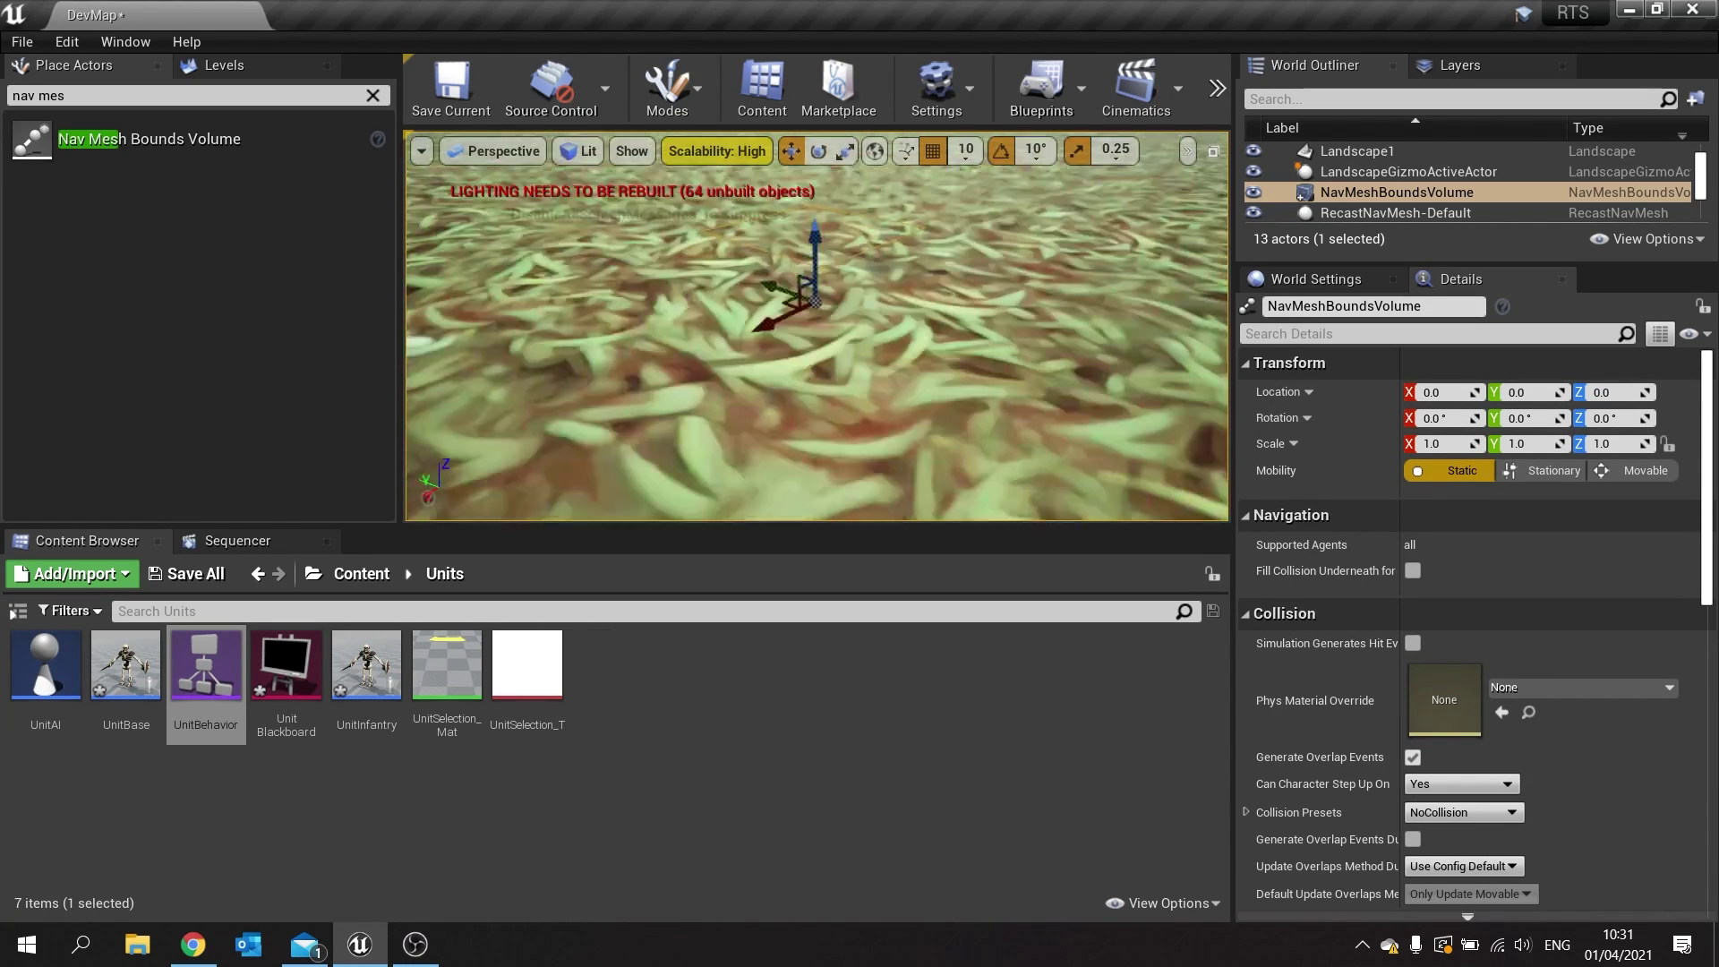
pyautogui.moveTo(816, 333); pyautogui.dragTo(707, 348, button='right')
pyautogui.press('s')
pyautogui.scroll(-10, 1371, 678)
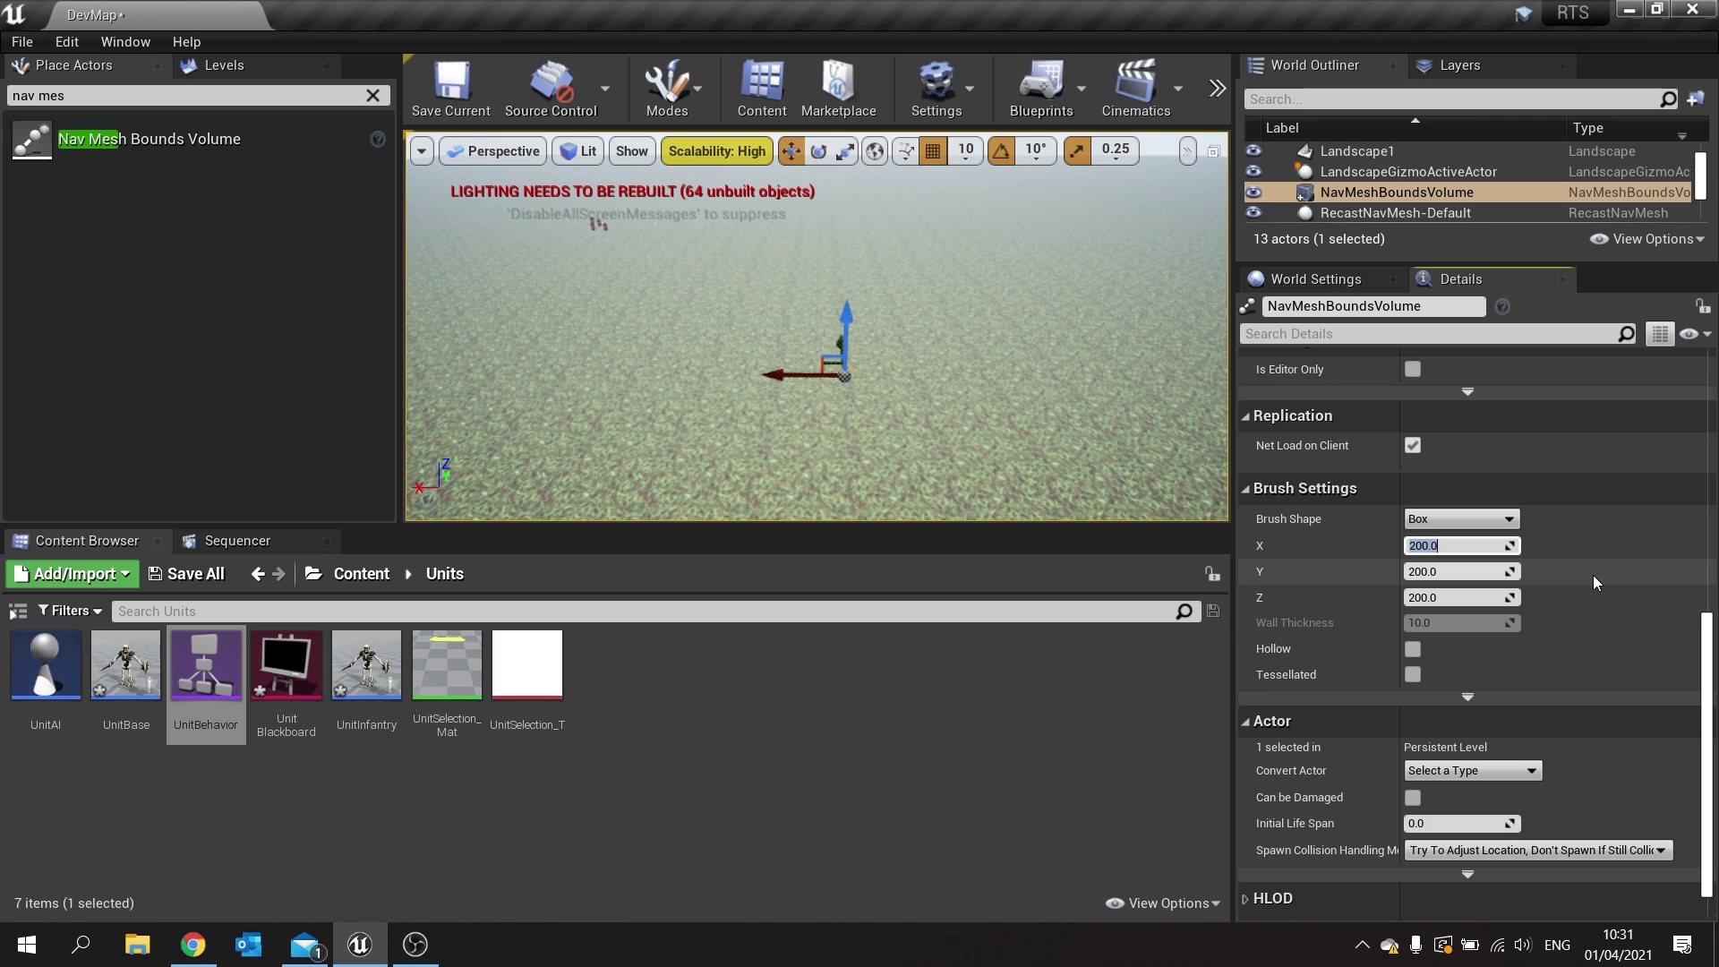
pyautogui.write('10000')
pyautogui.press('Tab')
pyautogui.write('1000')
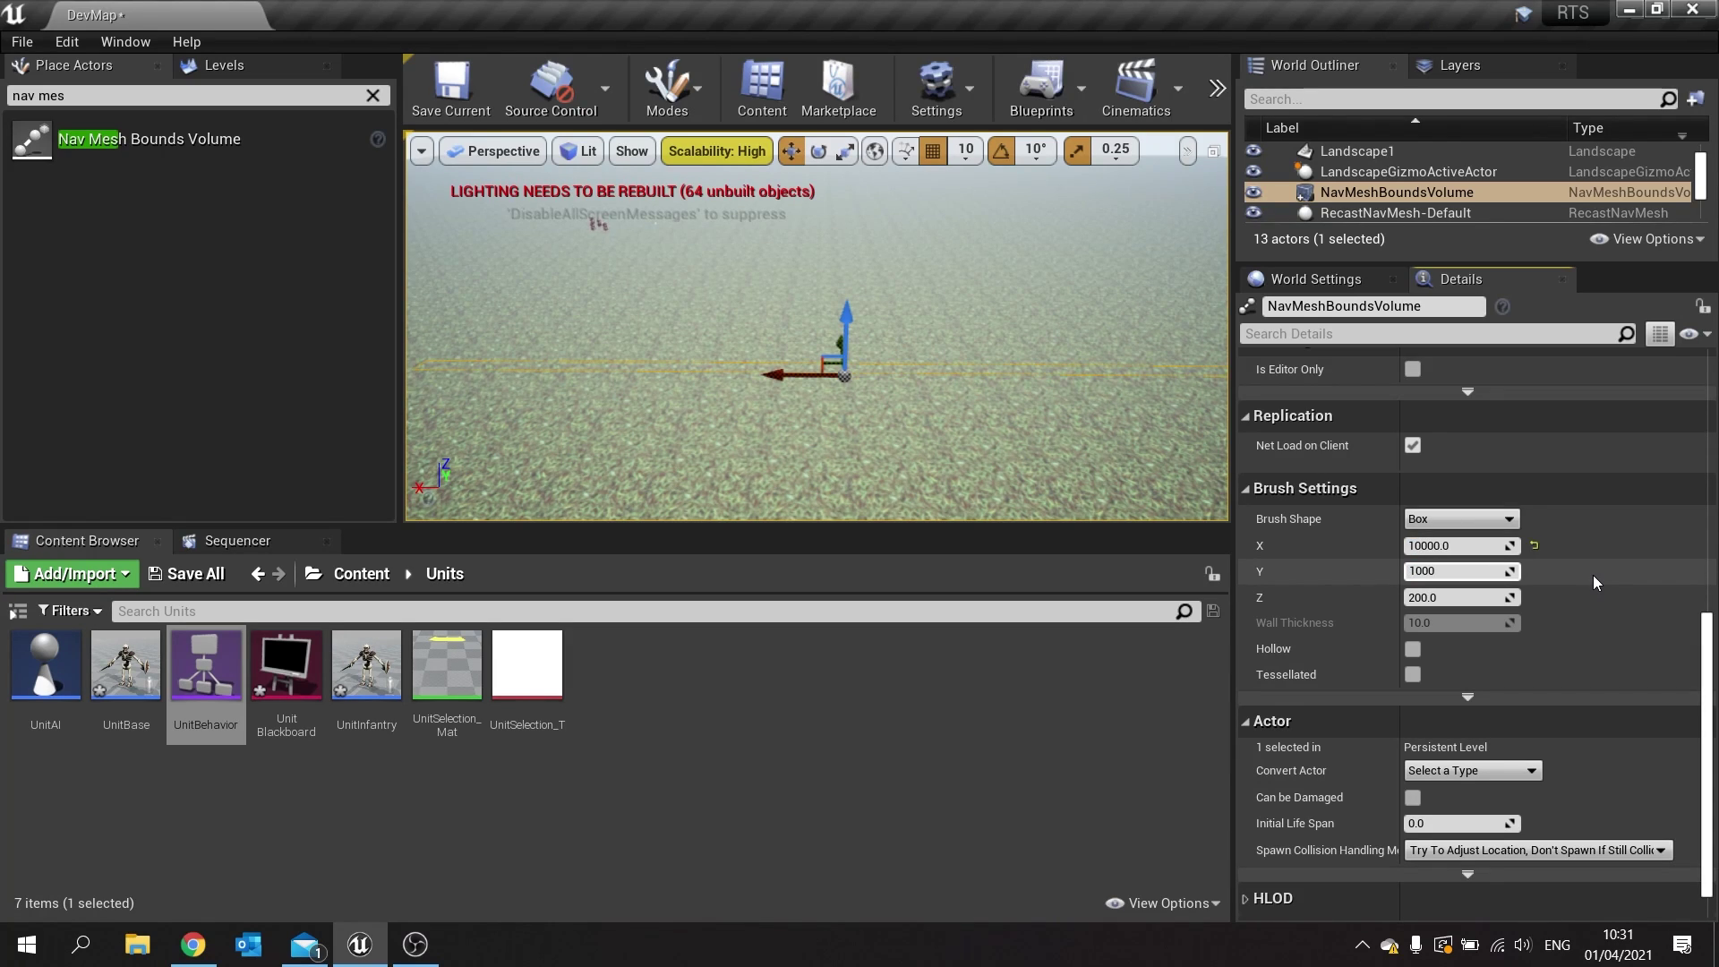
pyautogui.write('0')
pyautogui.press('Tab')
pyautogui.write('1000')
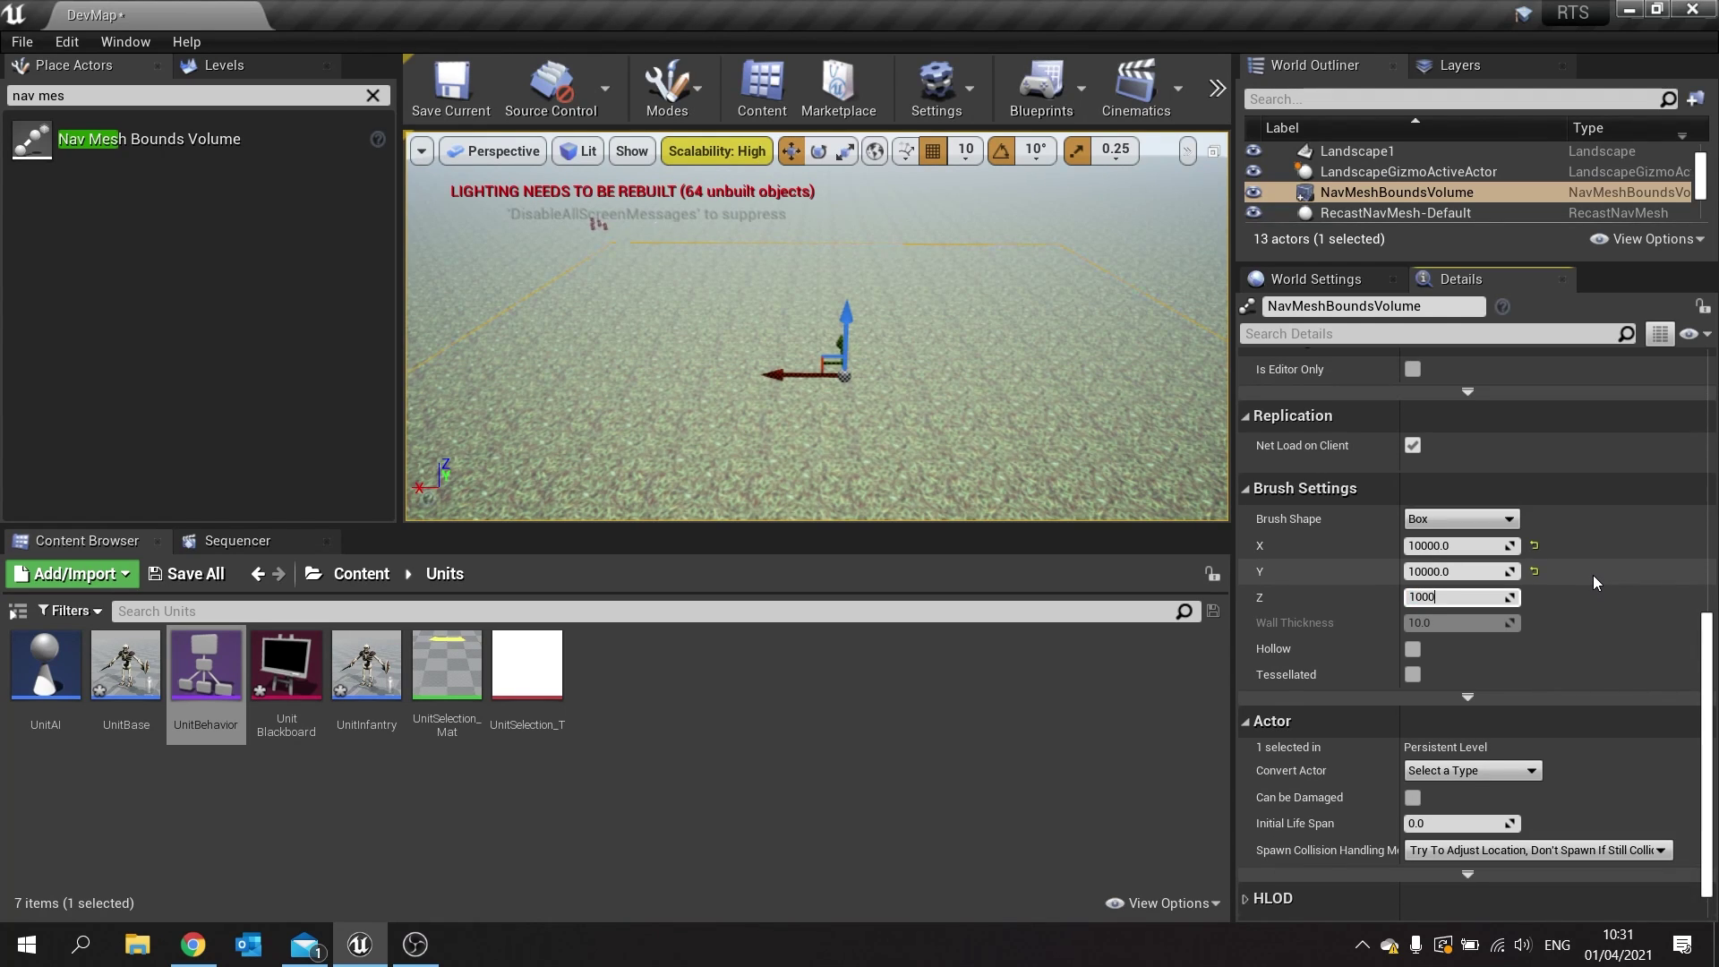
pyautogui.write('0')
pyautogui.press('Return')
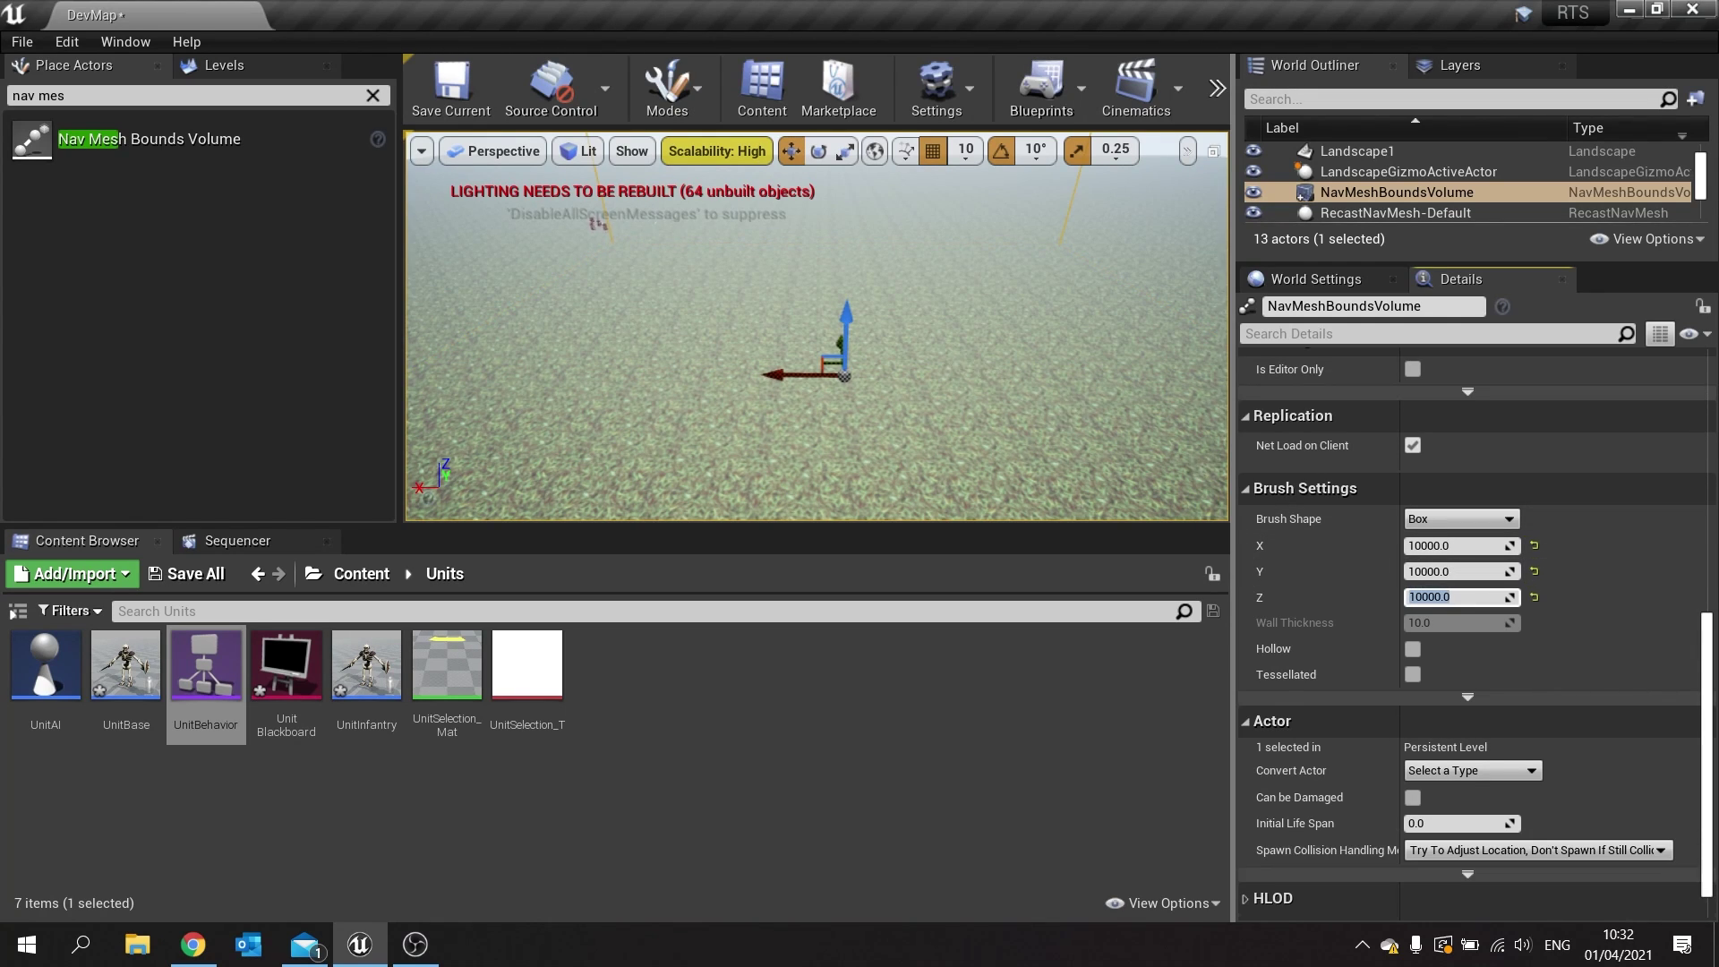
# Show the navigation mesh overlay and examine how much of the landscape it covers.
pyautogui.moveTo(960, 365); pyautogui.dragTo(963, 295, button='right')
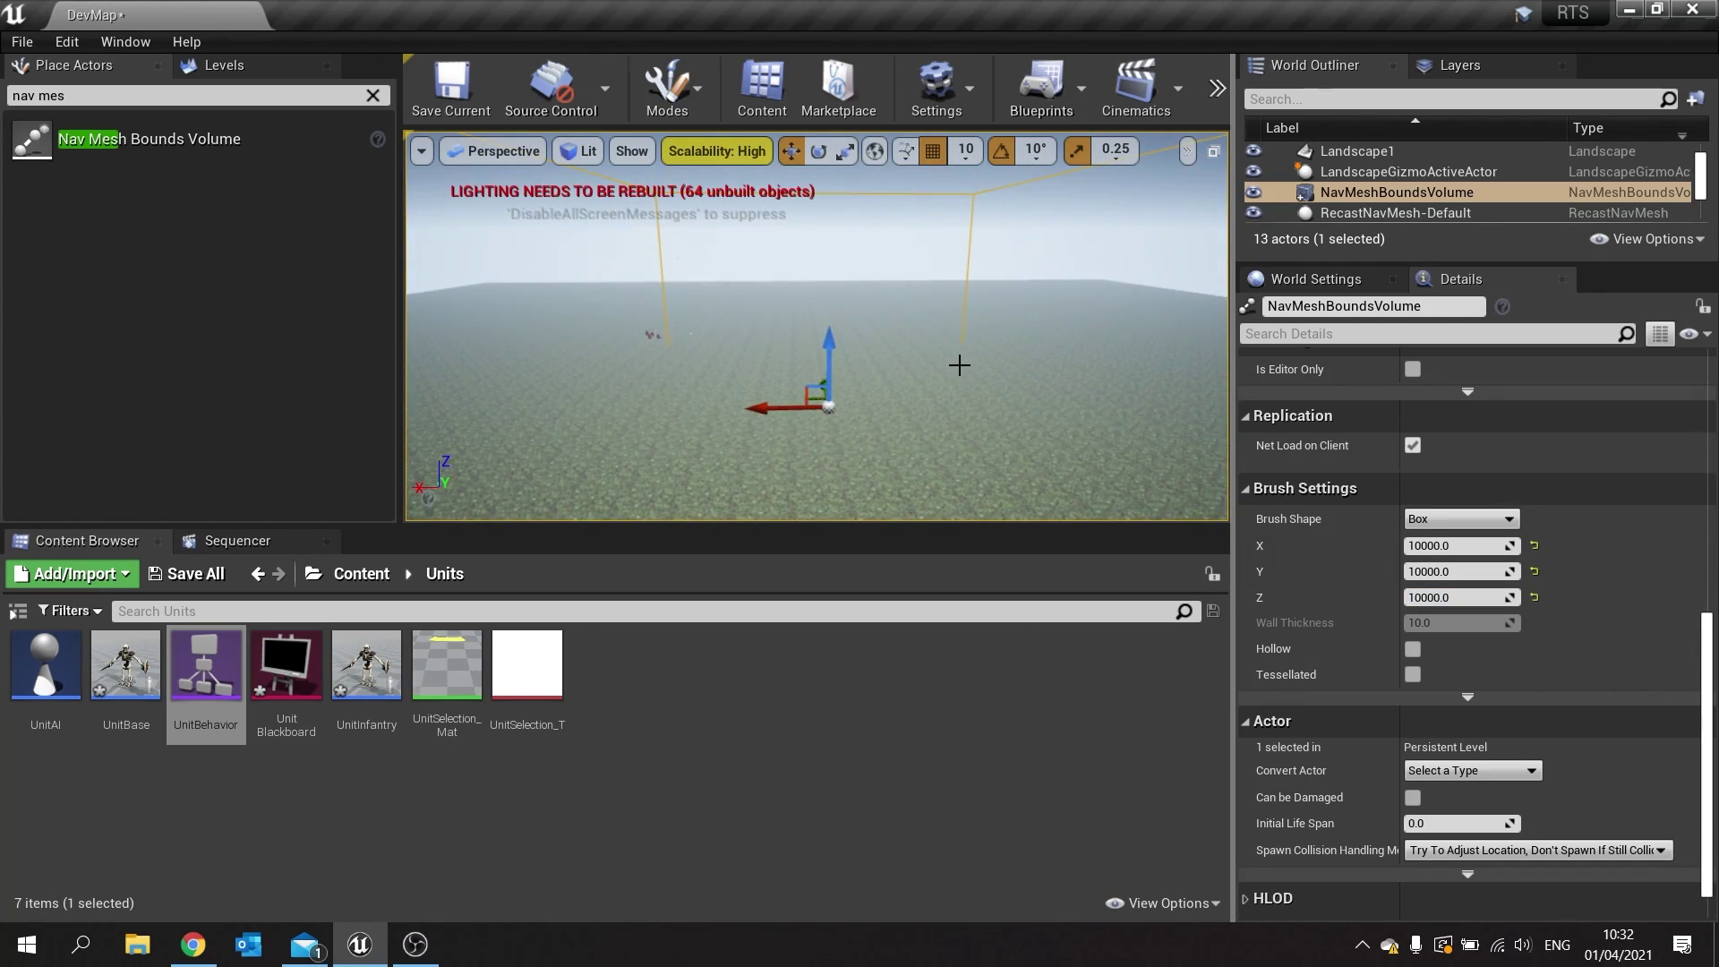
pyautogui.press('p')
pyautogui.moveTo(963, 296); pyautogui.dragTo(1065, 327, button='right')
pyautogui.moveTo(959, 364); pyautogui.dragTo(959, 365, button='right')
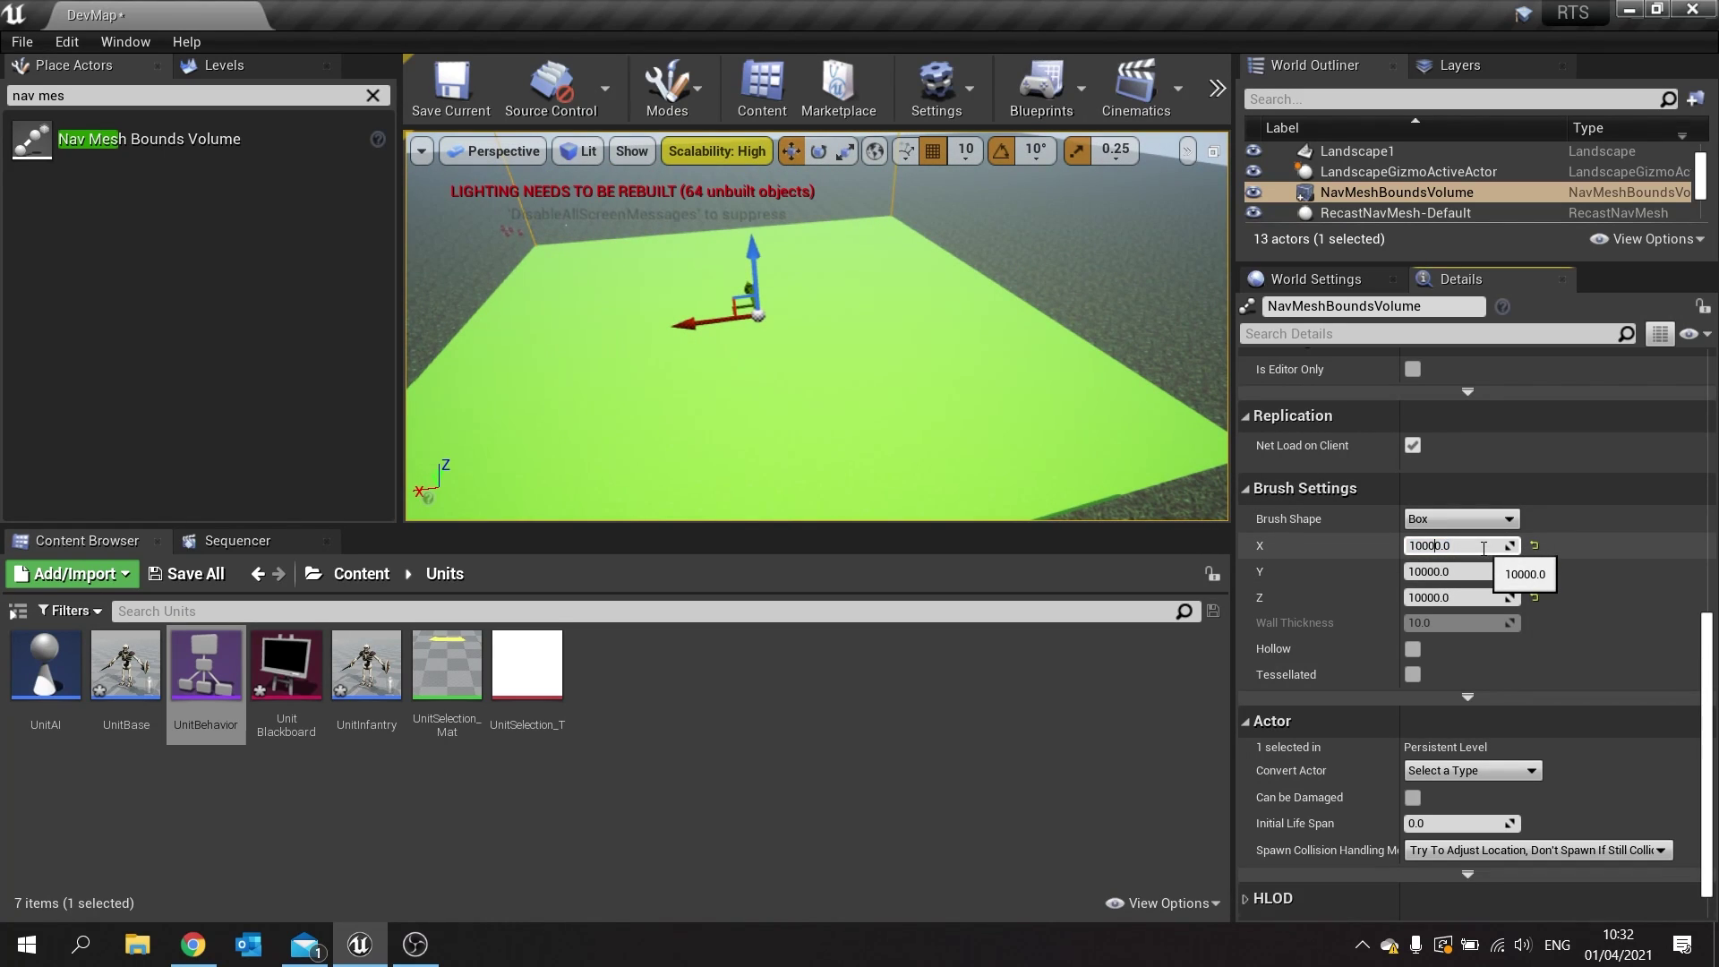
# Enlarge the nav mesh volume's brush to 100000 in X and Y, and set its Z size to 1000.
pyautogui.press('Tab')
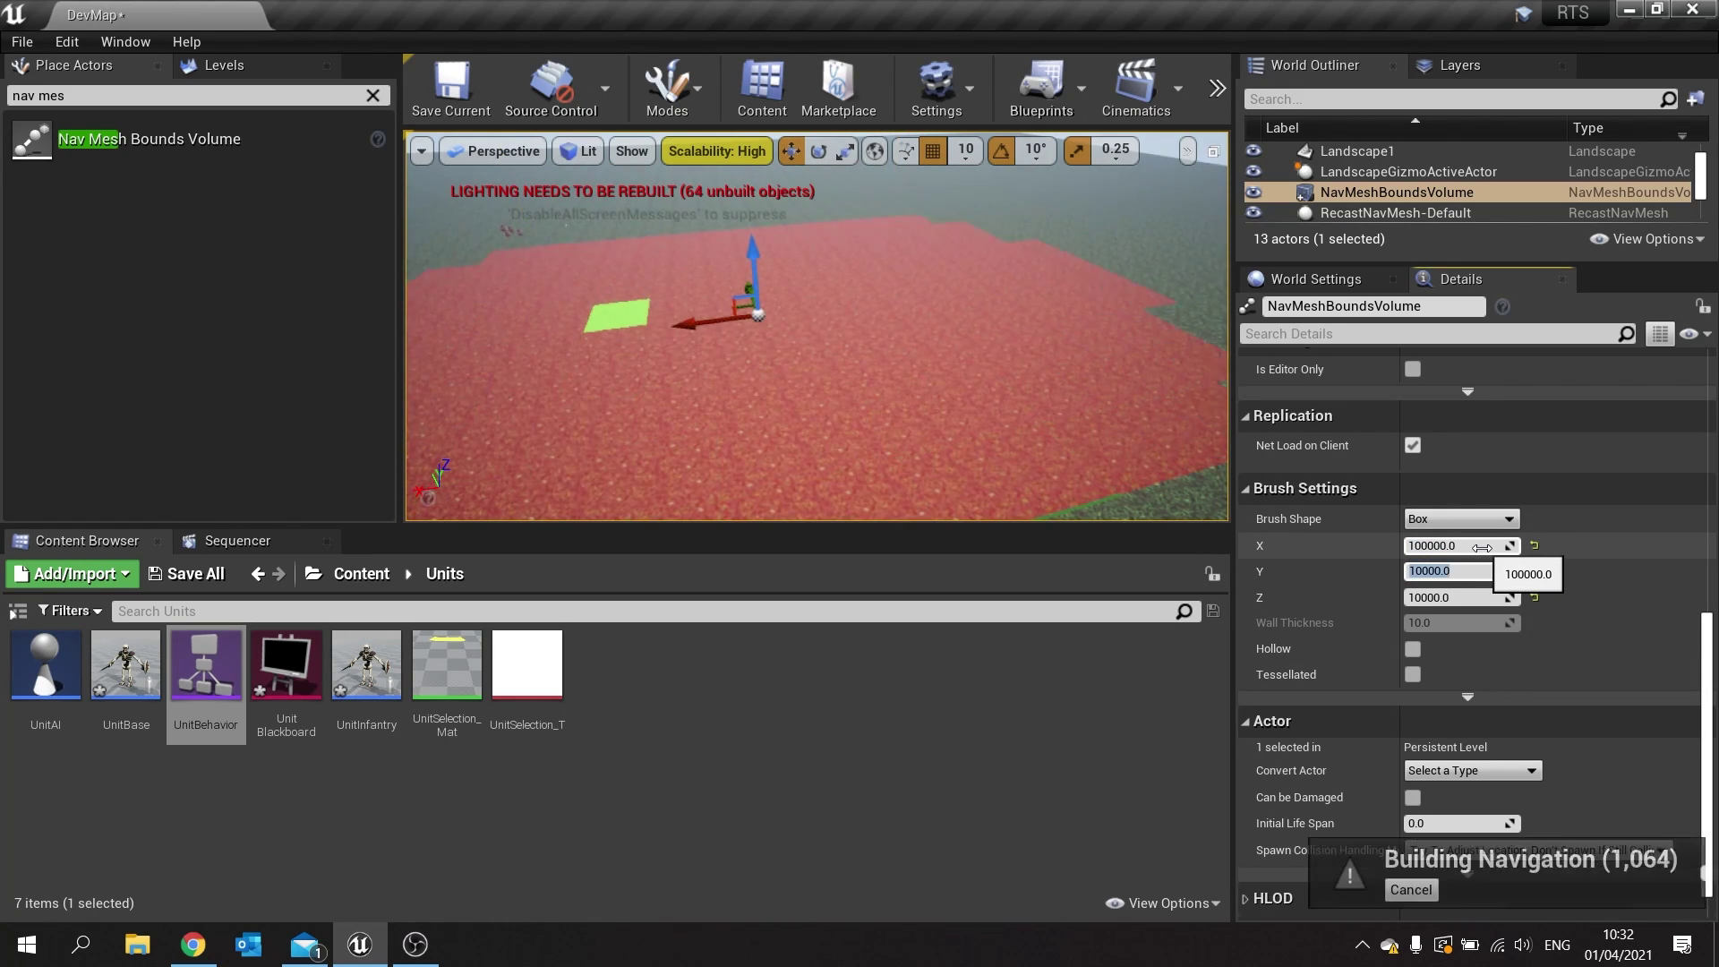
pyautogui.write('1000')
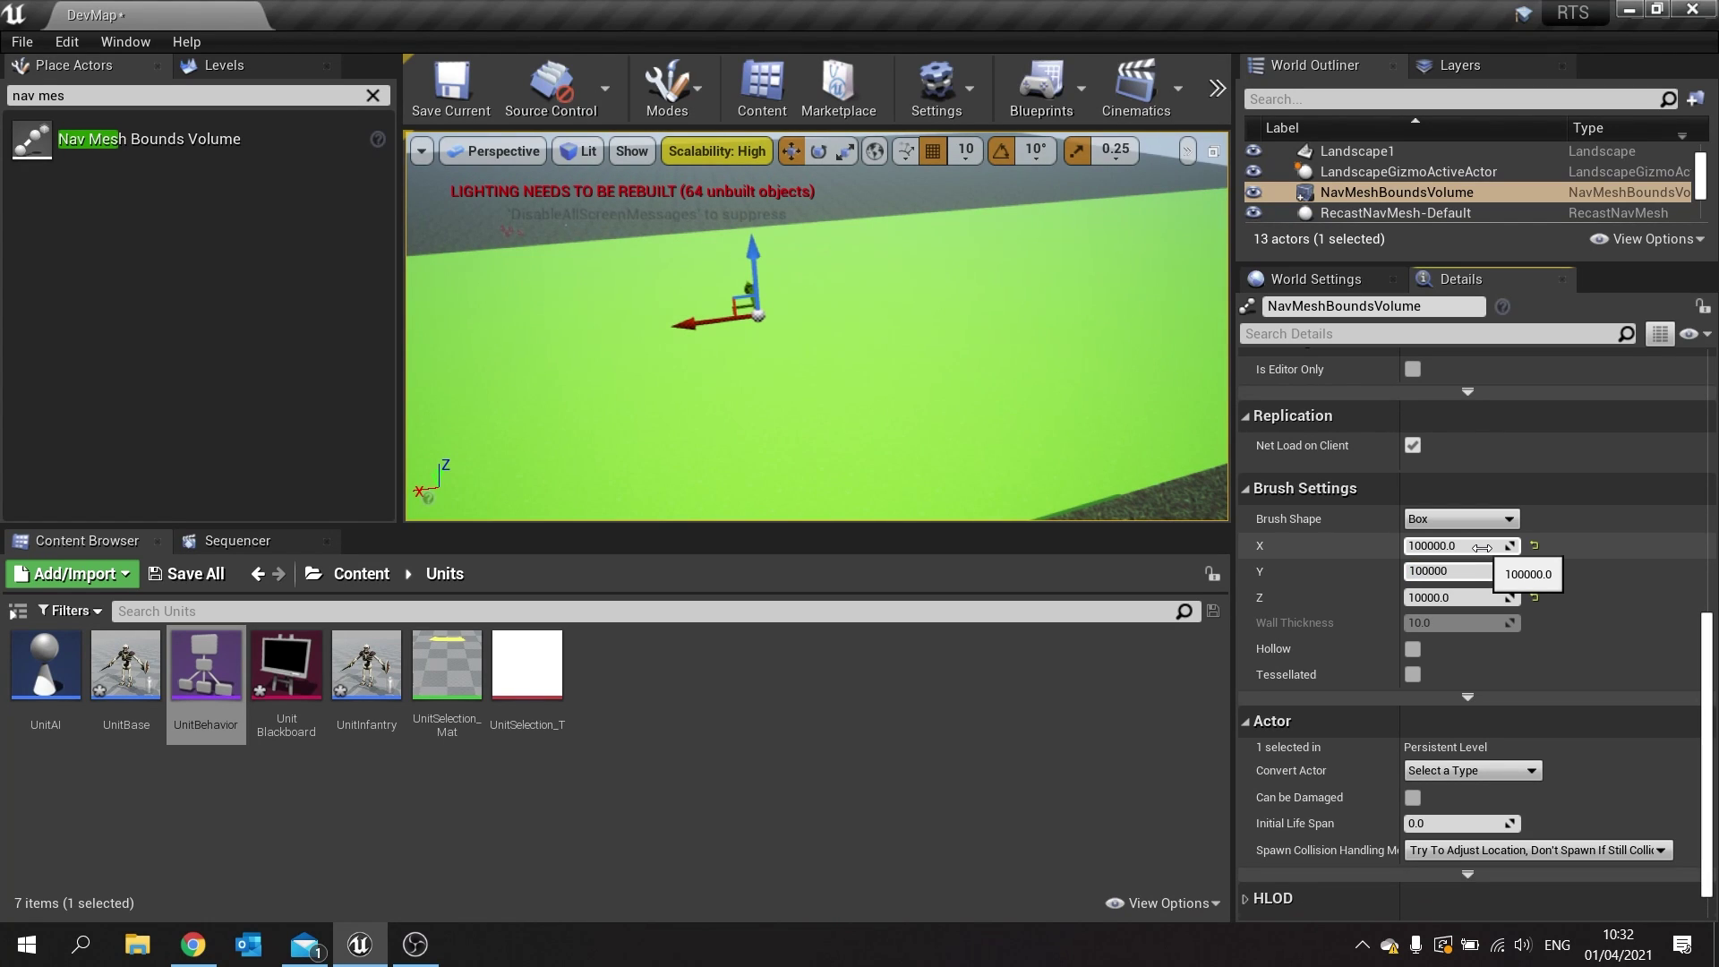
pyautogui.press('Return')
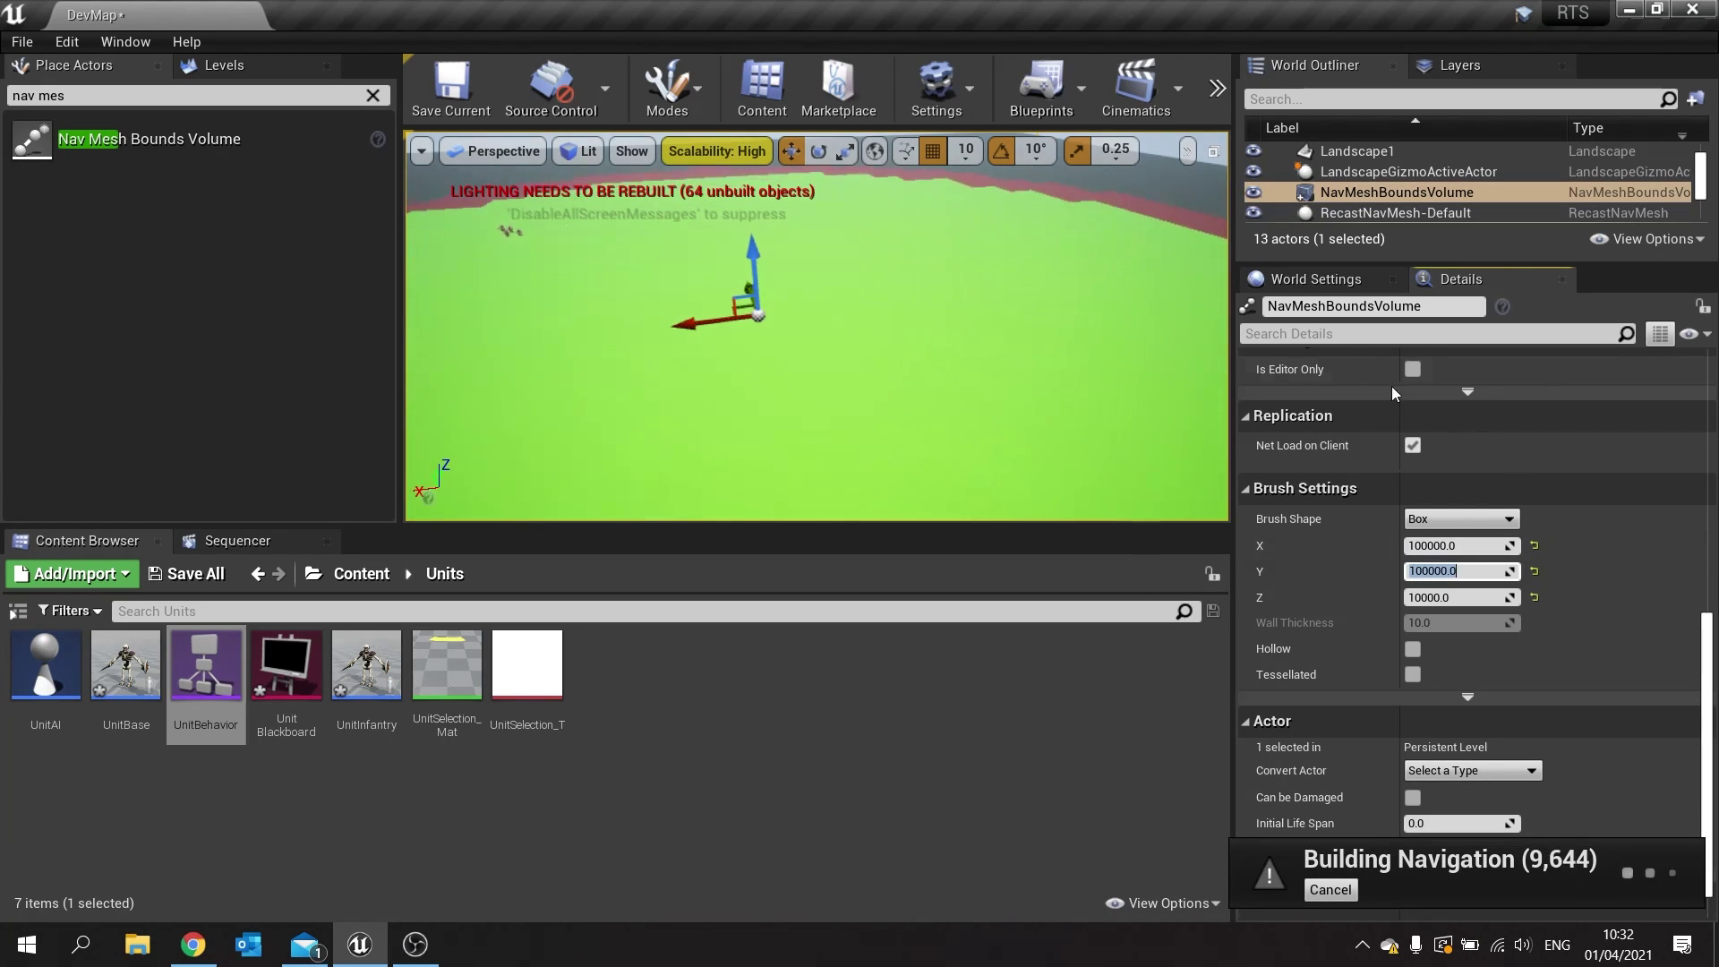
pyautogui.click(1455, 598)
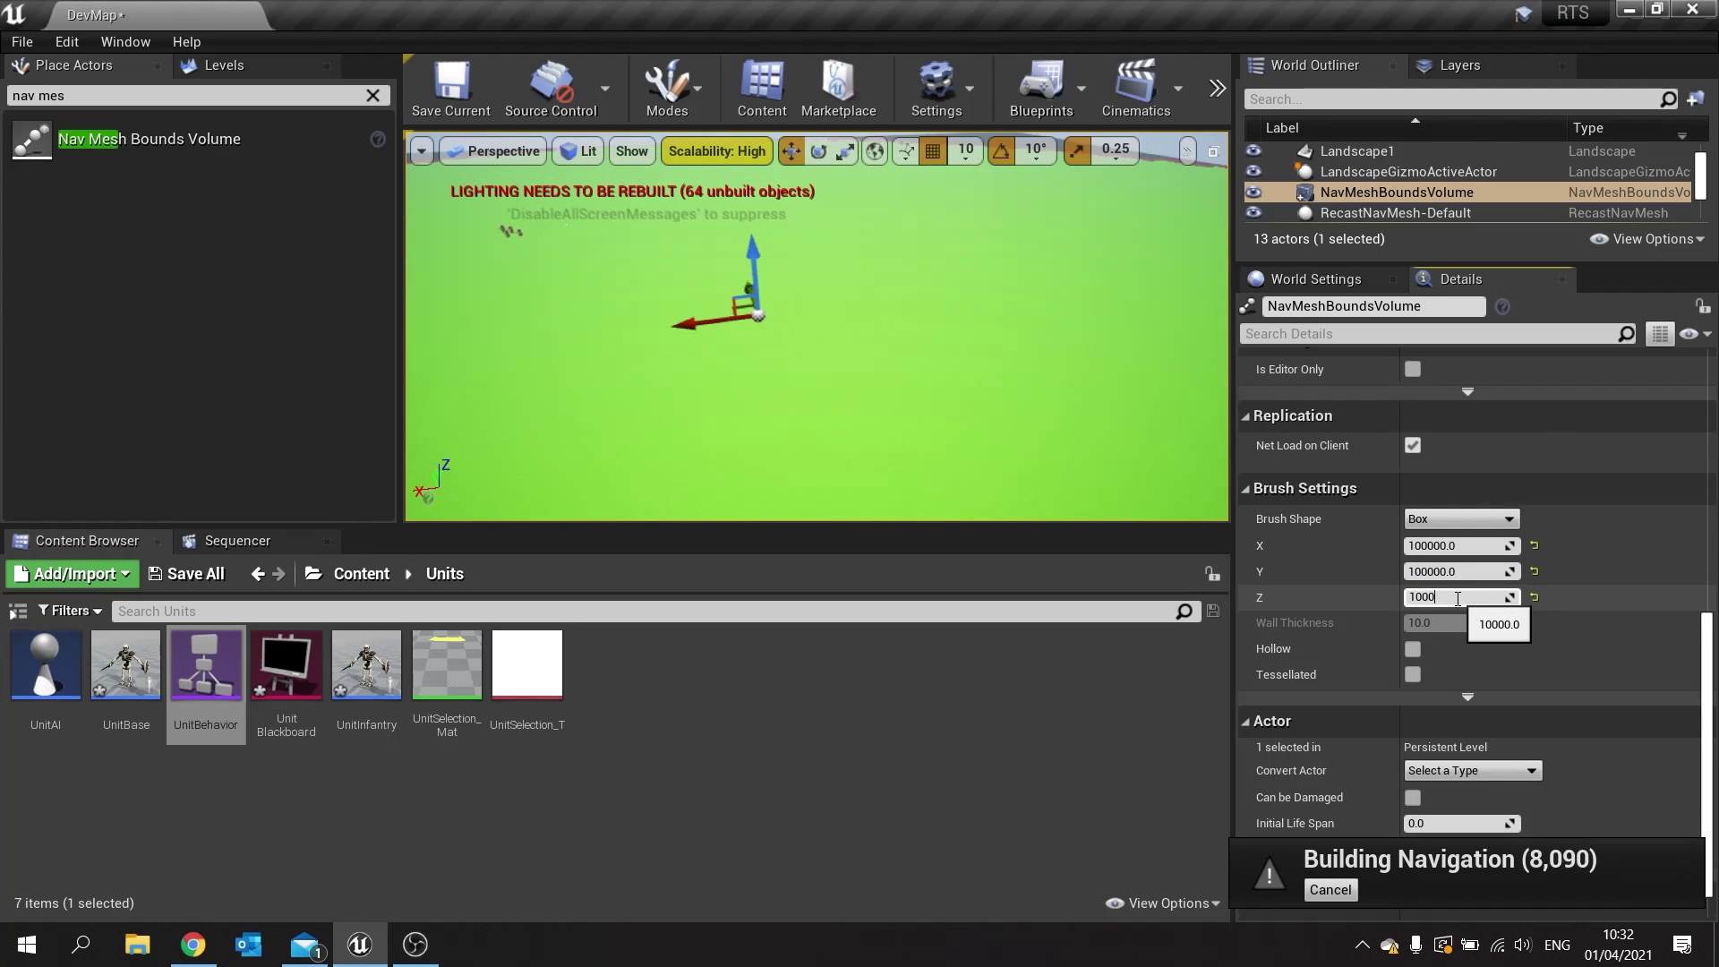
pyautogui.press('Return')
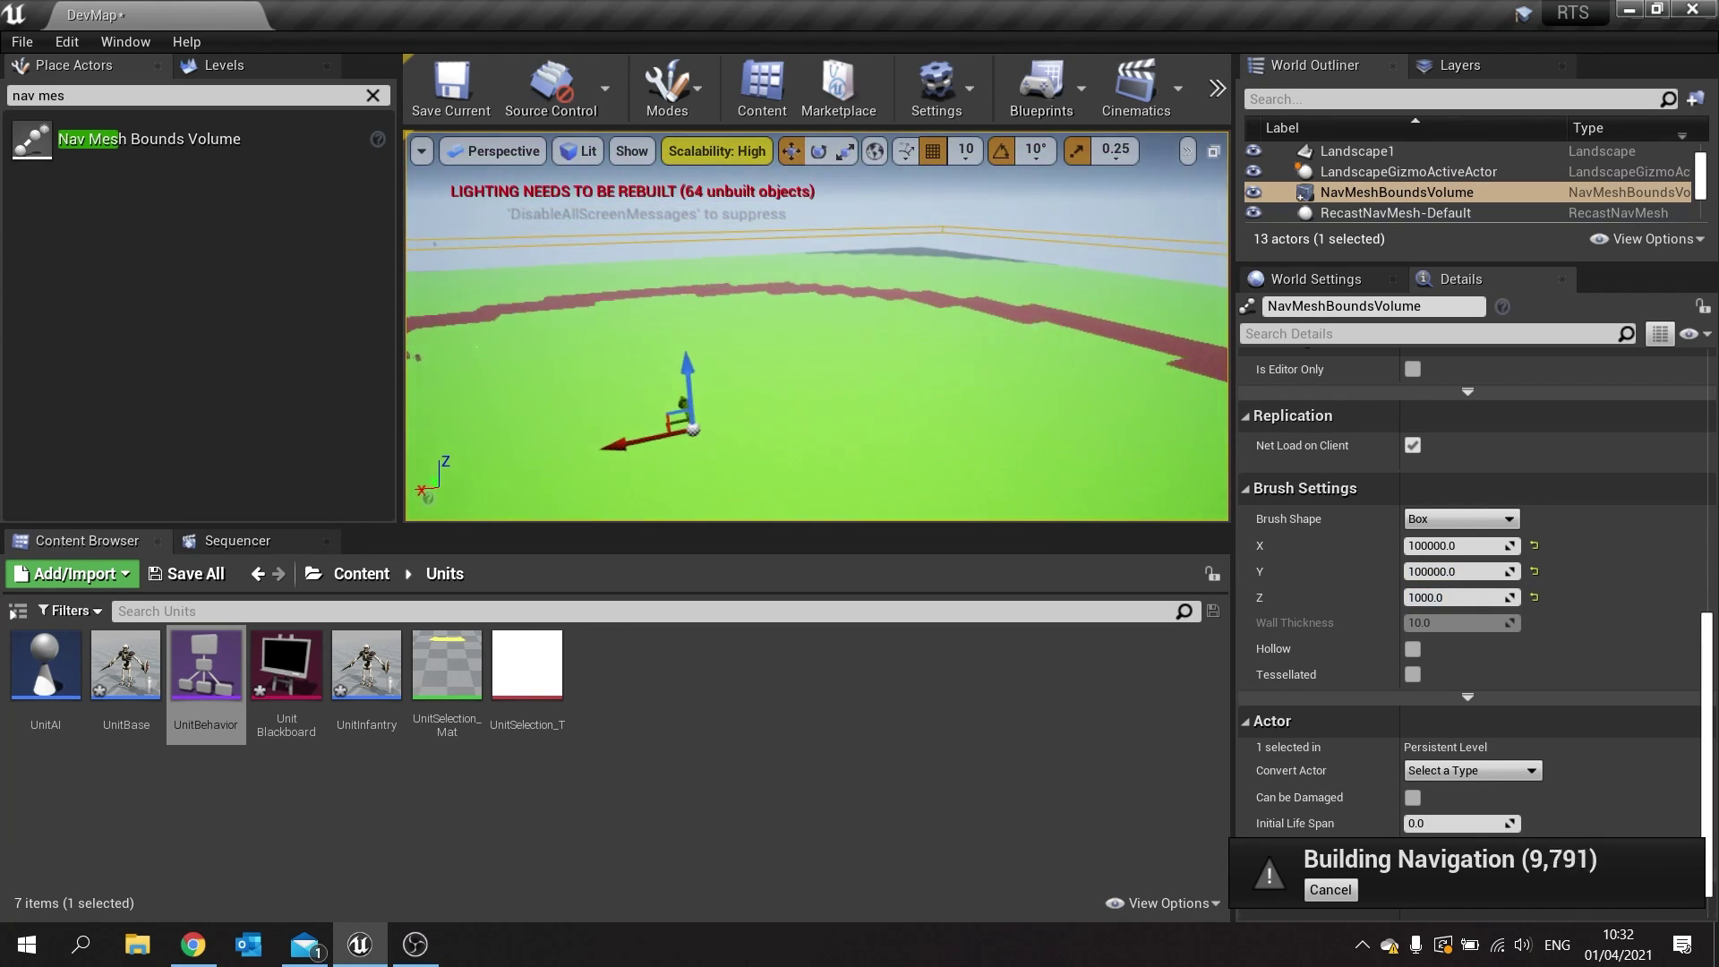
# Check the navigation mesh coverage around the units, and hide the navigation overlay.
pyautogui.moveTo(817, 327); pyautogui.dragTo(555, 291, button='right')
pyautogui.moveTo(519, 362); pyautogui.dragTo(975, 390, button='right')
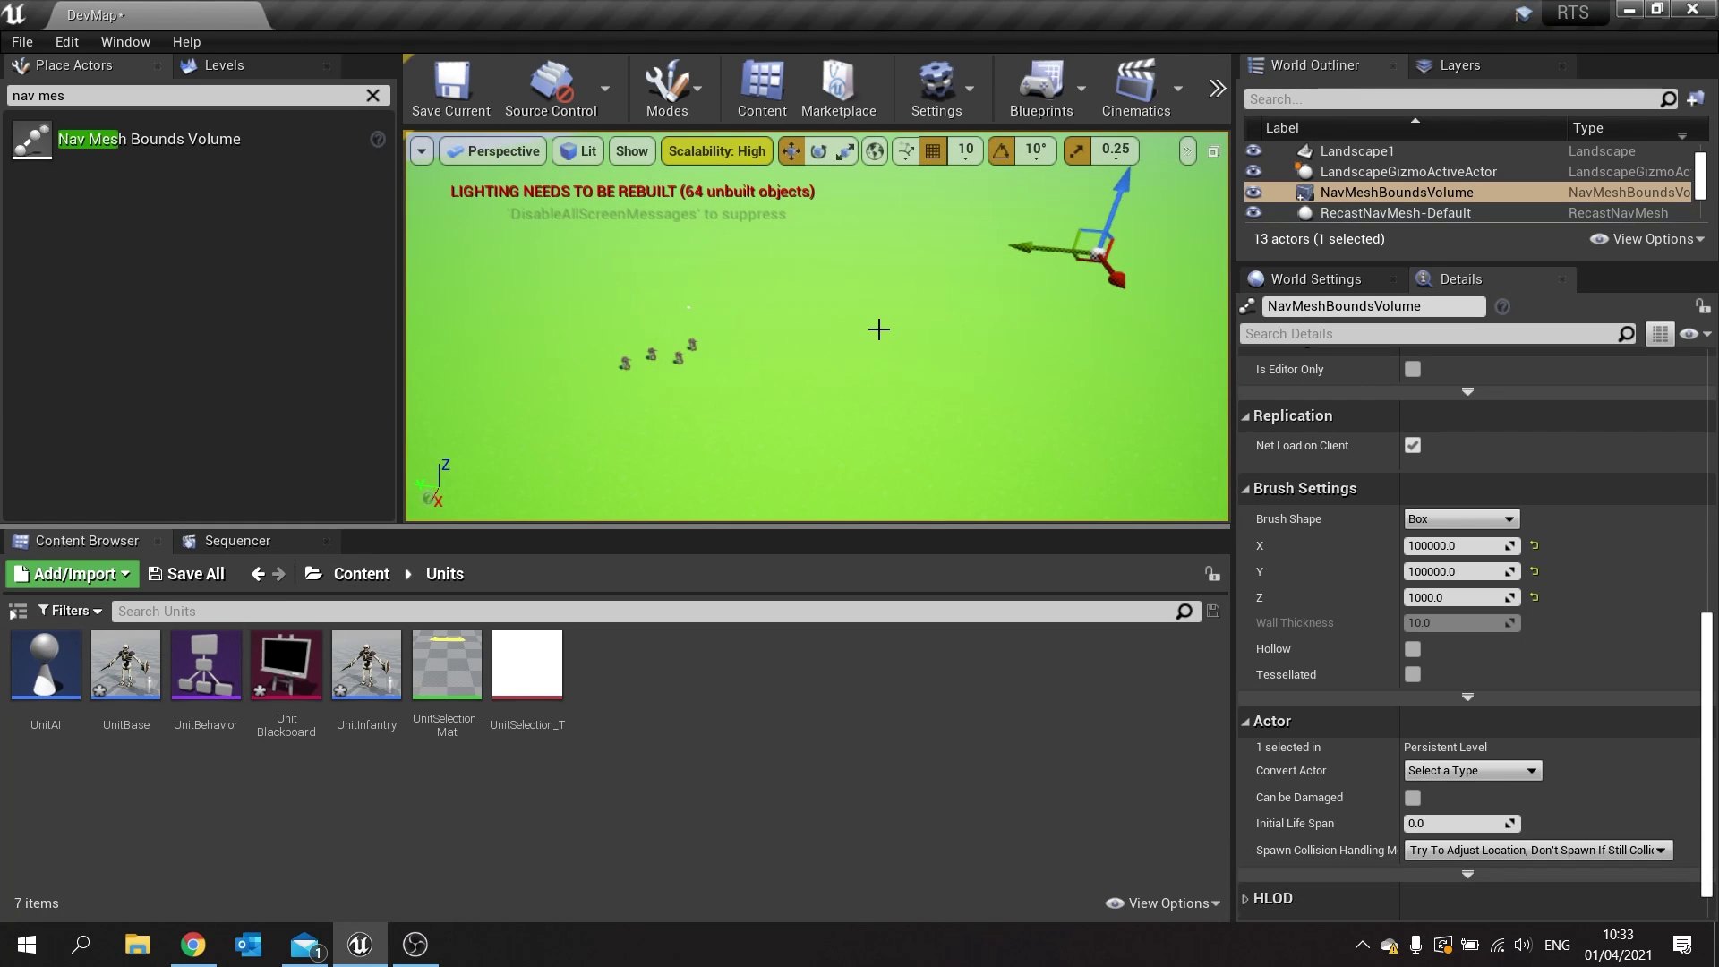
pyautogui.press('p')
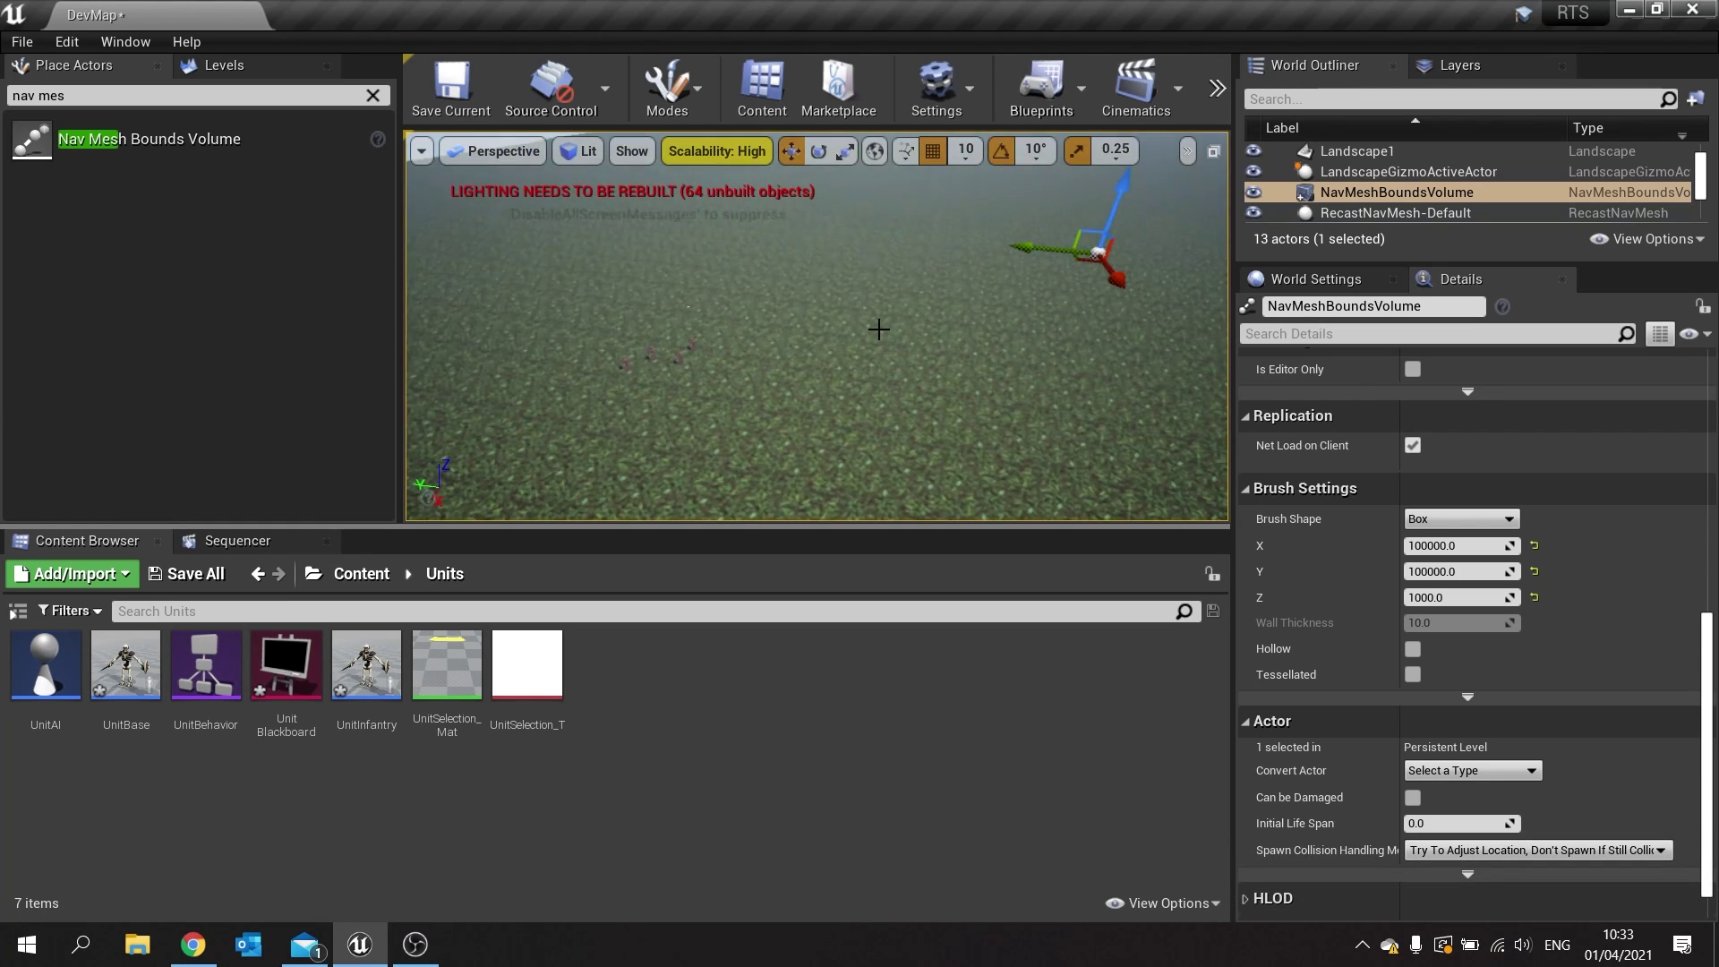
pyautogui.moveTo(879, 330)
pyautogui.mouseDown(button='right')
pyautogui.moveTo(994, 300)
pyautogui.moveTo(814, 306)
pyautogui.moveTo(809, 260)
pyautogui.moveTo(819, 313)
pyautogui.moveTo(878, 340)
pyautogui.mouseUp(button='right')
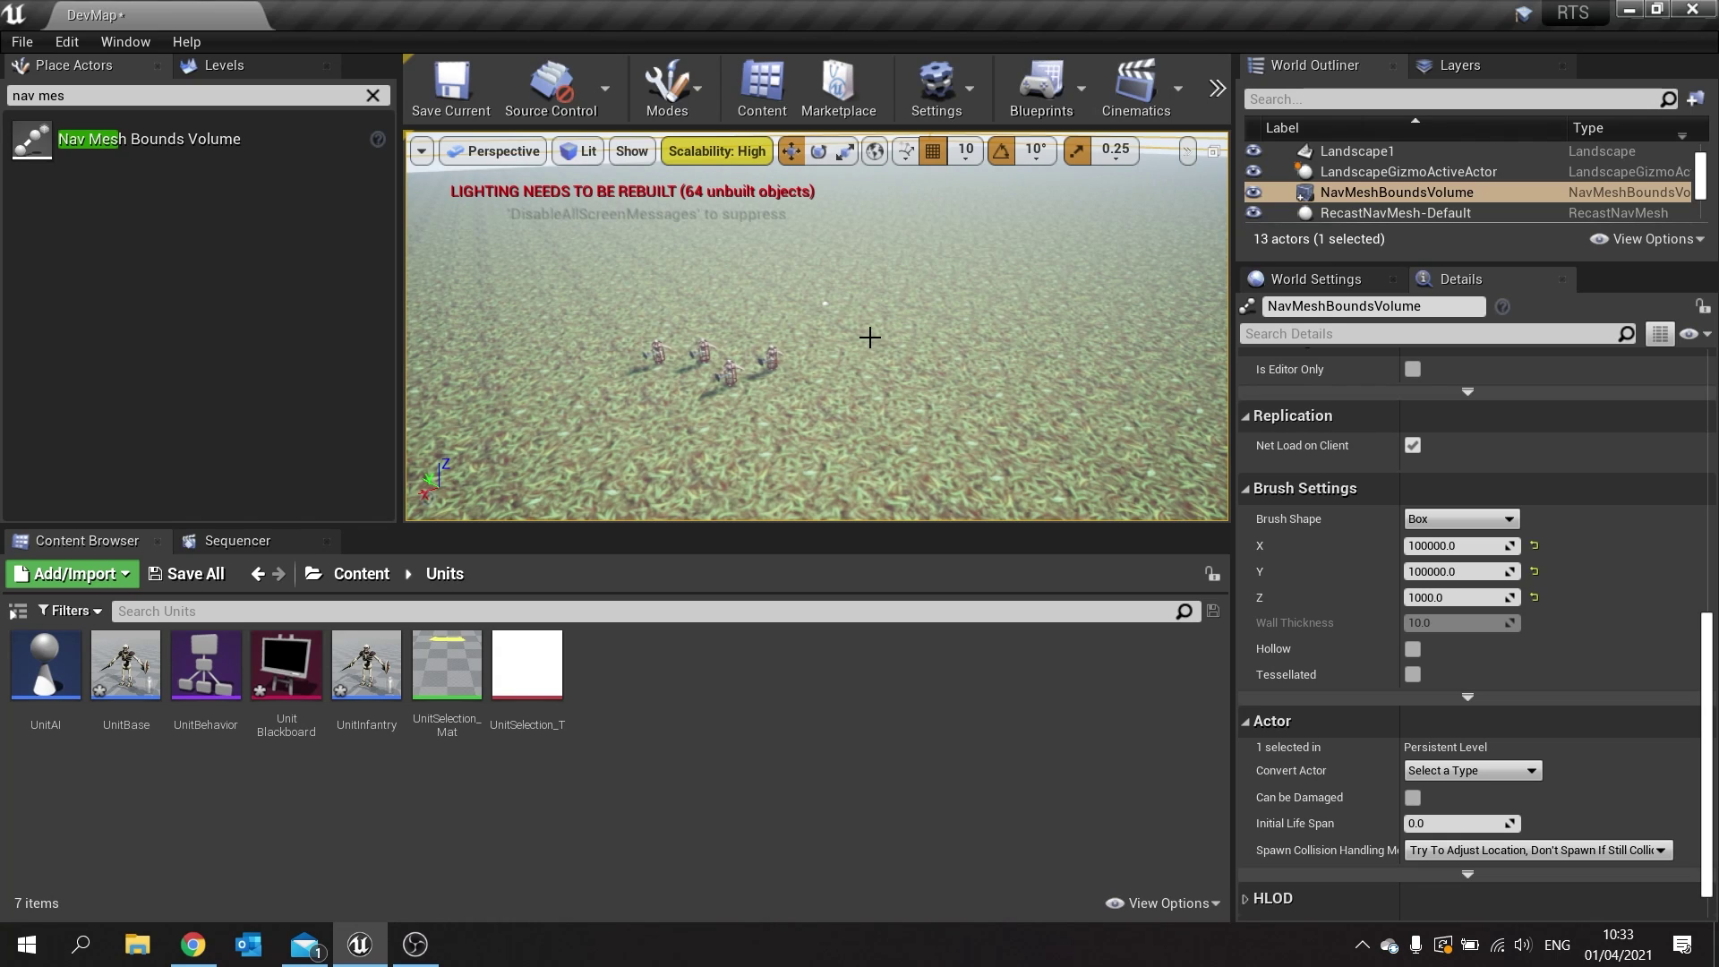
# Open the RTSController blueprint from the Content folder and add a Right Mouse Button event in empty space of its Event Graph.
pyautogui.click(361, 572)
pyautogui.doubleClick(448, 705)
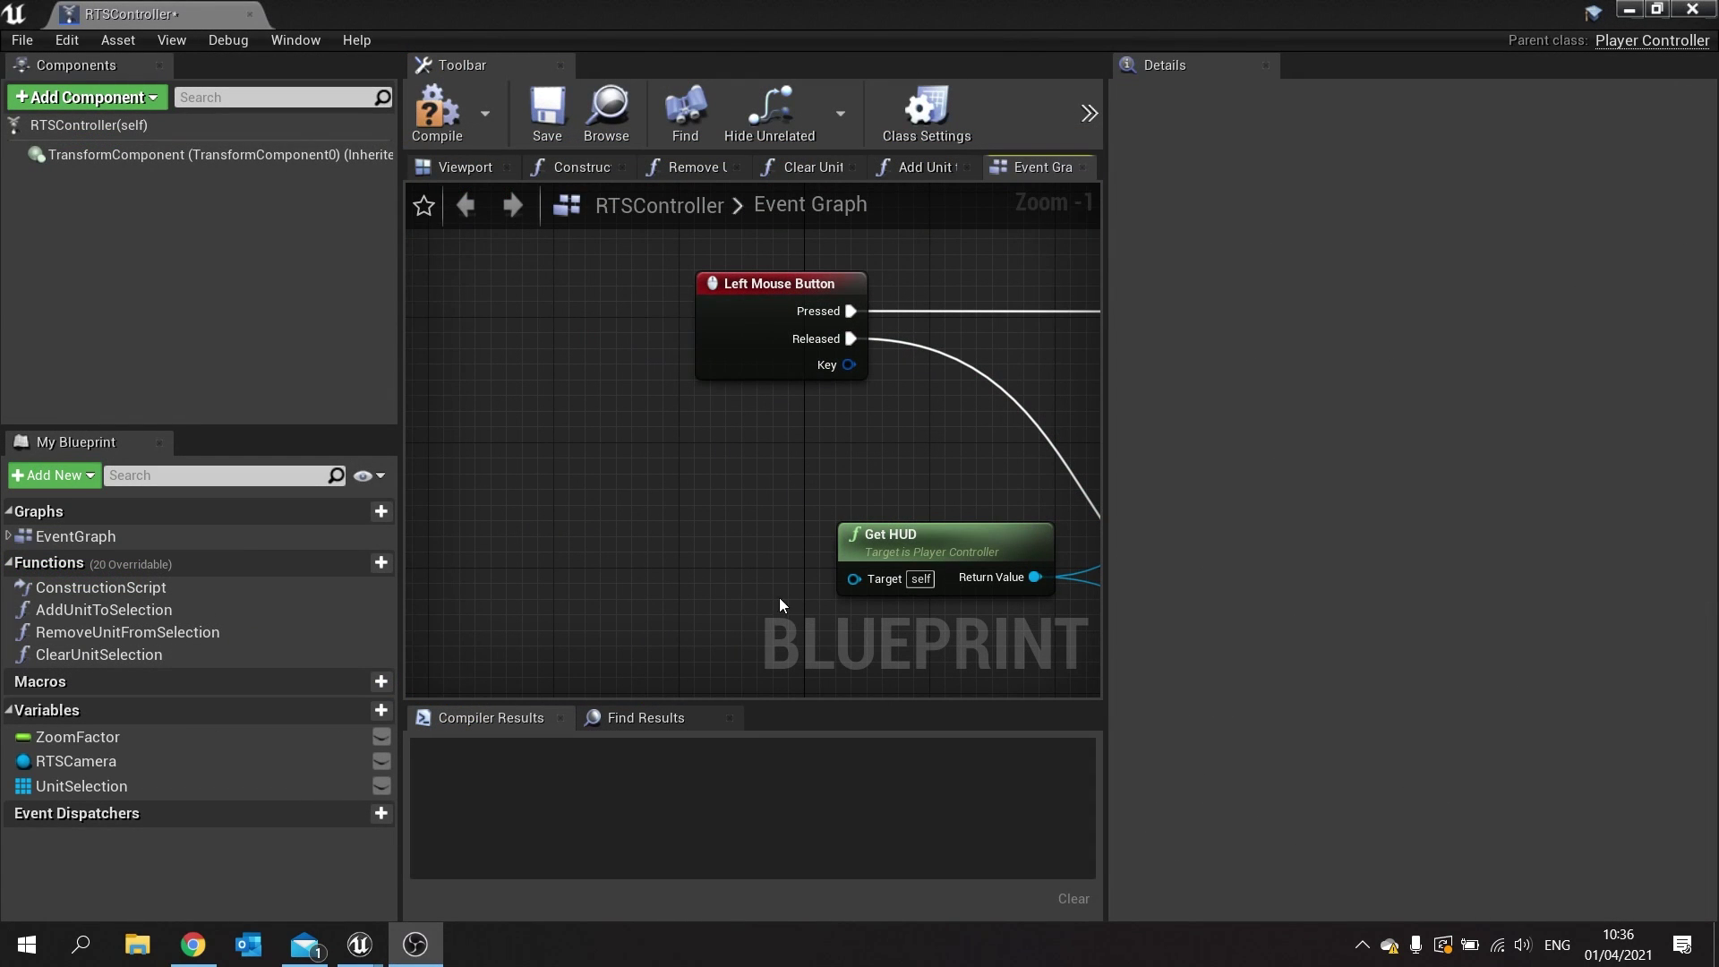
pyautogui.moveTo(773, 582); pyautogui.dragTo(683, 422, button='right')
pyautogui.moveTo(716, 587); pyautogui.dragTo(671, 512, button='right')
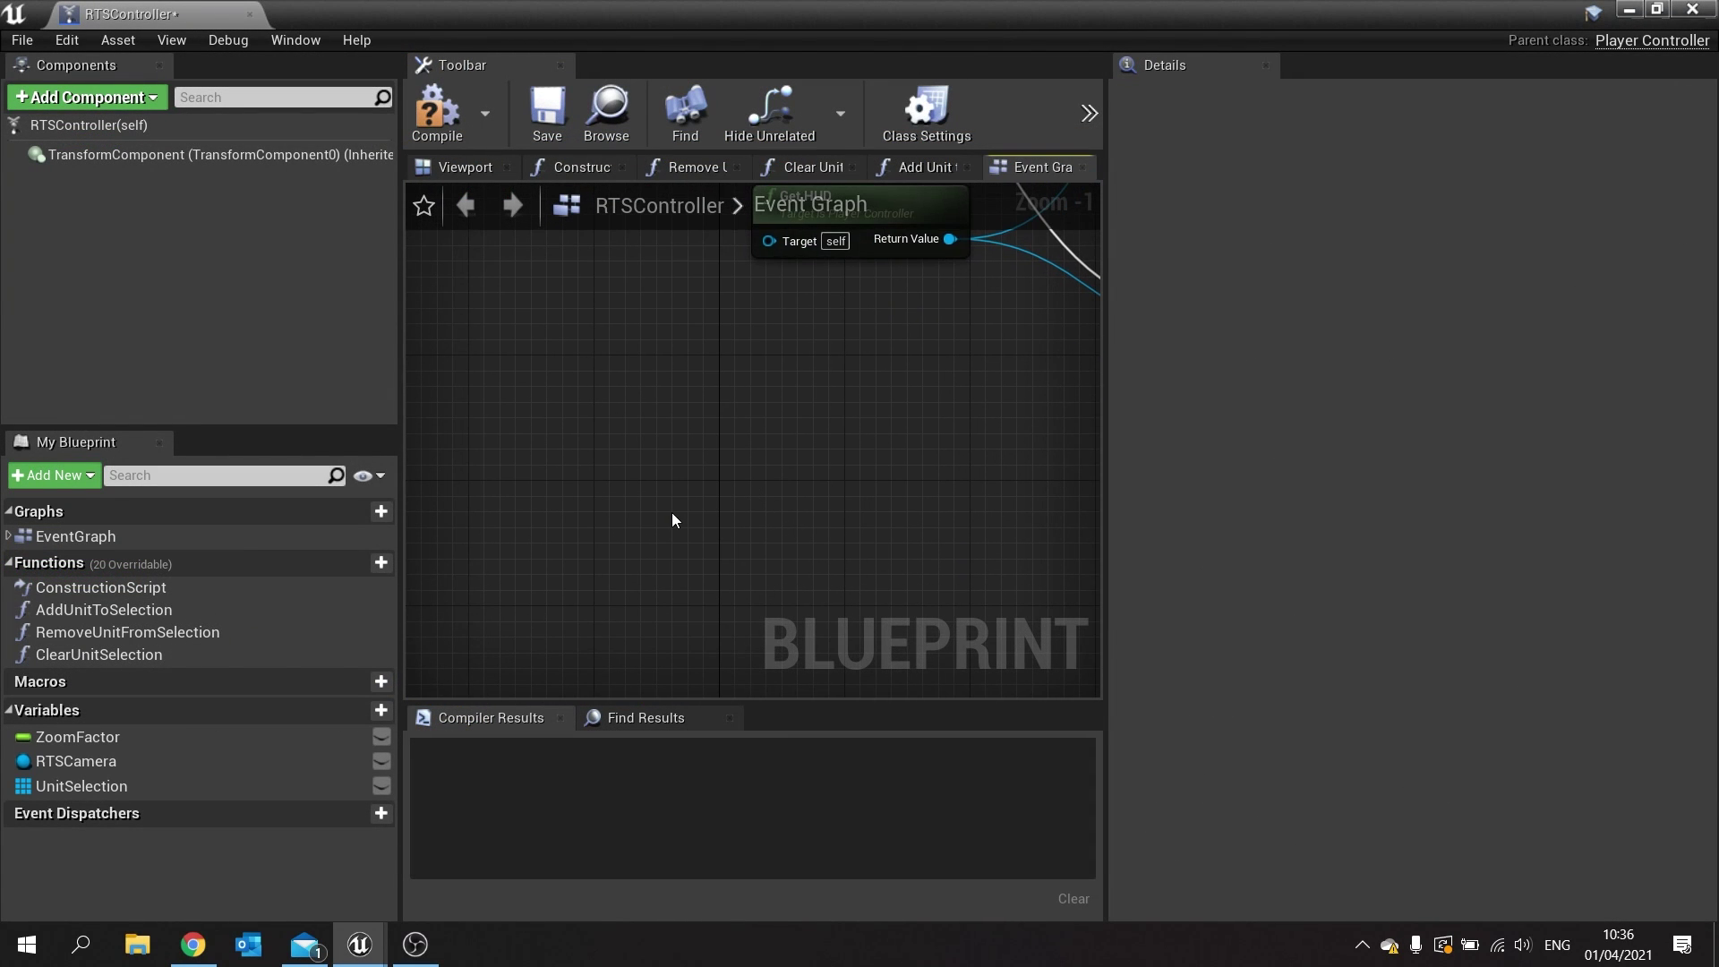
pyautogui.rightClick(674, 508)
pyautogui.write('right mou')
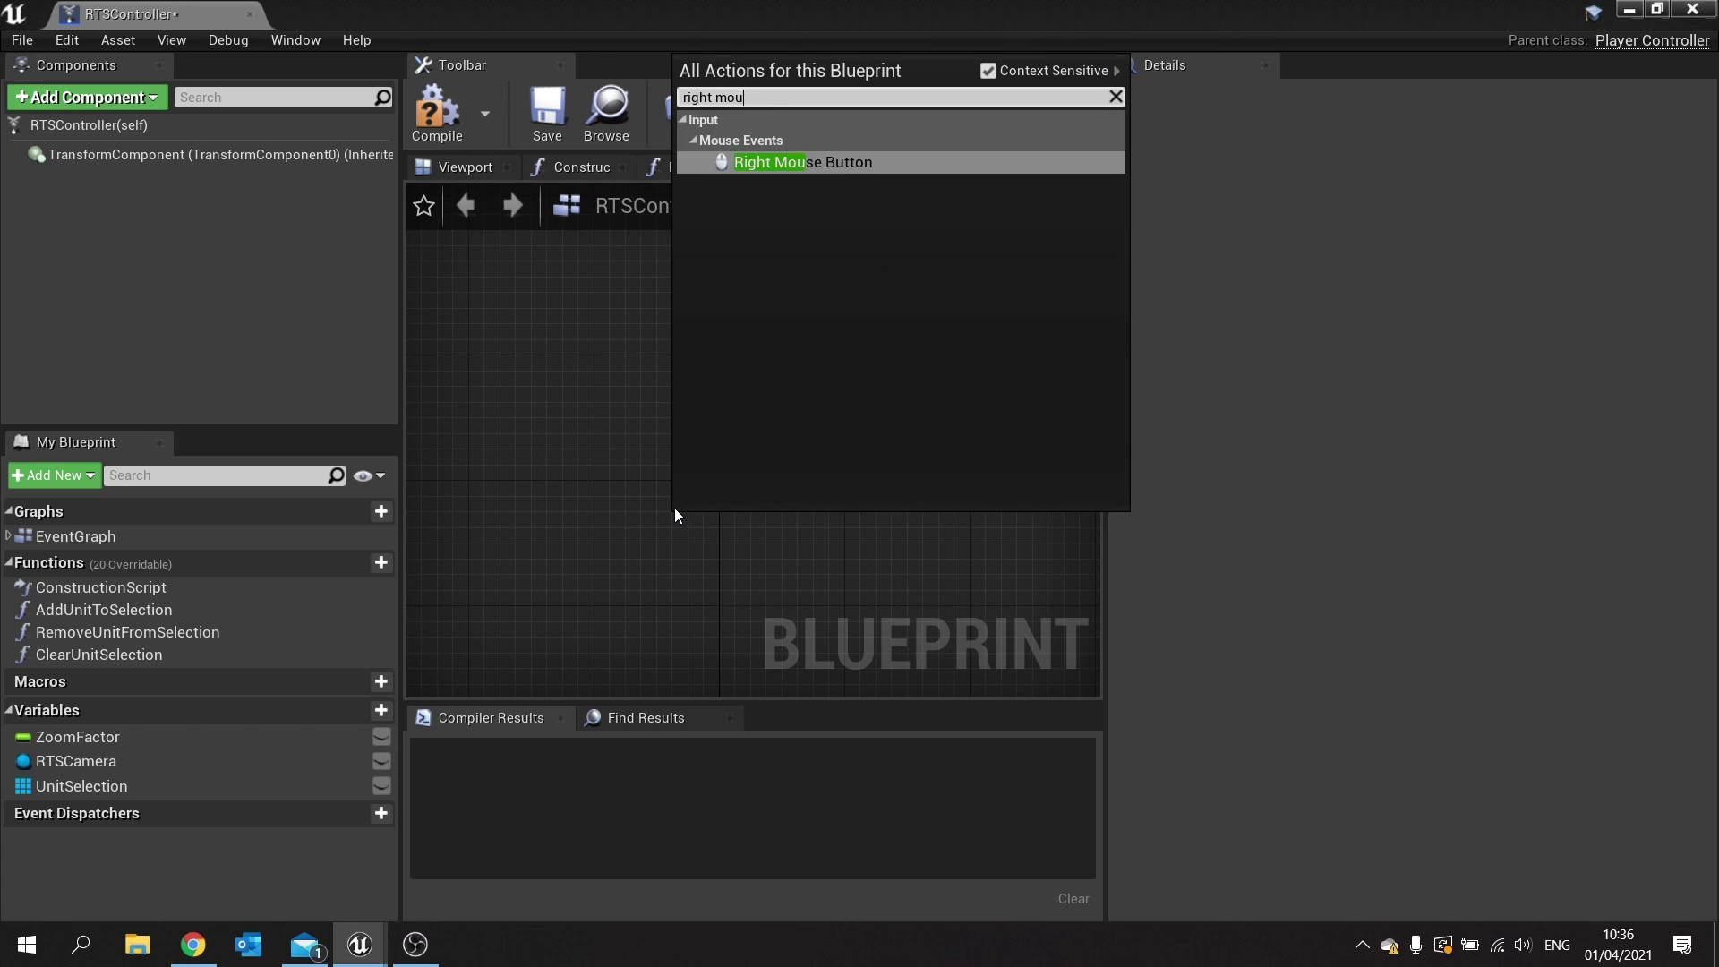
pyautogui.press('Return')
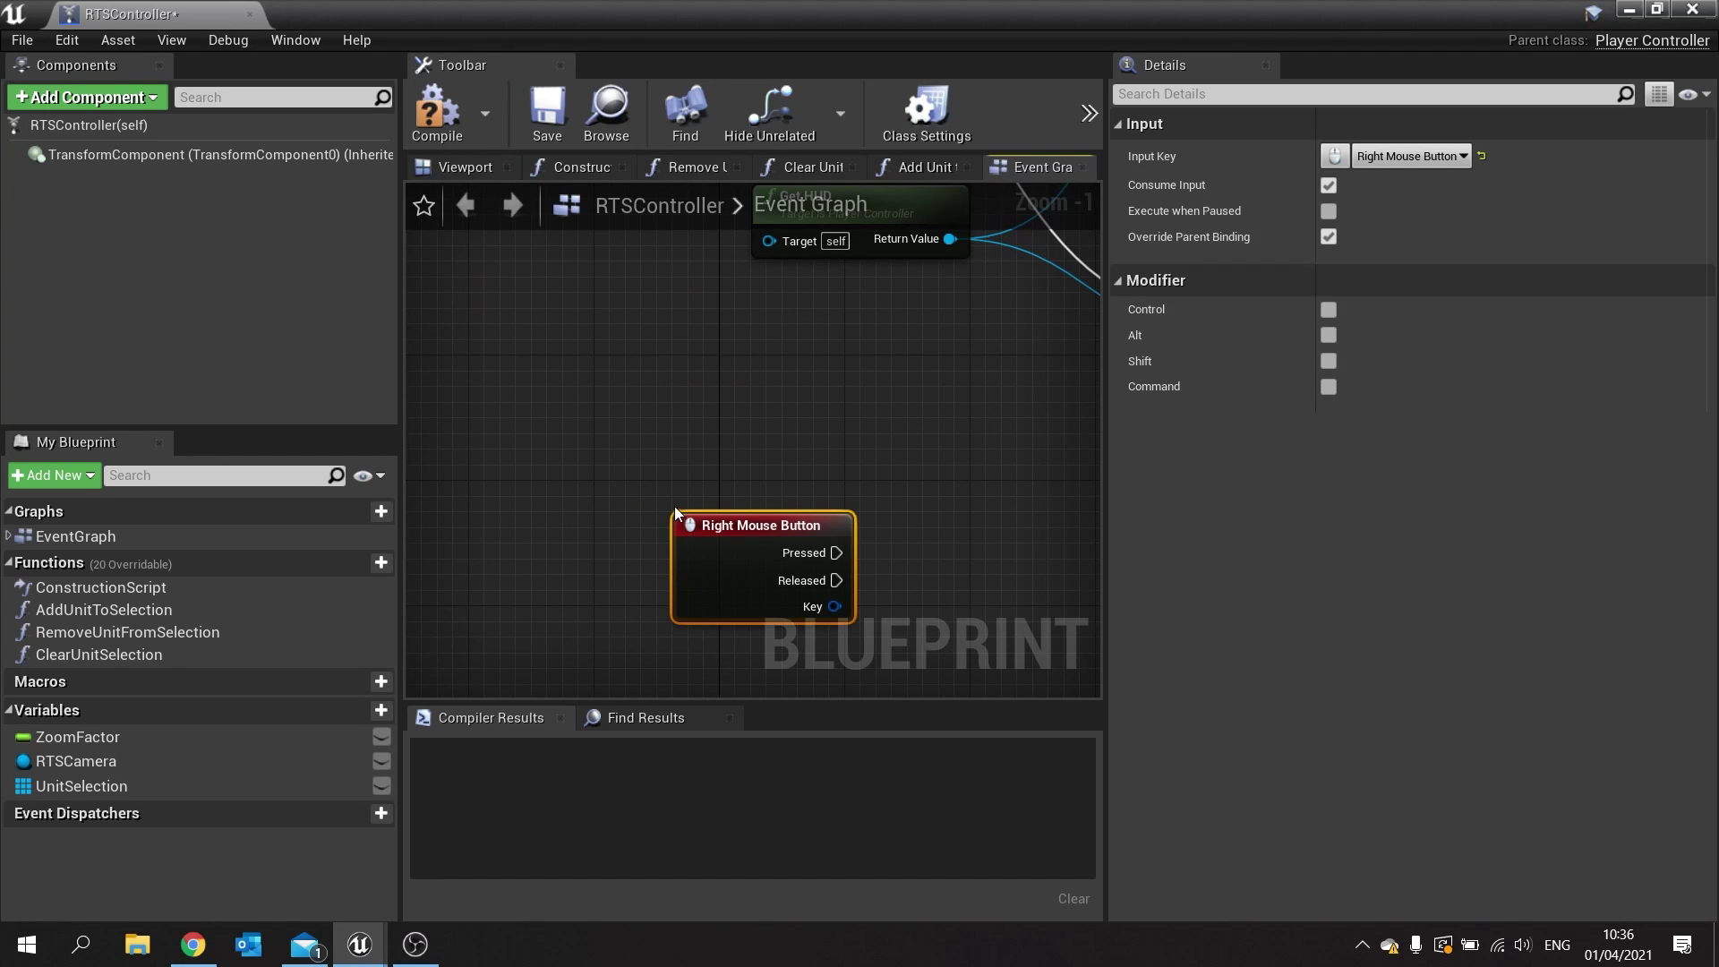
# Copy the Get Hit Result Under Cursor by Channel and Branch nodes from the Left Mouse Button logic.
pyautogui.moveTo(743, 595); pyautogui.dragTo(600, 447, button='right')
pyautogui.moveTo(599, 448); pyautogui.dragTo(569, 495)
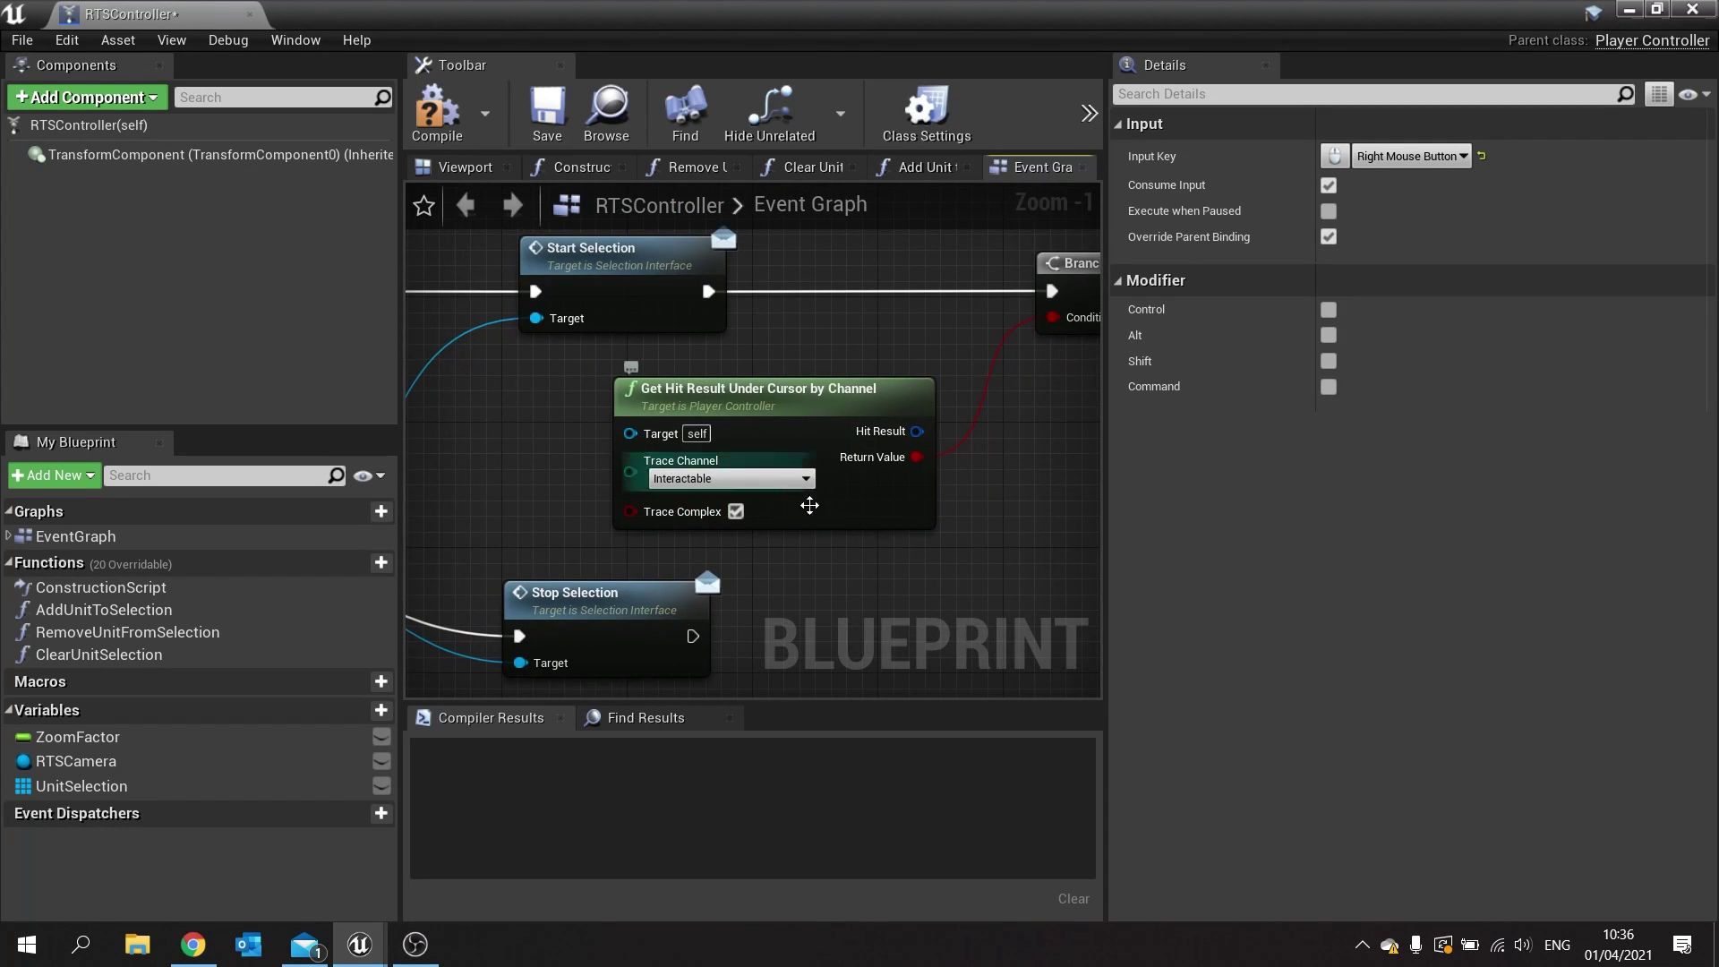
pyautogui.moveTo(920, 537); pyautogui.dragTo(986, 556, button='right')
pyautogui.moveTo(906, 476); pyautogui.dragTo(781, 482, button='right')
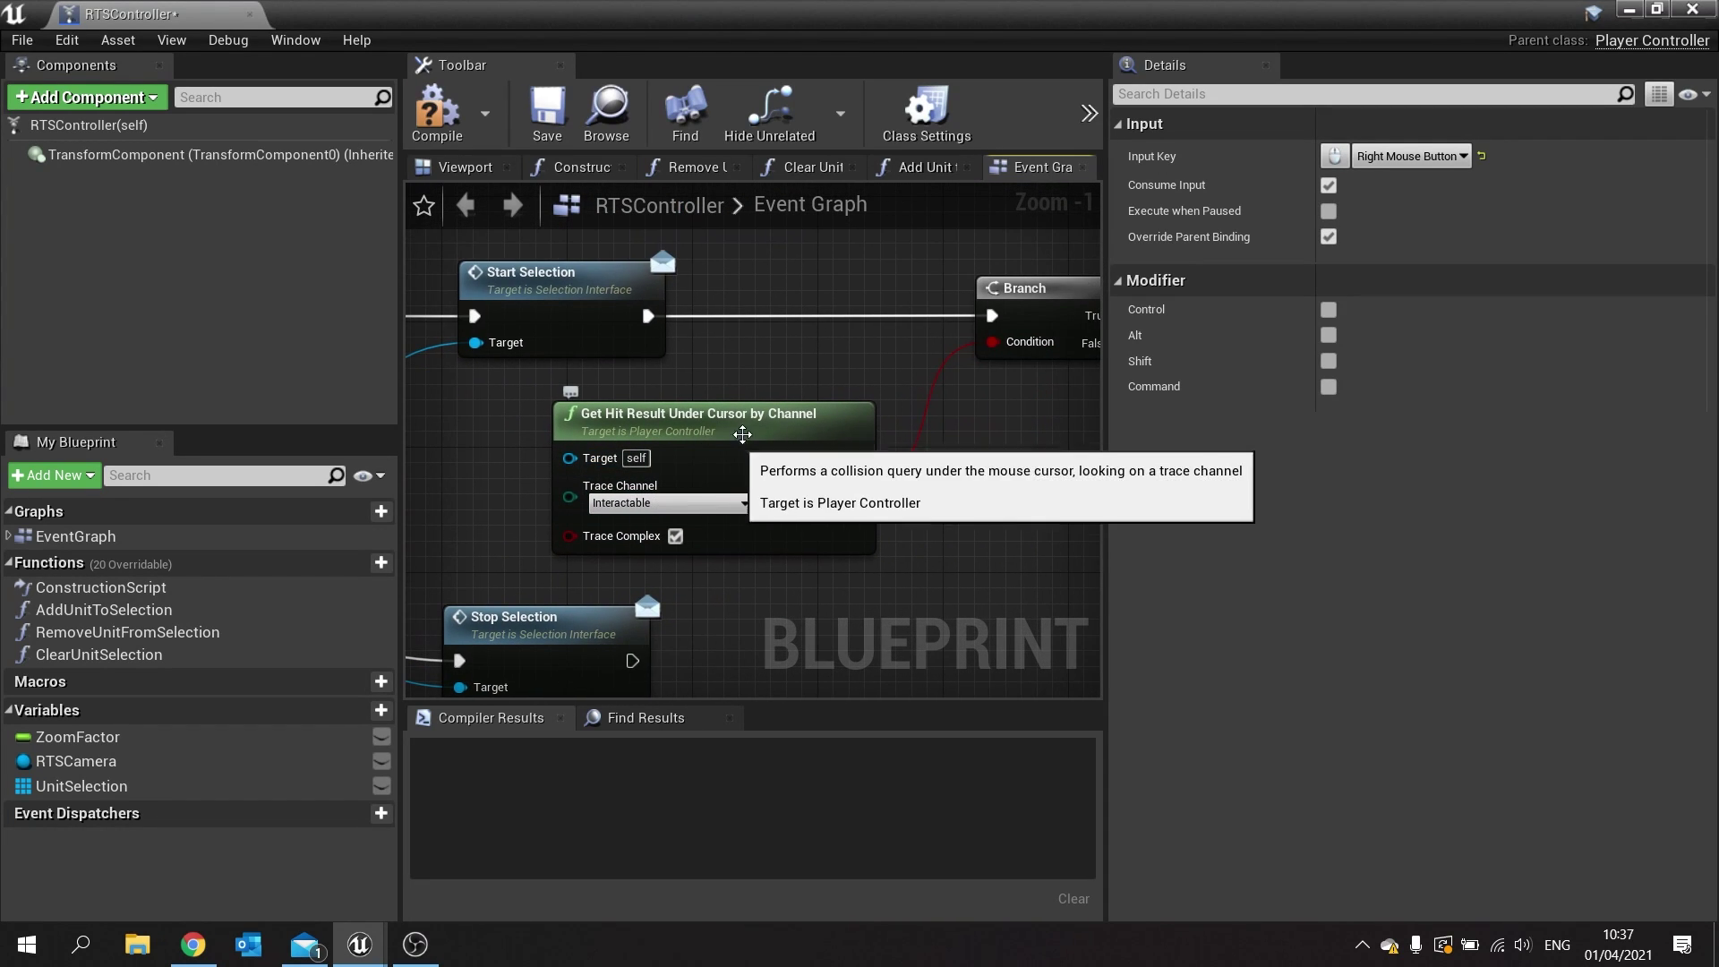
pyautogui.moveTo(950, 529); pyautogui.dragTo(795, 544, button='right')
pyautogui.moveTo(922, 584); pyautogui.dragTo(640, 332)
pyautogui.moveTo(642, 631); pyautogui.dragTo(1101, 182, button='right')
pyautogui.moveTo(913, 399); pyautogui.dragTo(678, 392, button='right')
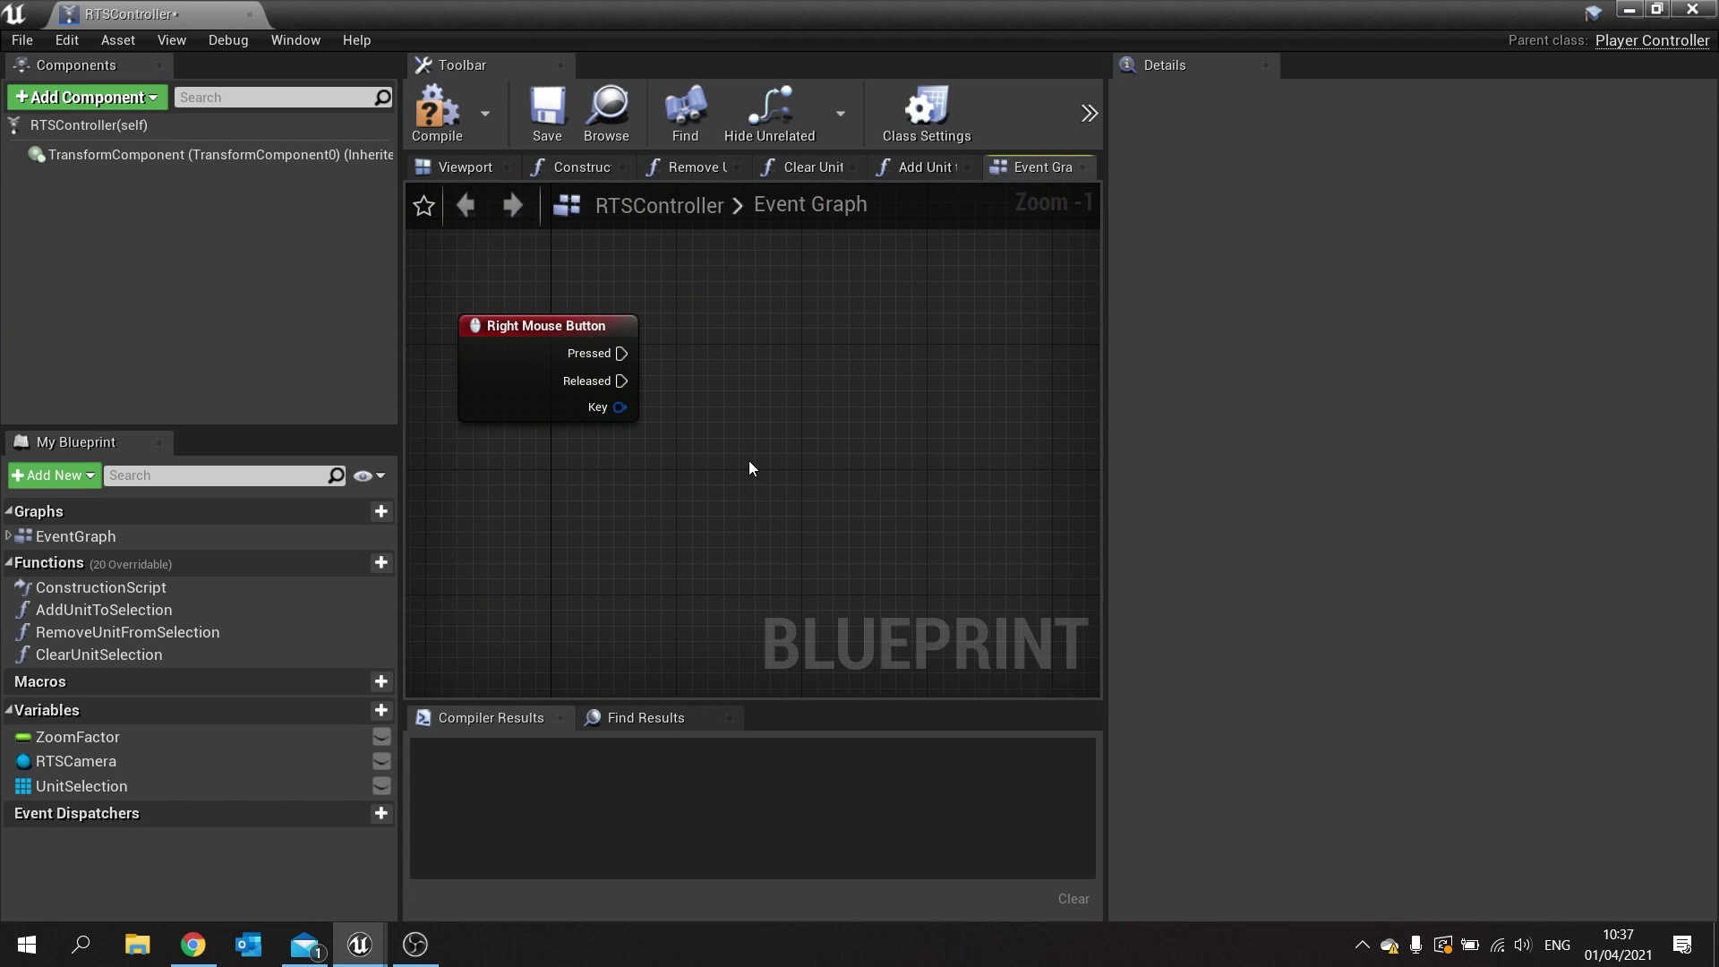
# Paste the copied nodes beside the Right Mouse Button event, and connect its Pressed output to the Branch.
pyautogui.hotkey('ctrl', 'v')
pyautogui.moveTo(987, 402); pyautogui.dragTo(610, 356)
pyautogui.moveTo(841, 357); pyautogui.dragTo(810, 326)
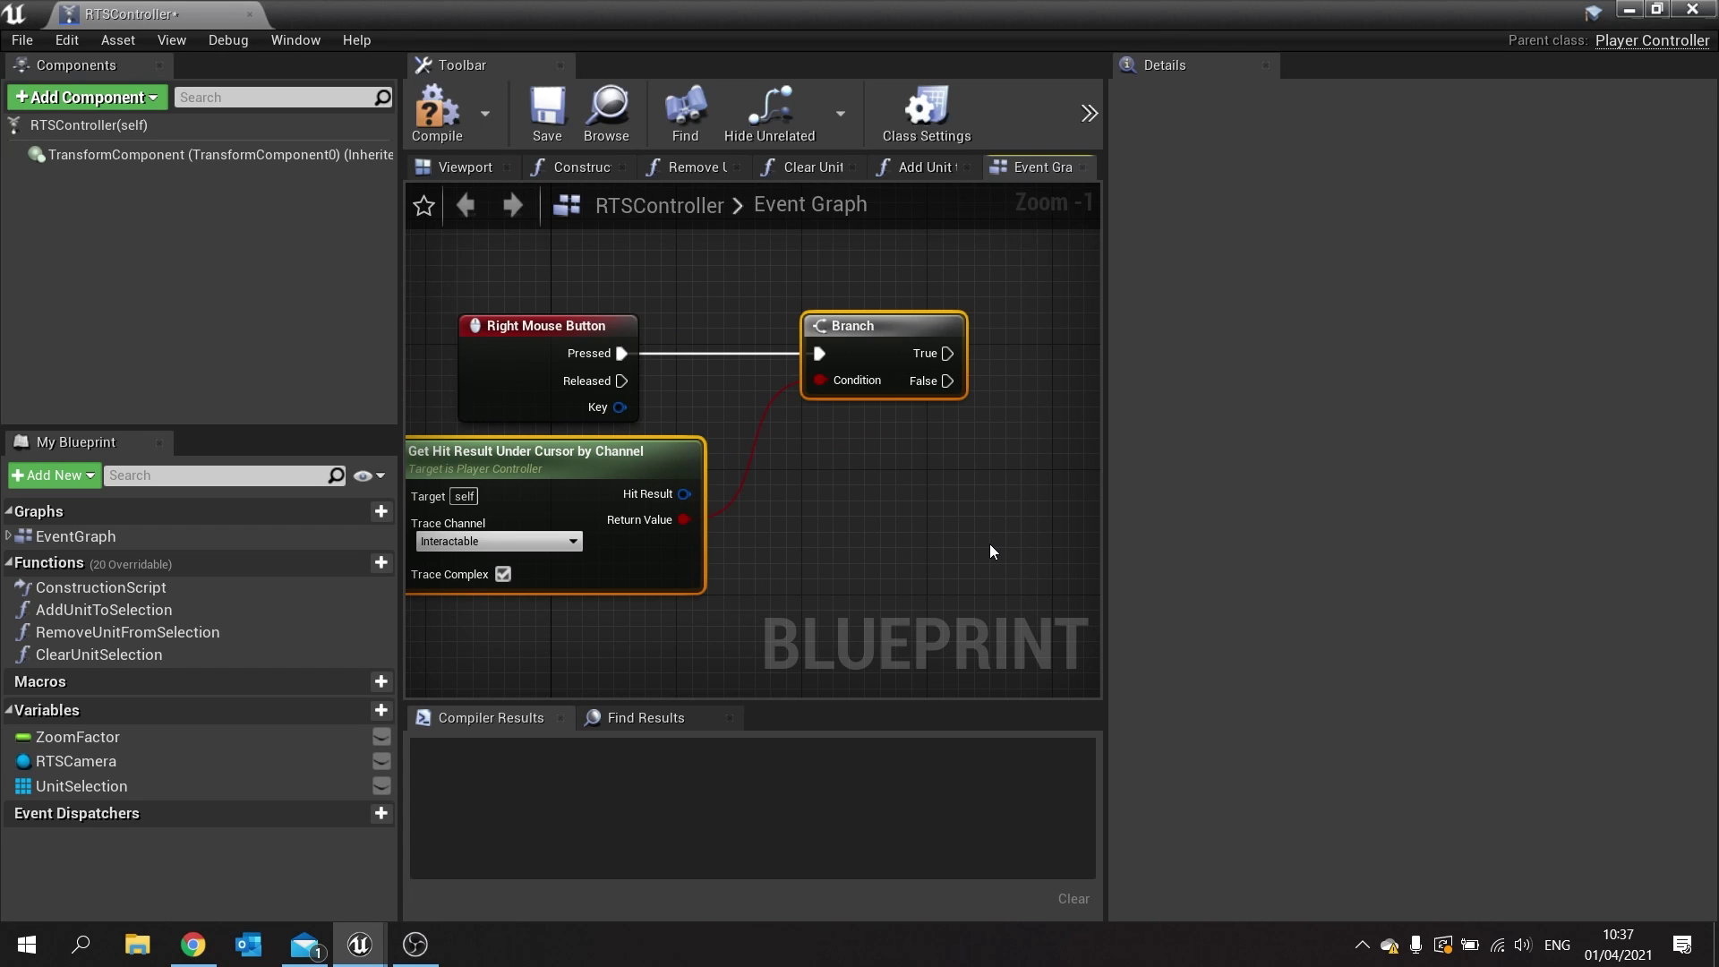
pyautogui.moveTo(935, 395); pyautogui.dragTo(811, 331, button='right')
pyautogui.moveTo(925, 464); pyautogui.dragTo(1181, 460, button='right')
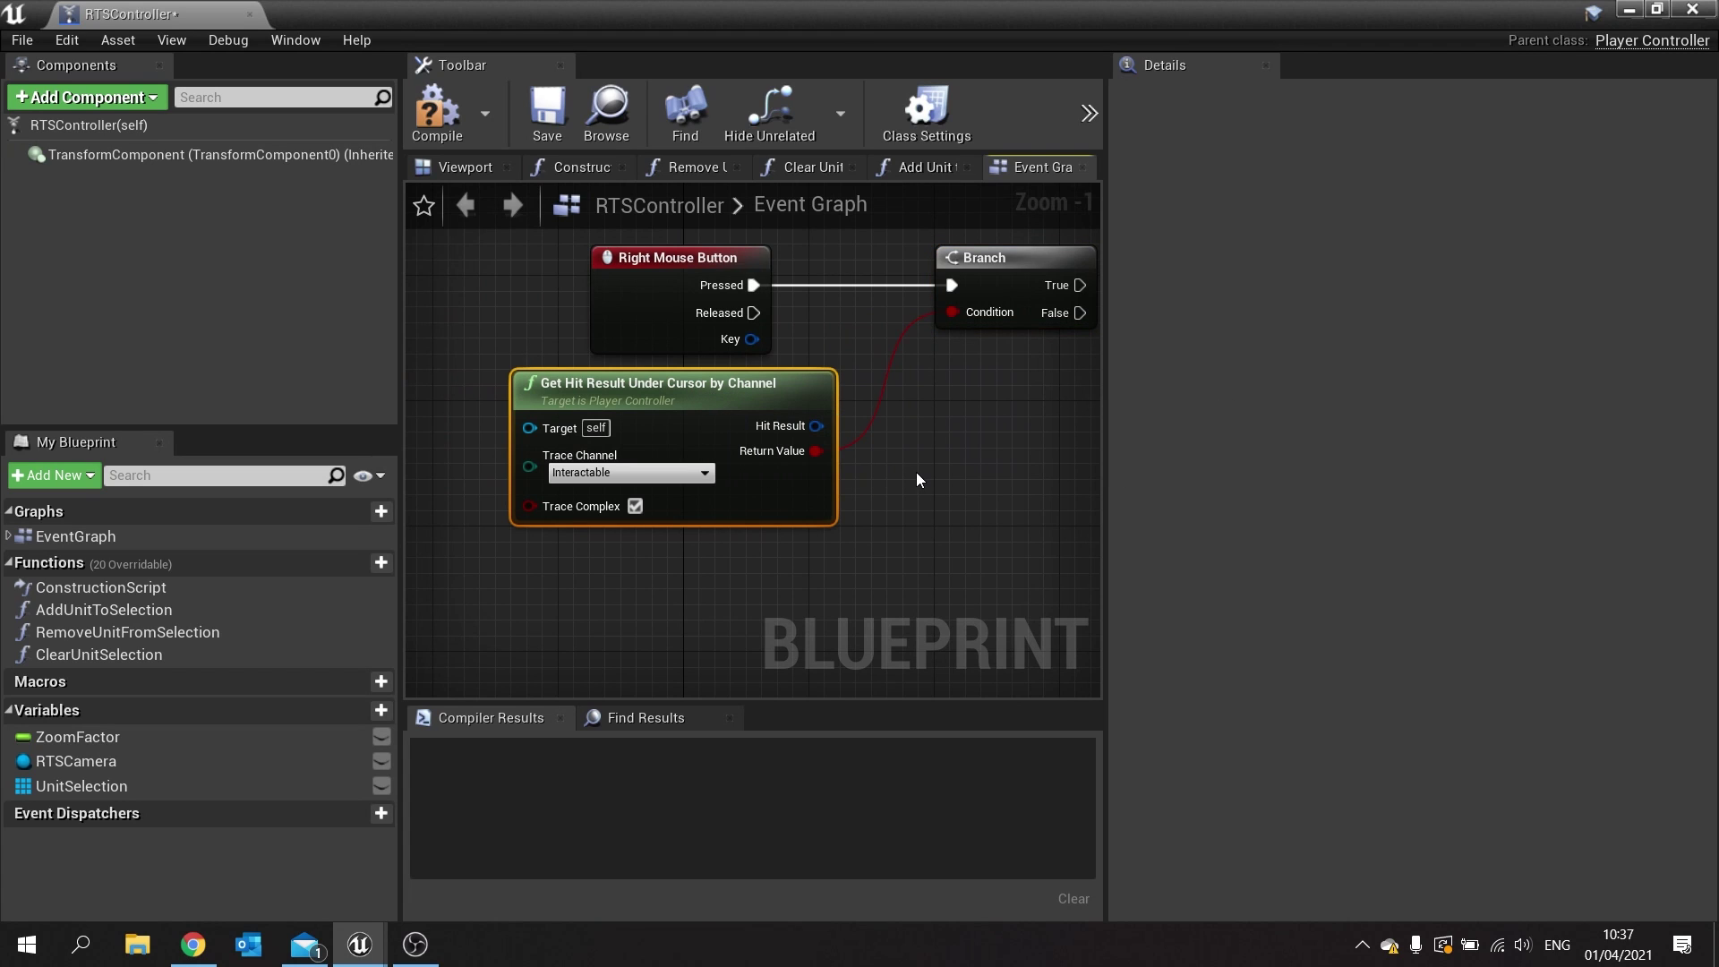
# Paste another Get Hit Result Under Cursor by Channel node below the new Branch and set its Trace Channel to Visibility.
pyautogui.moveTo(925, 475); pyautogui.dragTo(649, 510, button='right')
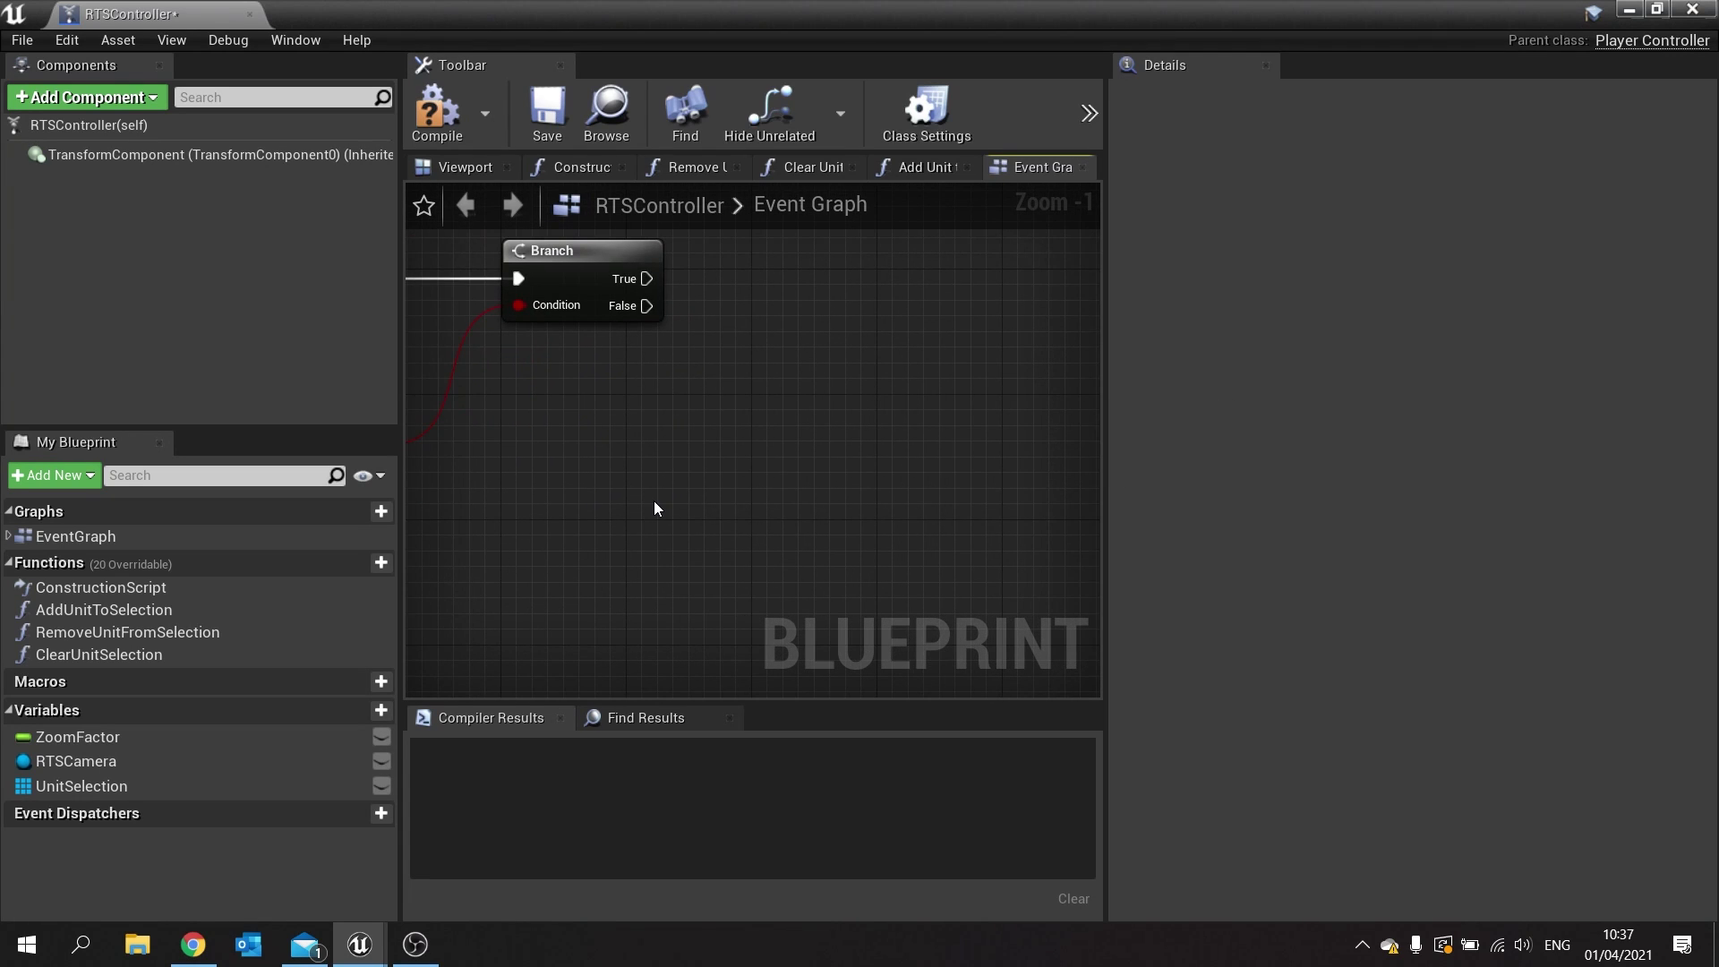
pyautogui.hotkey('ctrl', 'v')
pyautogui.moveTo(785, 519); pyautogui.dragTo(639, 530)
pyautogui.moveTo(813, 592); pyautogui.dragTo(788, 506, button='right')
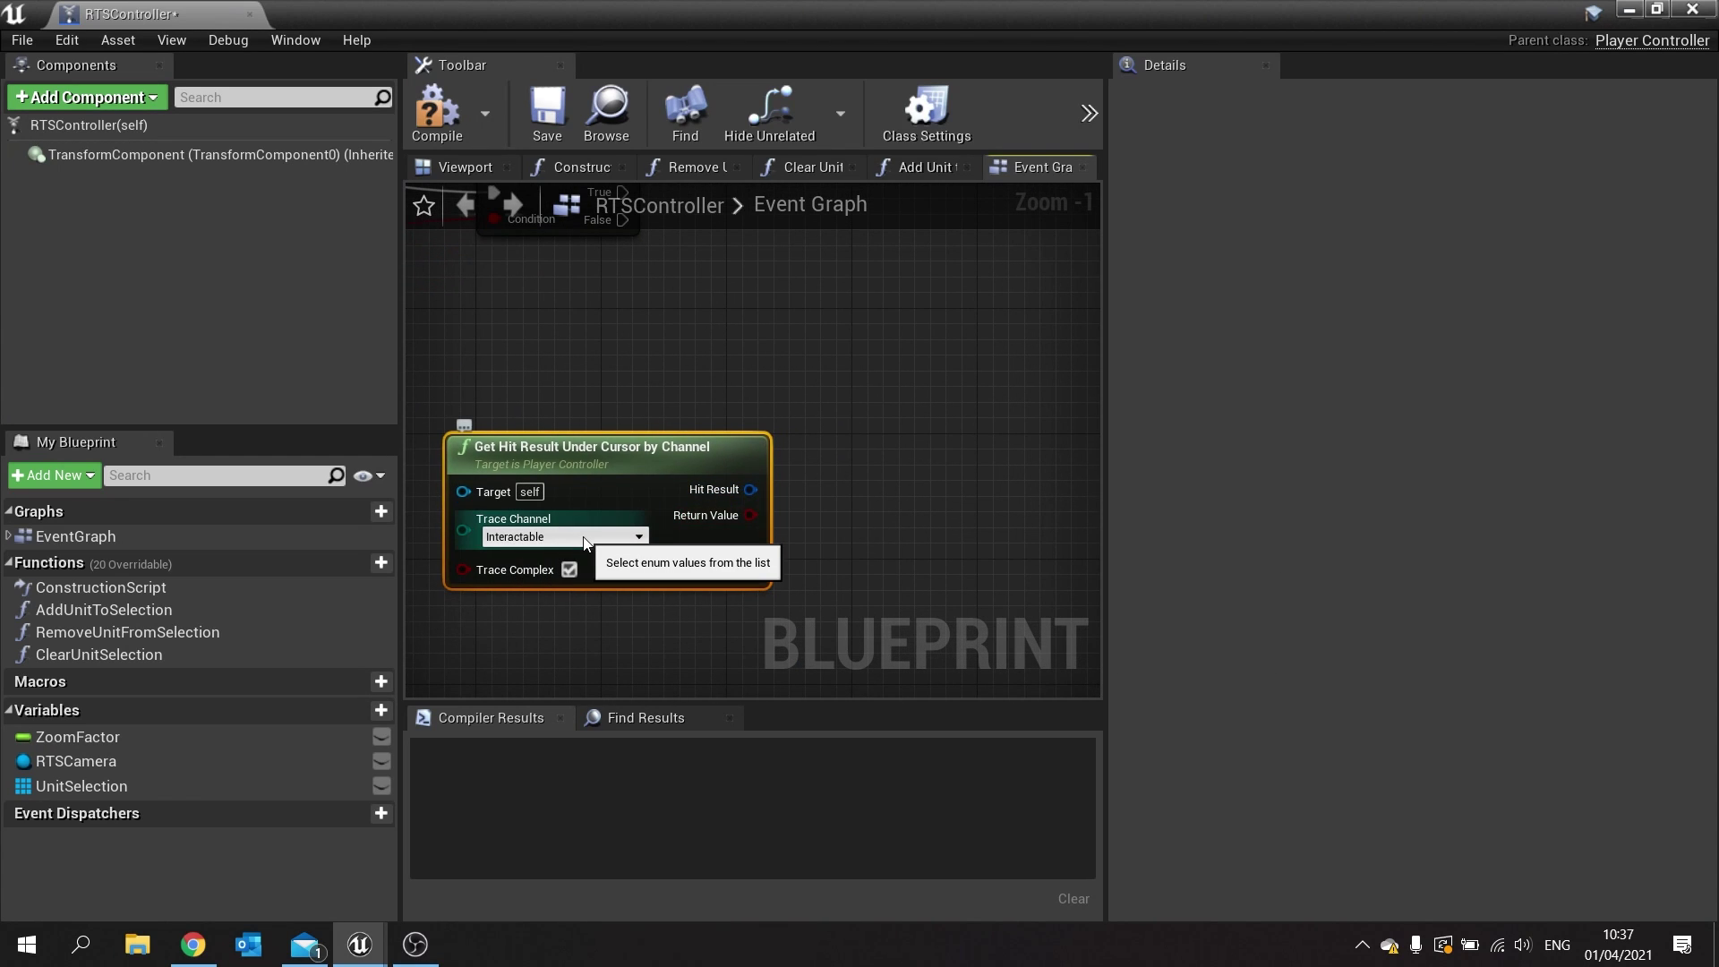
pyautogui.click(510, 555)
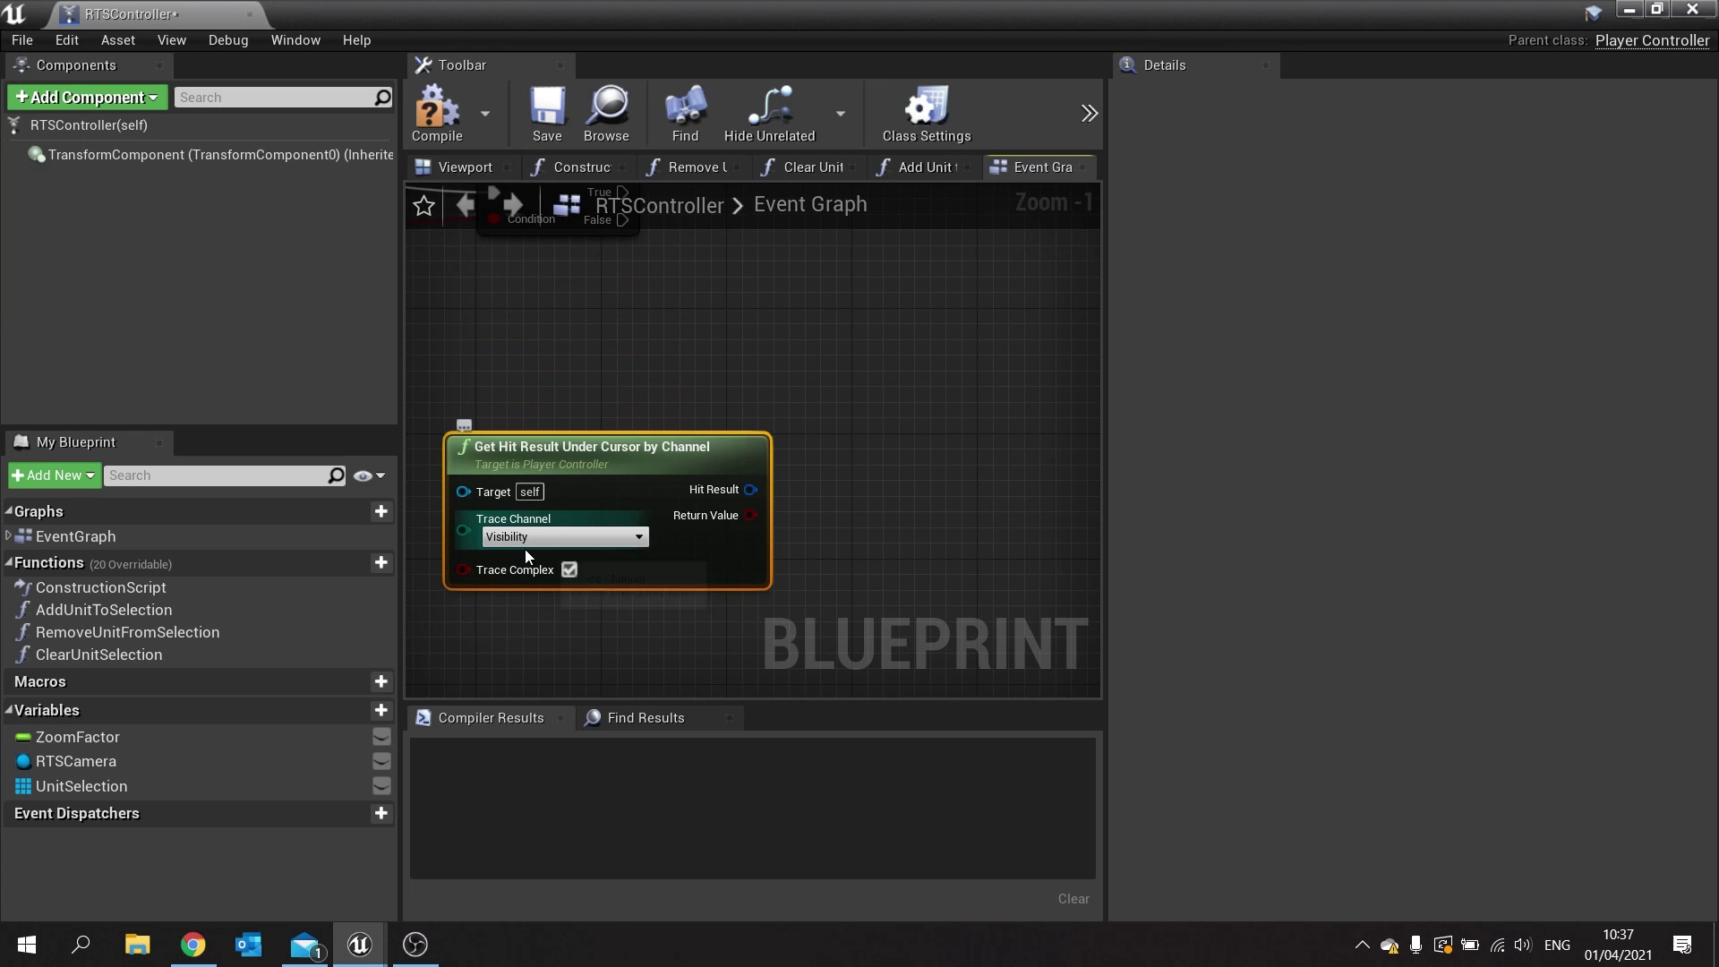
# Split the Hit Result struct pin of the Visibility trace node into its separate elements.
pyautogui.rightClick(744, 491)
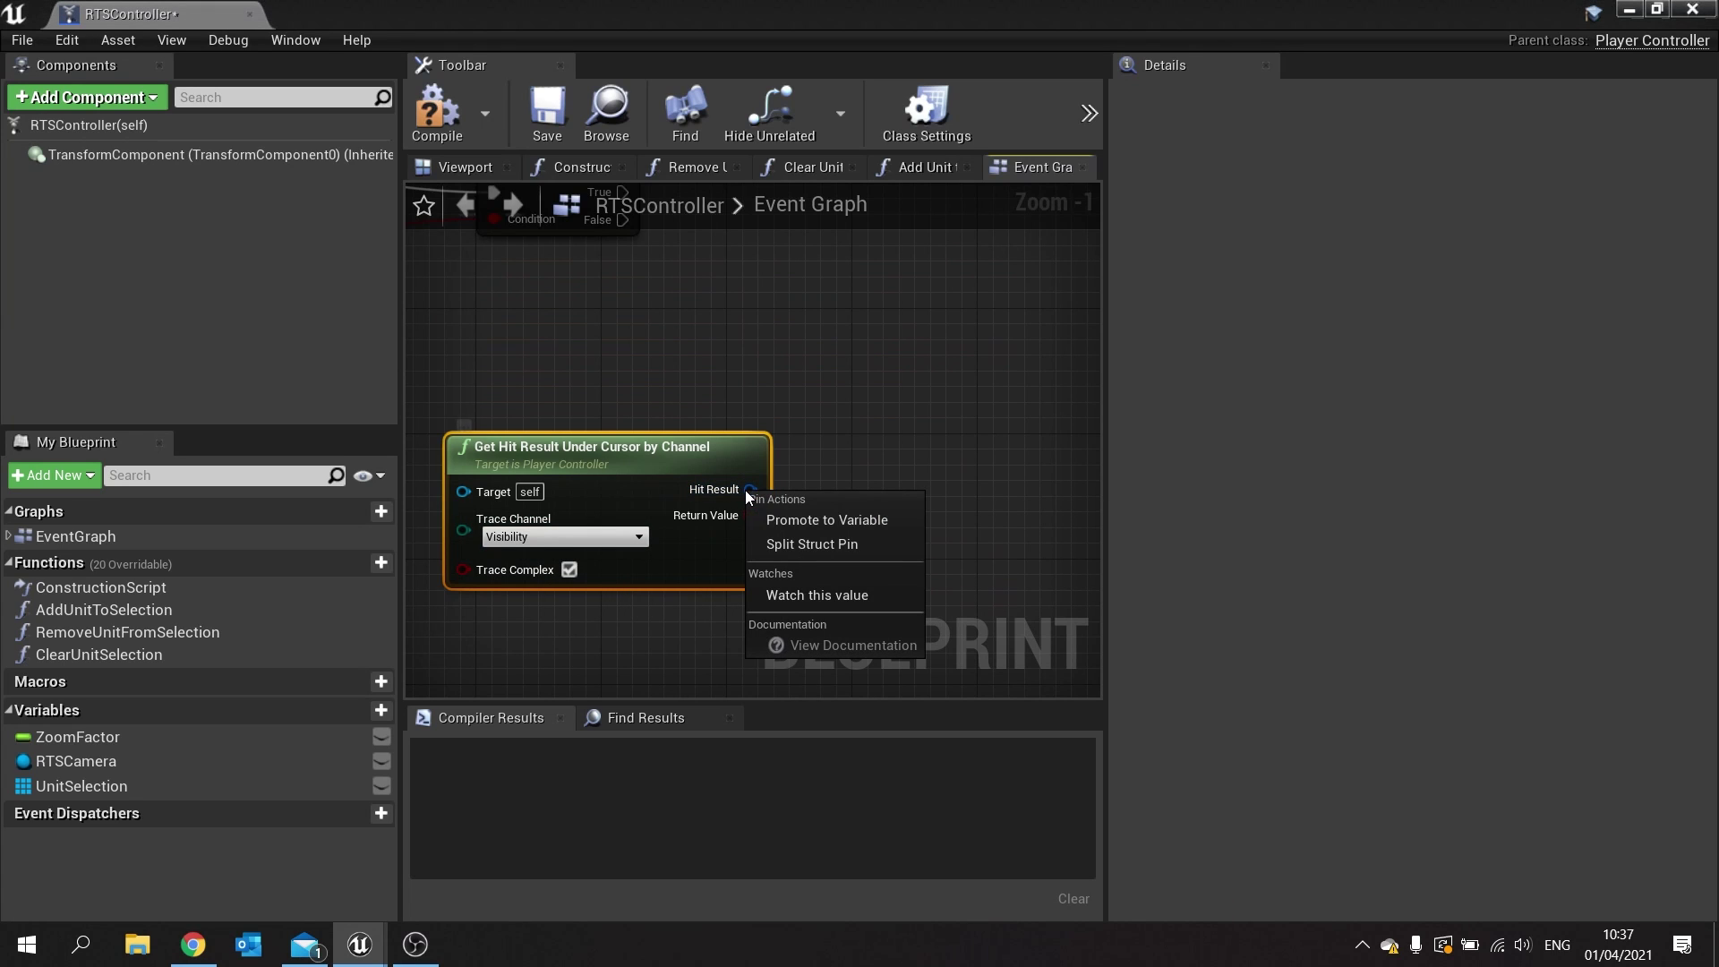
pyautogui.click(805, 549)
pyautogui.moveTo(745, 469); pyautogui.dragTo(667, 422)
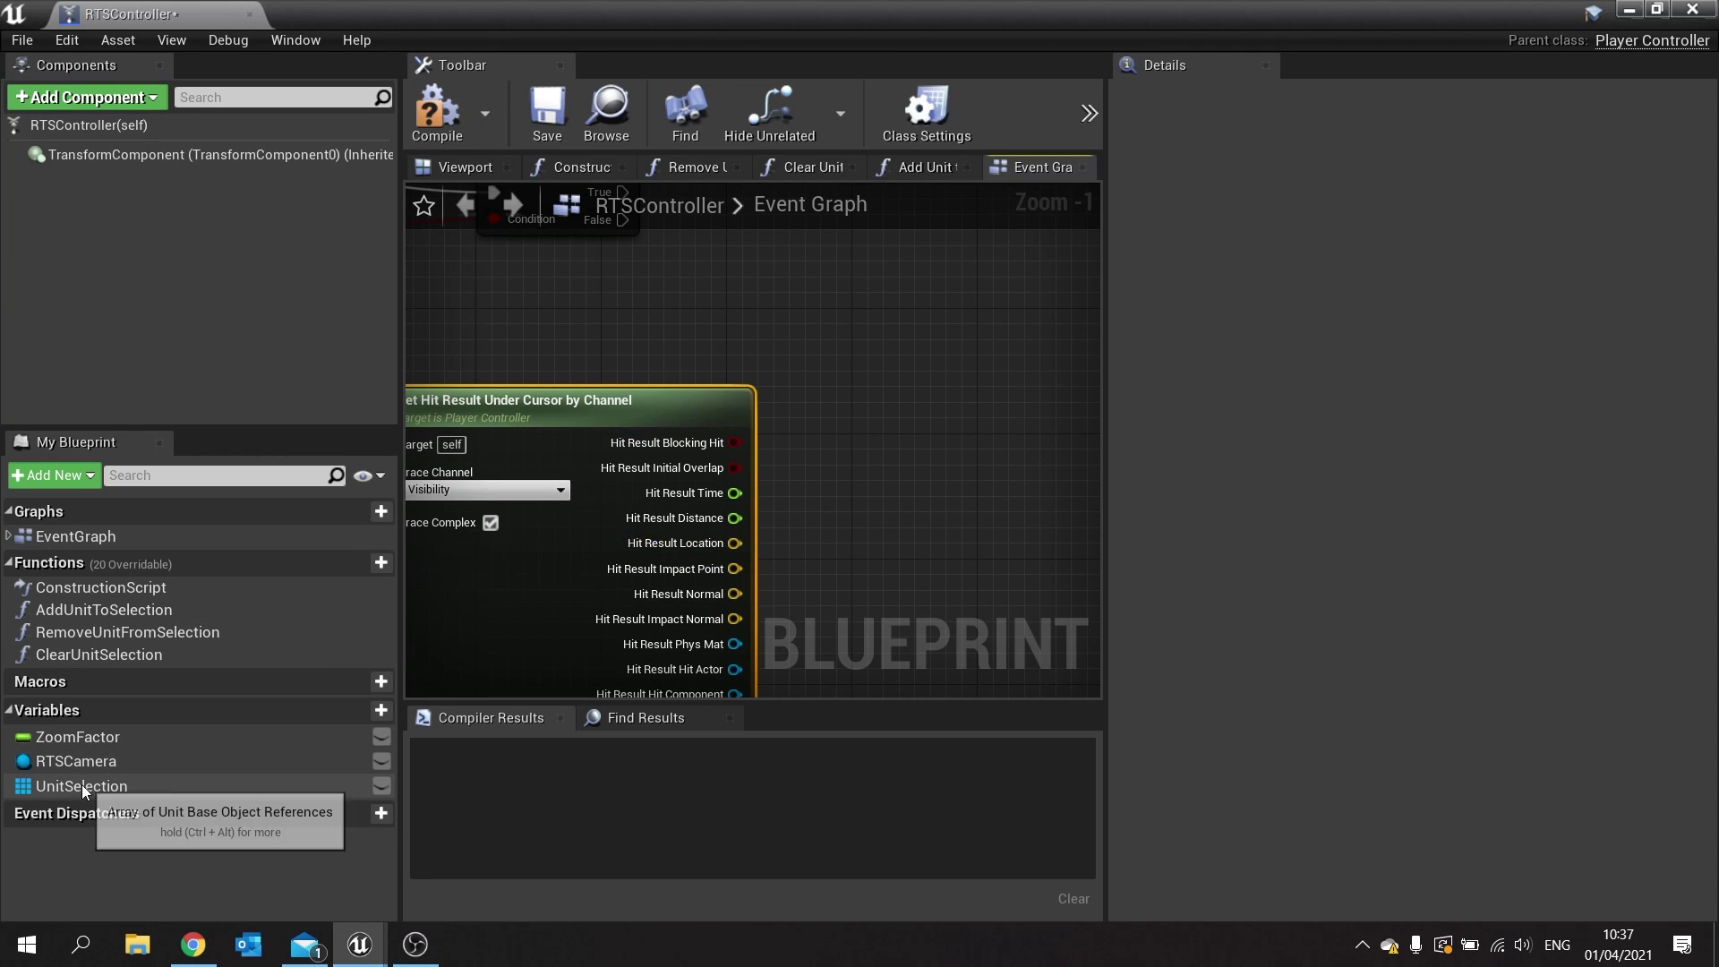
# Add a getter for the UnitSelection array above the Visibility trace node and feed it into a new For Each Loop.
pyautogui.moveTo(60, 789); pyautogui.dragTo(507, 696)
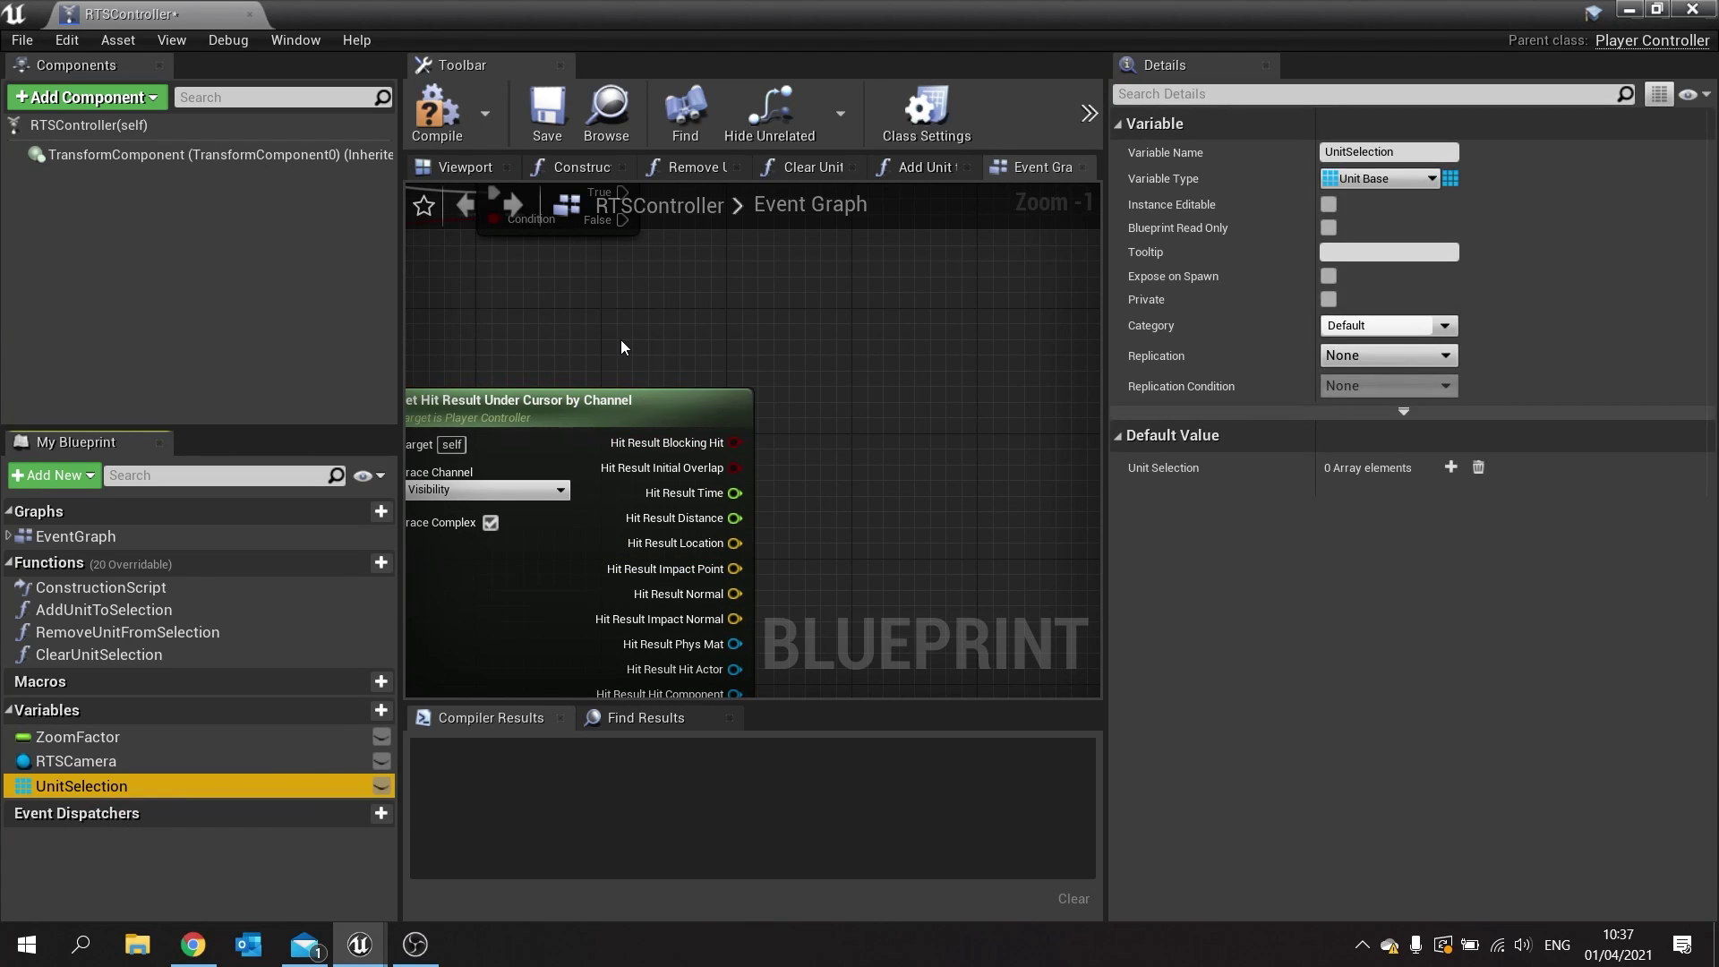
pyautogui.keyDown('ctrl'); pyautogui.moveTo(624, 347); pyautogui.dragTo(626, 348); pyautogui.keyUp('ctrl')
pyautogui.moveTo(733, 362); pyautogui.dragTo(839, 347)
pyautogui.write('foreac')
pyautogui.press('Return')
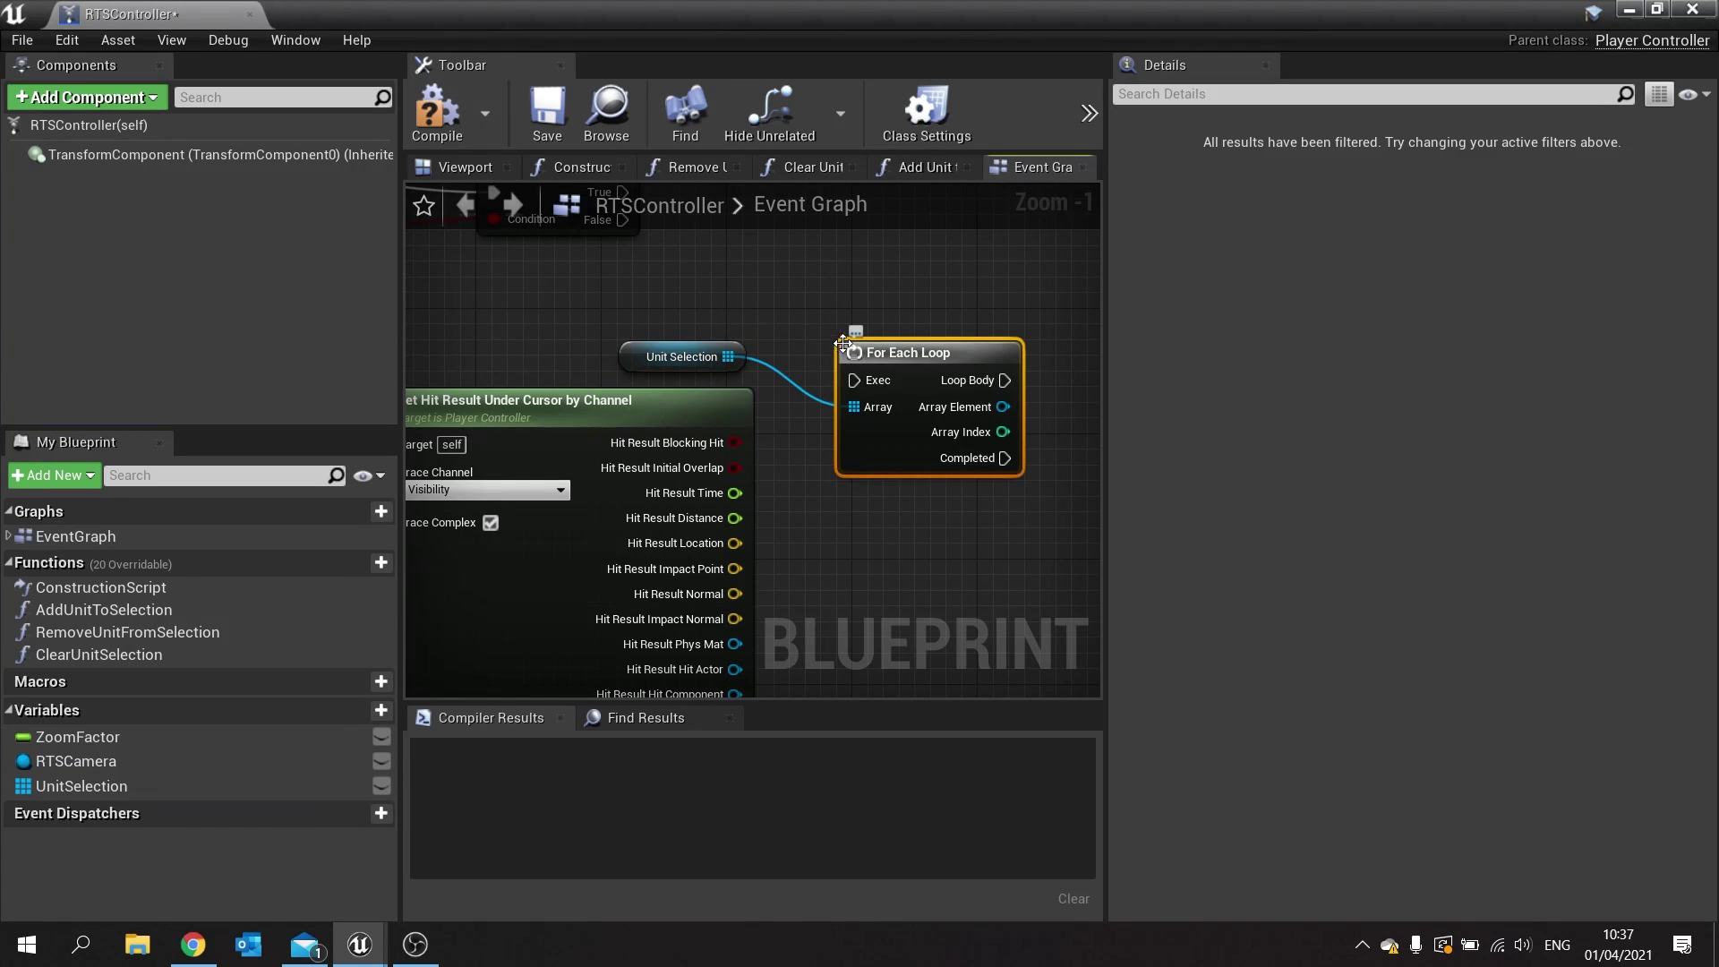
# Connect the Right Mouse Button Branch's execution output to the For Each Loop's Exec input.
pyautogui.moveTo(840, 347); pyautogui.dragTo(828, 414, button='right')
pyautogui.moveTo(828, 413); pyautogui.dragTo(856, 473)
pyautogui.moveTo(987, 580); pyautogui.dragTo(956, 533)
pyautogui.moveTo(956, 532); pyautogui.dragTo(633, 441, button='right')
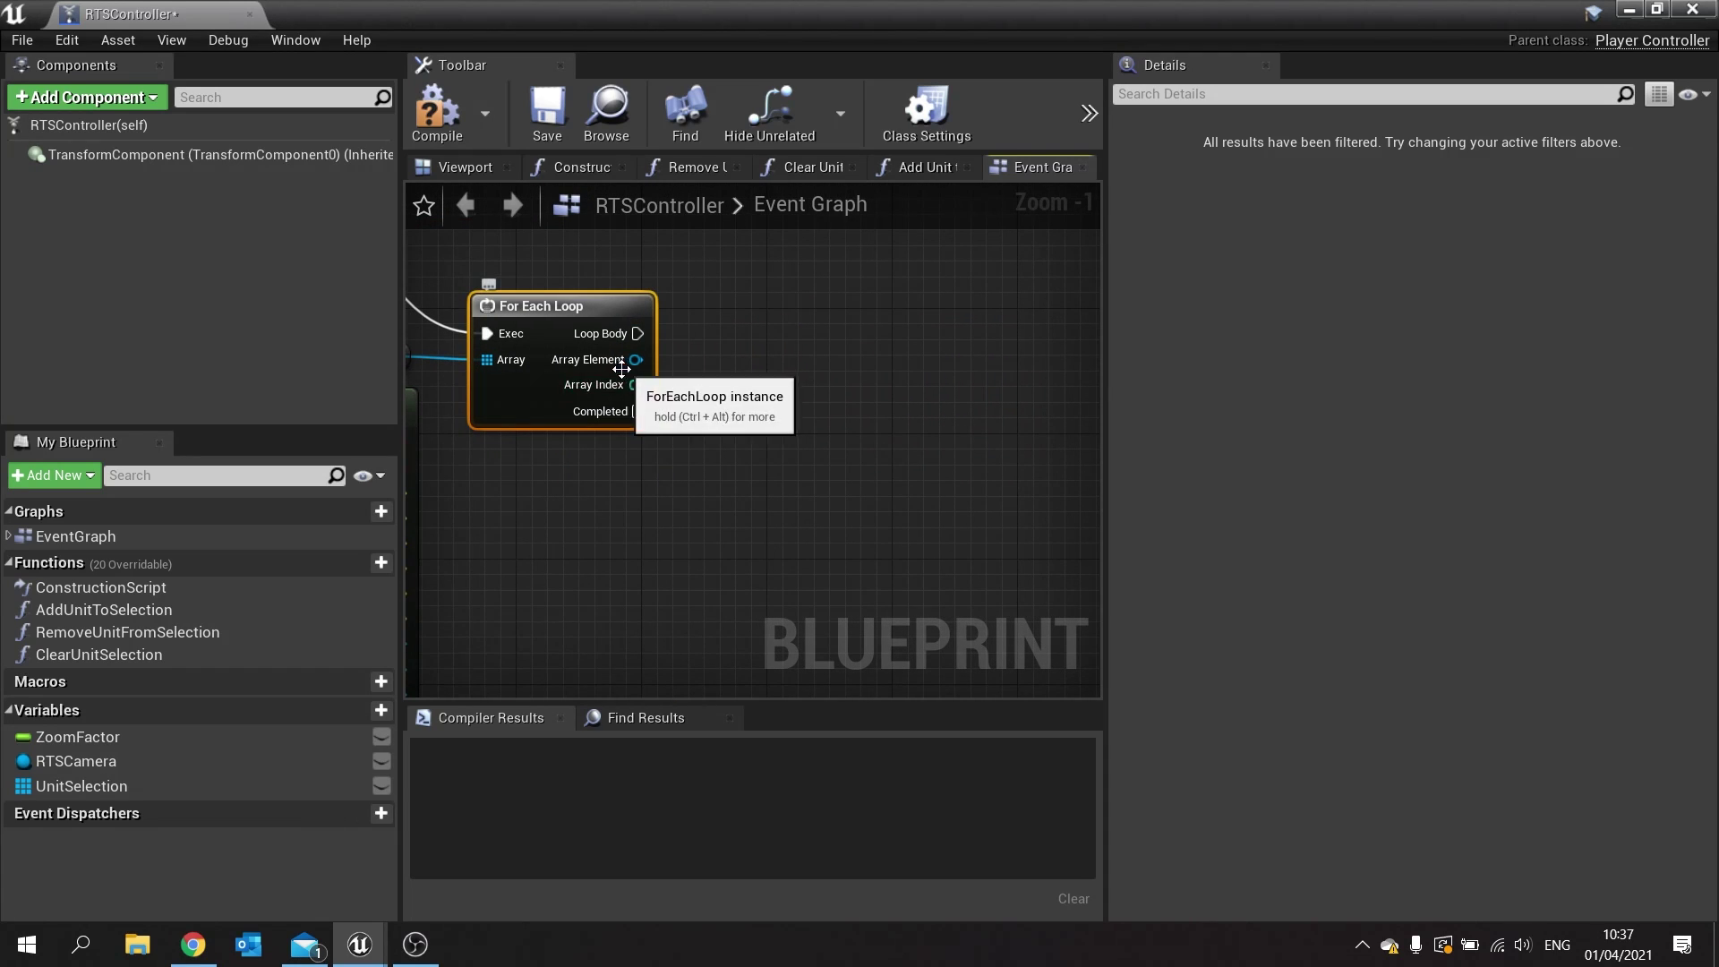
# Create a Get Blackboard node from the For Each Loop's Array Element output.
pyautogui.moveTo(634, 359); pyautogui.dragTo(766, 502)
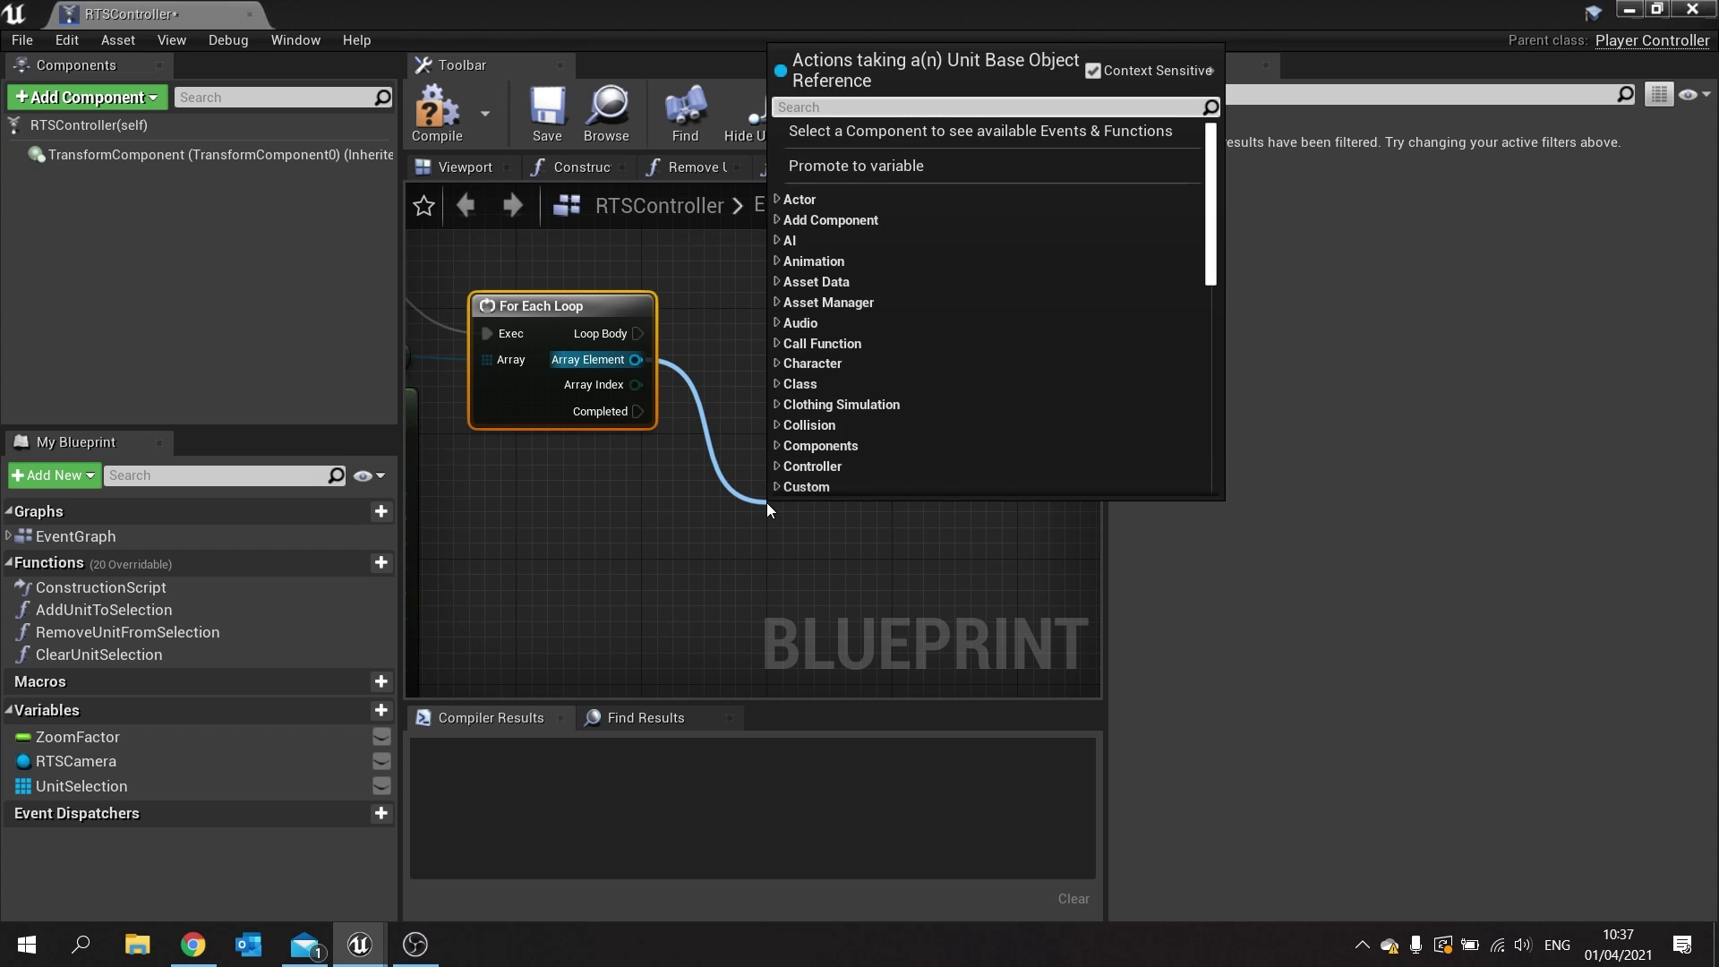
pyautogui.write('getblac')
pyautogui.press('Return')
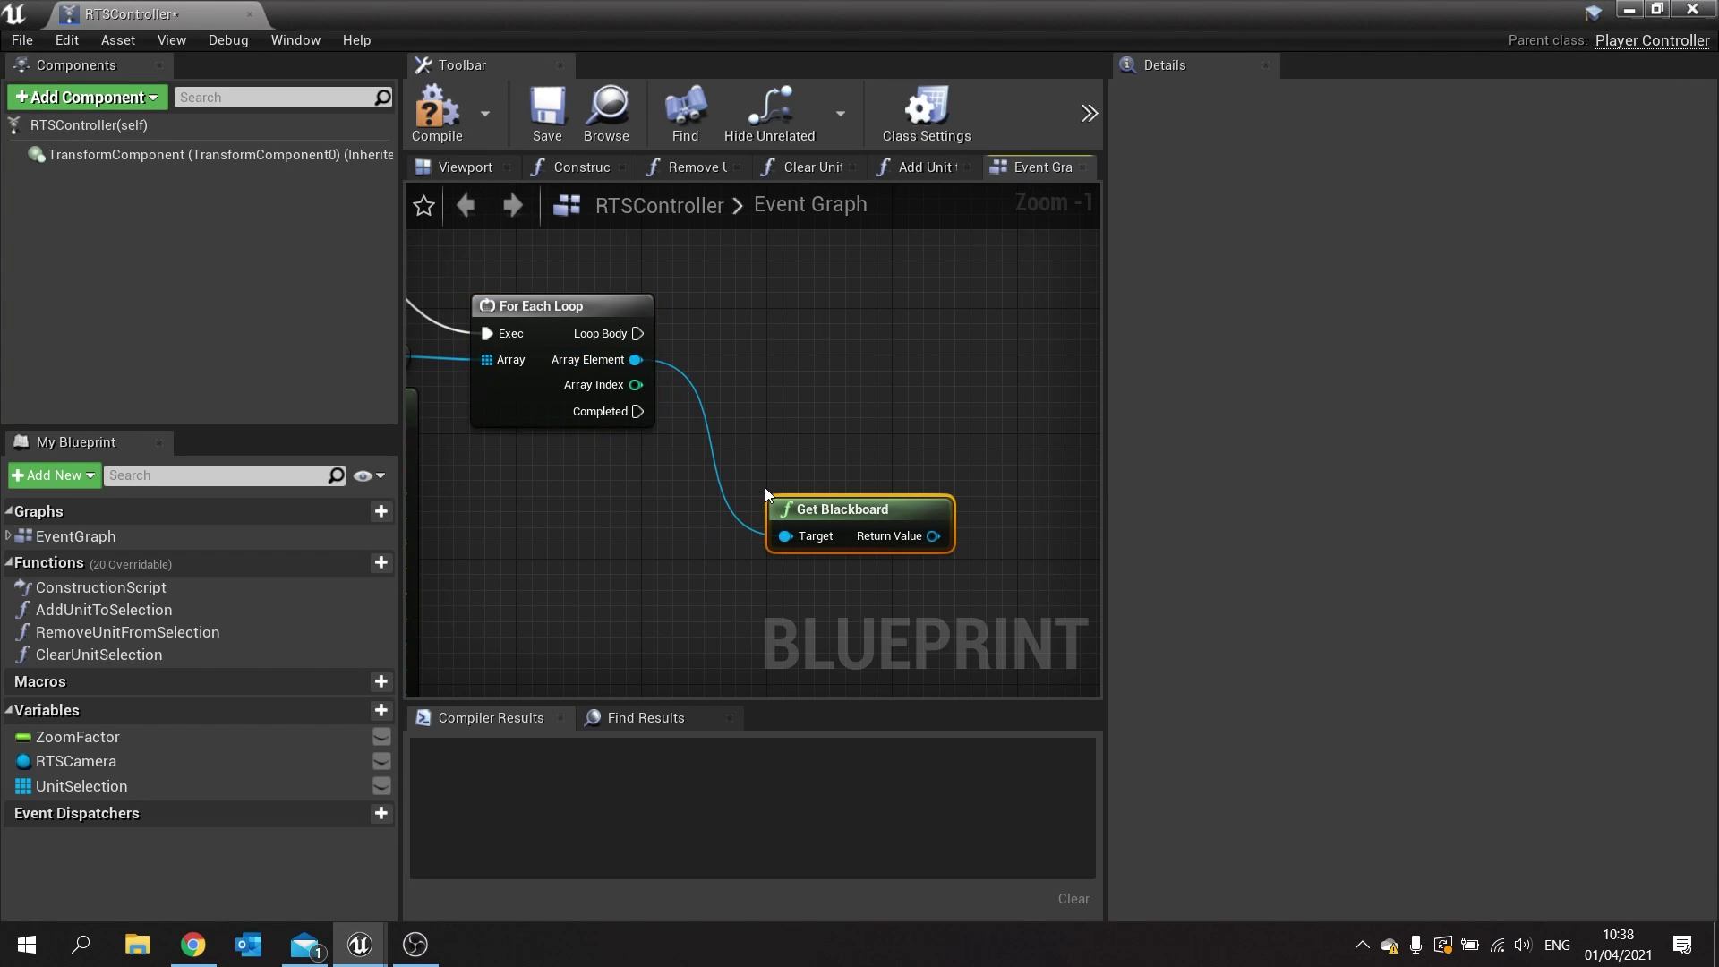
# Add a Set Value as Vector node from the Get Blackboard node's Return Value output.
pyautogui.moveTo(850, 508); pyautogui.dragTo(773, 493)
pyautogui.moveTo(838, 587); pyautogui.dragTo(866, 463, button='right')
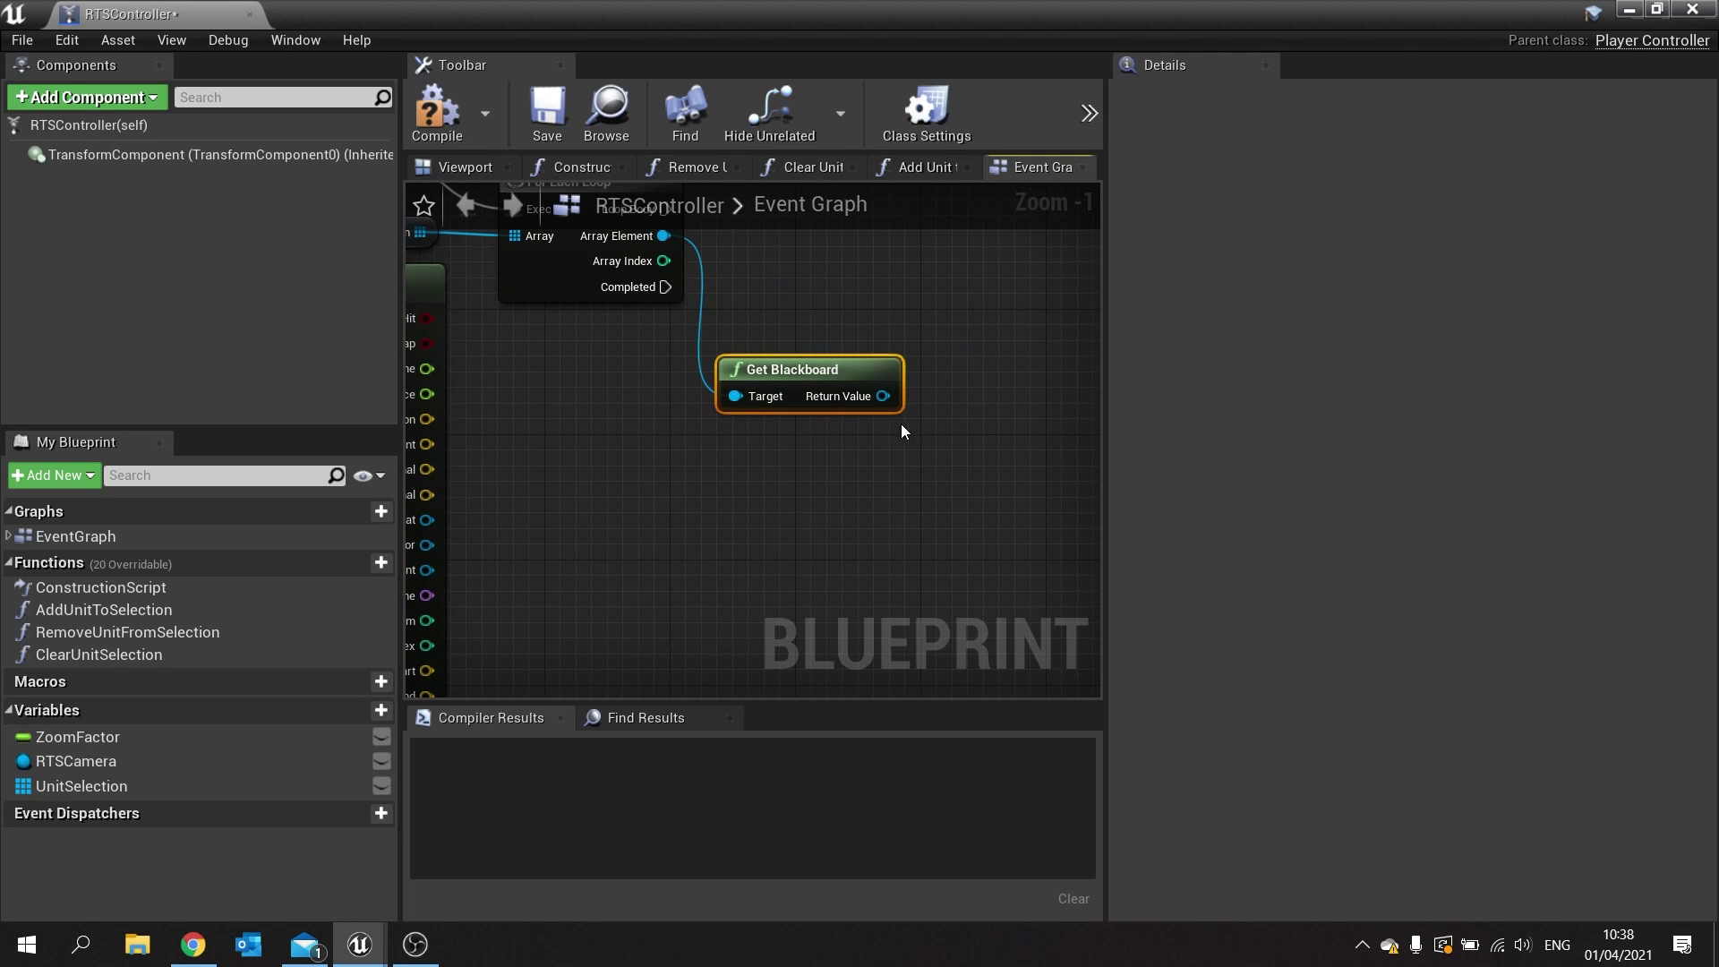
pyautogui.moveTo(857, 399); pyautogui.dragTo(974, 383)
pyautogui.moveTo(974, 521); pyautogui.dragTo(990, 438)
pyautogui.write('set blackb')
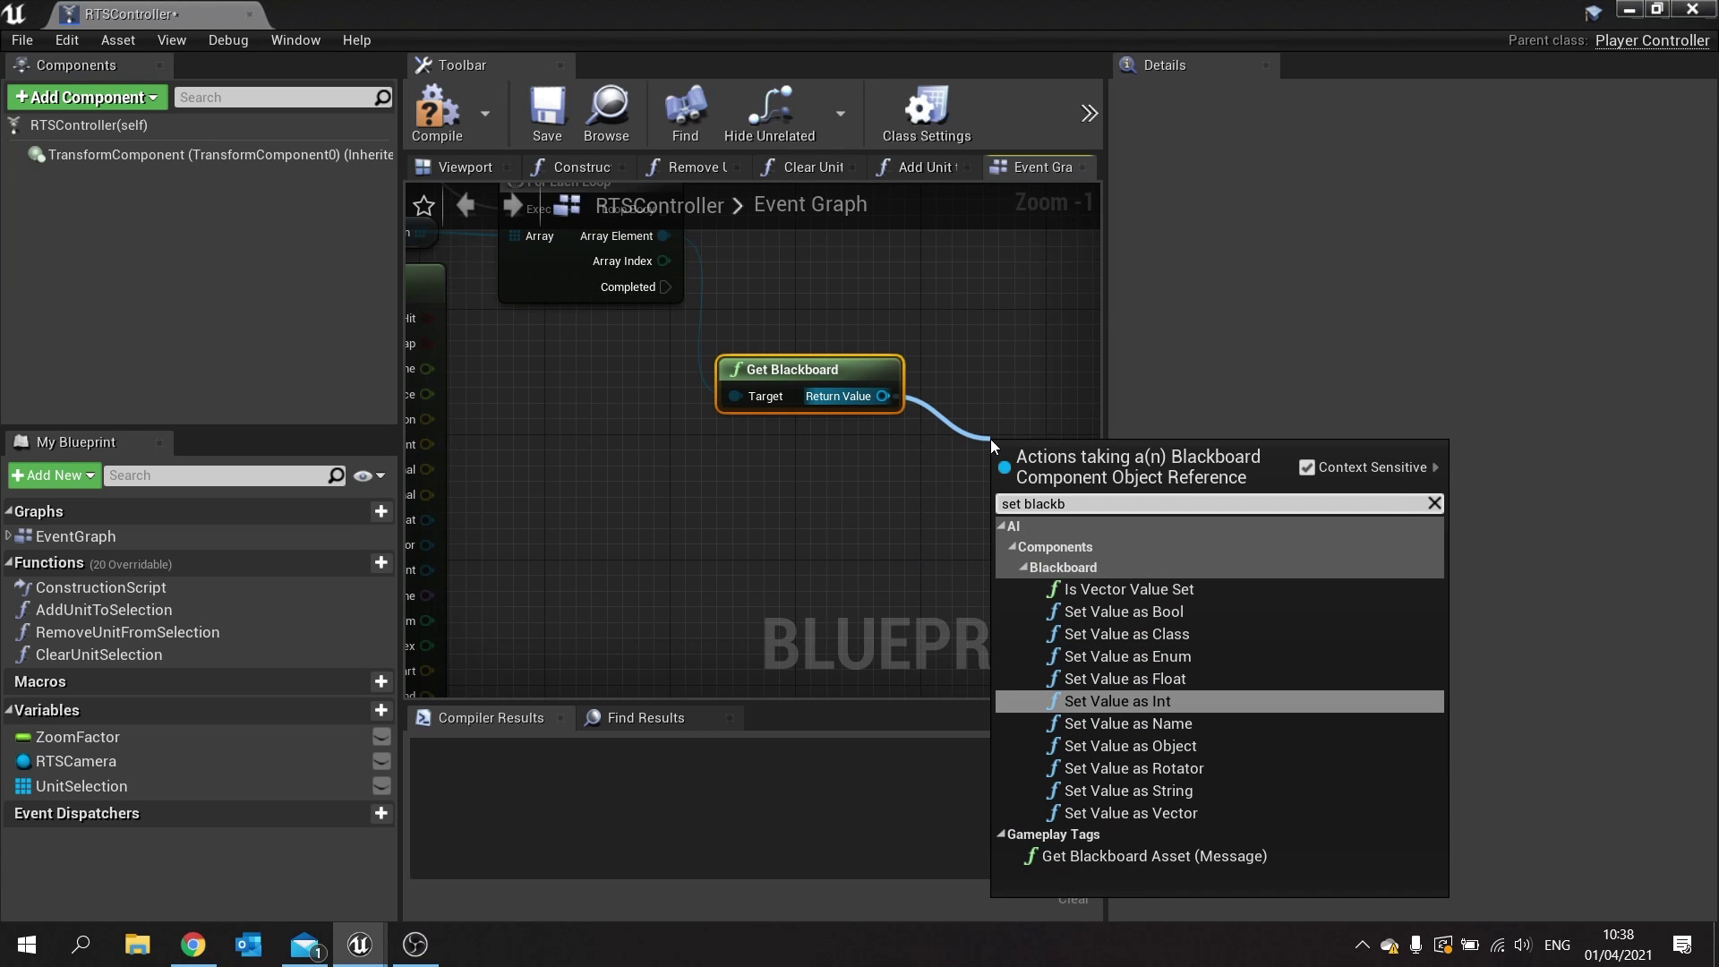
pyautogui.click(1138, 813)
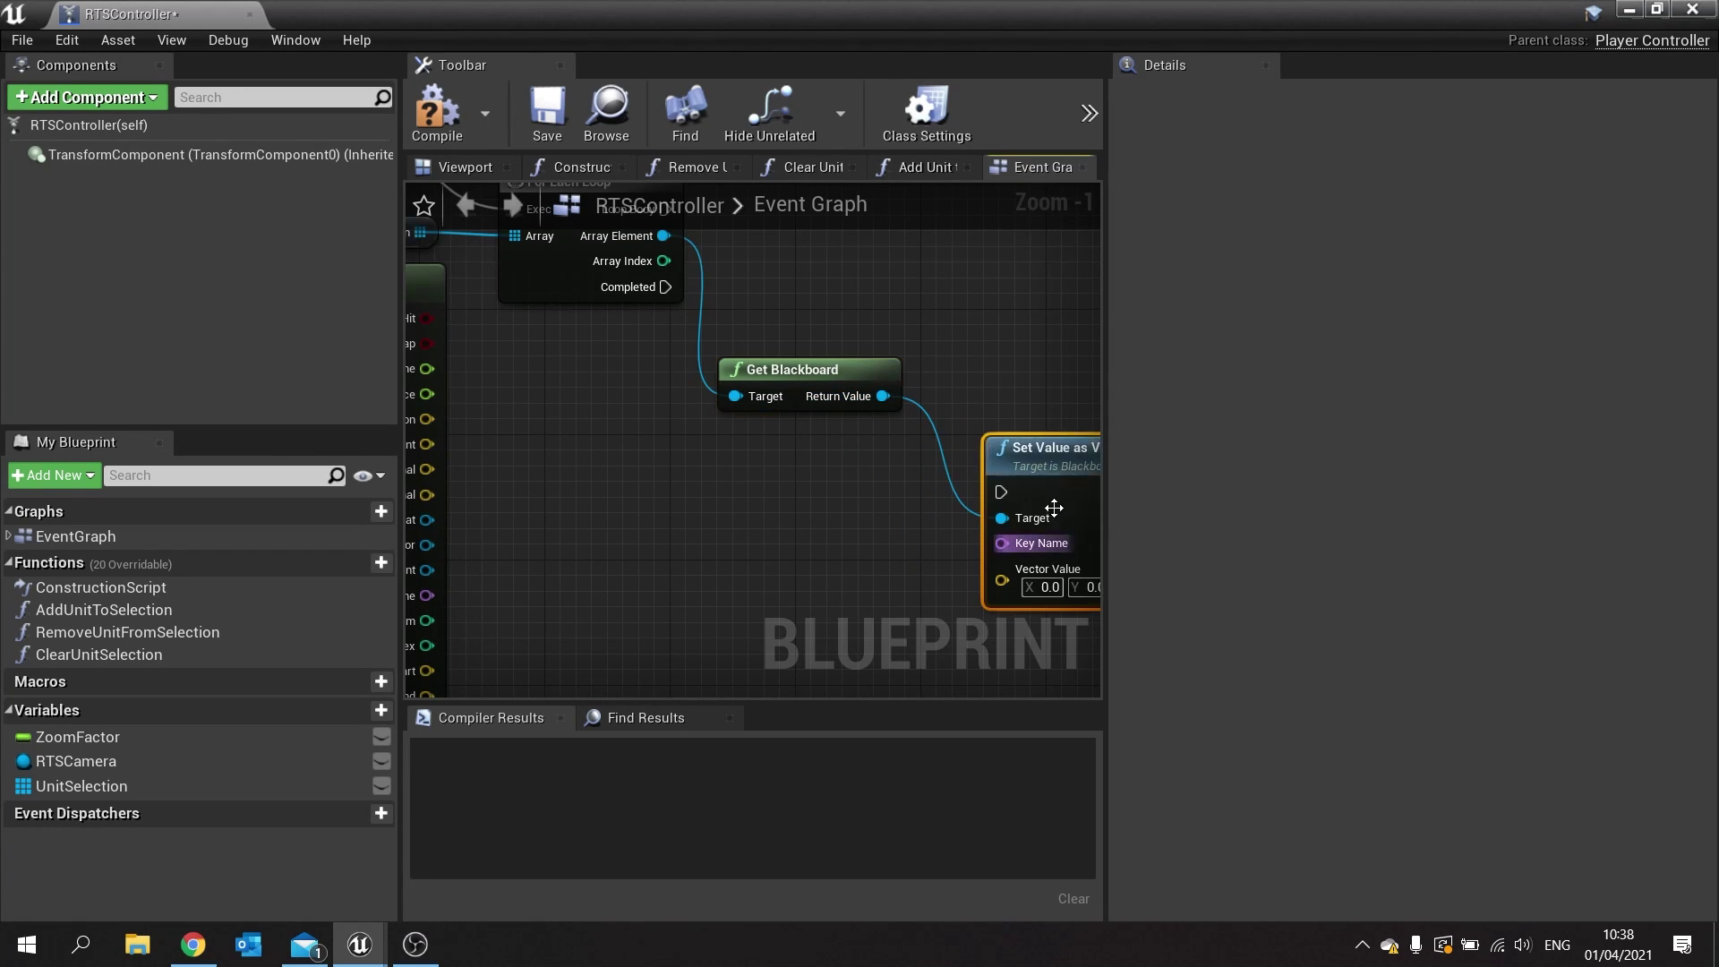
# Connect the For Each Loop's Loop Body to Set Value as Vector and arrange Get Blackboard between the two nodes.
pyautogui.moveTo(1051, 501); pyautogui.dragTo(663, 336)
pyautogui.moveTo(932, 383); pyautogui.dragTo(582, 321, button='right')
pyautogui.moveTo(759, 357); pyautogui.dragTo(820, 248)
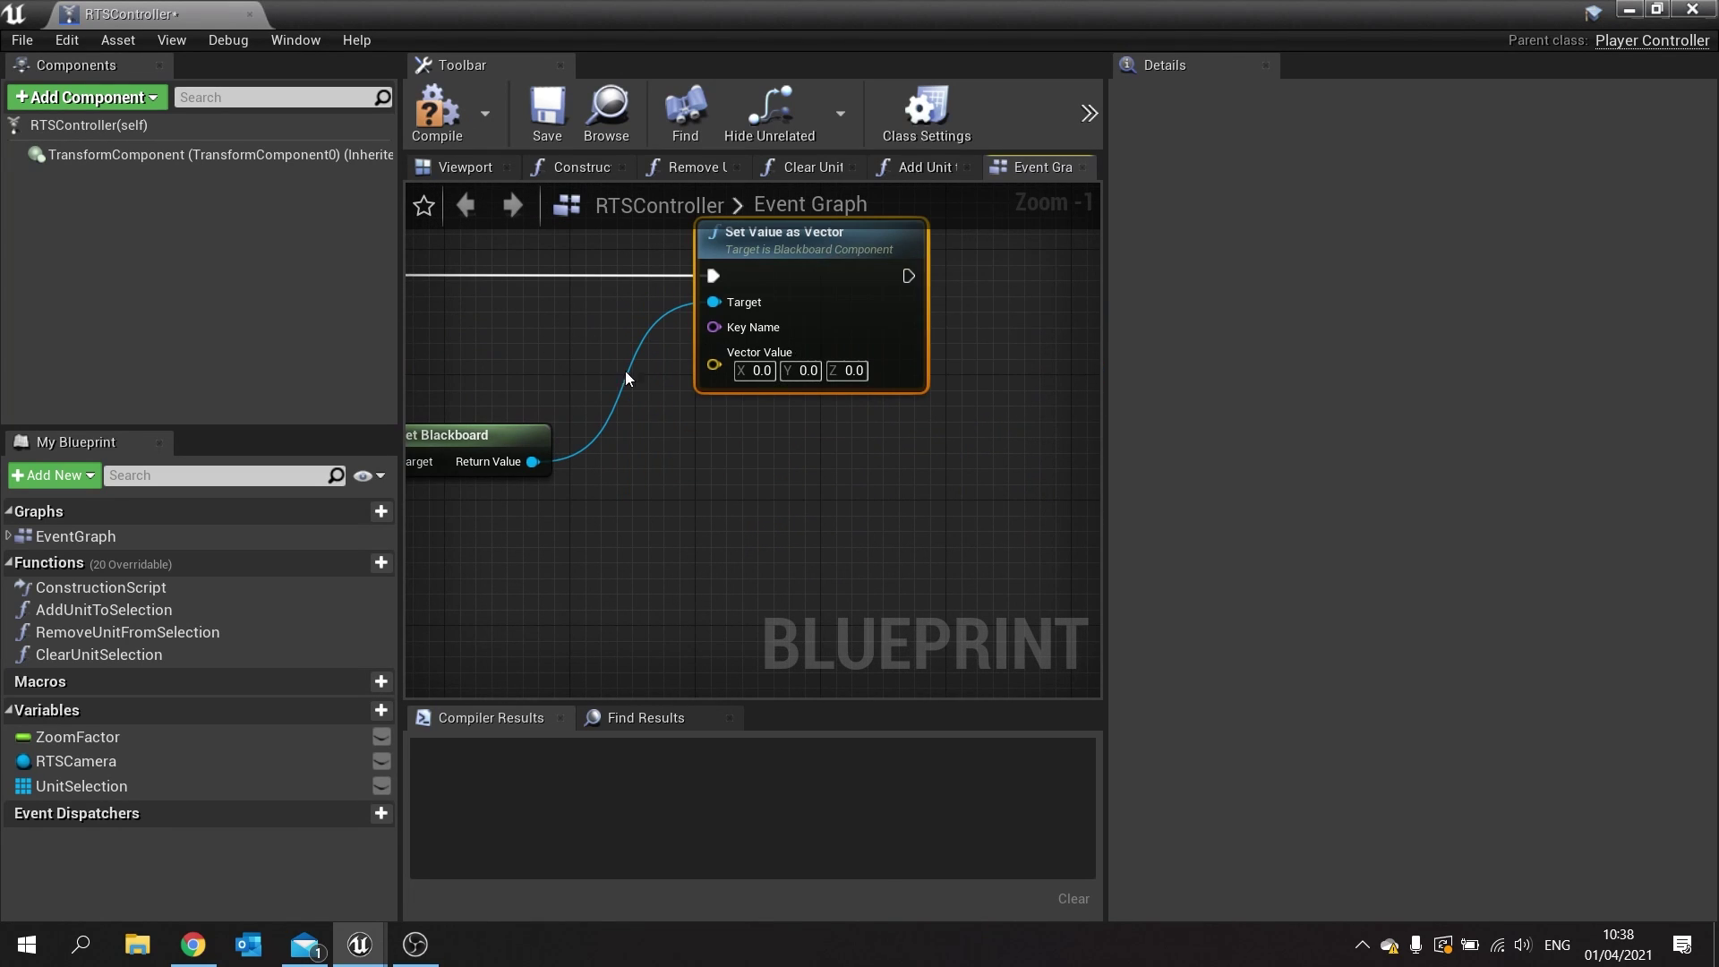
pyautogui.moveTo(618, 377); pyautogui.dragTo(853, 373, button='right')
pyautogui.moveTo(727, 420); pyautogui.dragTo(768, 304)
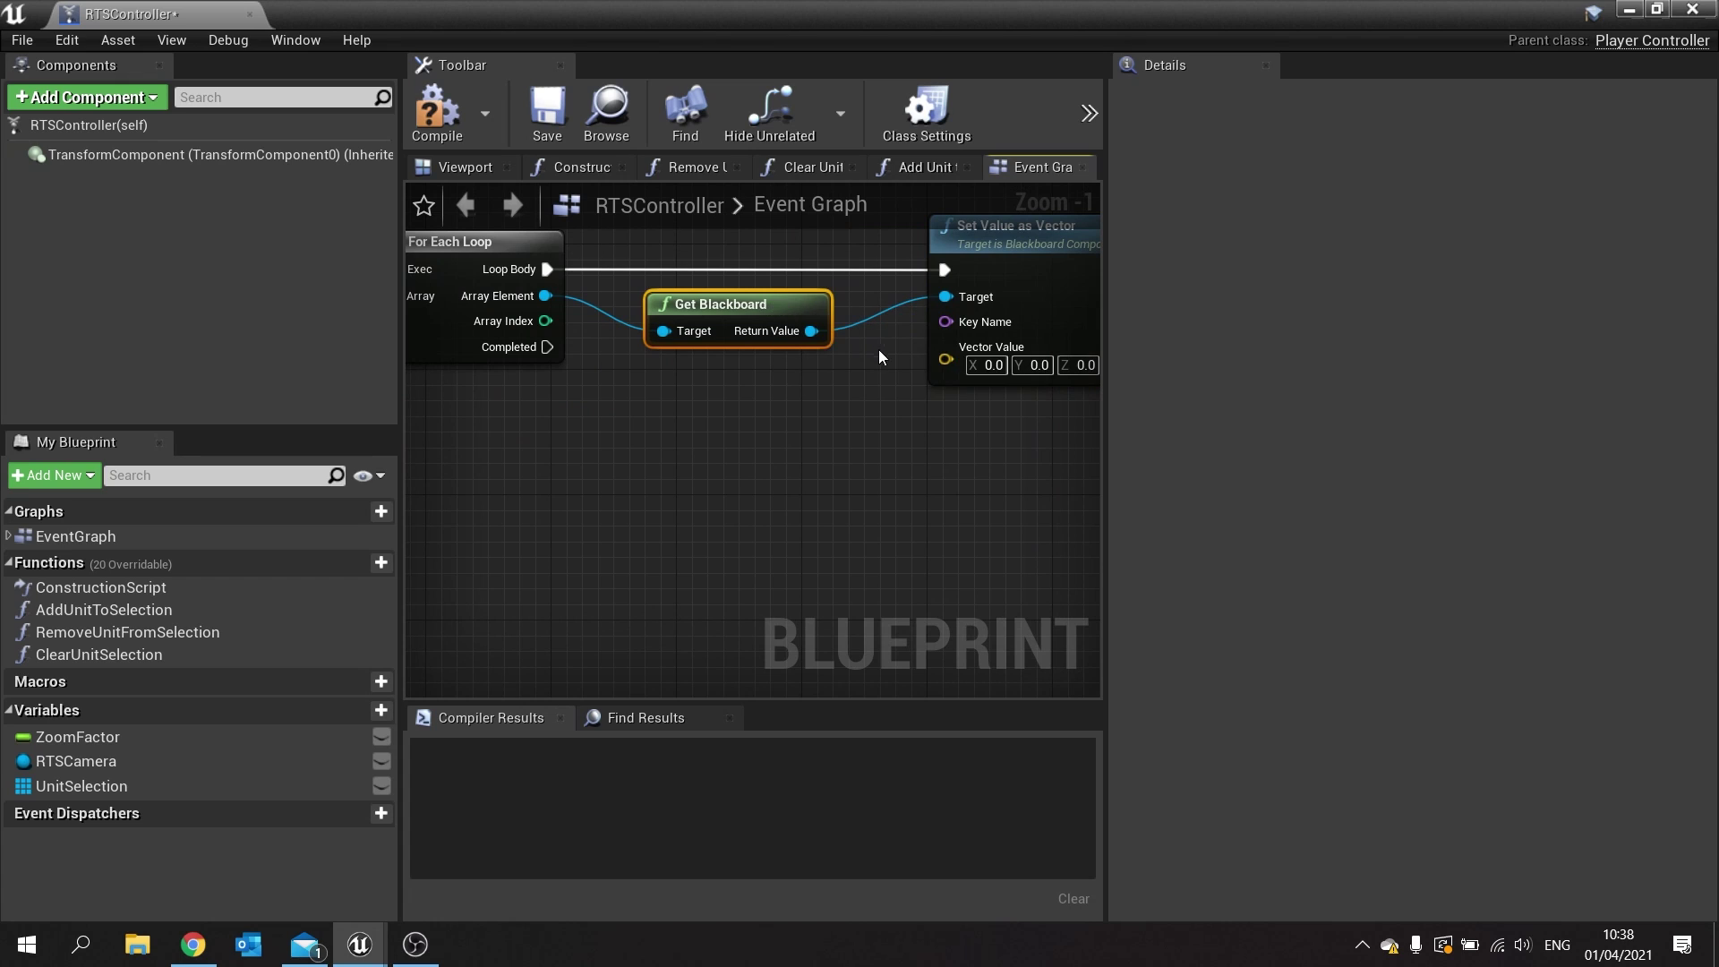
# Feed Set Value as Vector's Key Name from a Make Literal Name node with the value TargetLocation, placed below Get Blackboard.
pyautogui.moveTo(946, 321); pyautogui.dragTo(836, 411)
pyautogui.write('mak')
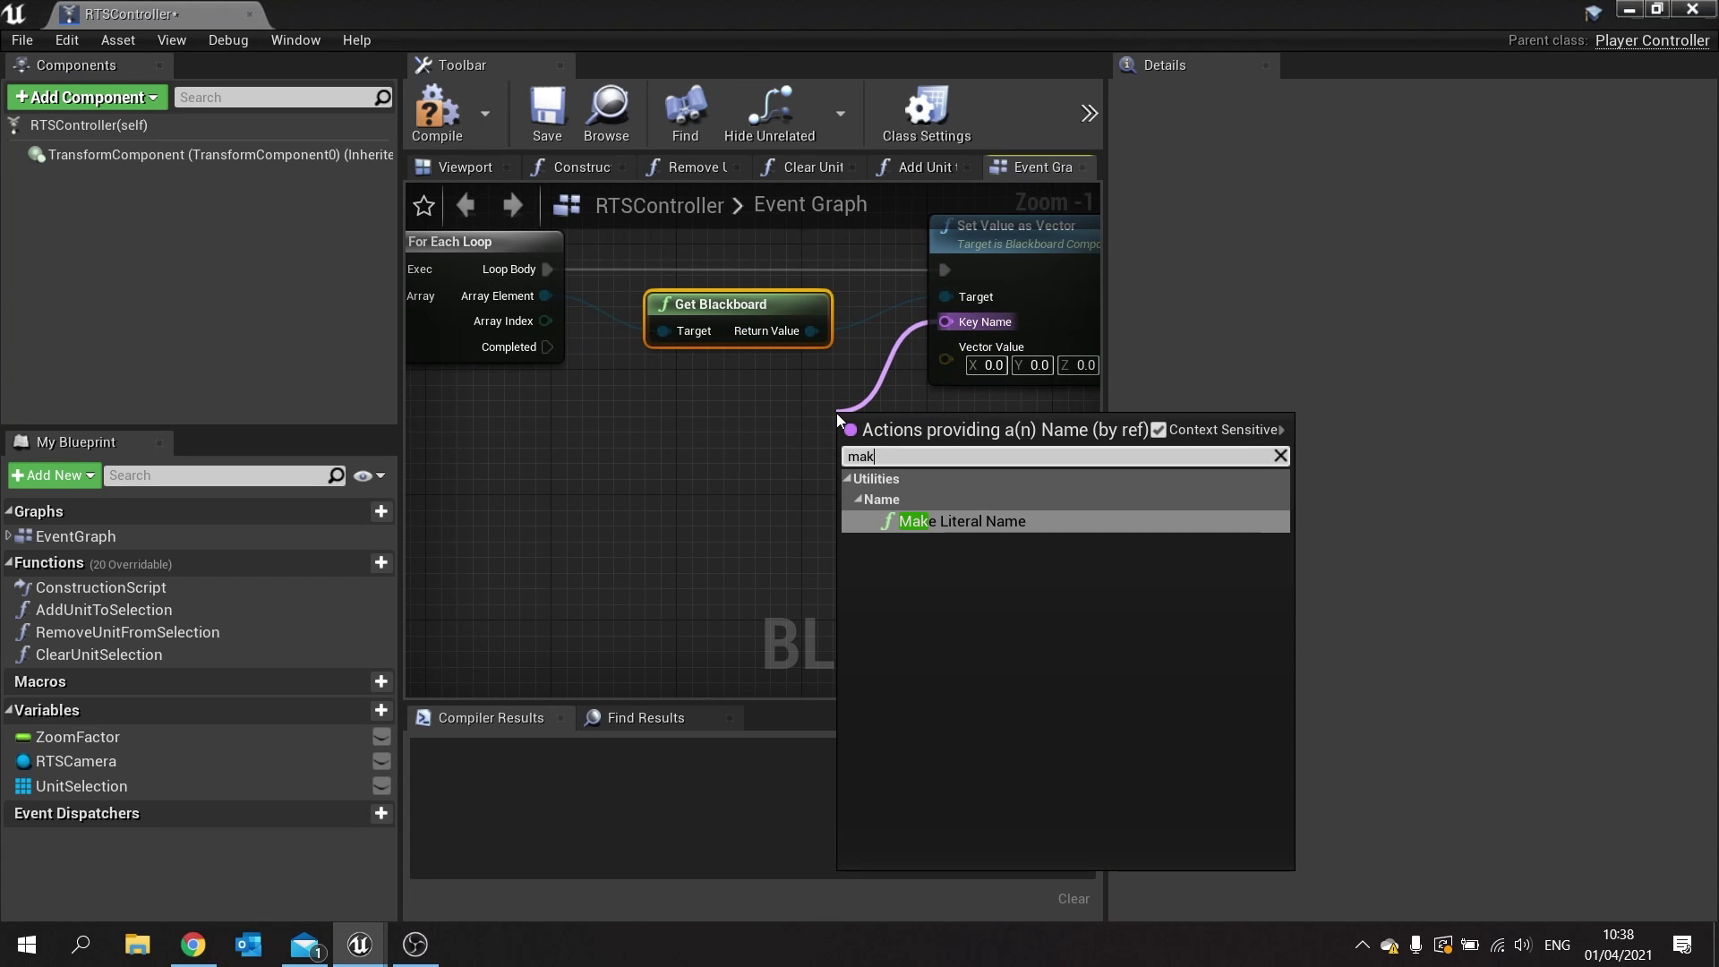
pyautogui.write('e')
pyautogui.click(933, 524)
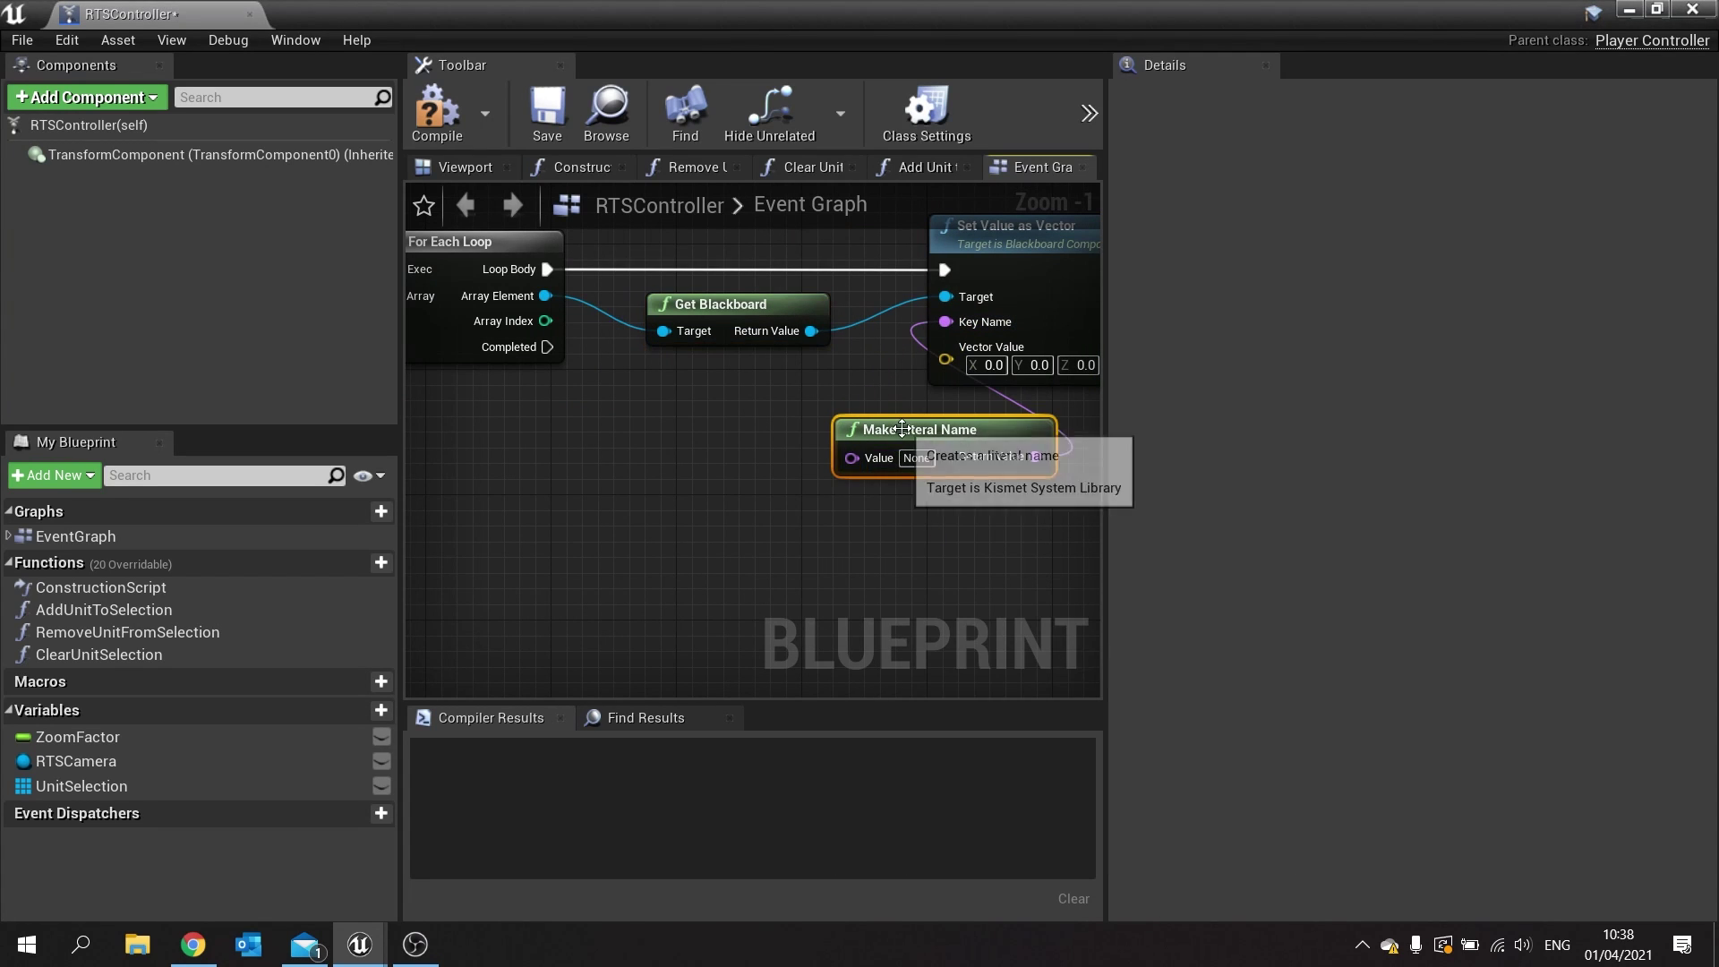
pyautogui.moveTo(902, 428); pyautogui.dragTo(682, 380)
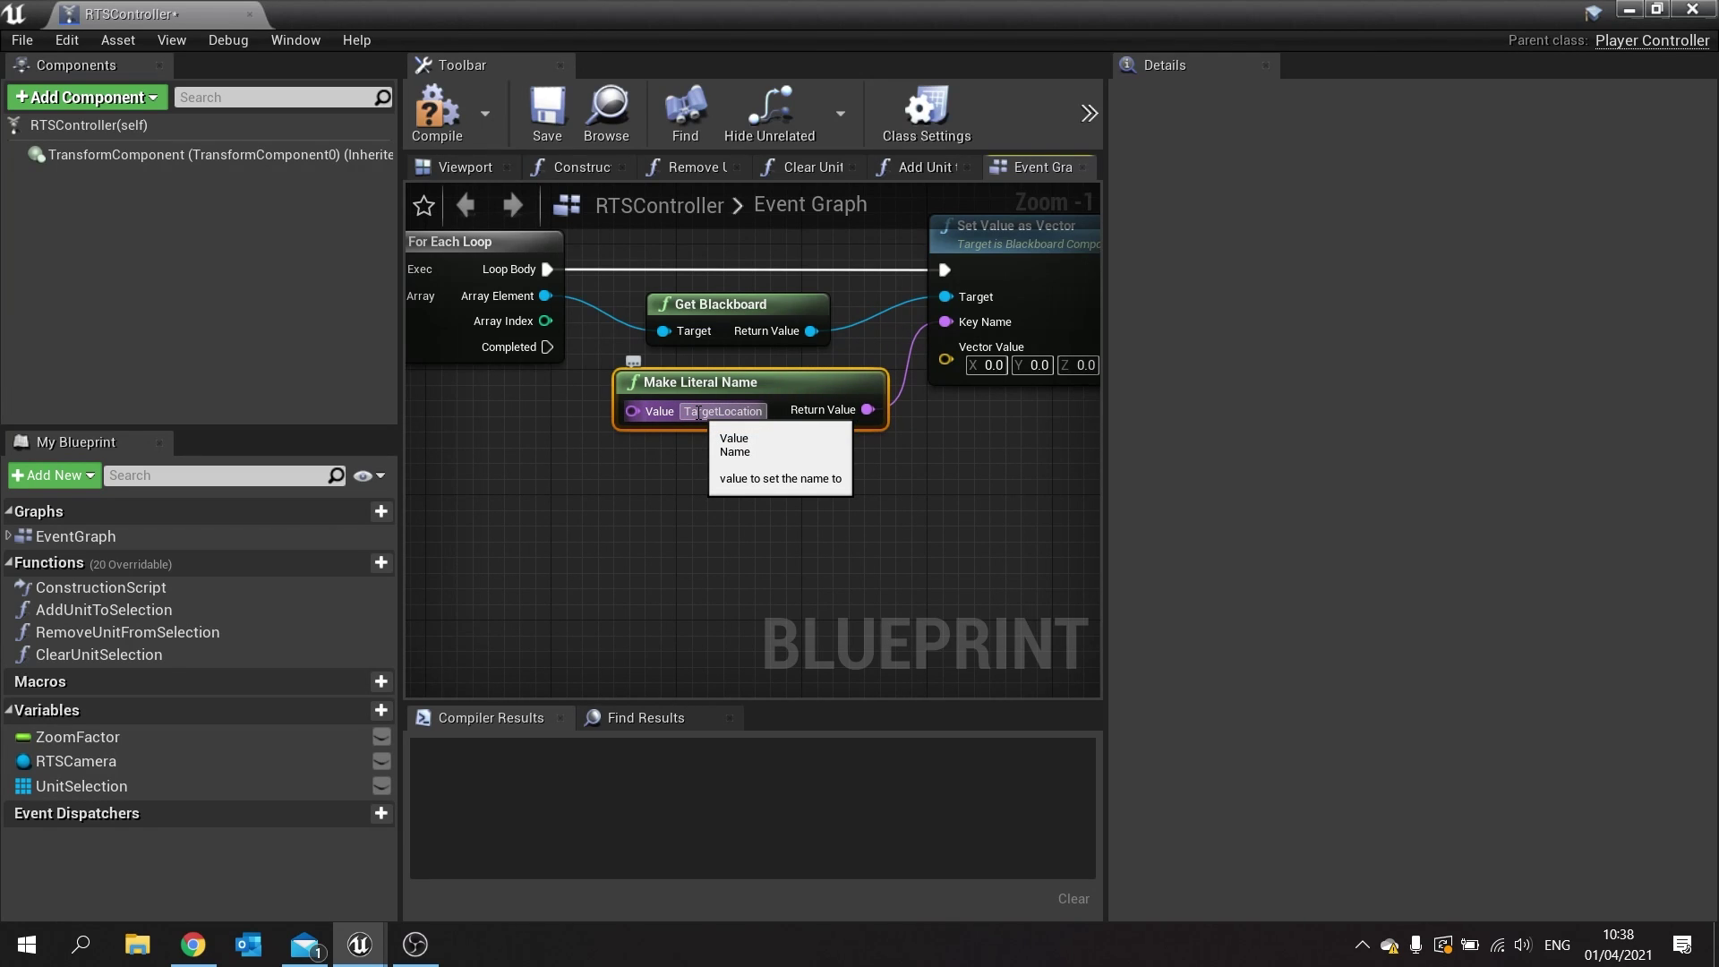
# Connect the trace's Hit Result Location to the Vector Value input, routing the wire beneath Make Literal Name with a reroute node.
pyautogui.moveTo(552, 524); pyautogui.dragTo(1008, 517, button='right')
pyautogui.moveTo(745, 472); pyautogui.dragTo(894, 349)
pyautogui.doubleClick(530, 423)
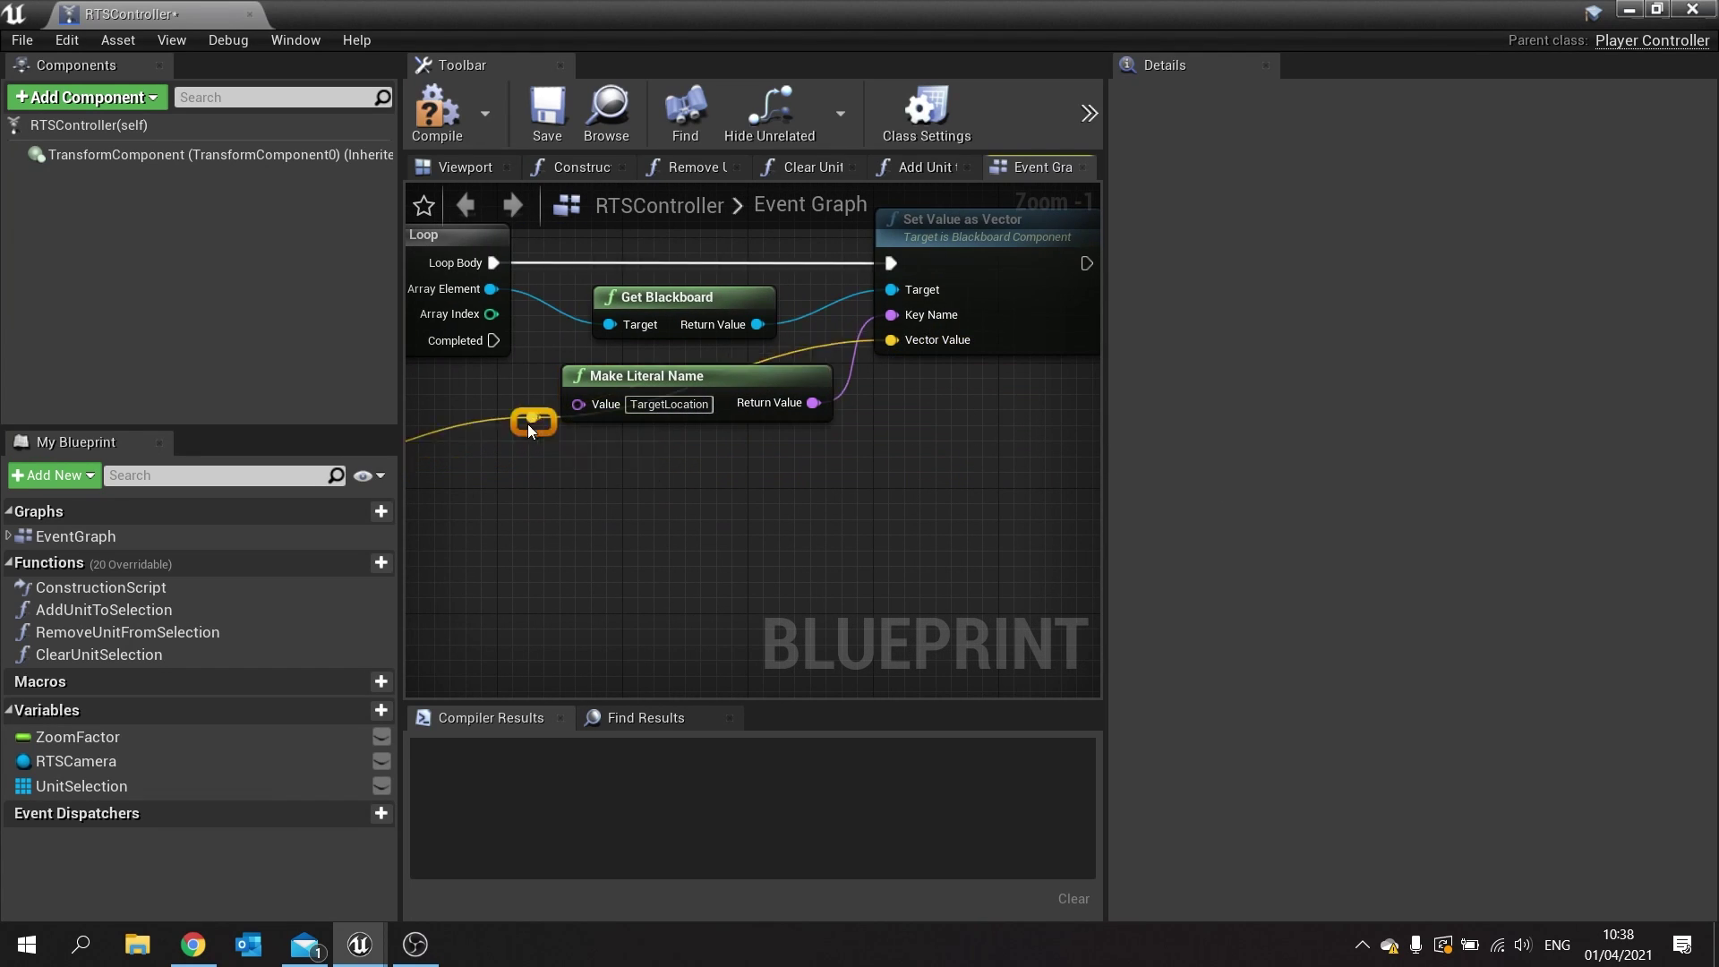
pyautogui.moveTo(528, 424); pyautogui.dragTo(812, 483)
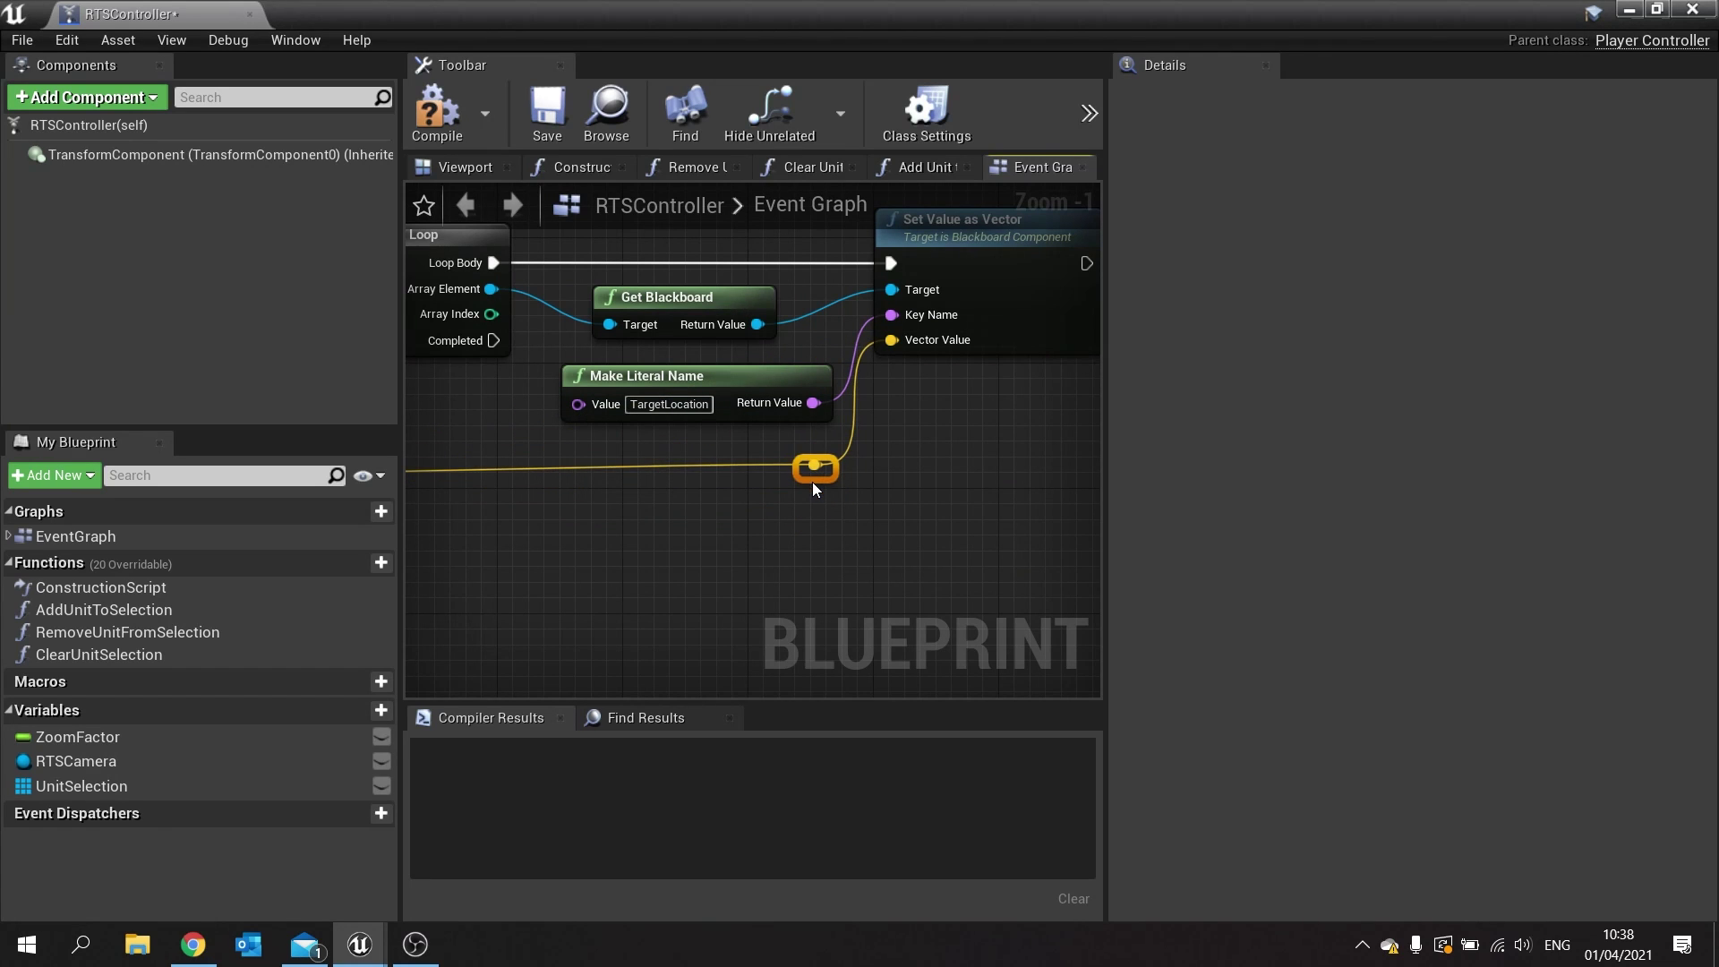
# Compile and save the RTSController blueprint, closing its editor.
pyautogui.moveTo(783, 529); pyautogui.dragTo(1064, 507, button='right')
pyautogui.scroll(-3, 954, 512)
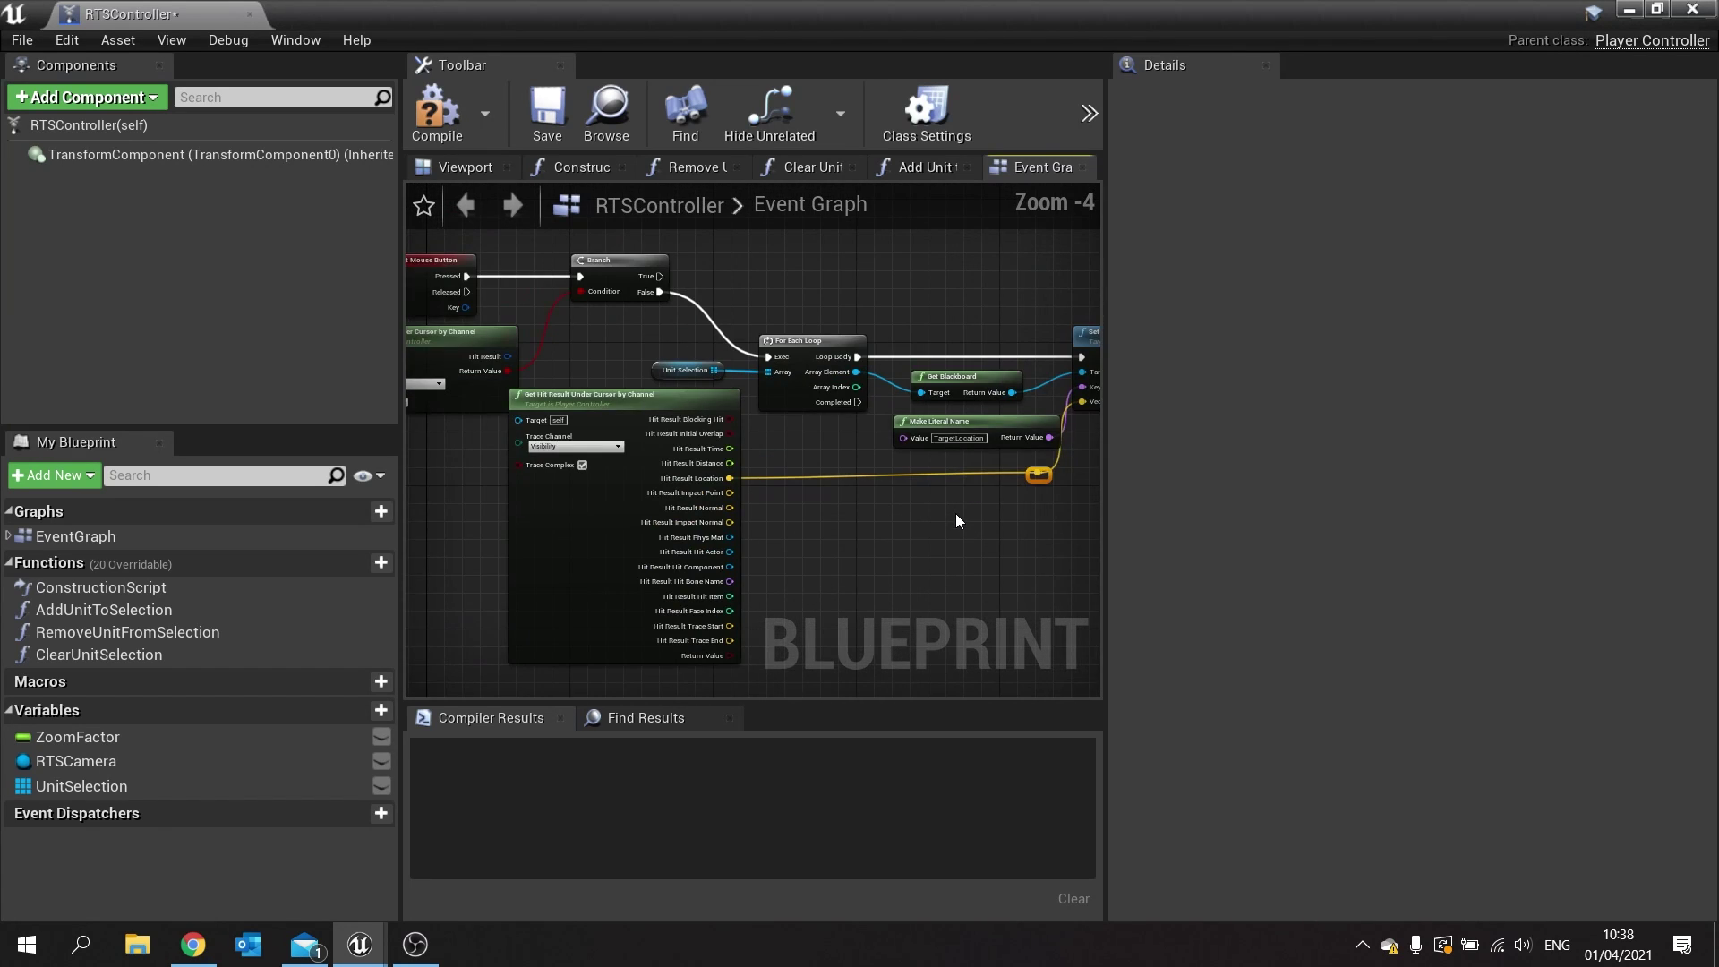
pyautogui.moveTo(954, 512); pyautogui.dragTo(607, 521, button='right')
pyautogui.click(456, 125)
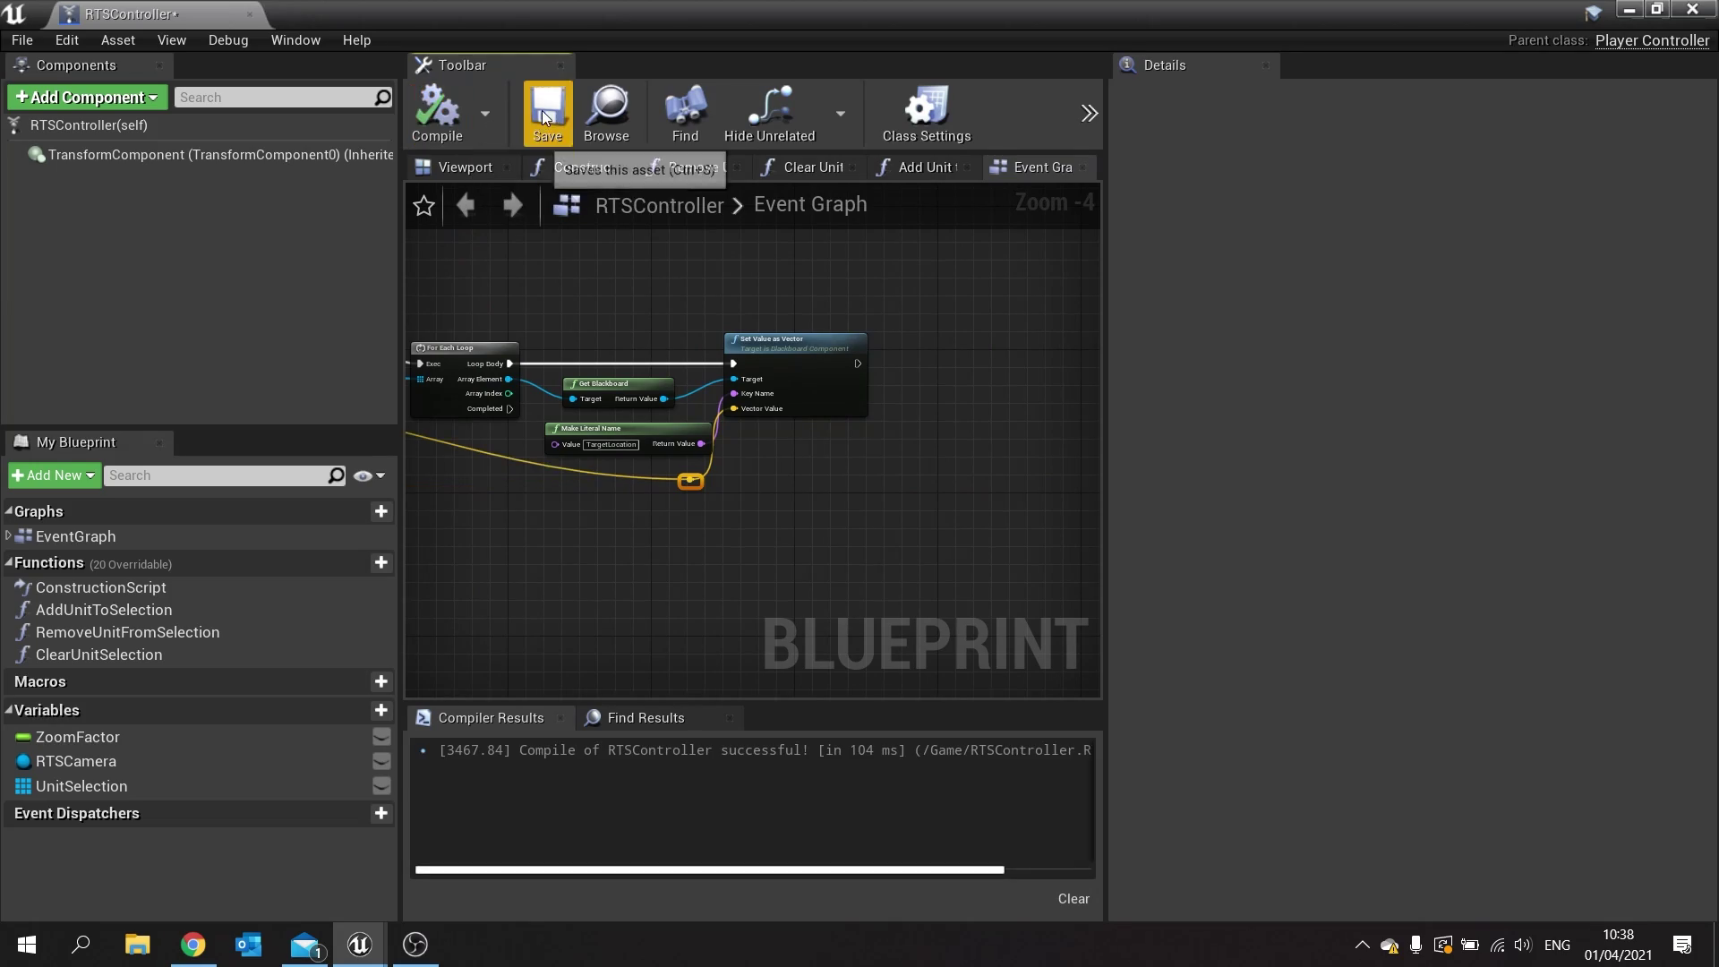
pyautogui.click(547, 114)
pyautogui.click(1692, 9)
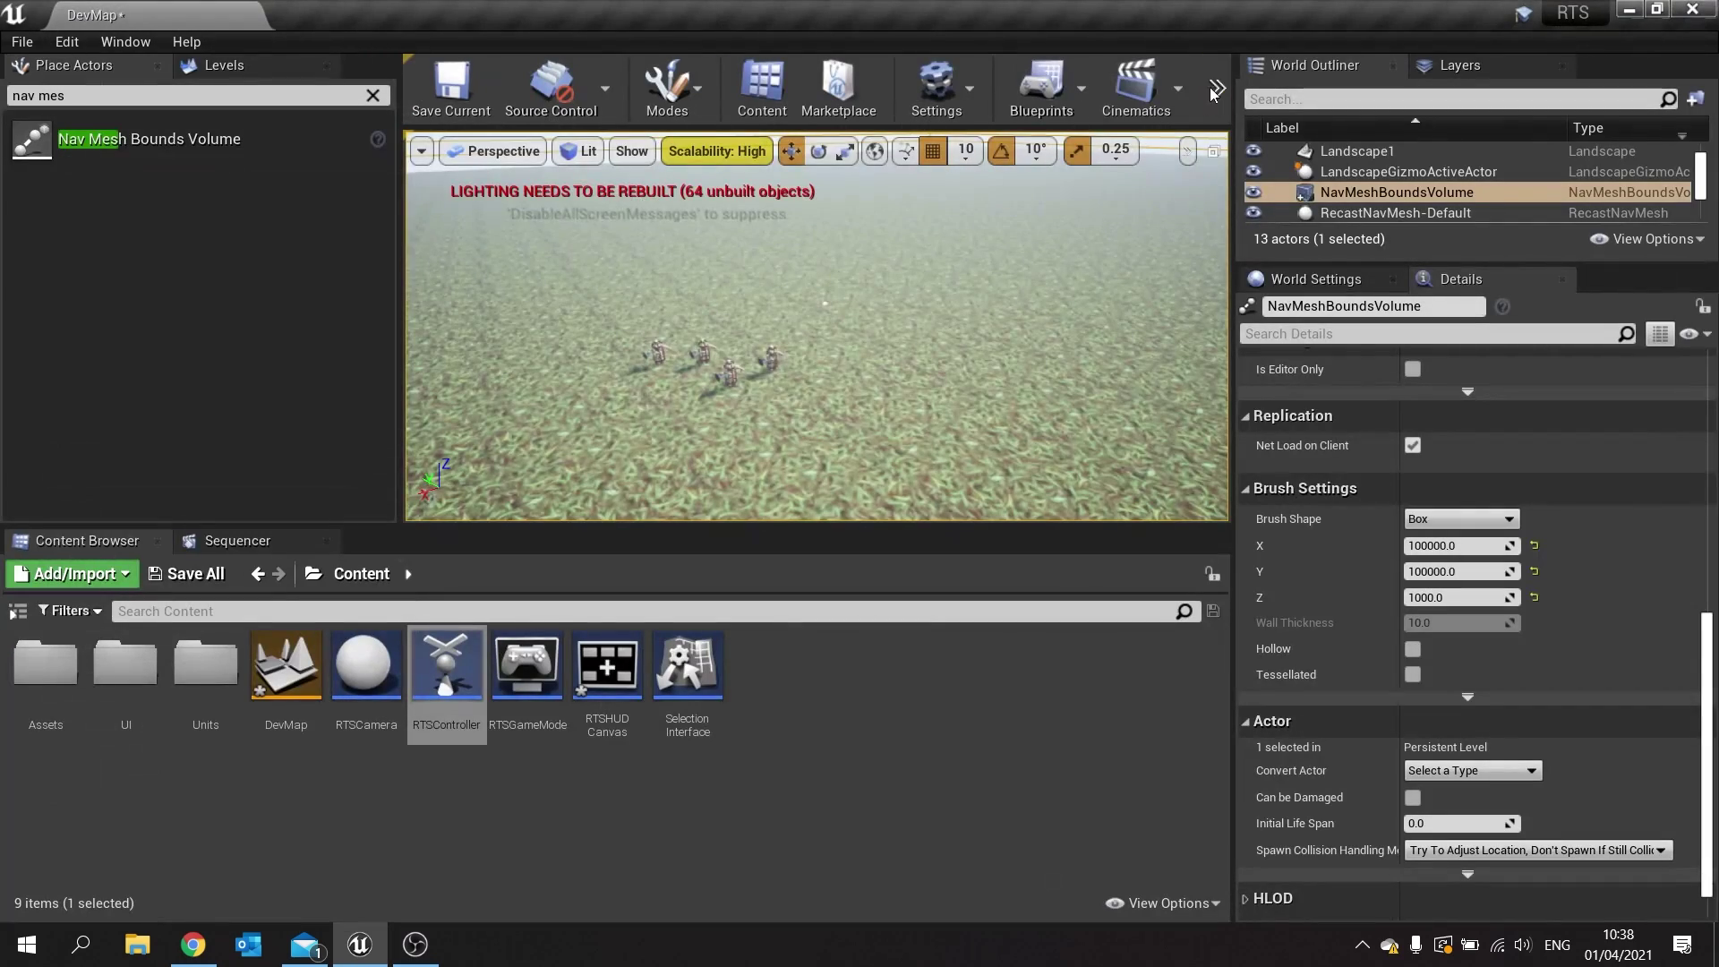
# Play the level and test move orders on a single unit, then on the other three units as a group.
pyautogui.click(1217, 88)
pyautogui.click(1256, 216)
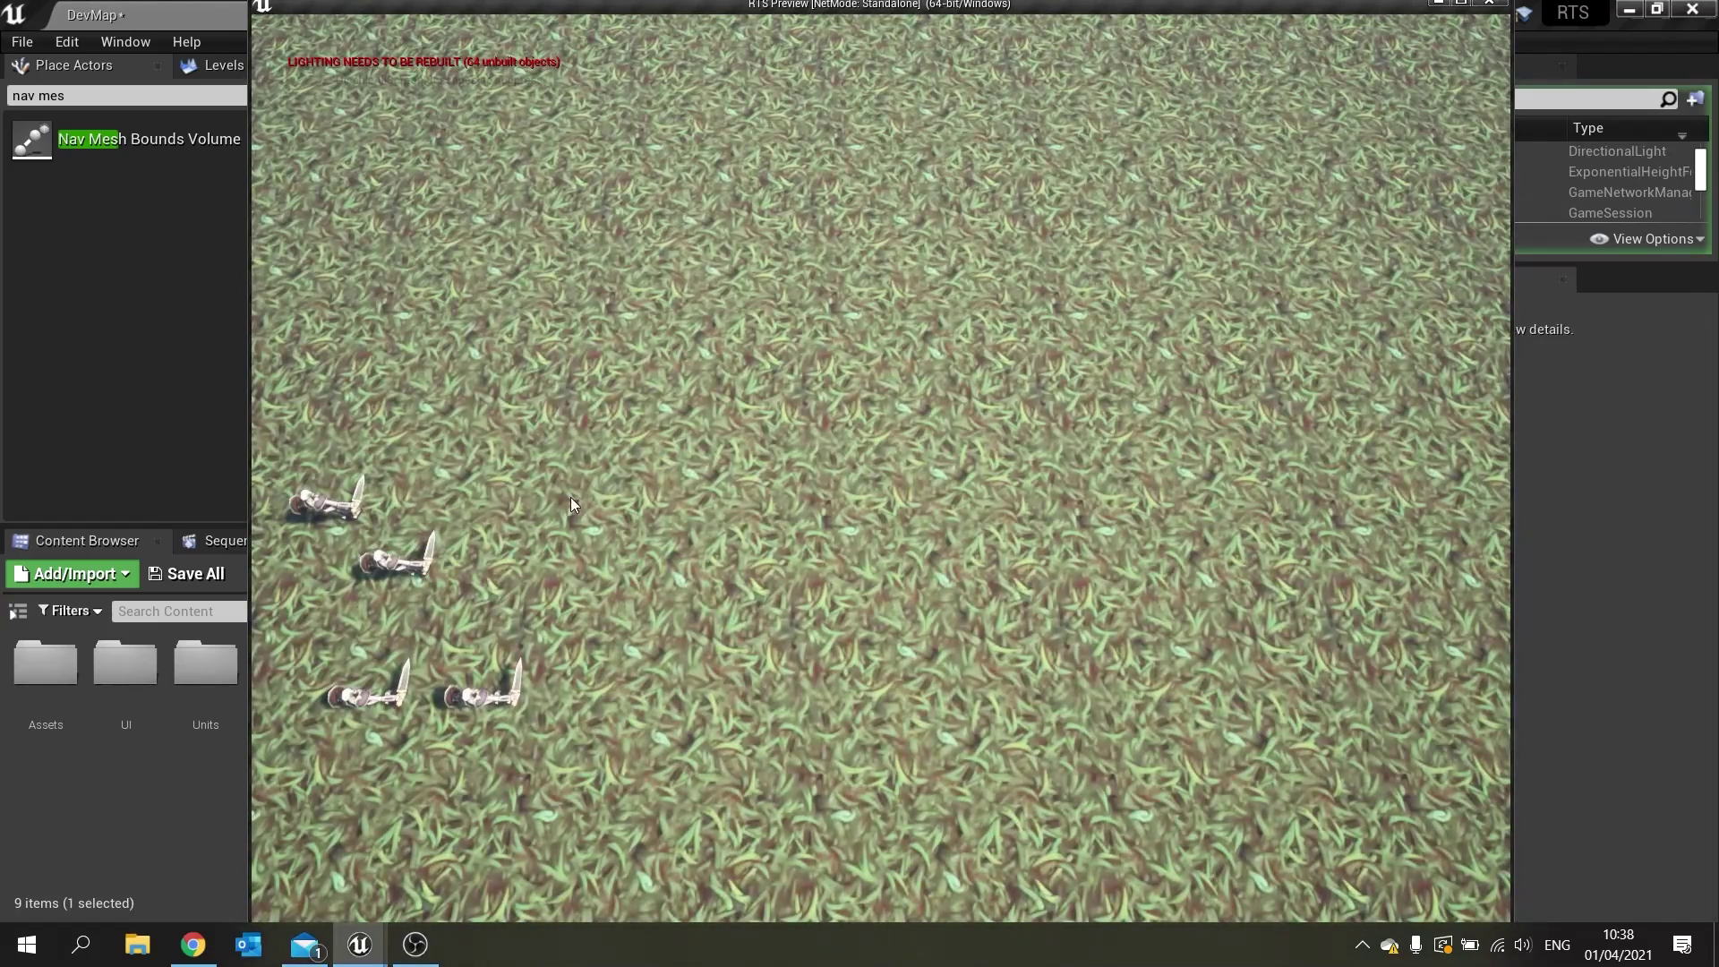
pyautogui.click(402, 557)
pyautogui.rightClick(1024, 287)
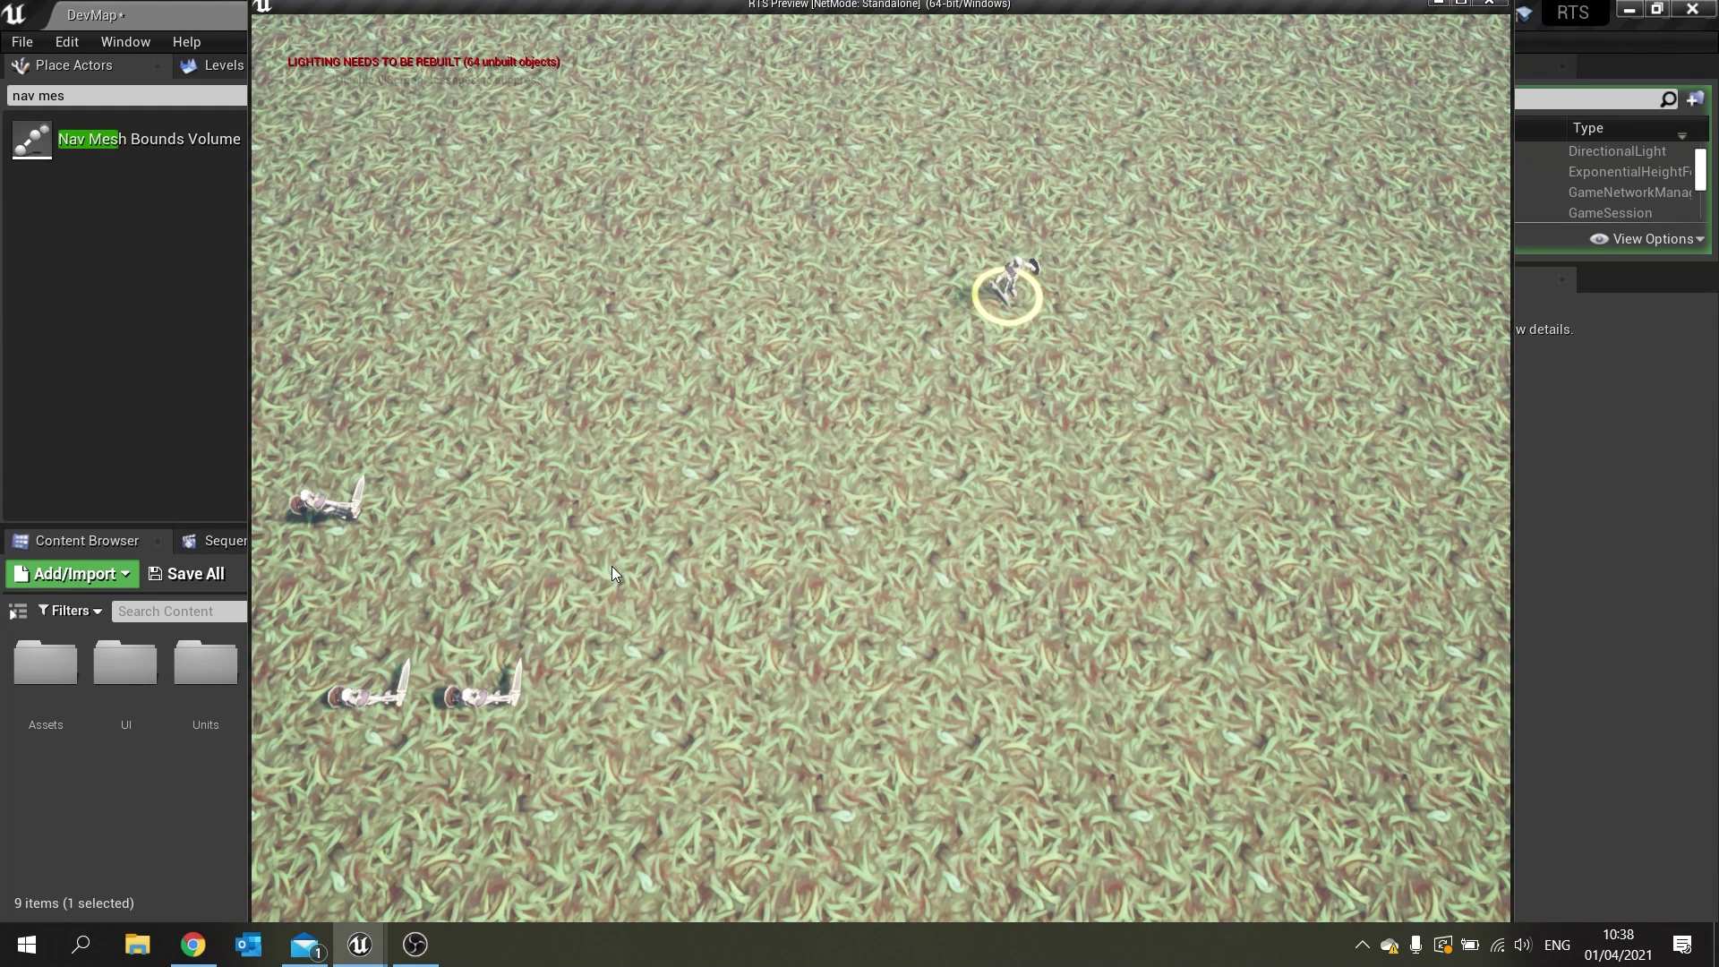
pyautogui.moveTo(605, 757); pyautogui.dragTo(318, 447)
pyautogui.rightClick(1205, 416)
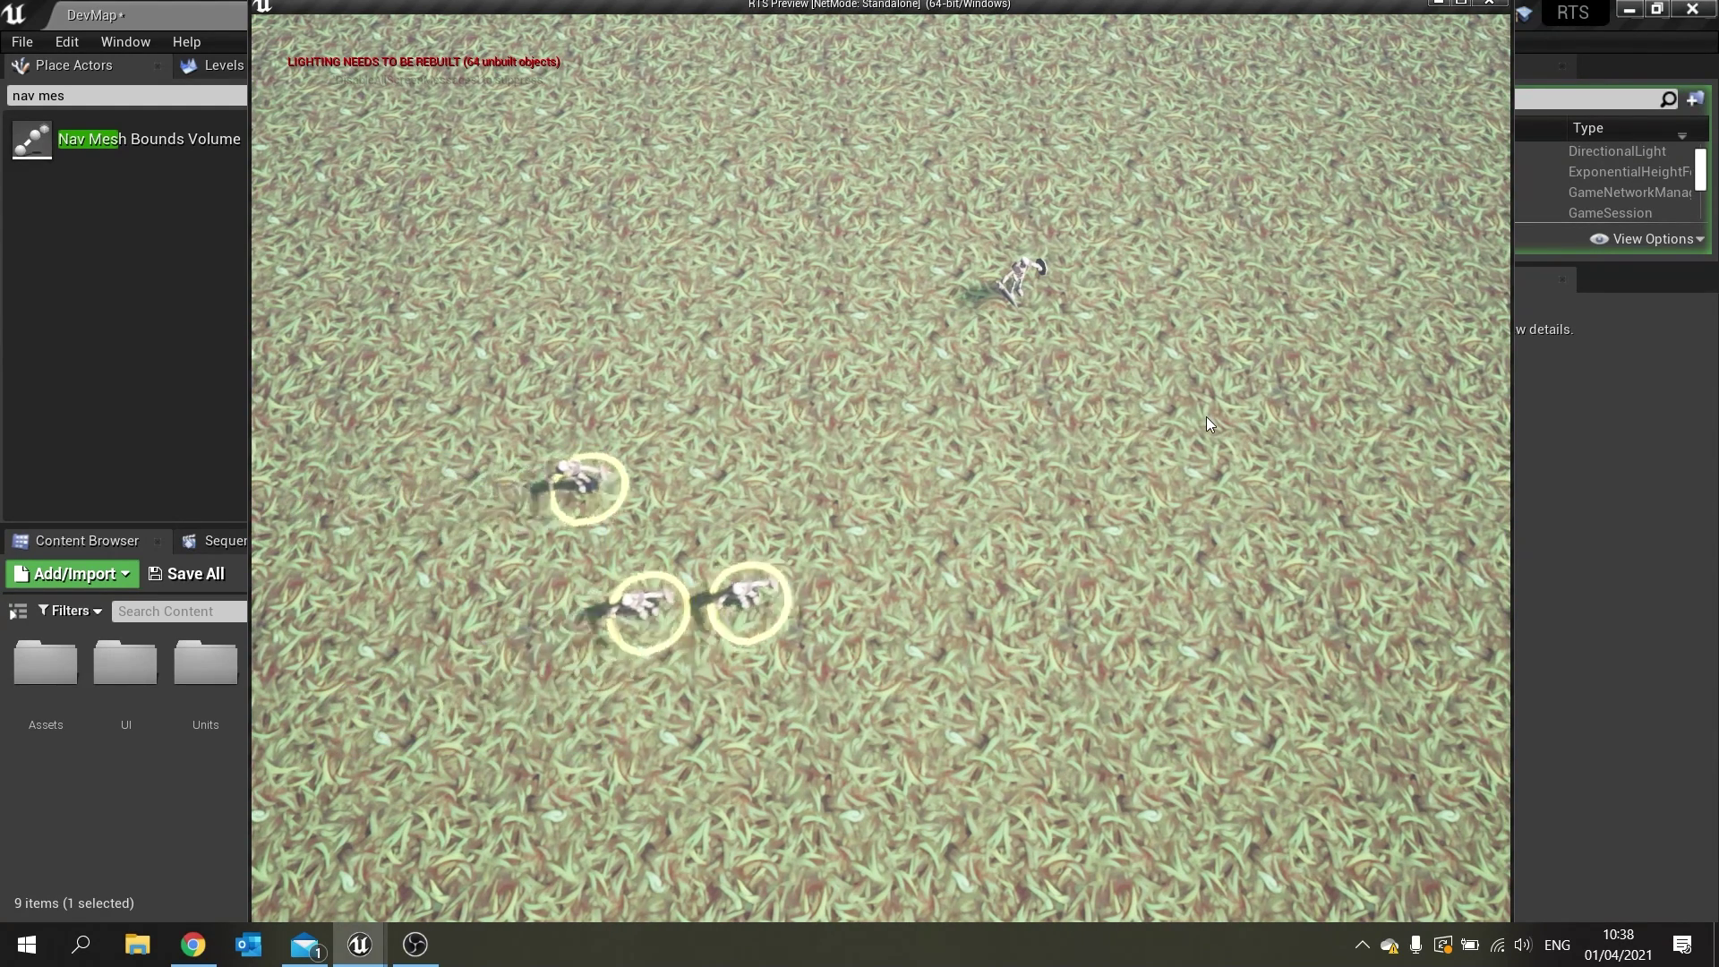
# Select all four units in the running game and order them to several different spots in succession.
pyautogui.moveTo(1151, 186); pyautogui.dragTo(659, 653)
pyautogui.rightClick(457, 301)
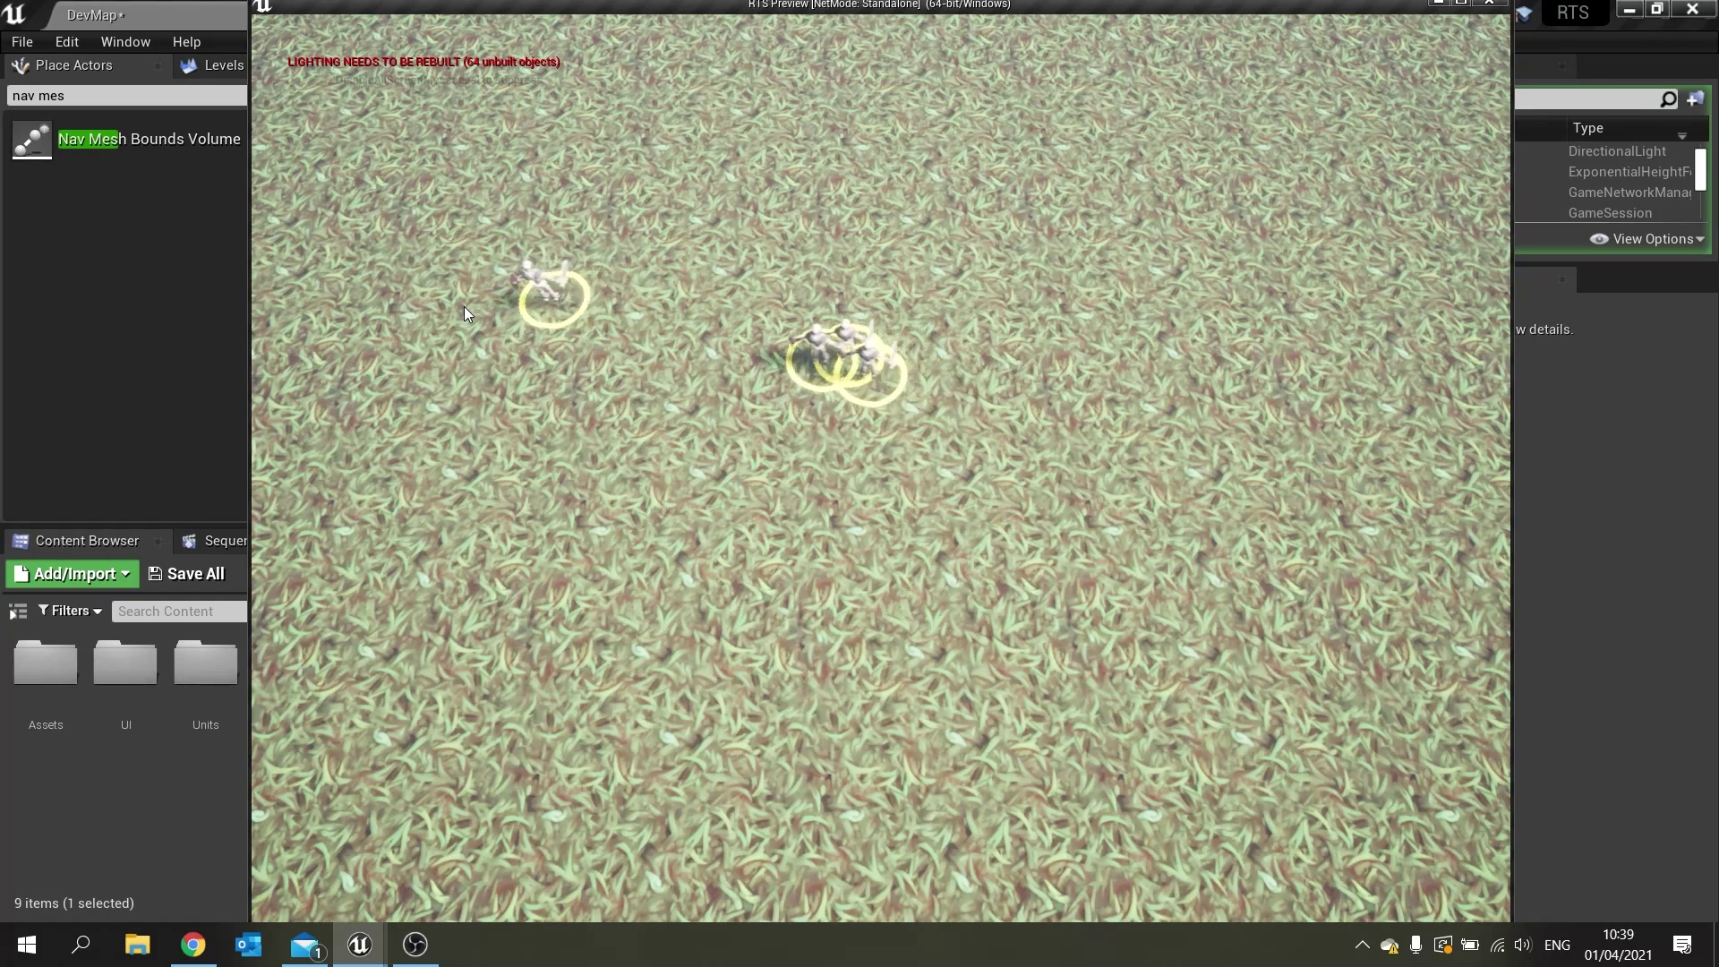
pyautogui.rightClick(916, 529)
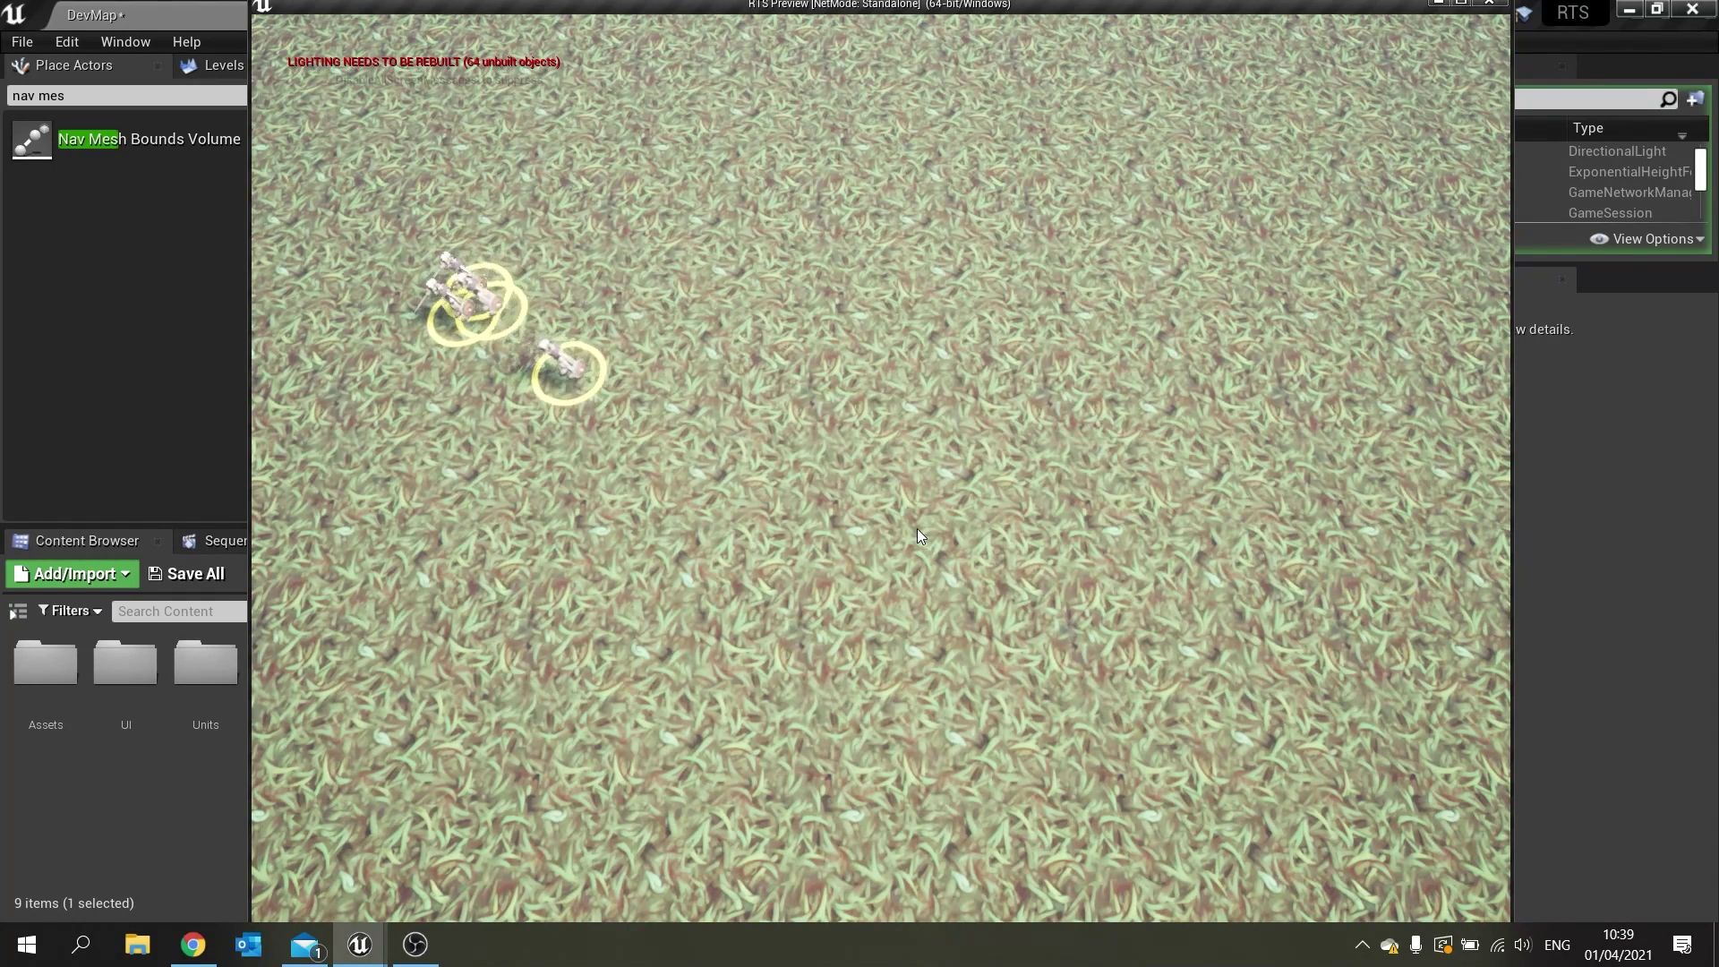
pyautogui.rightClick(1178, 249)
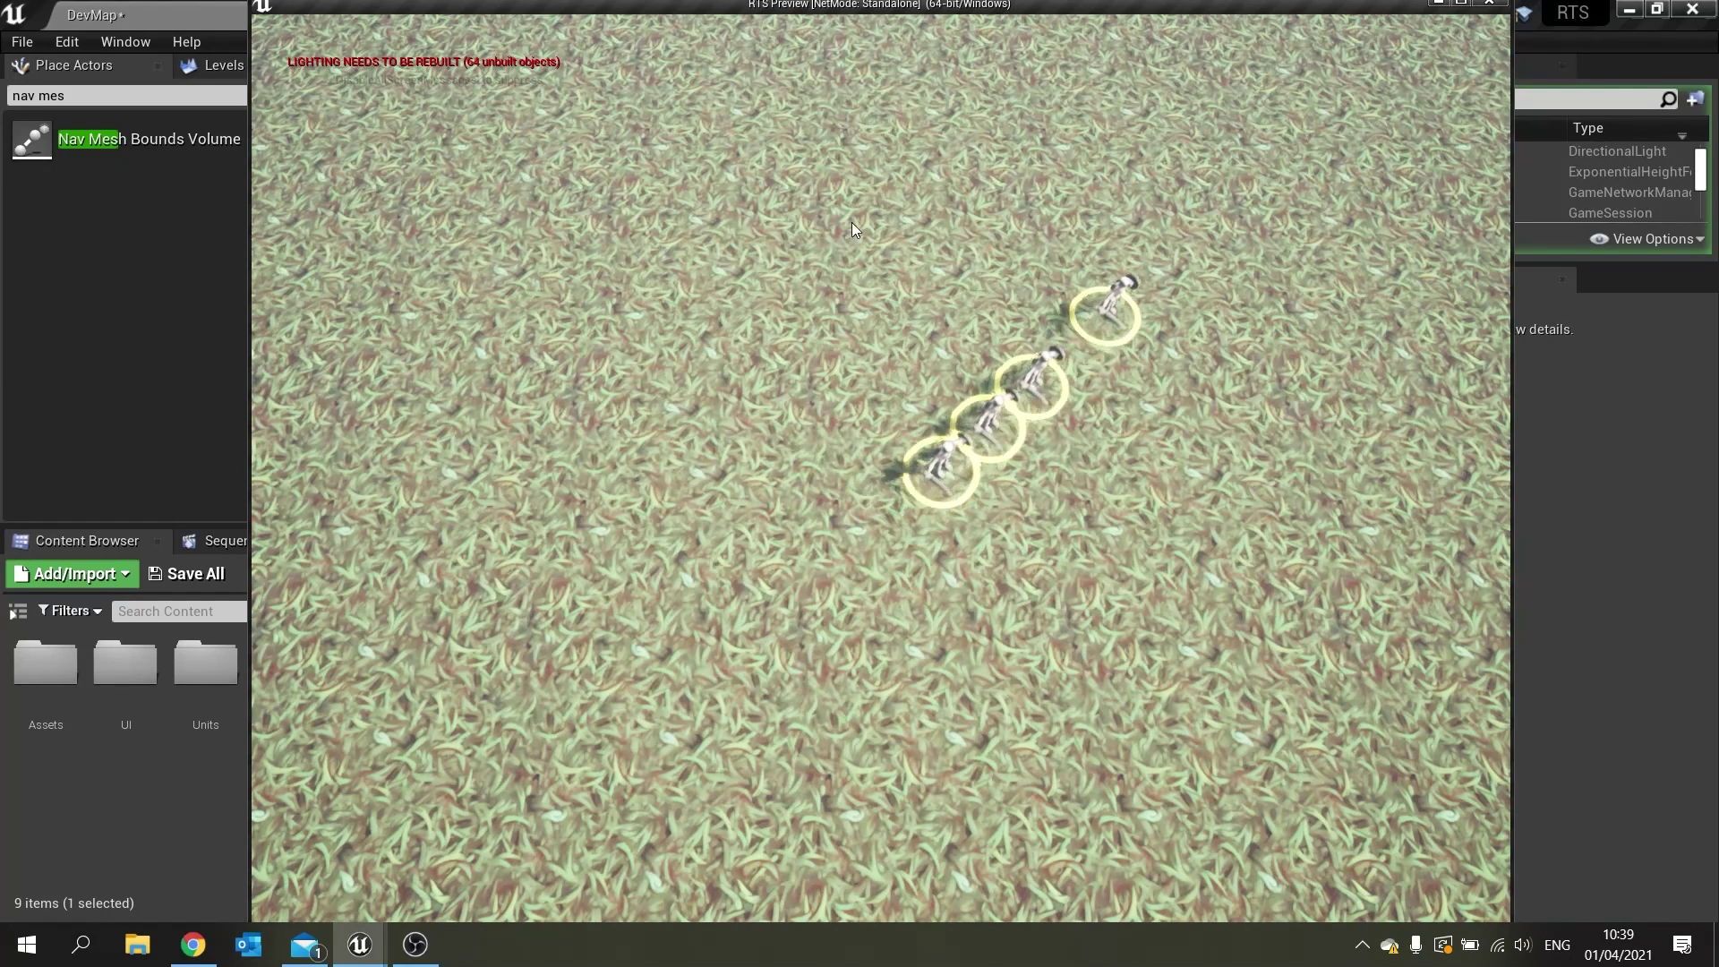
pyautogui.rightClick(696, 255)
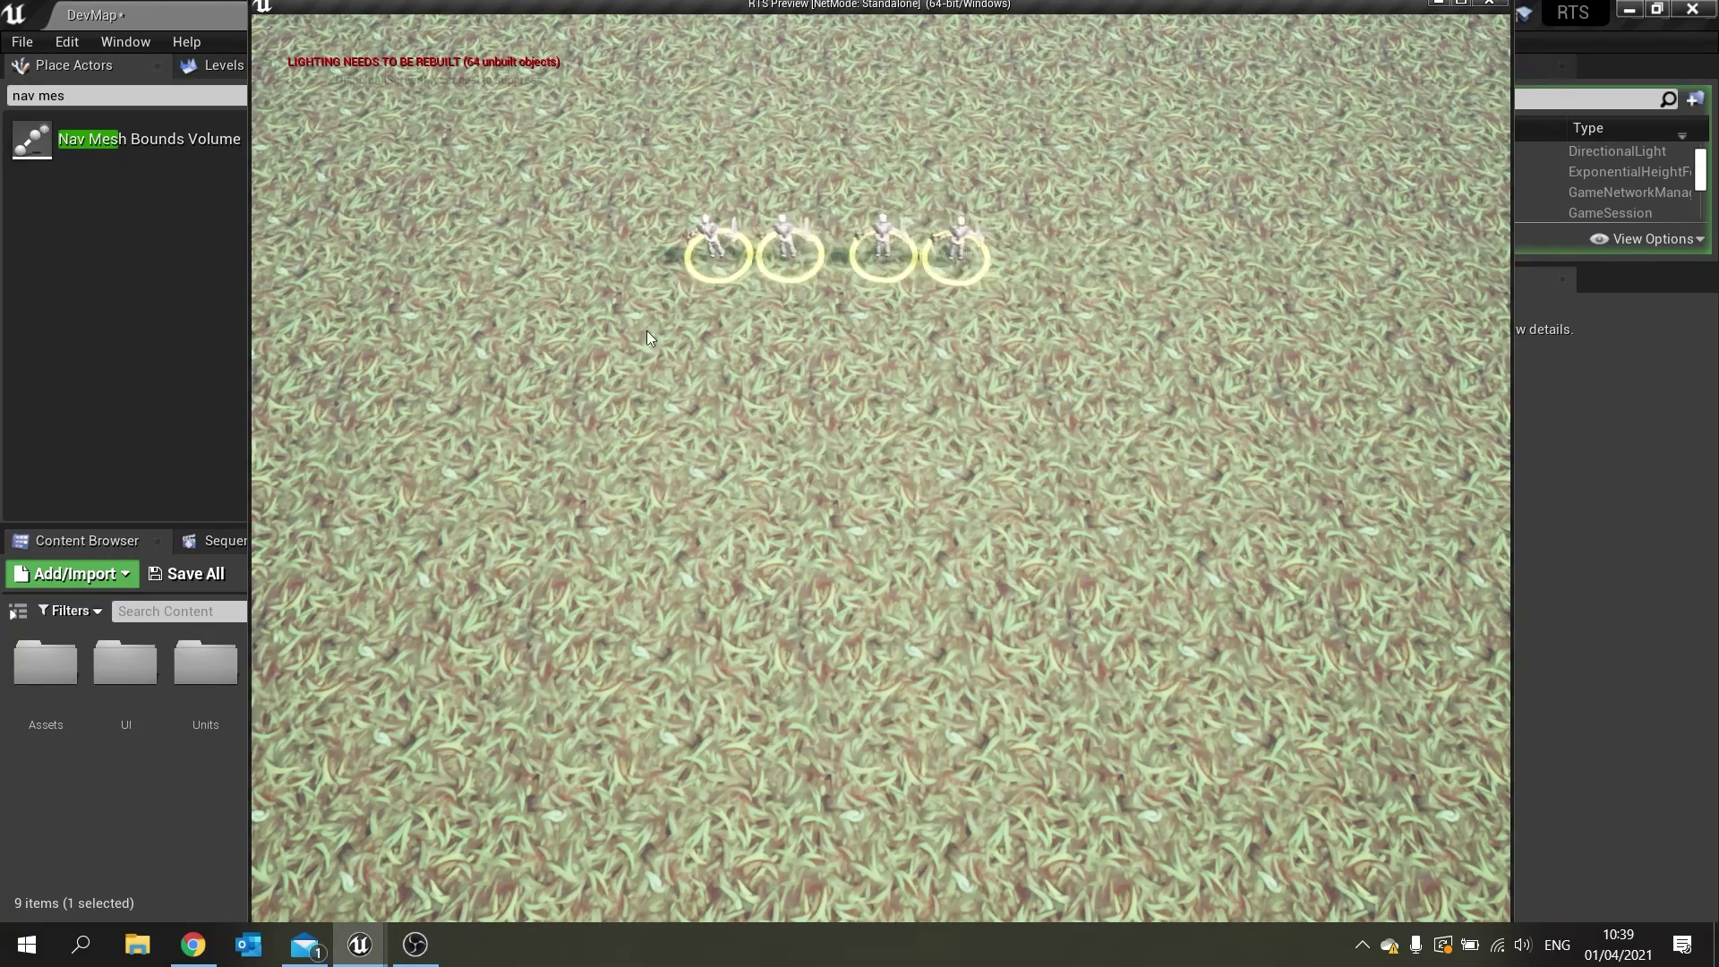
pyautogui.rightClick(582, 664)
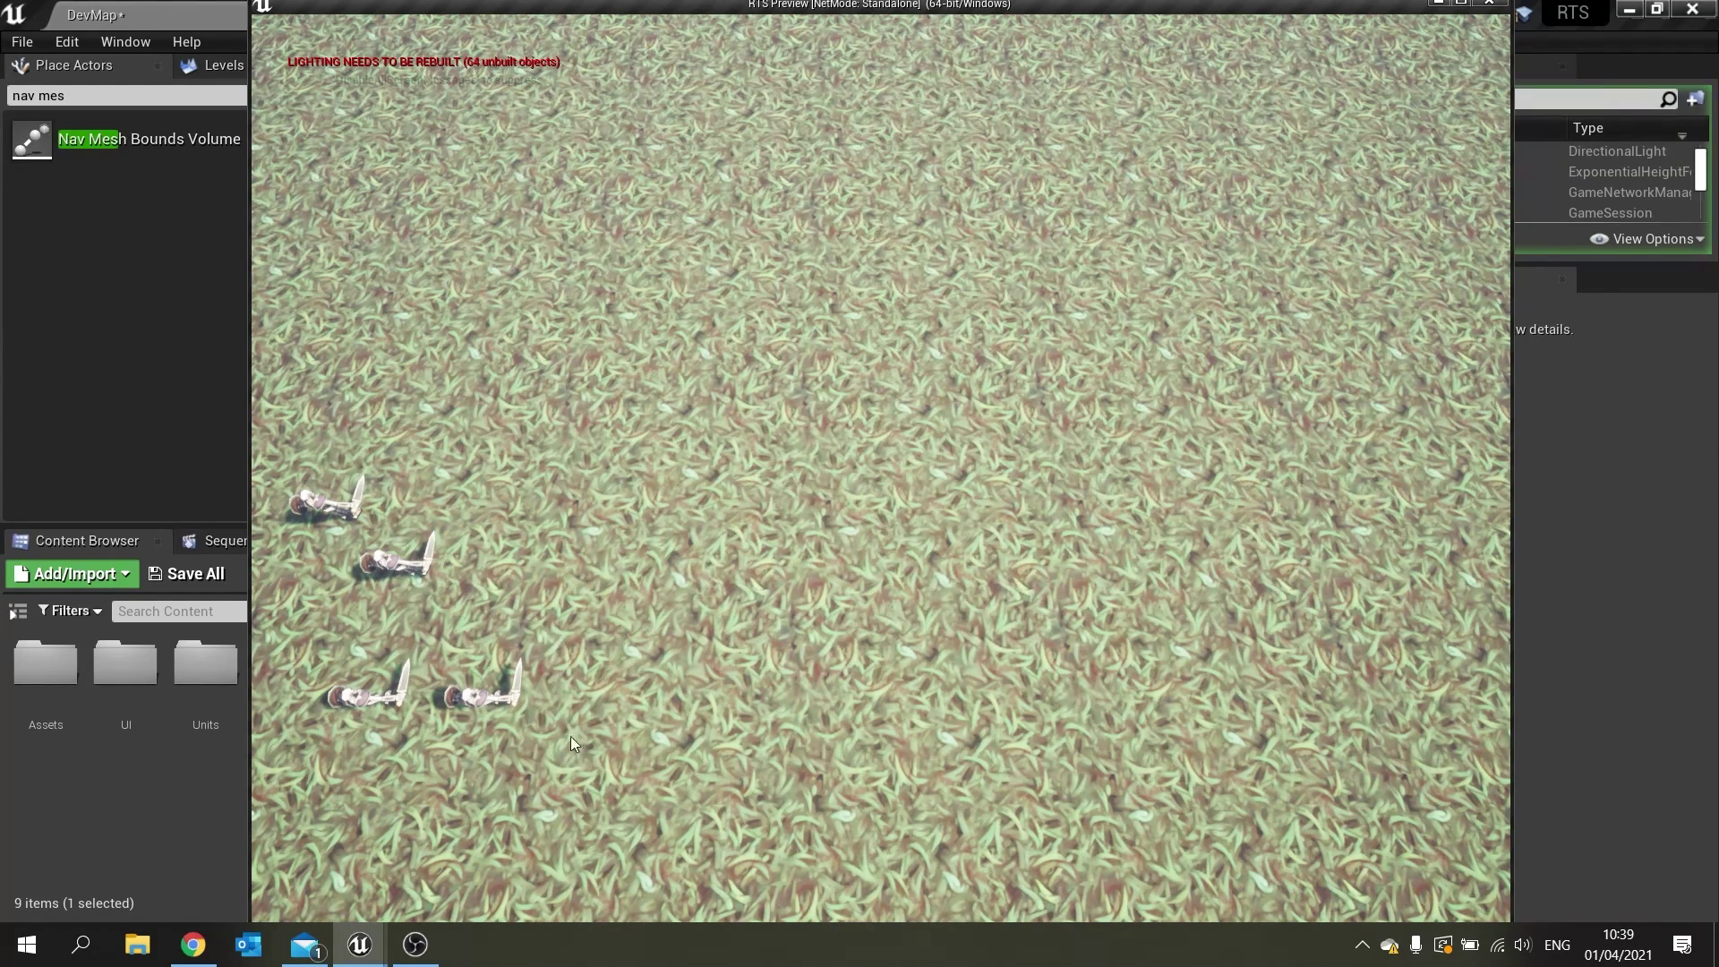
# Select all four units from their starting positions, test another move order to a far spot, and stop the play session.
pyautogui.moveTo(579, 752); pyautogui.dragTo(331, 437)
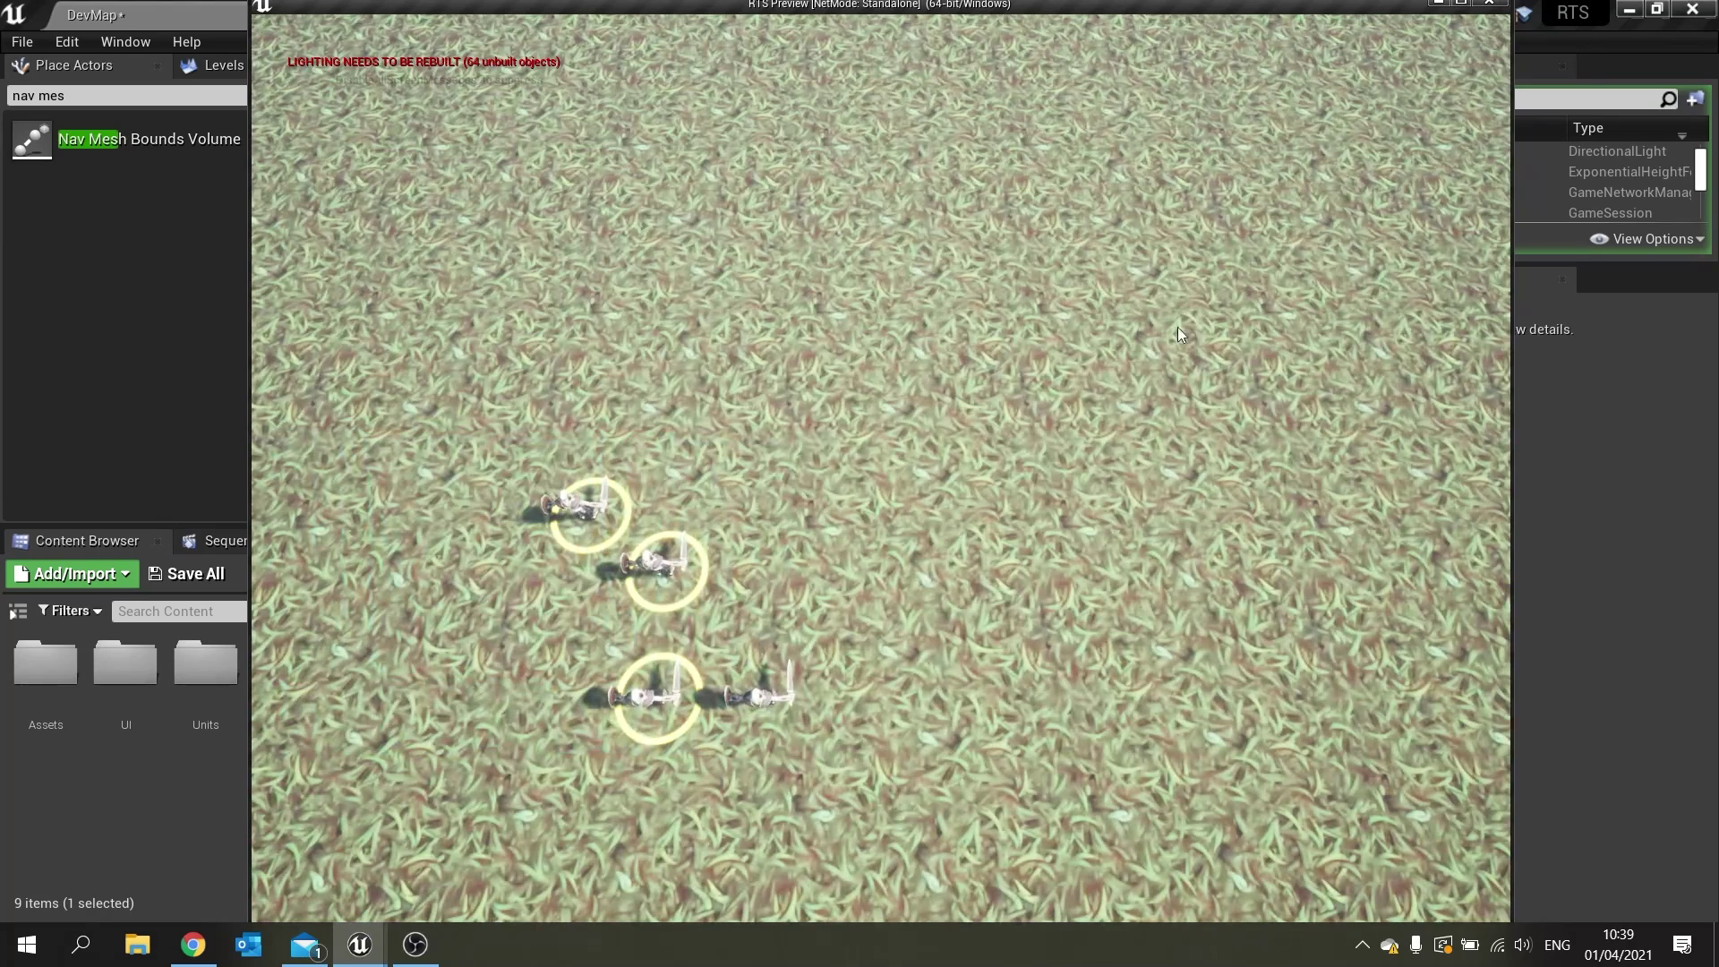
pyautogui.moveTo(909, 746); pyautogui.dragTo(399, 376)
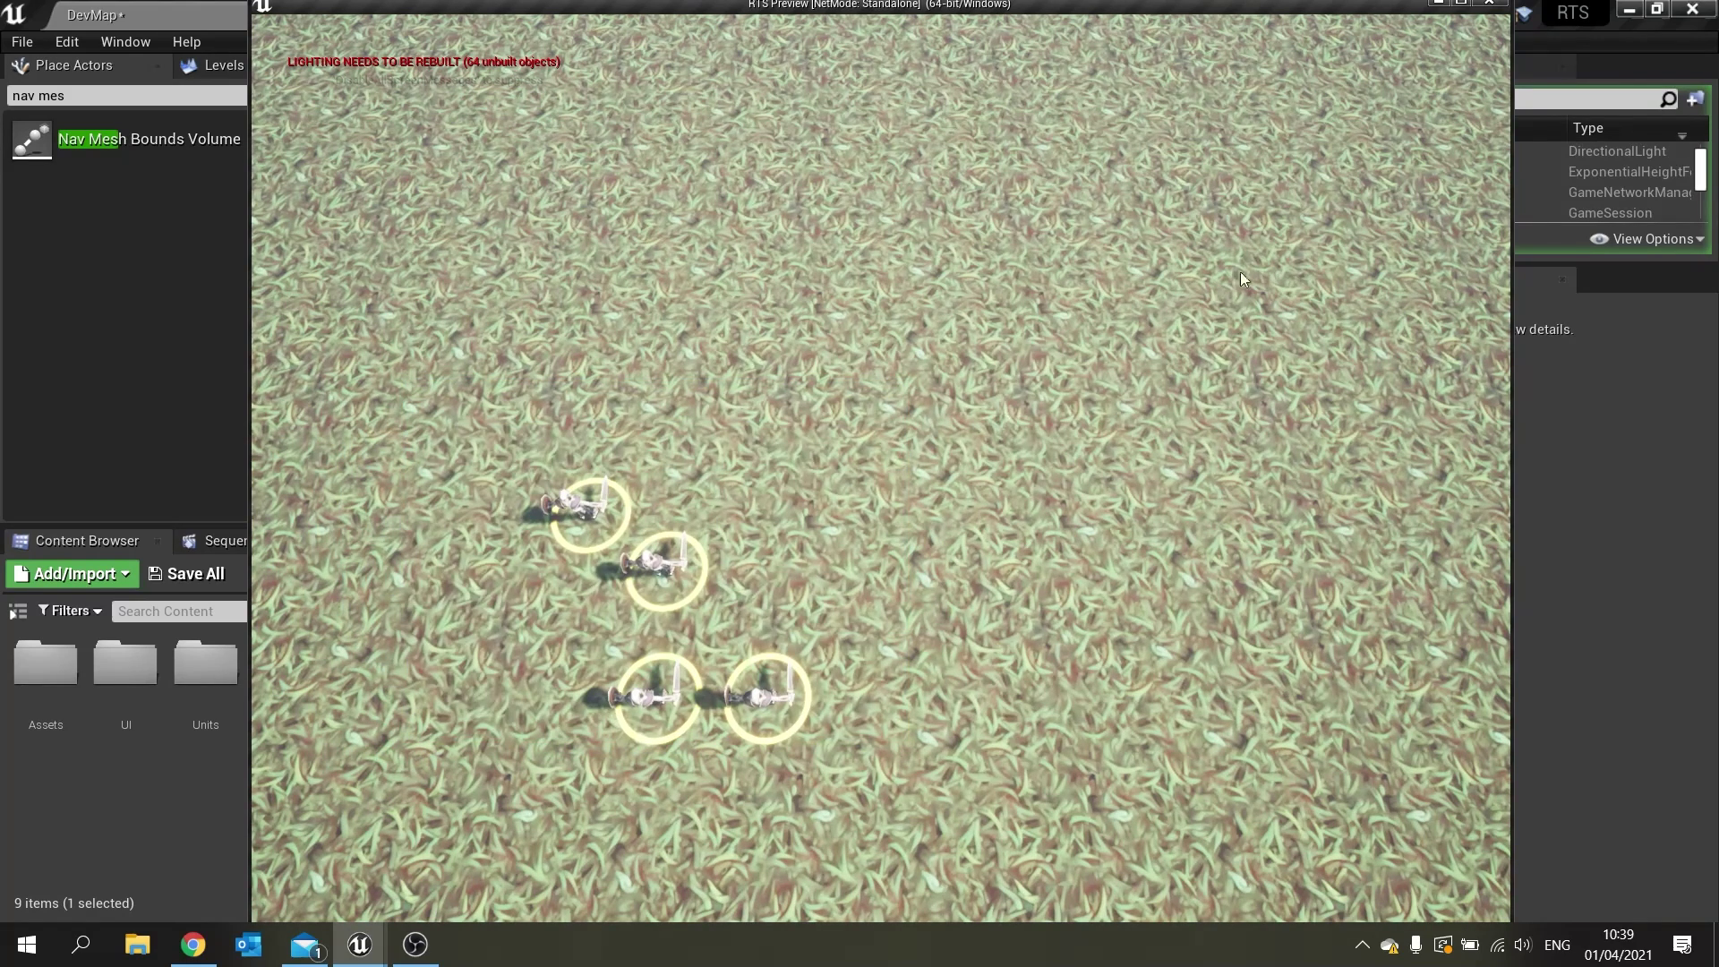
pyautogui.rightClick(1238, 222)
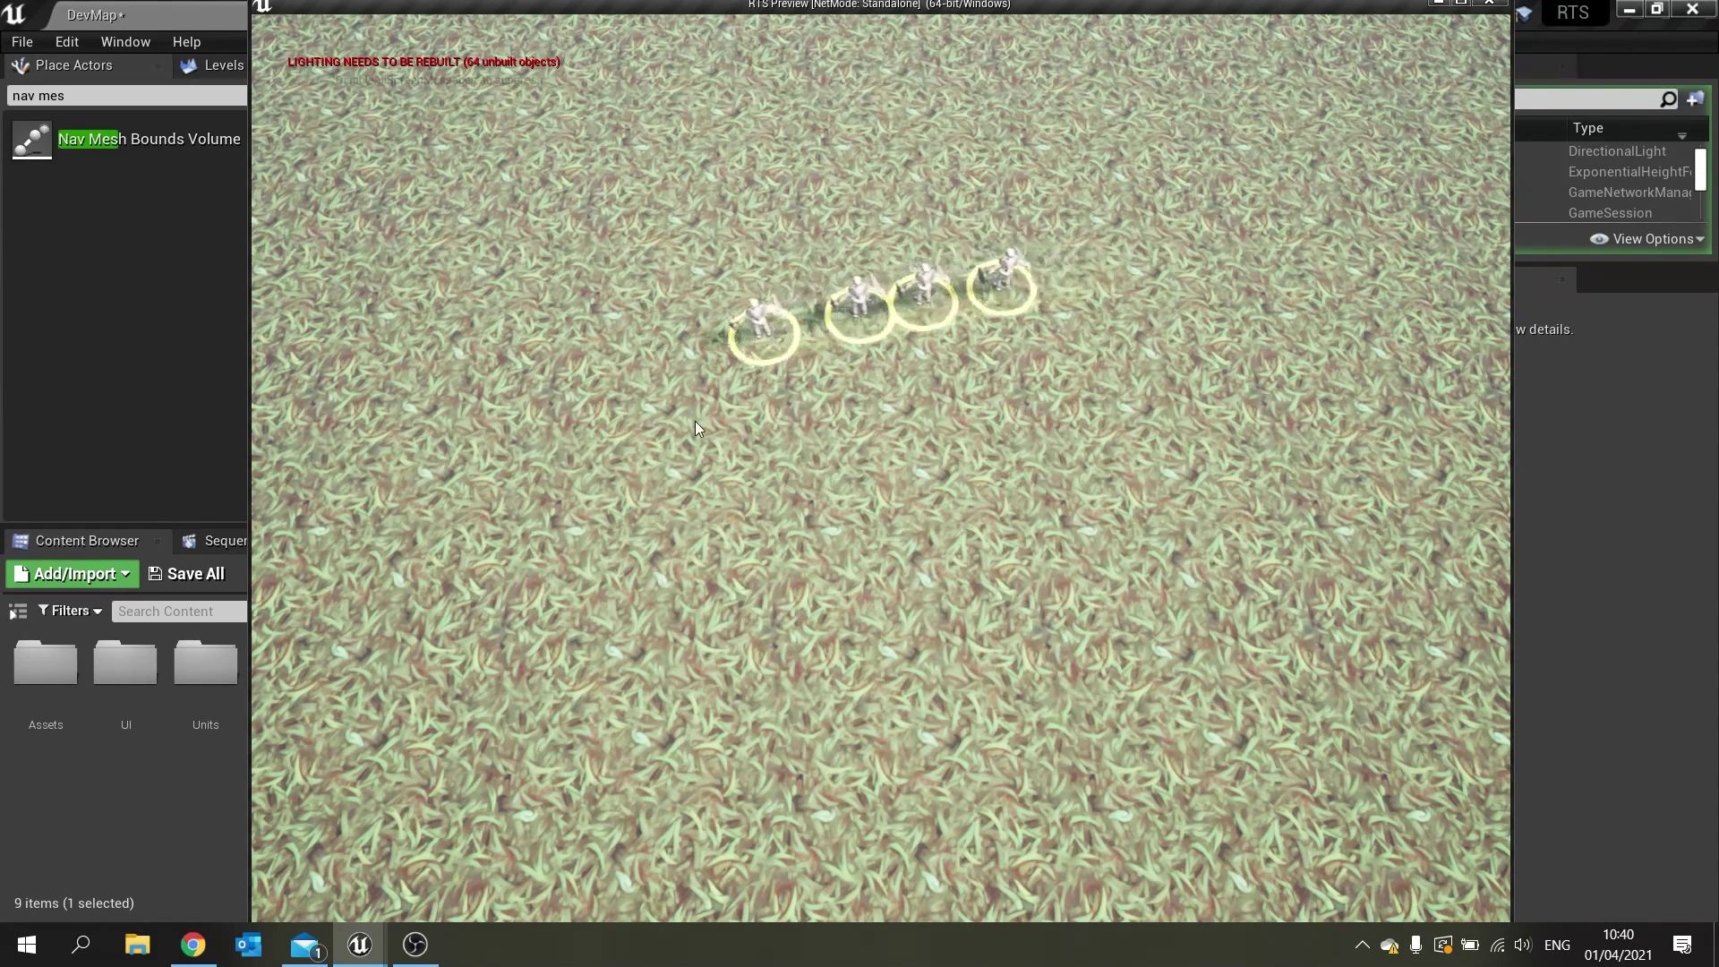
pyautogui.press('Escape')
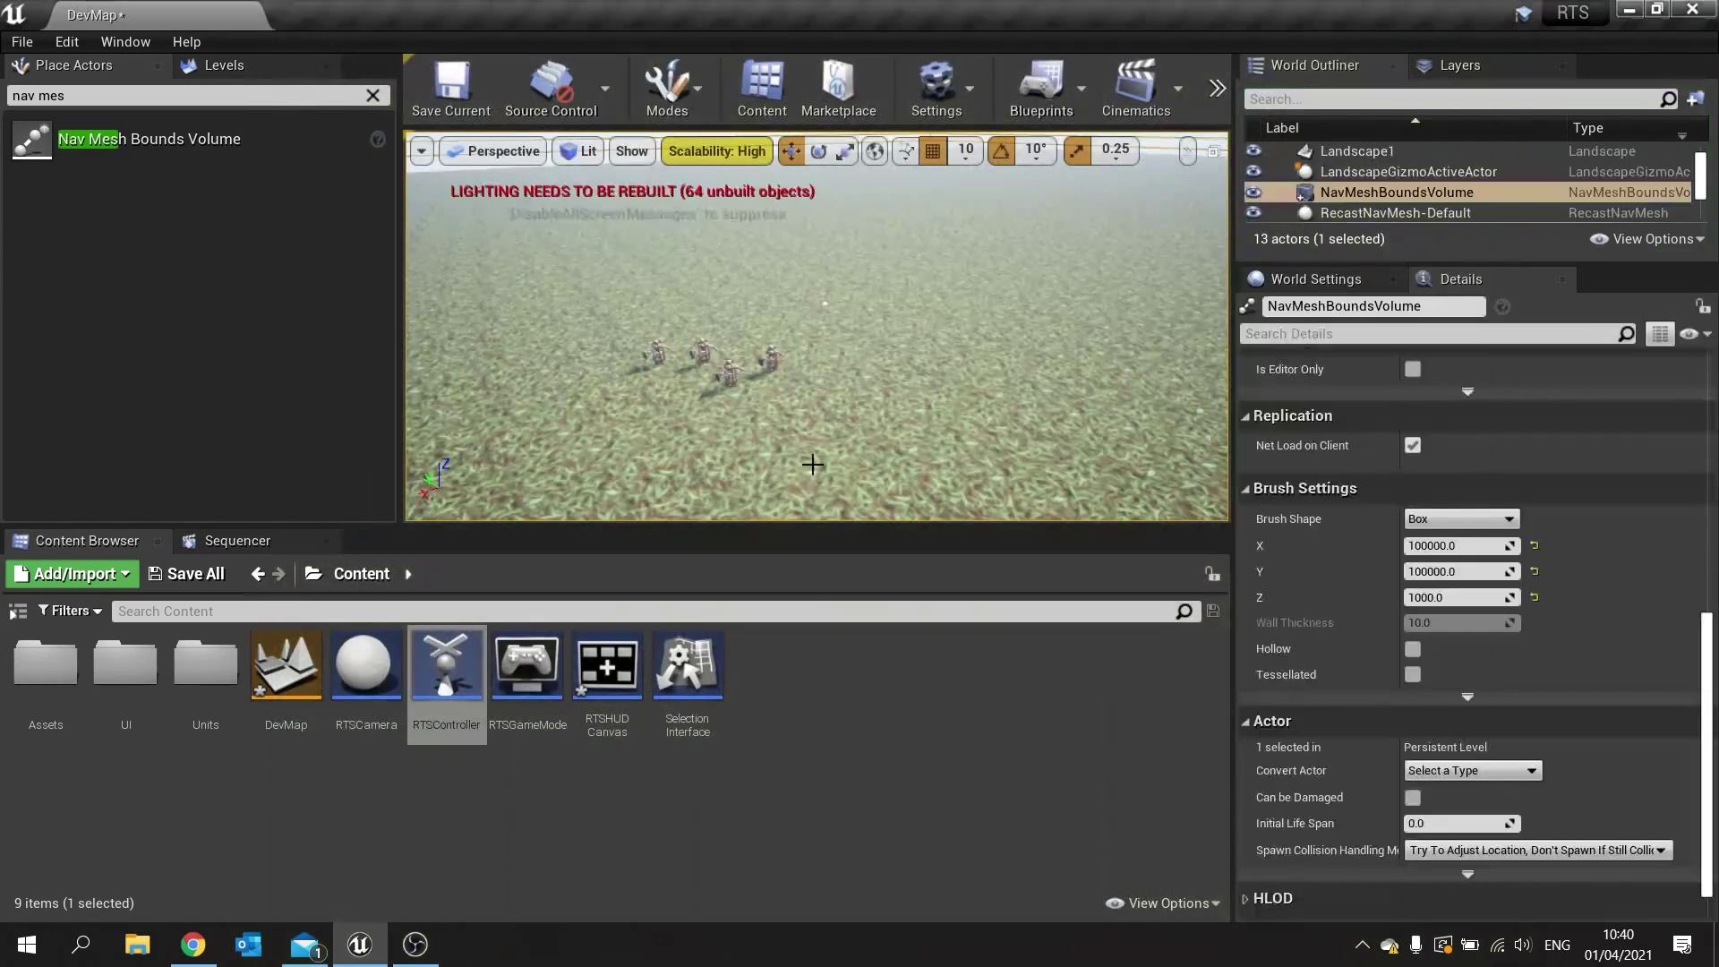
# Open the UnitBehavior behavior tree from the Units content folder.
pyautogui.doubleClick(103, 685)
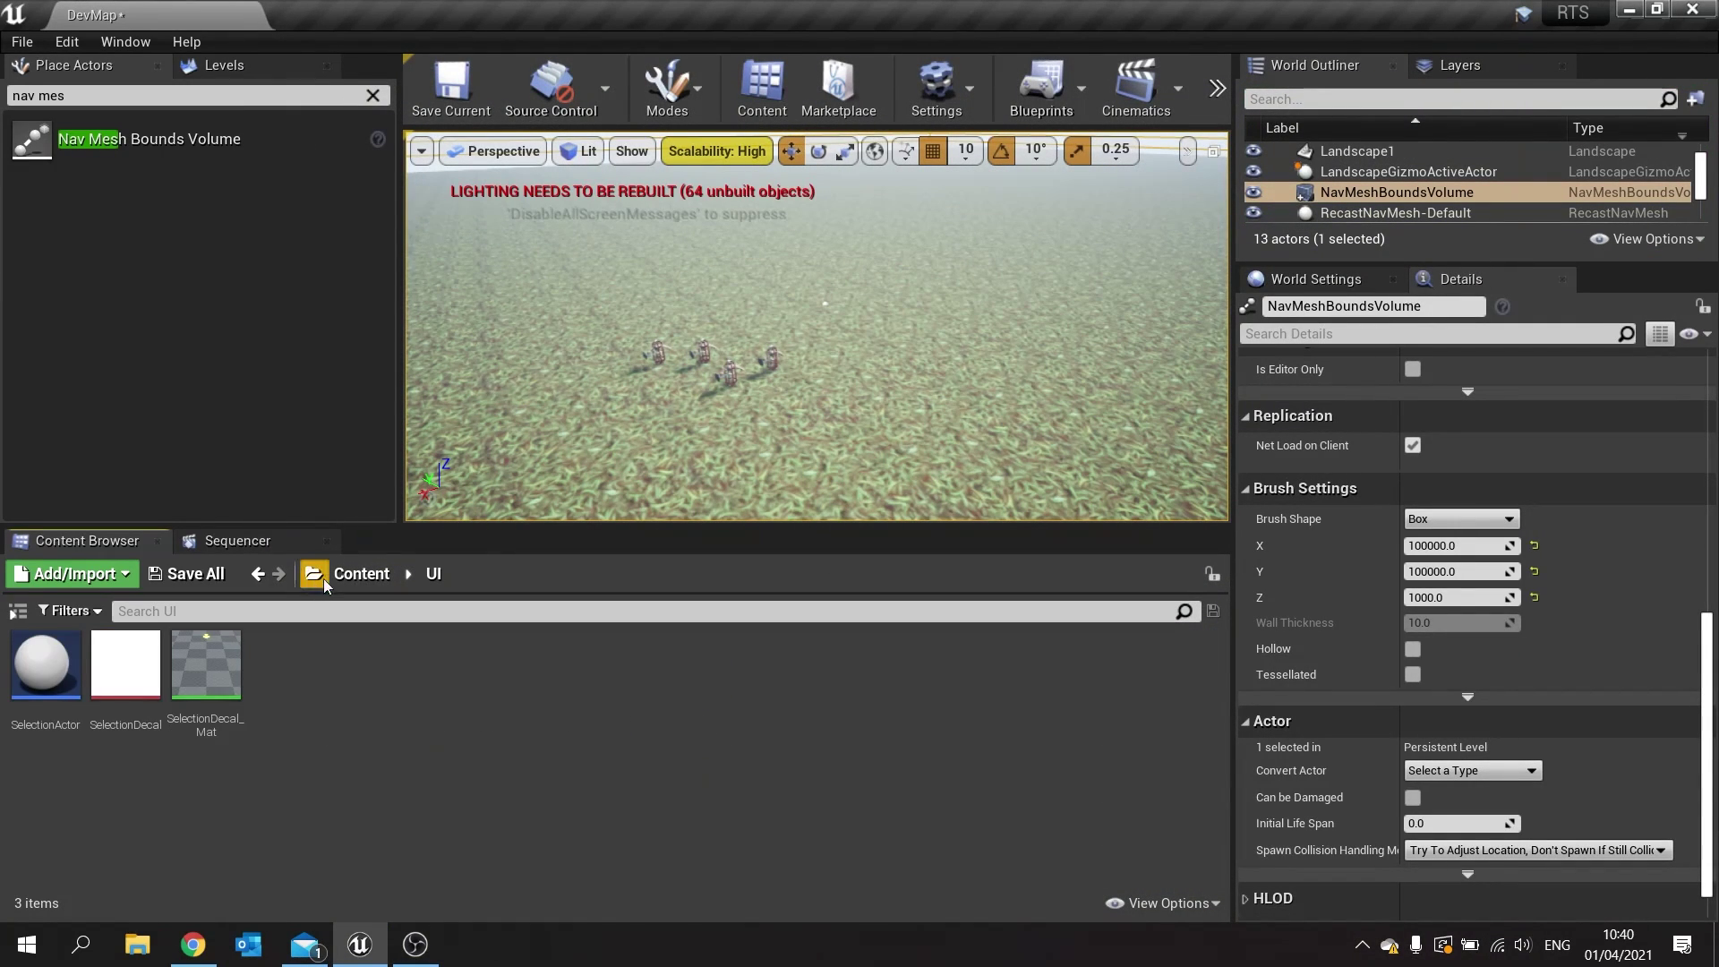
pyautogui.click(358, 574)
pyautogui.doubleClick(204, 671)
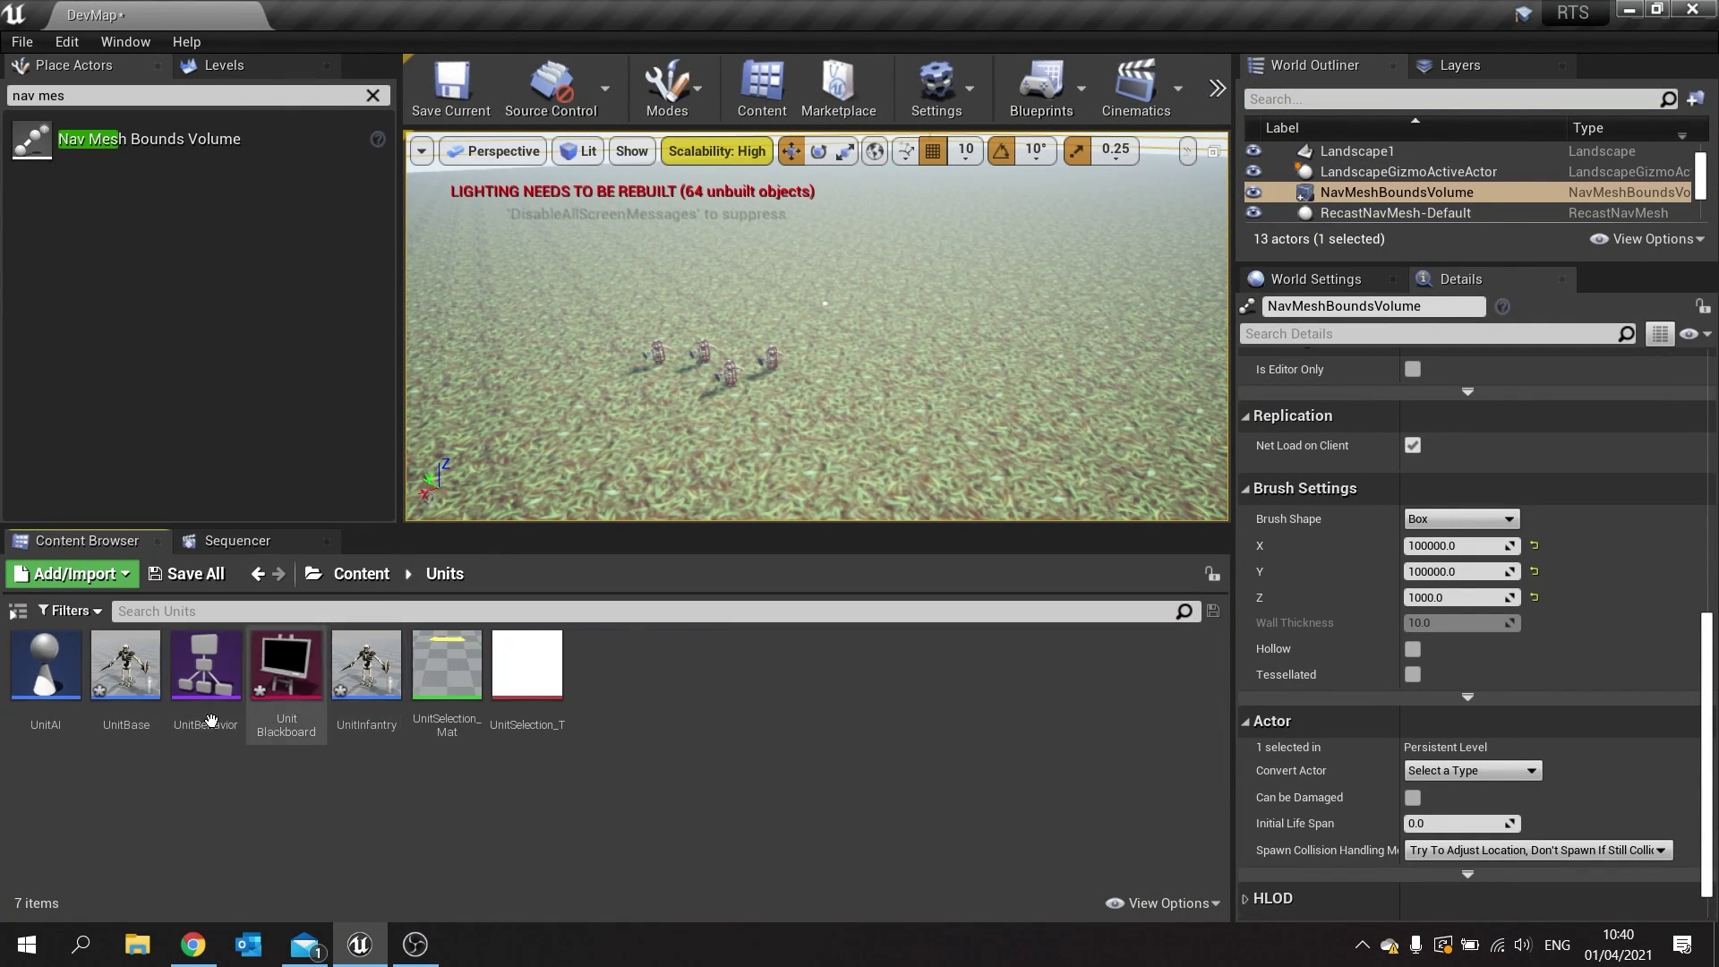
pyautogui.doubleClick(205, 667)
# Set Notify Observer to On Value Change on the Travel sequence's Blackboard Based Condition decorator.
pyautogui.moveTo(966, 350); pyautogui.dragTo(904, 557, button='right')
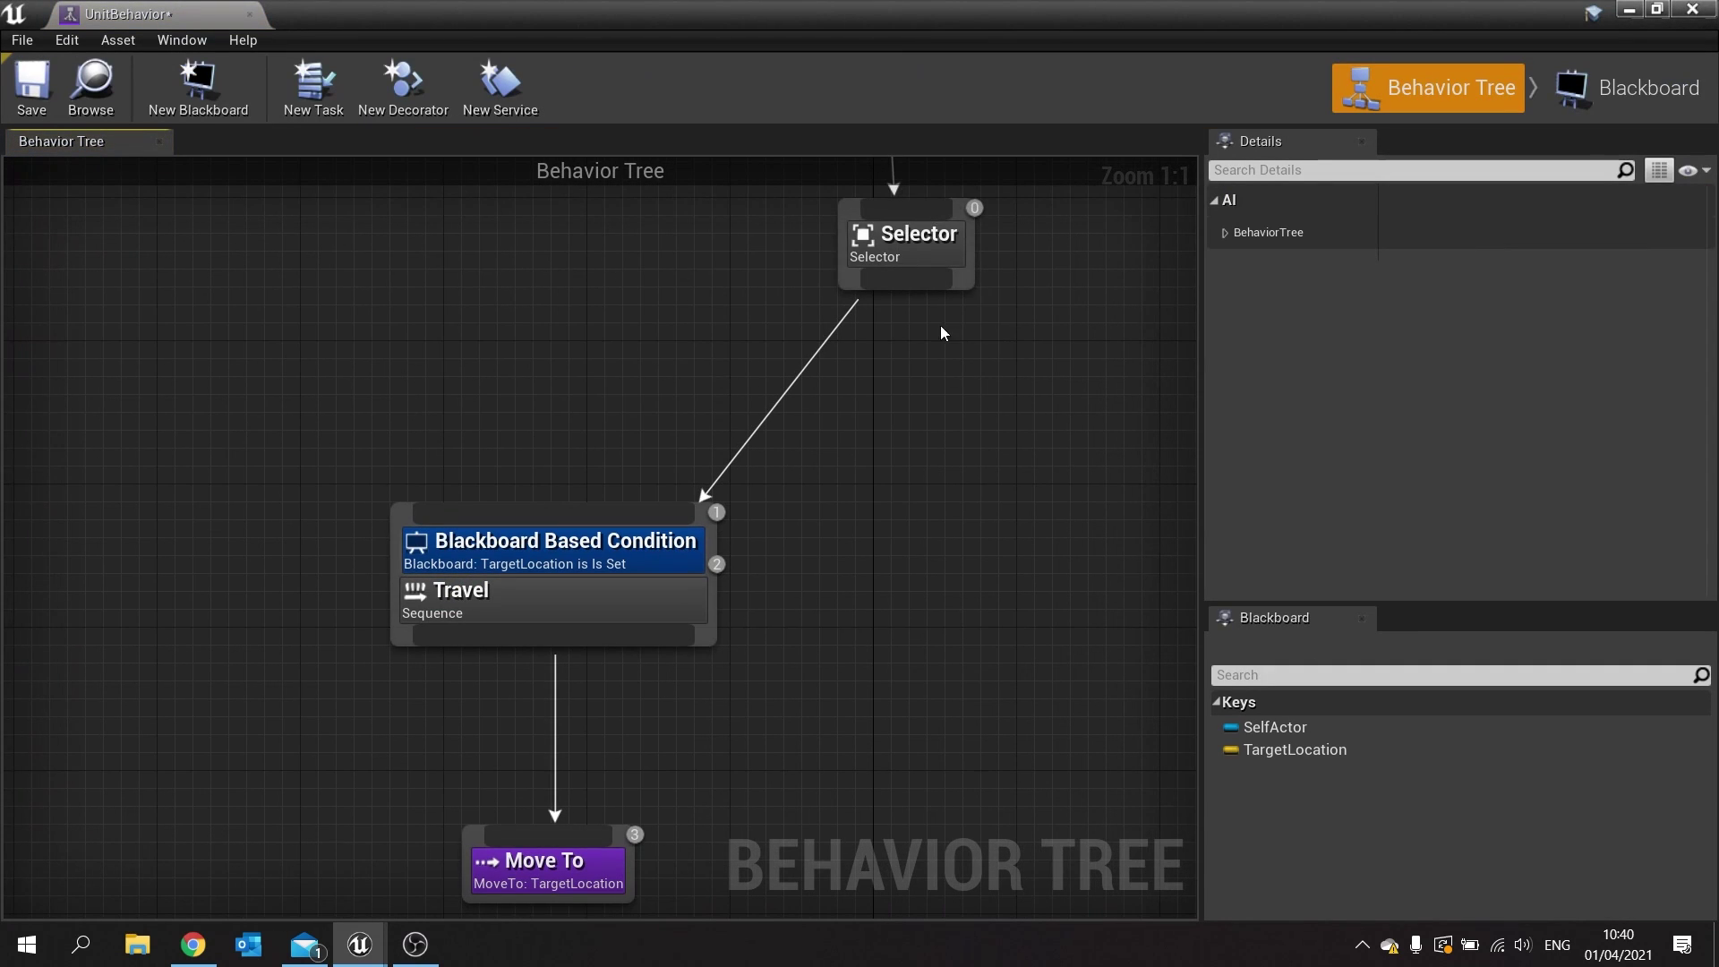
pyautogui.moveTo(710, 744); pyautogui.dragTo(710, 557, button='right')
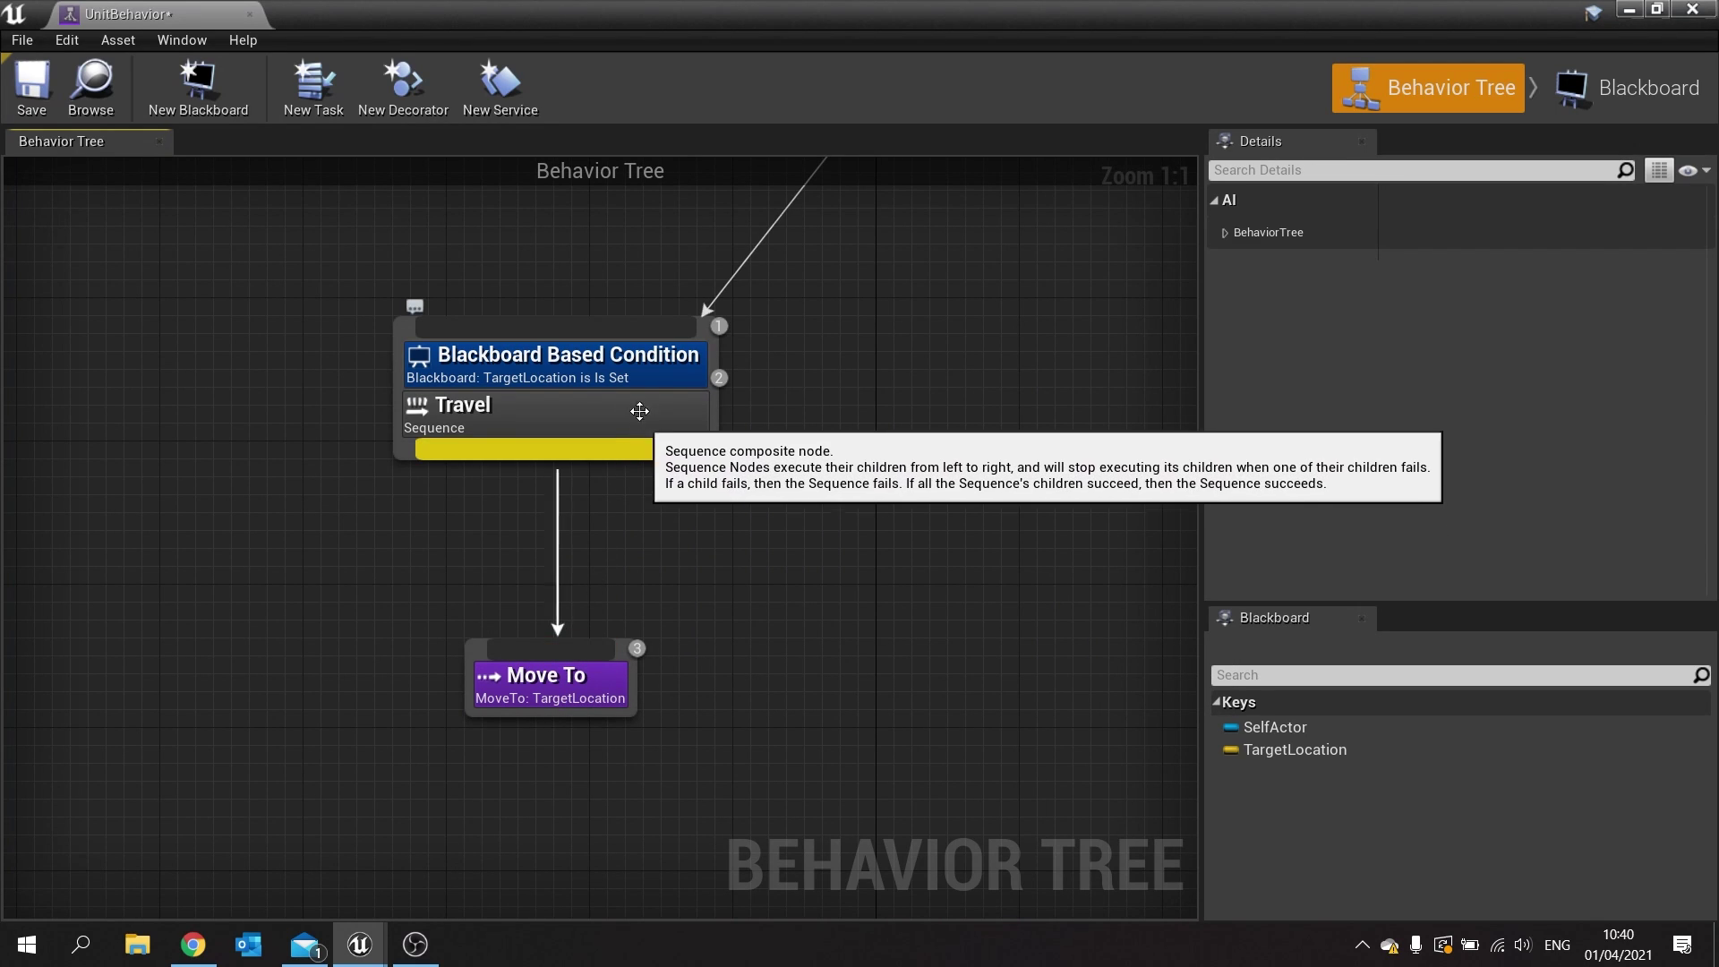
pyautogui.moveTo(528, 364); pyautogui.dragTo(534, 367)
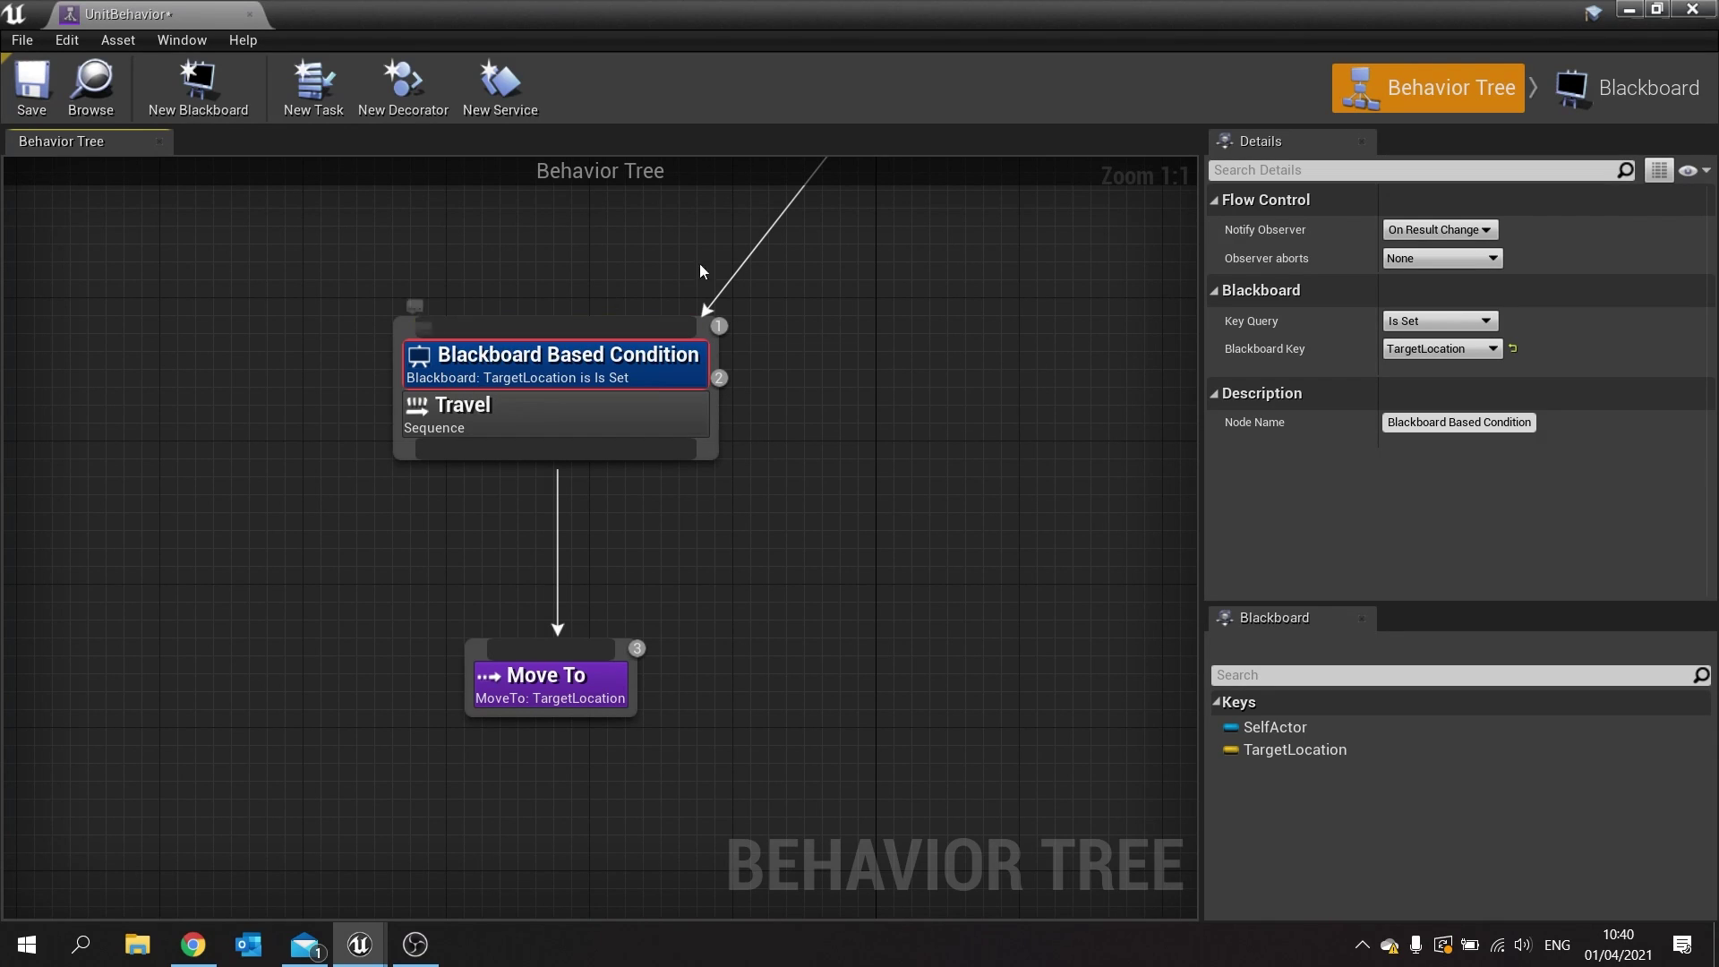
pyautogui.click(1430, 230)
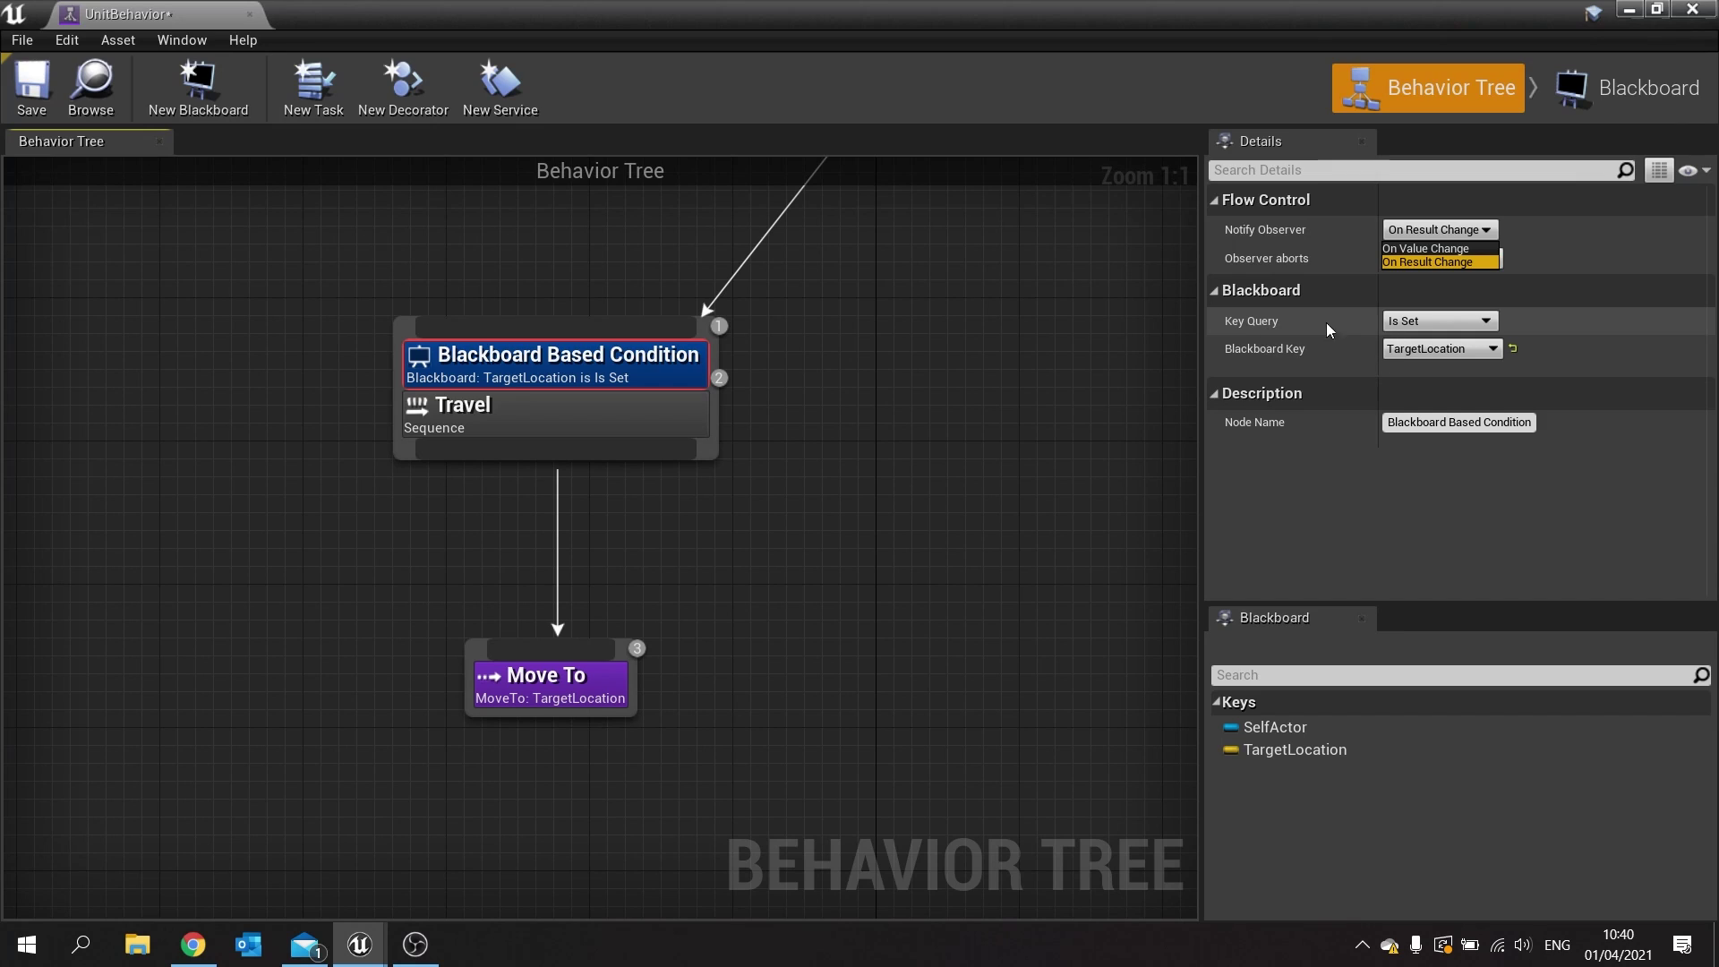
pyautogui.click(1448, 248)
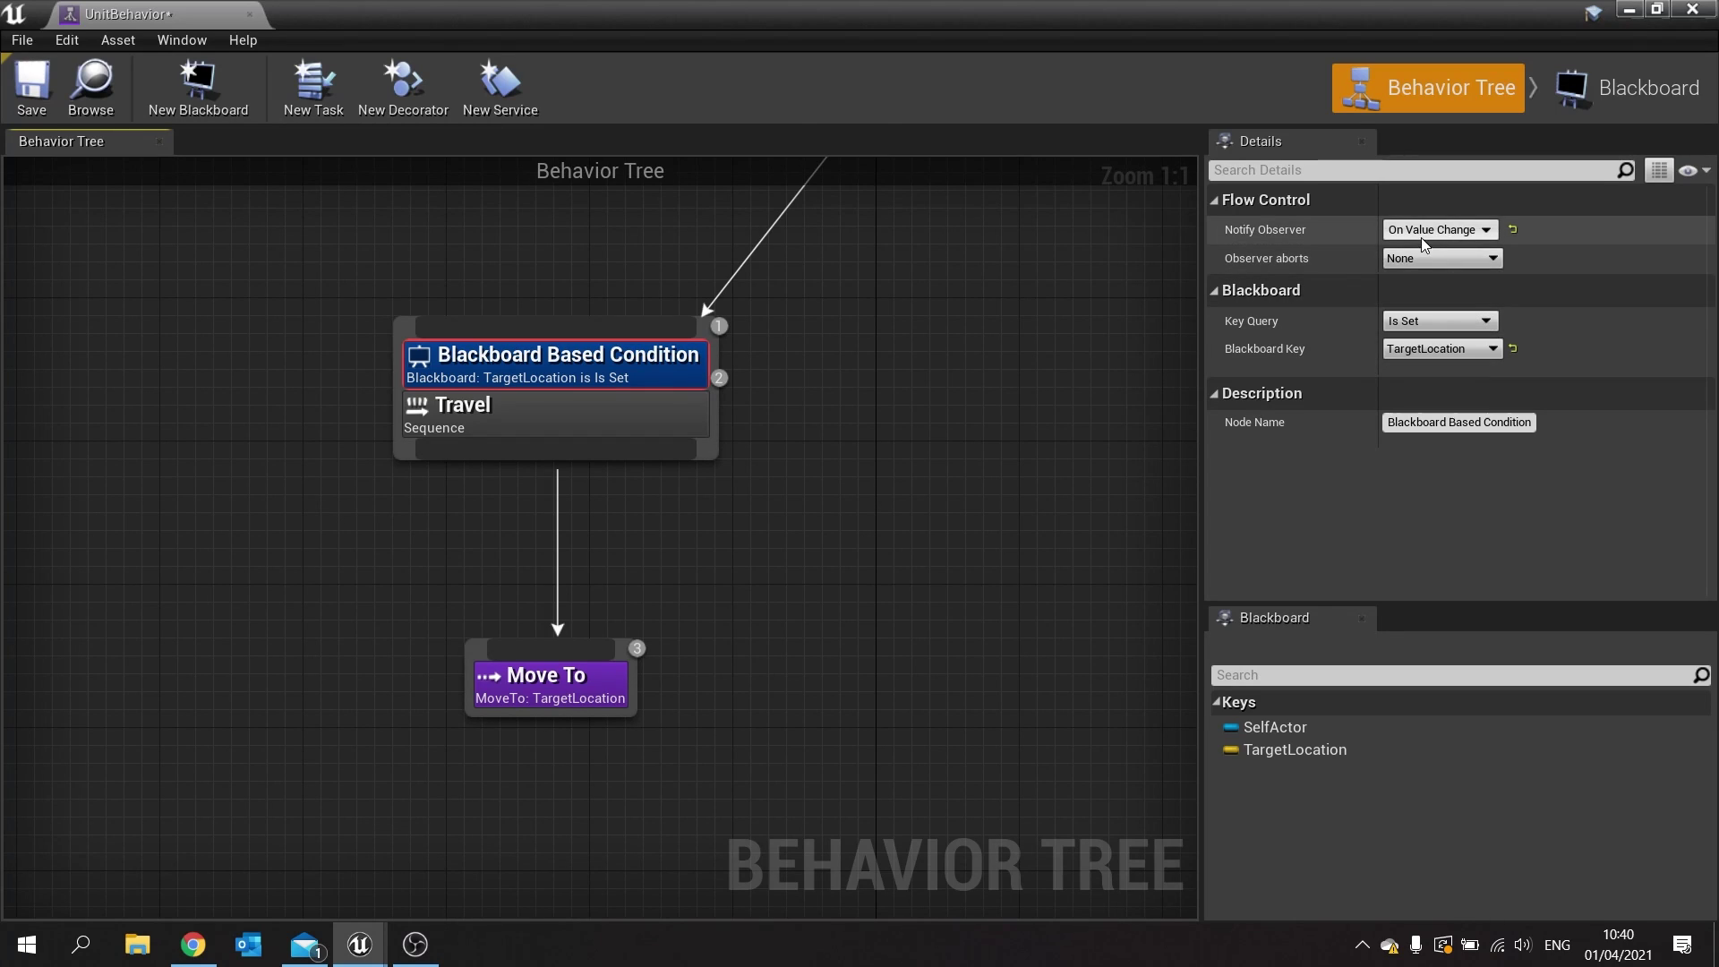
# Set the decorator's Observer aborts option to Self and save the behavior tree.
pyautogui.click(1441, 258)
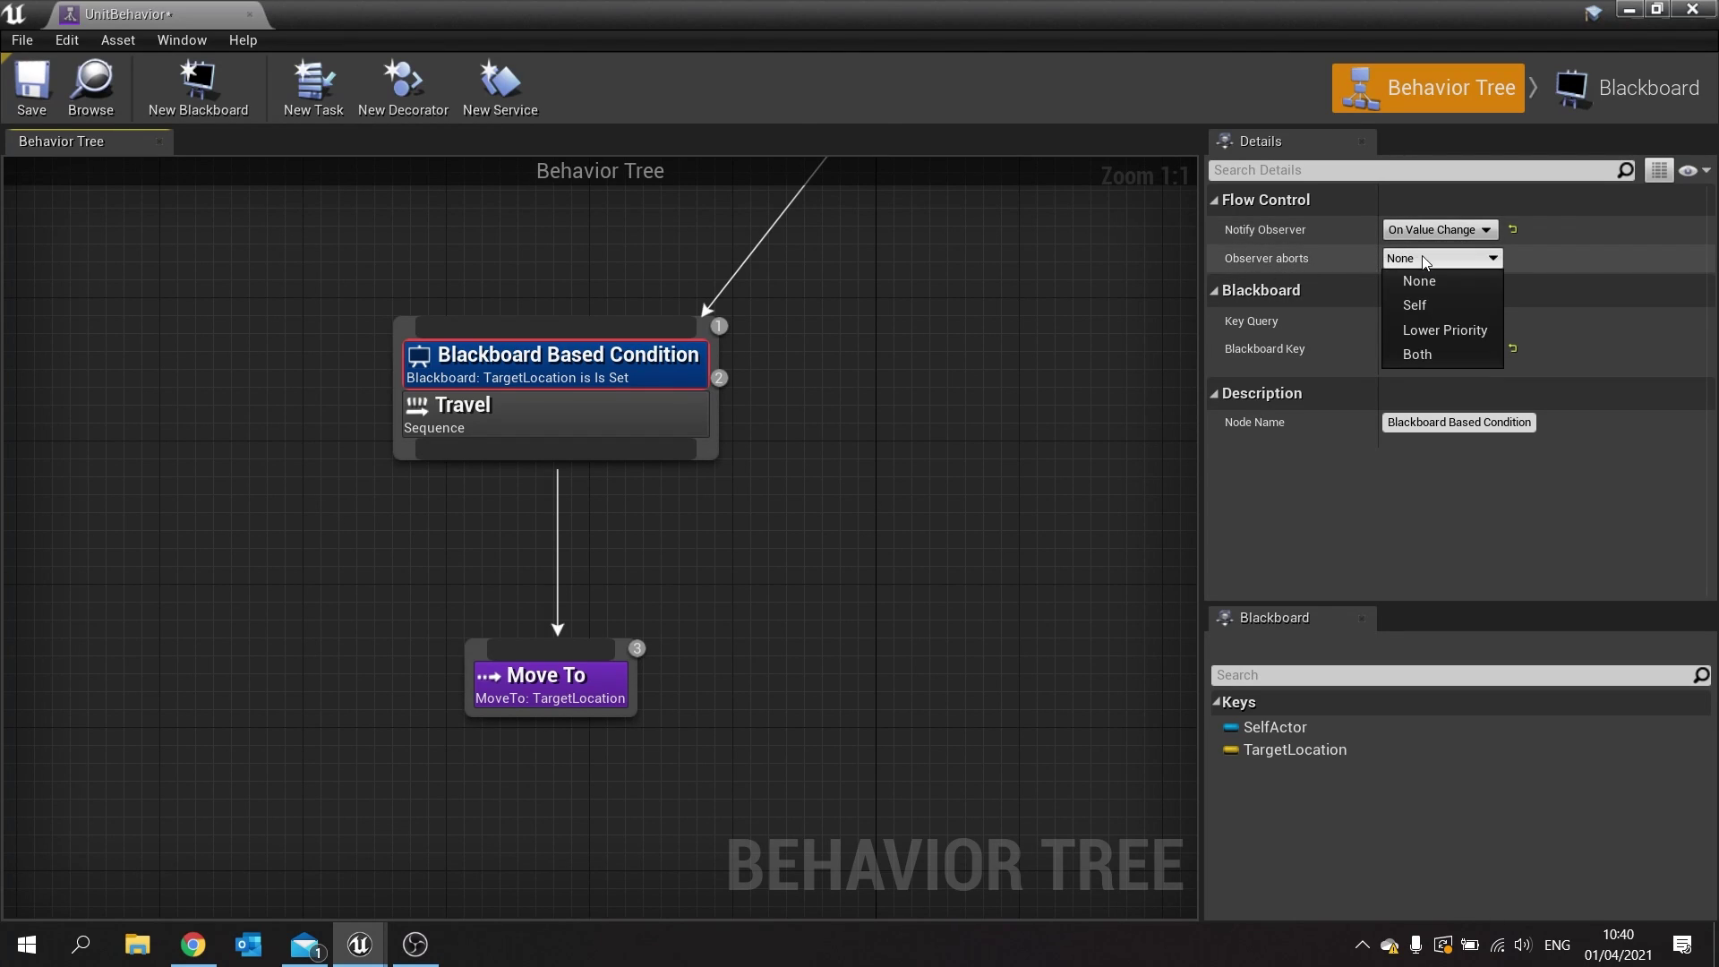
pyautogui.click(1425, 309)
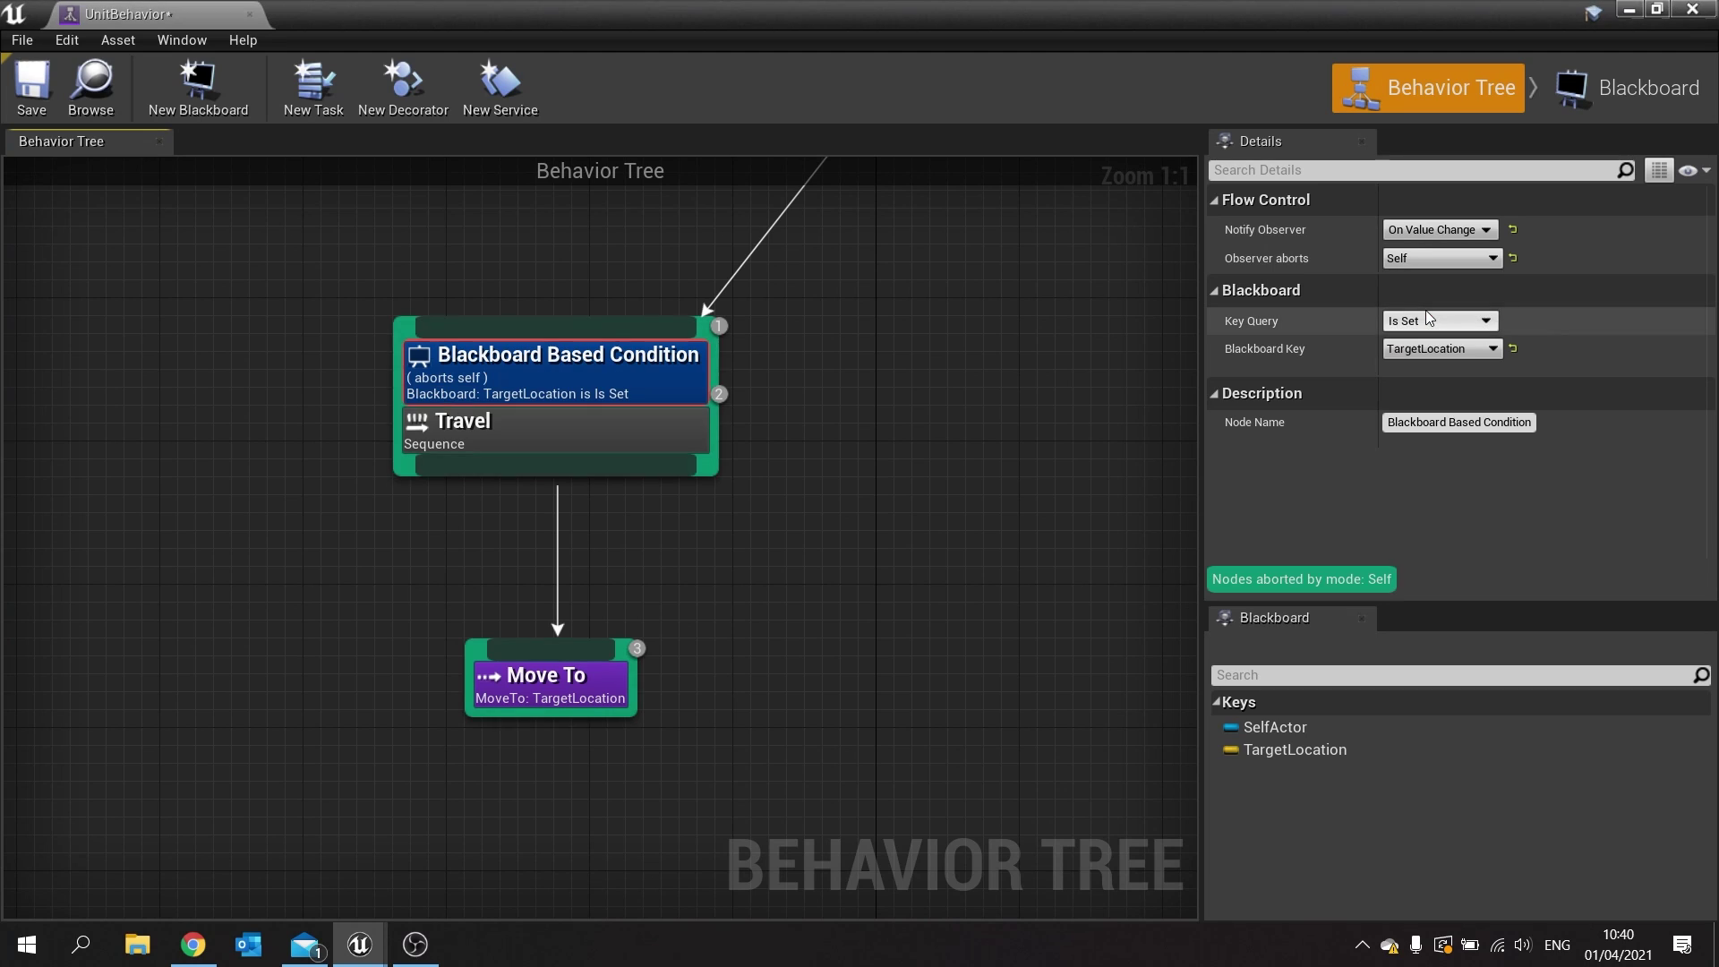
pyautogui.click(32, 85)
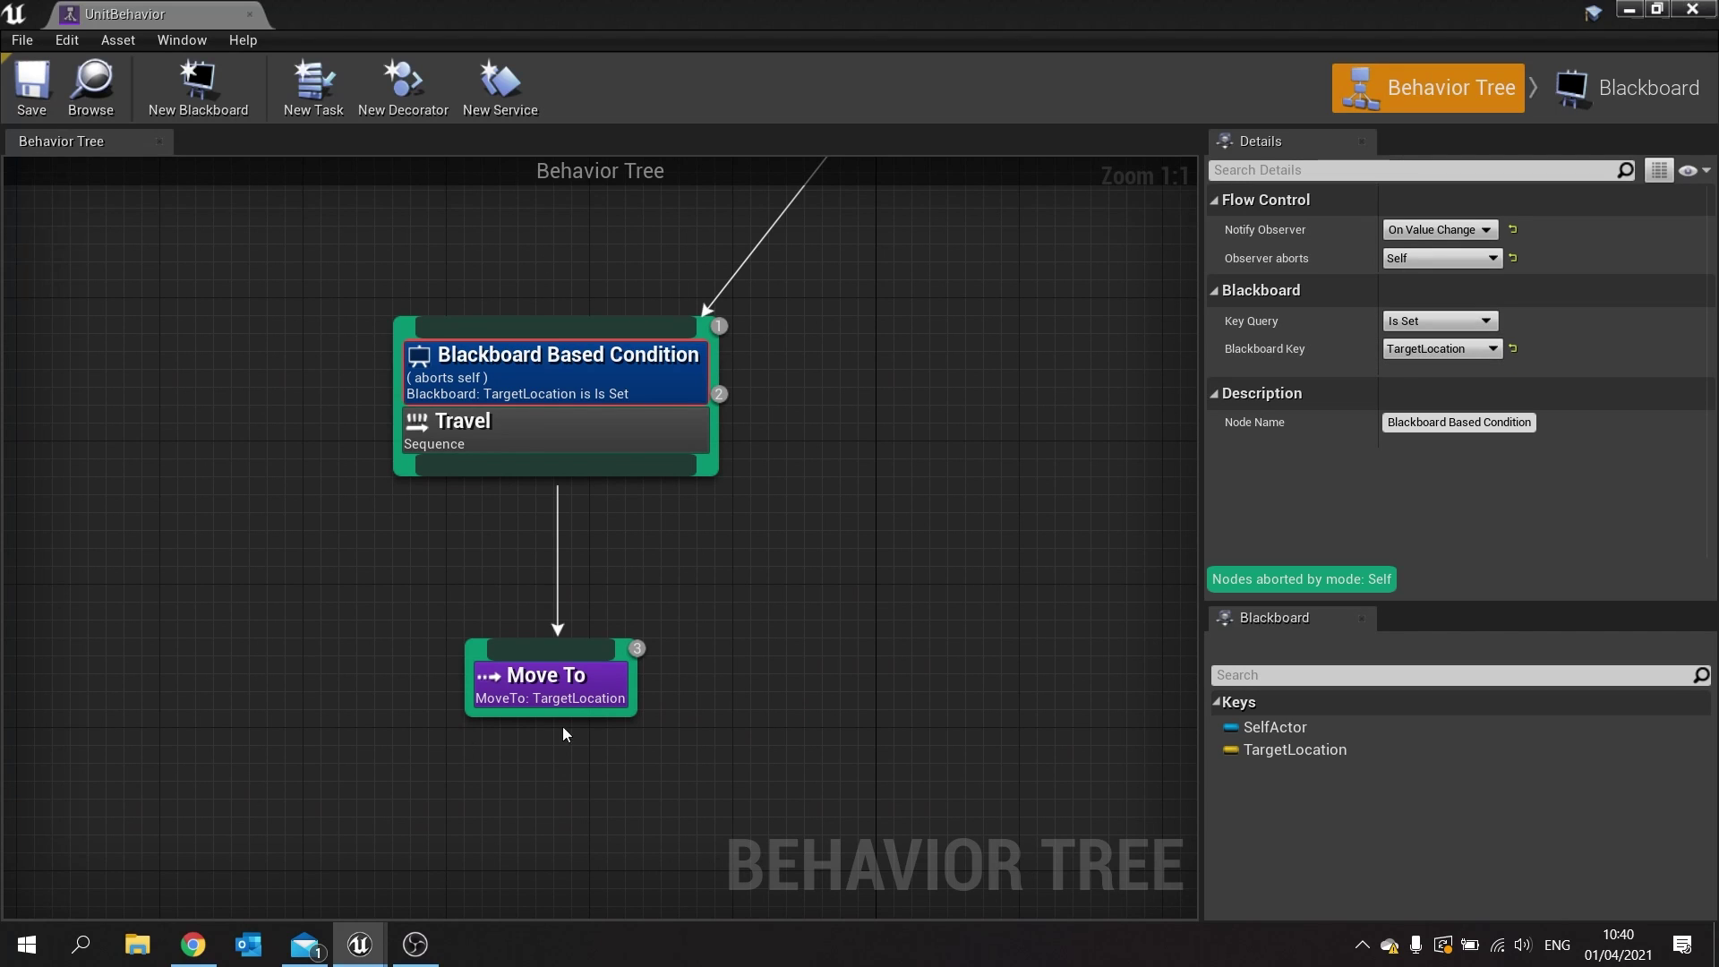
# Close the UnitBehavior editor, start a play session and select all four units.
pyautogui.click(1692, 9)
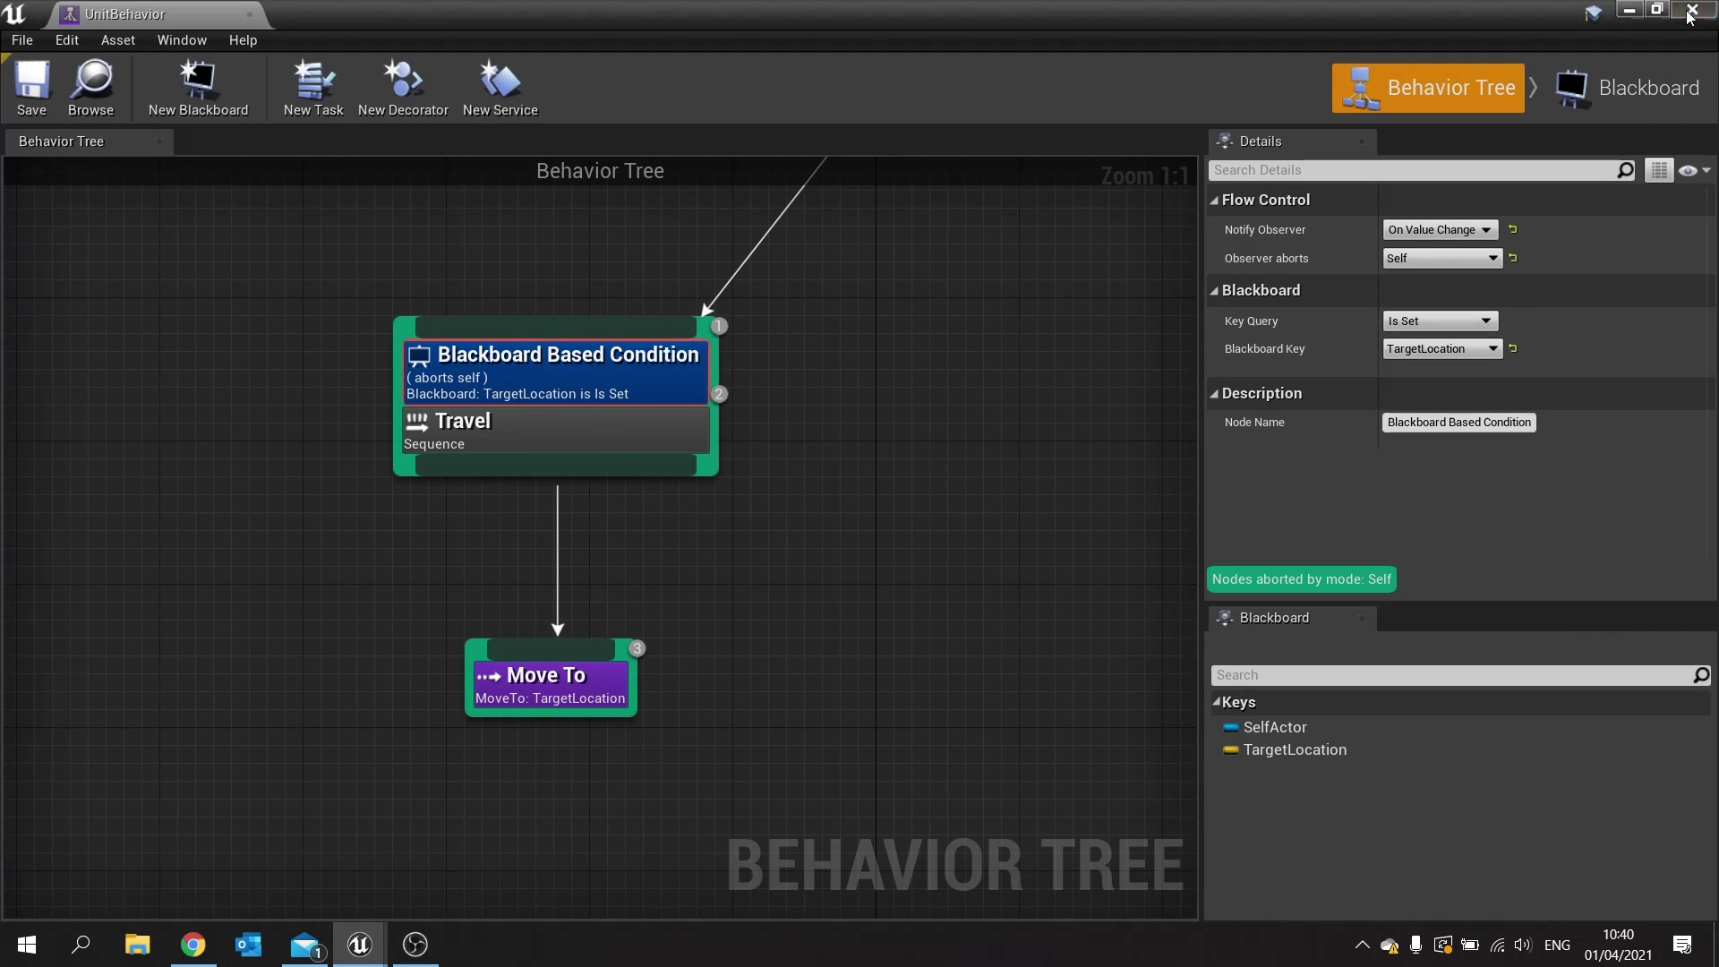
pyautogui.click(1217, 88)
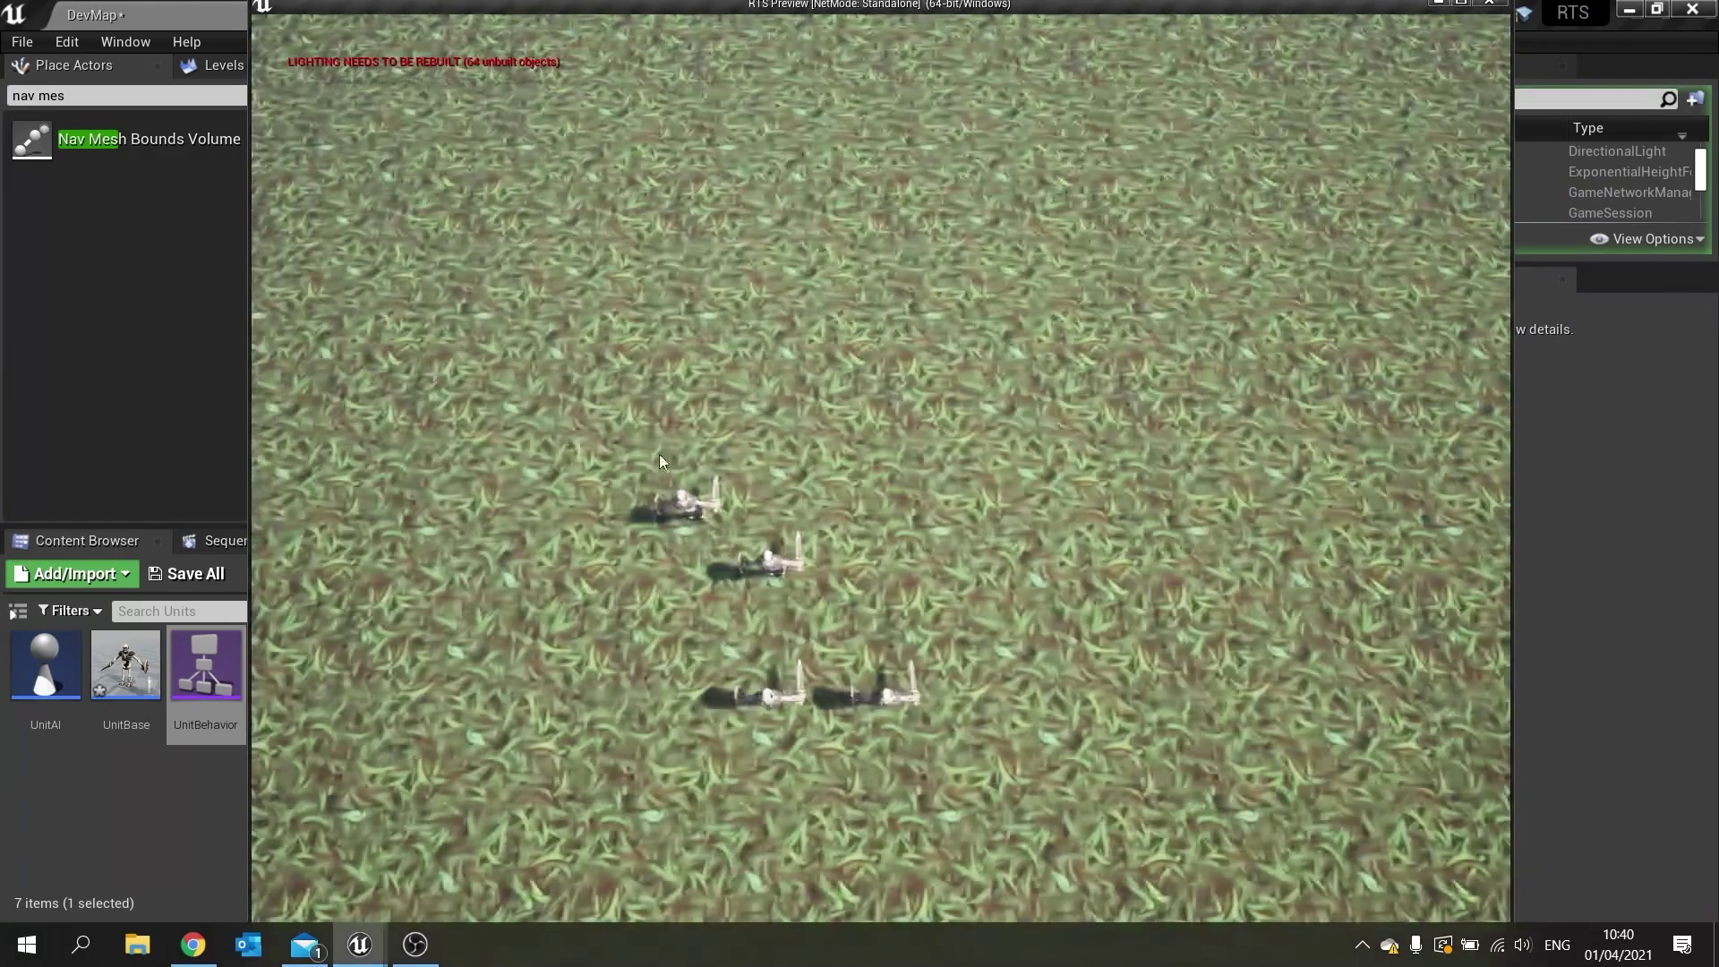
pyautogui.moveTo(598, 371); pyautogui.dragTo(964, 771)
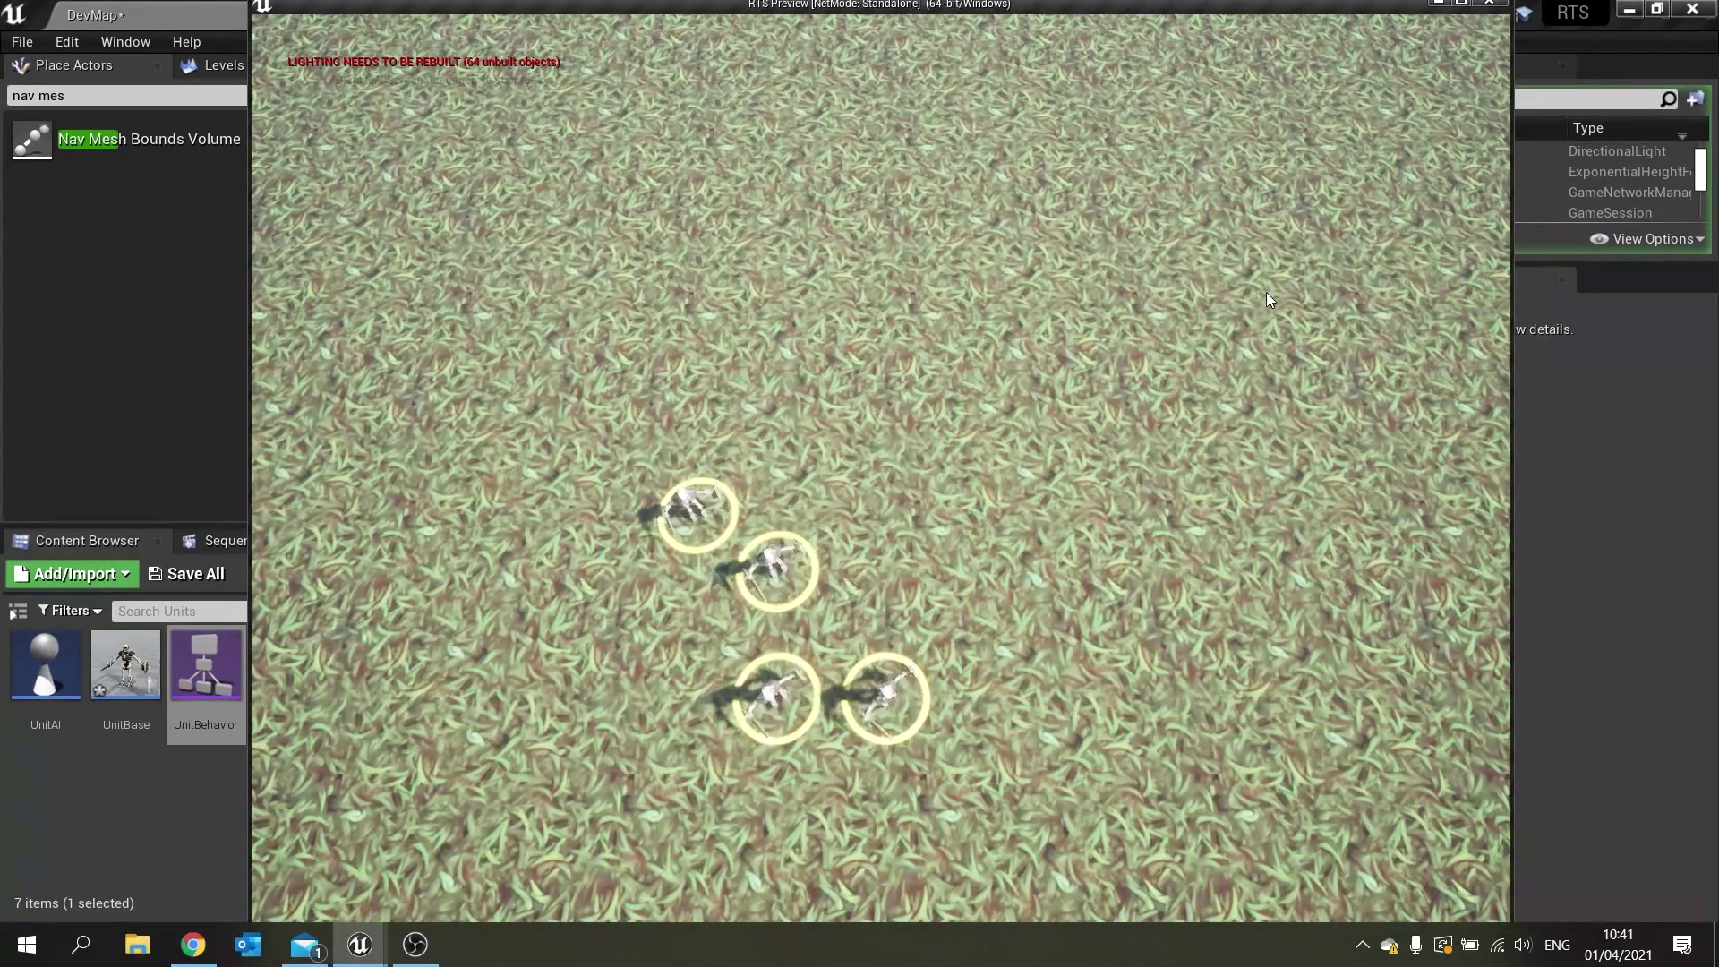
# Test re-routing by ordering the four selected units to five different spots, giving each new order while they are still moving.
pyautogui.rightClick(1266, 292)
pyautogui.rightClick(458, 387)
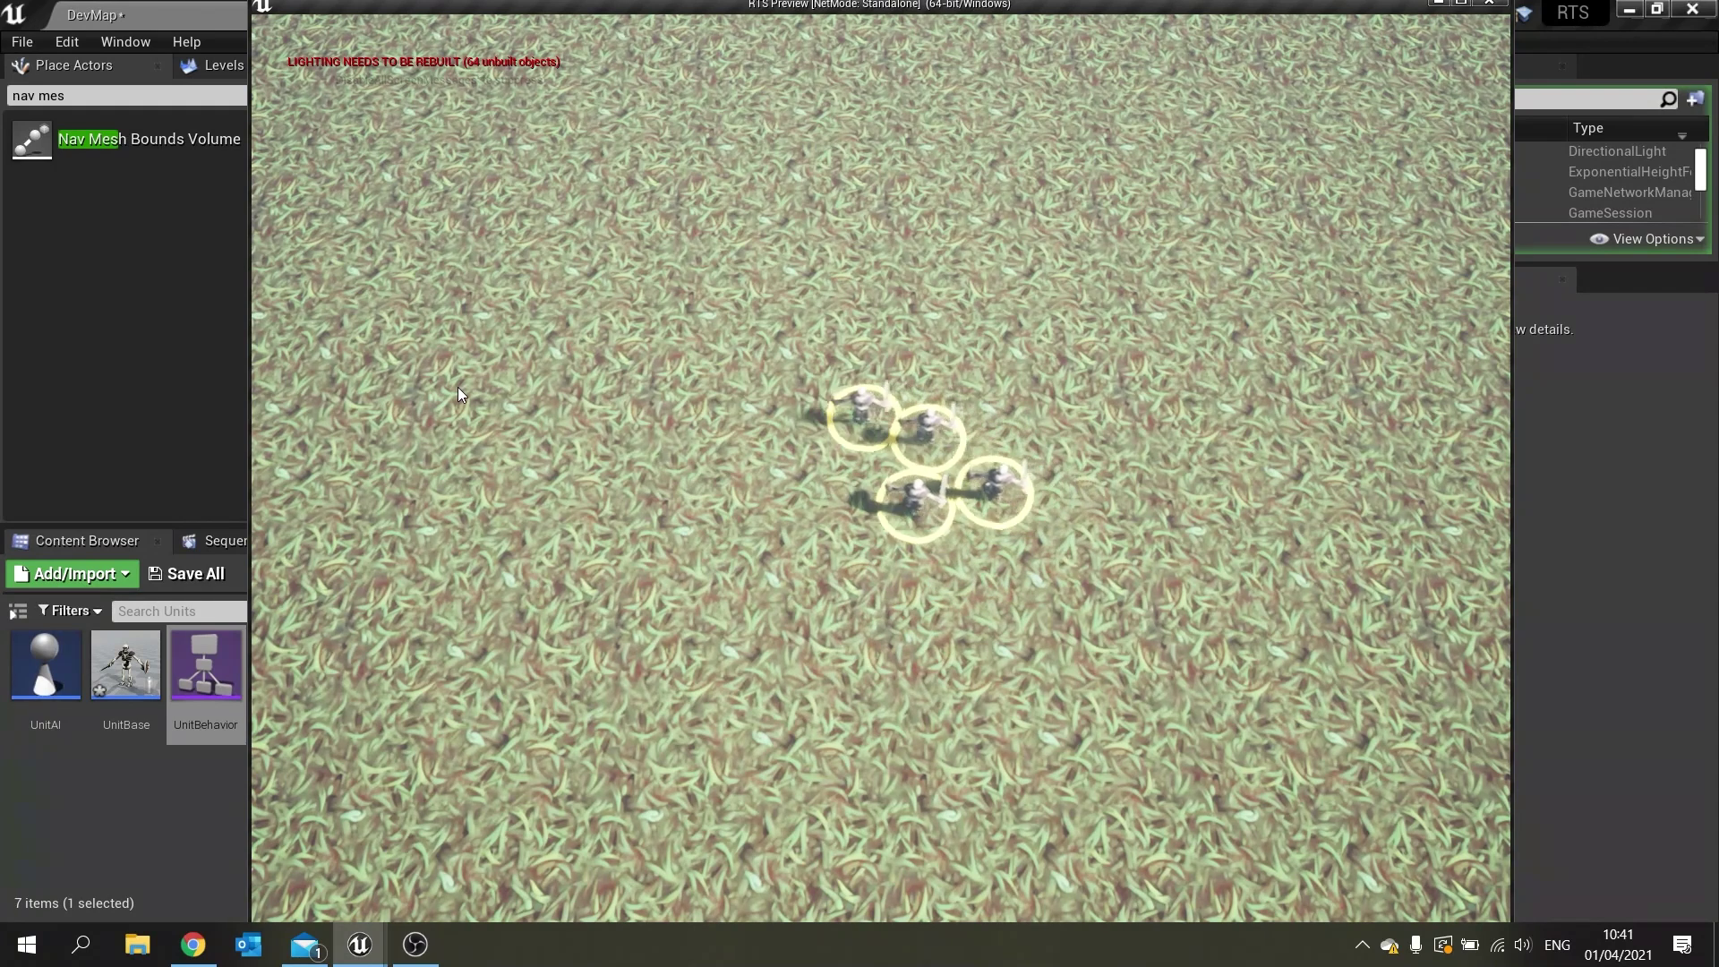
pyautogui.rightClick(995, 697)
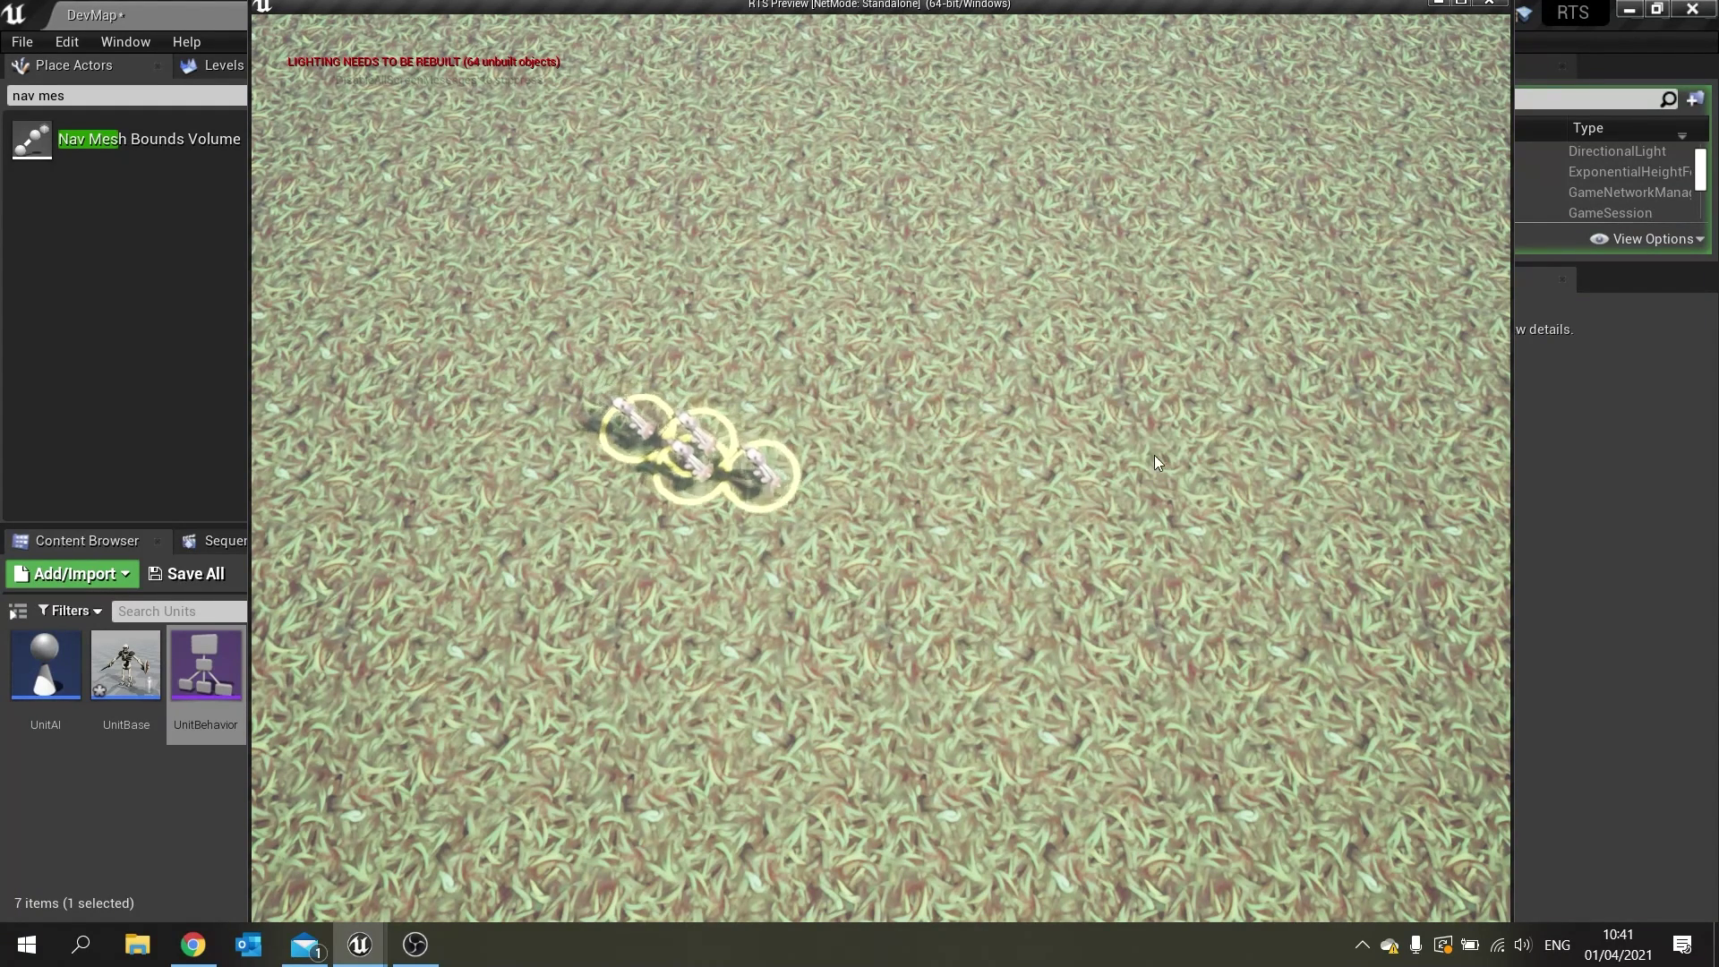
pyautogui.rightClick(1167, 281)
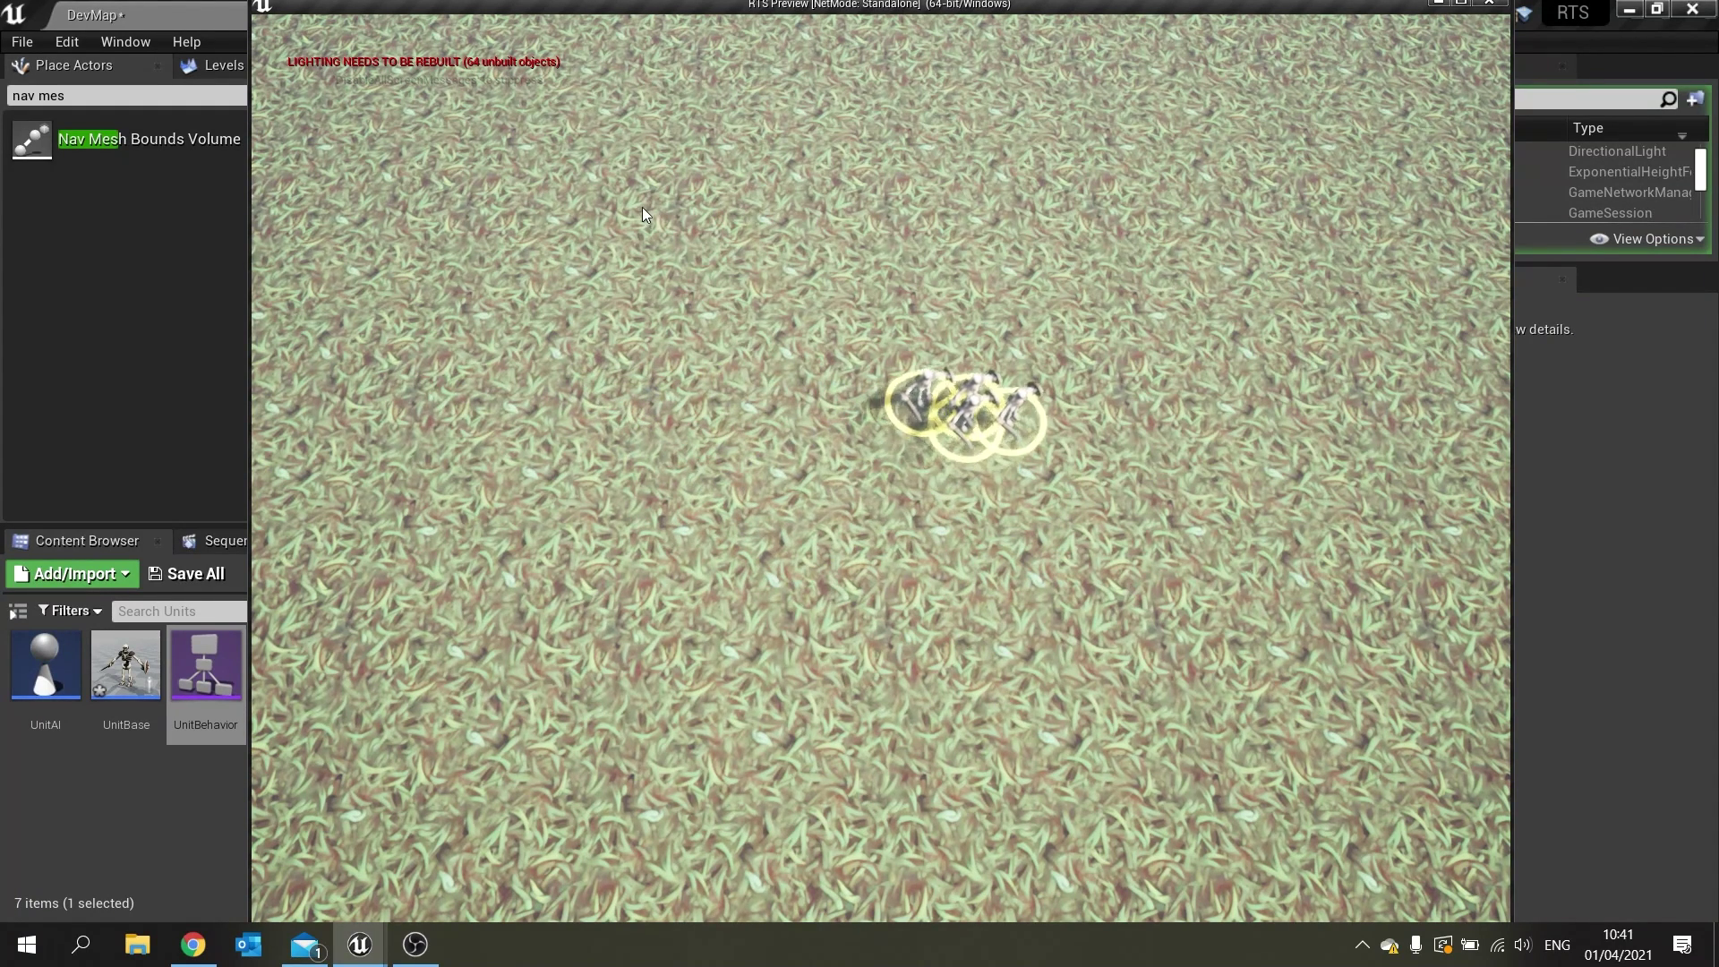
pyautogui.rightClick(555, 202)
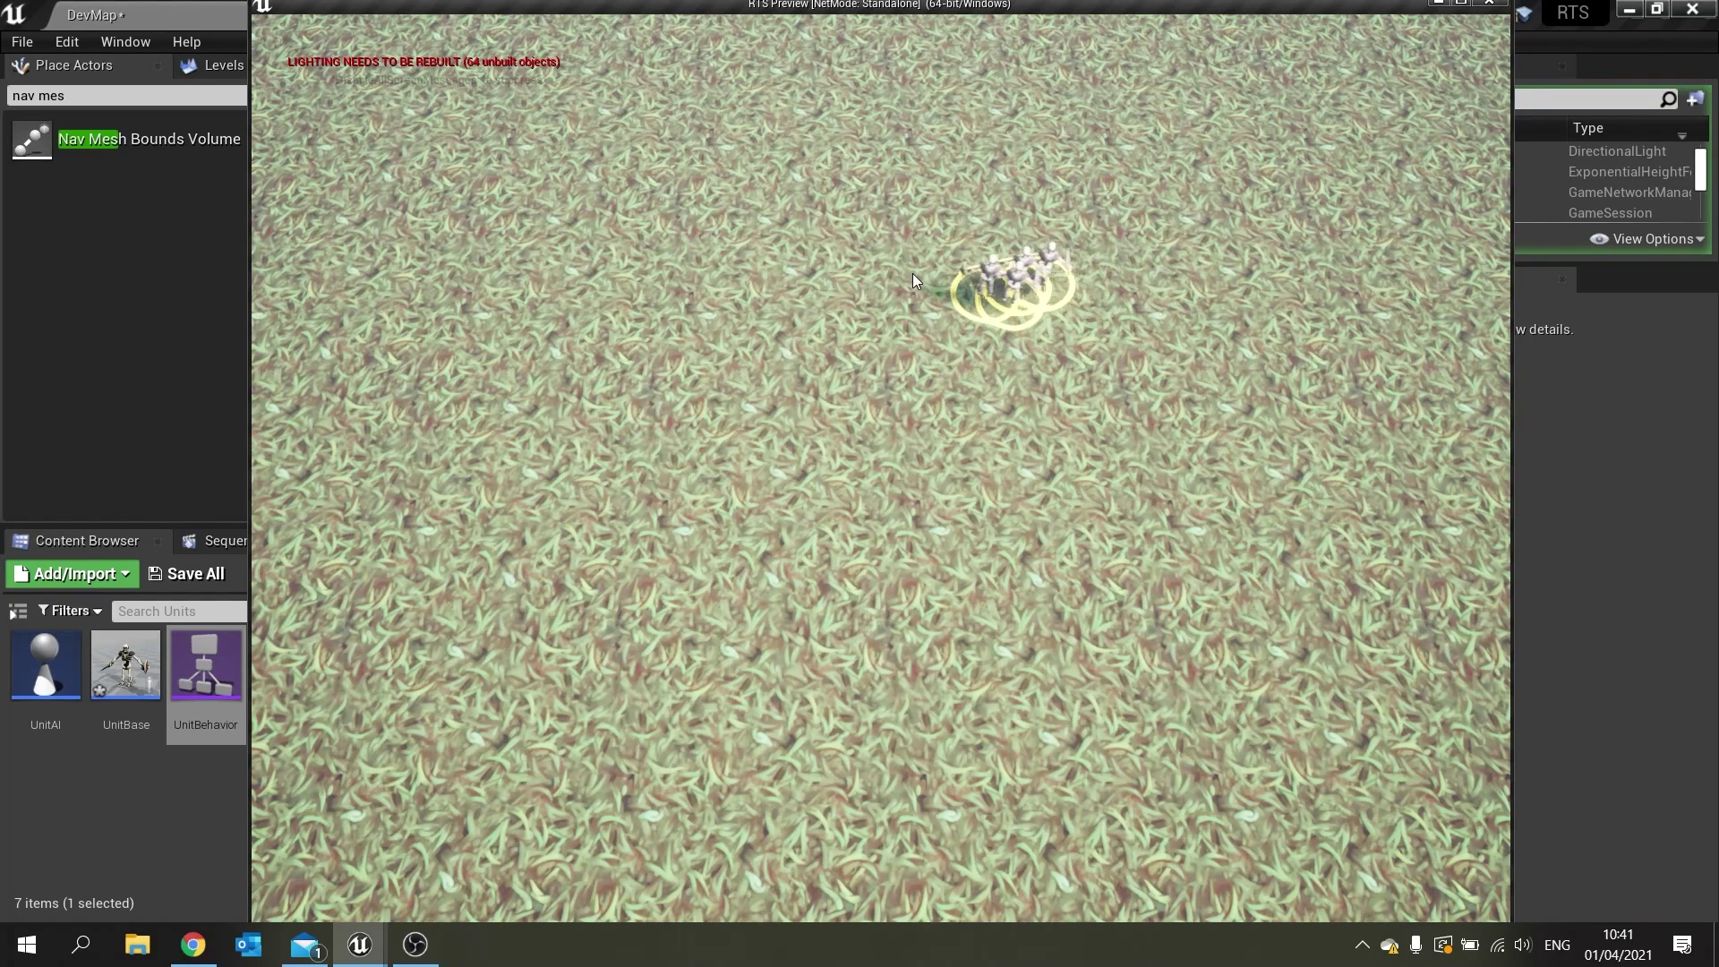
# Clear the selection, select two units of the group and send them to a spot nearer the camera.
pyautogui.click(915, 414)
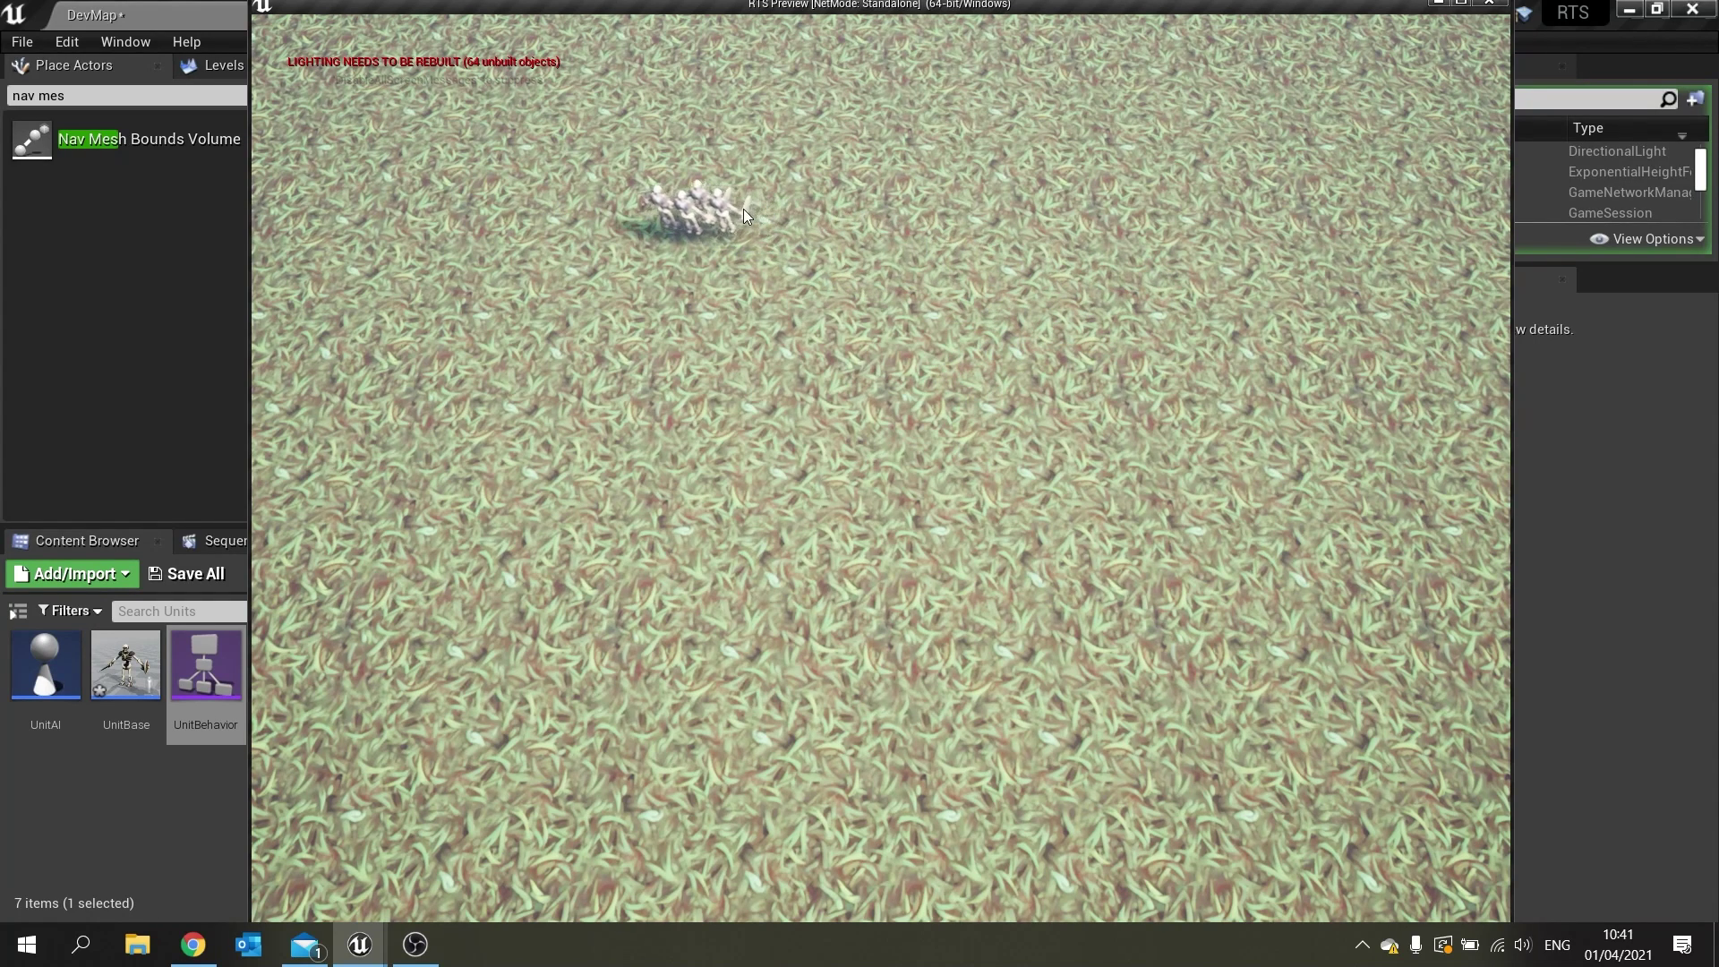
pyautogui.click(651, 219)
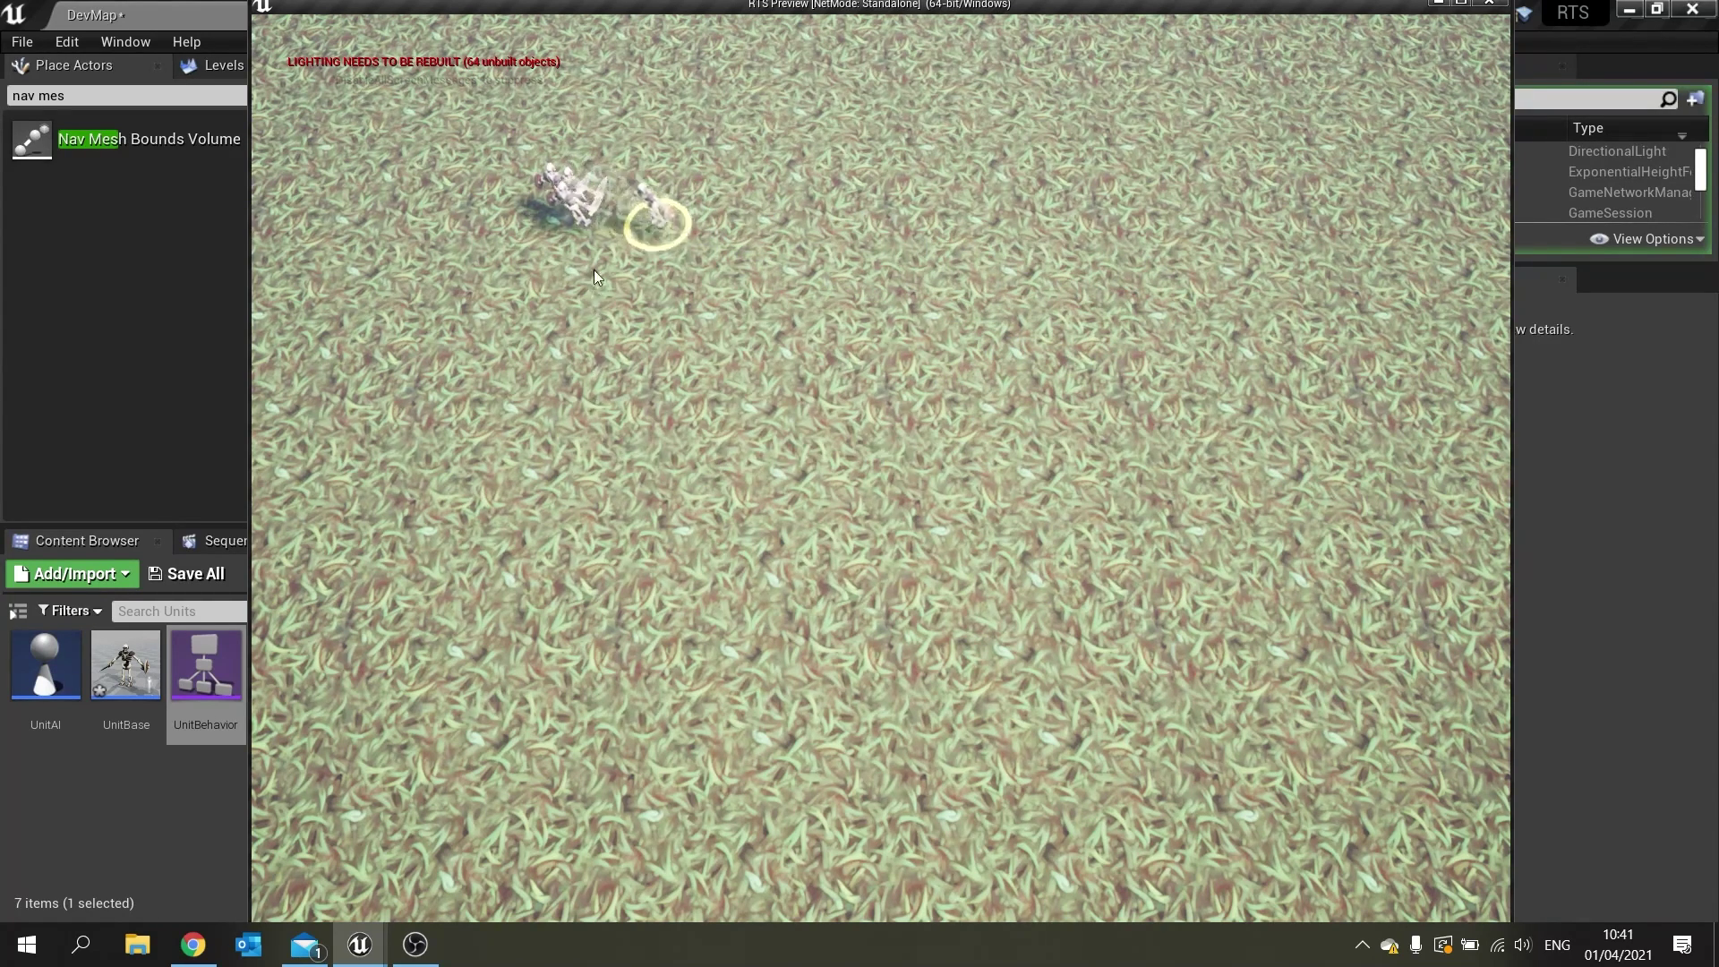
pyautogui.click(566, 207)
pyautogui.rightClick(507, 549)
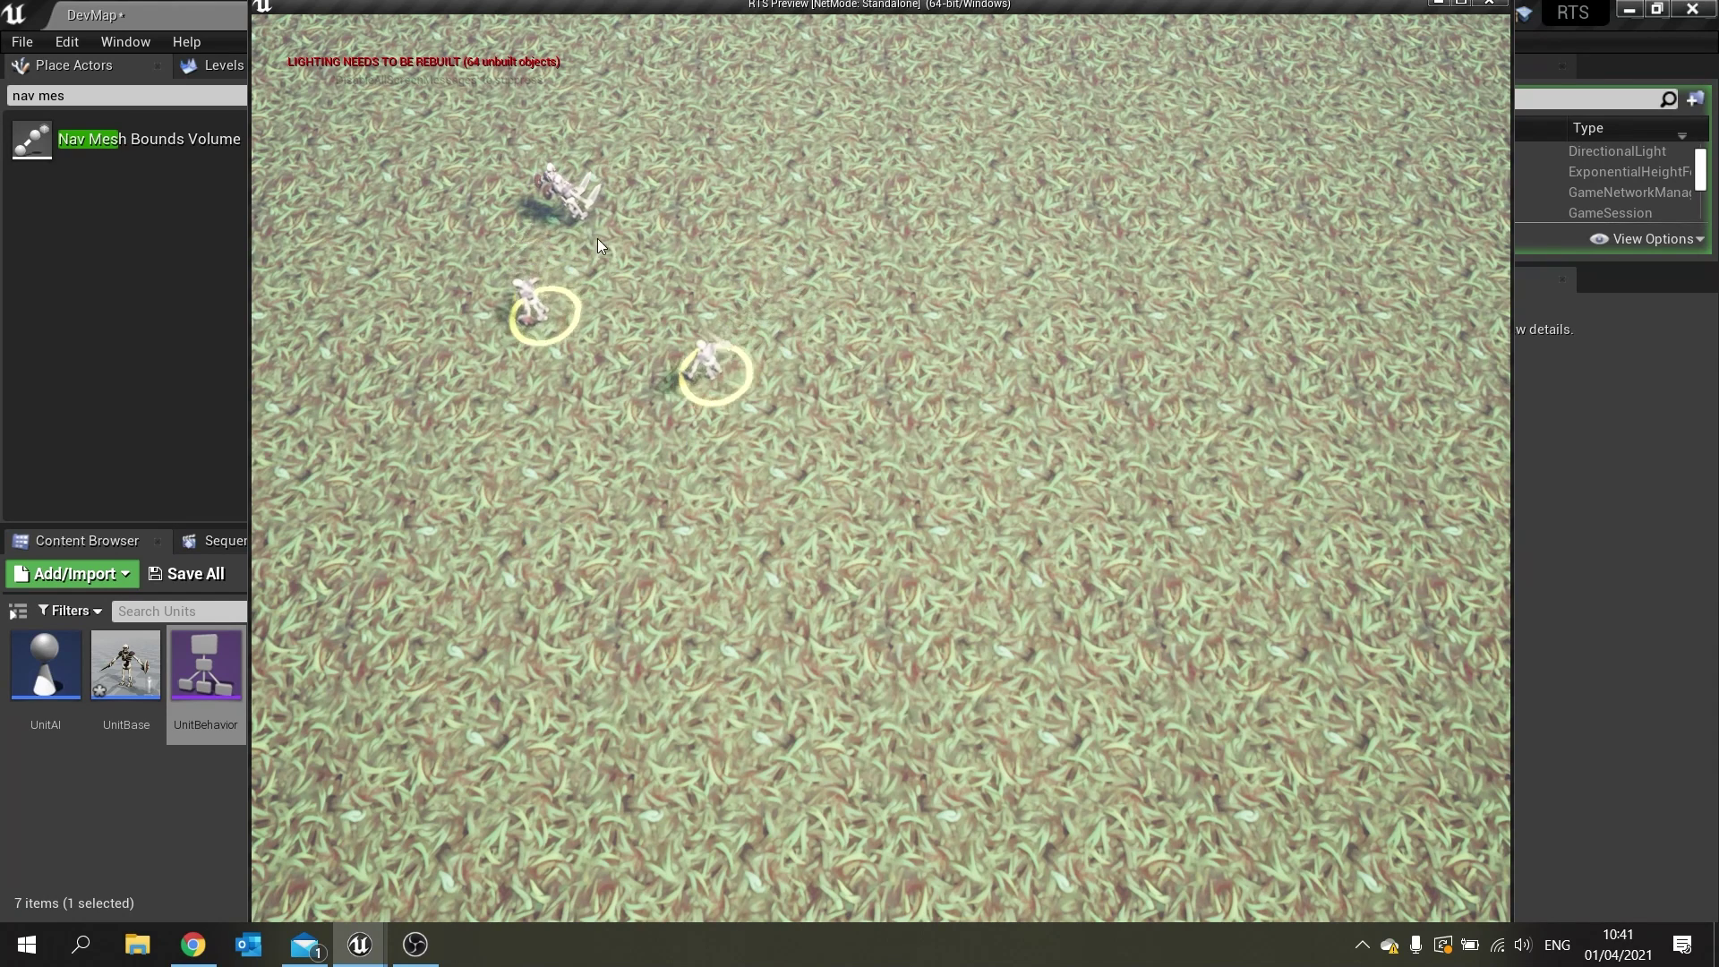
# Select the two units left behind one at a time and send each to its own spot across the map.
pyautogui.click(581, 212)
pyautogui.click(1125, 224)
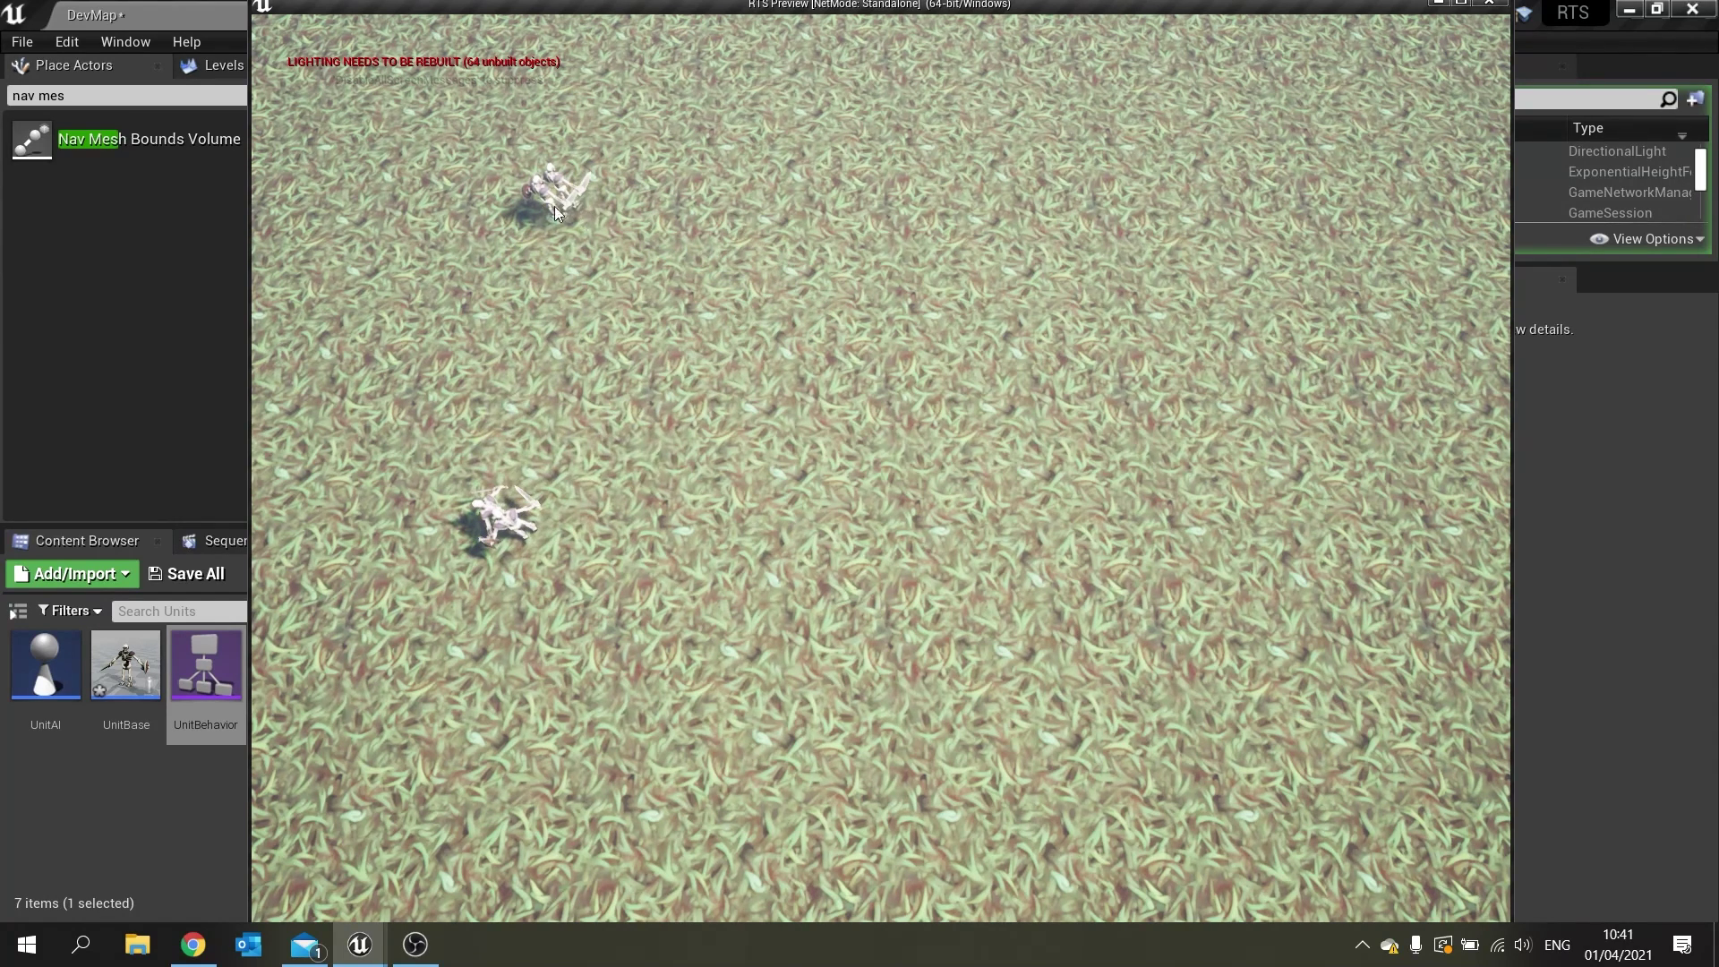
pyautogui.rightClick(1137, 235)
pyautogui.click(571, 196)
pyautogui.click(976, 385)
pyautogui.click(584, 204)
pyautogui.rightClick(1104, 473)
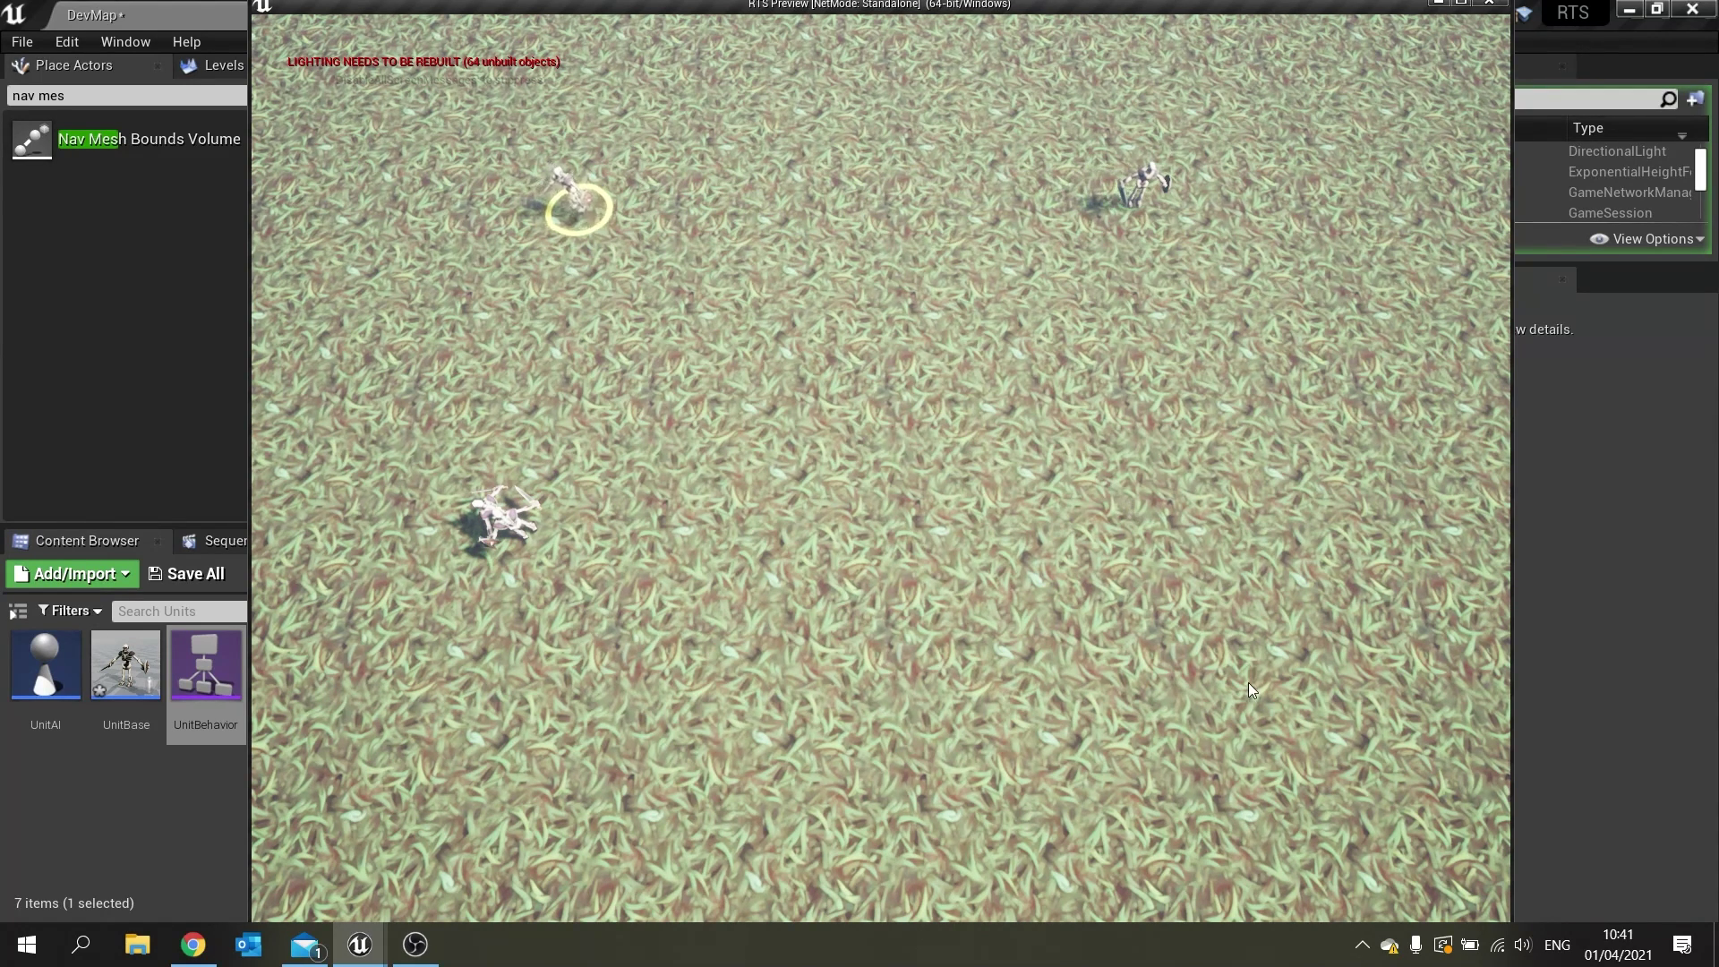
# Split the remaining pair of units by selecting them individually and ordering them to separate spots.
pyautogui.keyDown('shift'); pyautogui.click(494, 515); pyautogui.keyUp('shift')
pyautogui.click(905, 381)
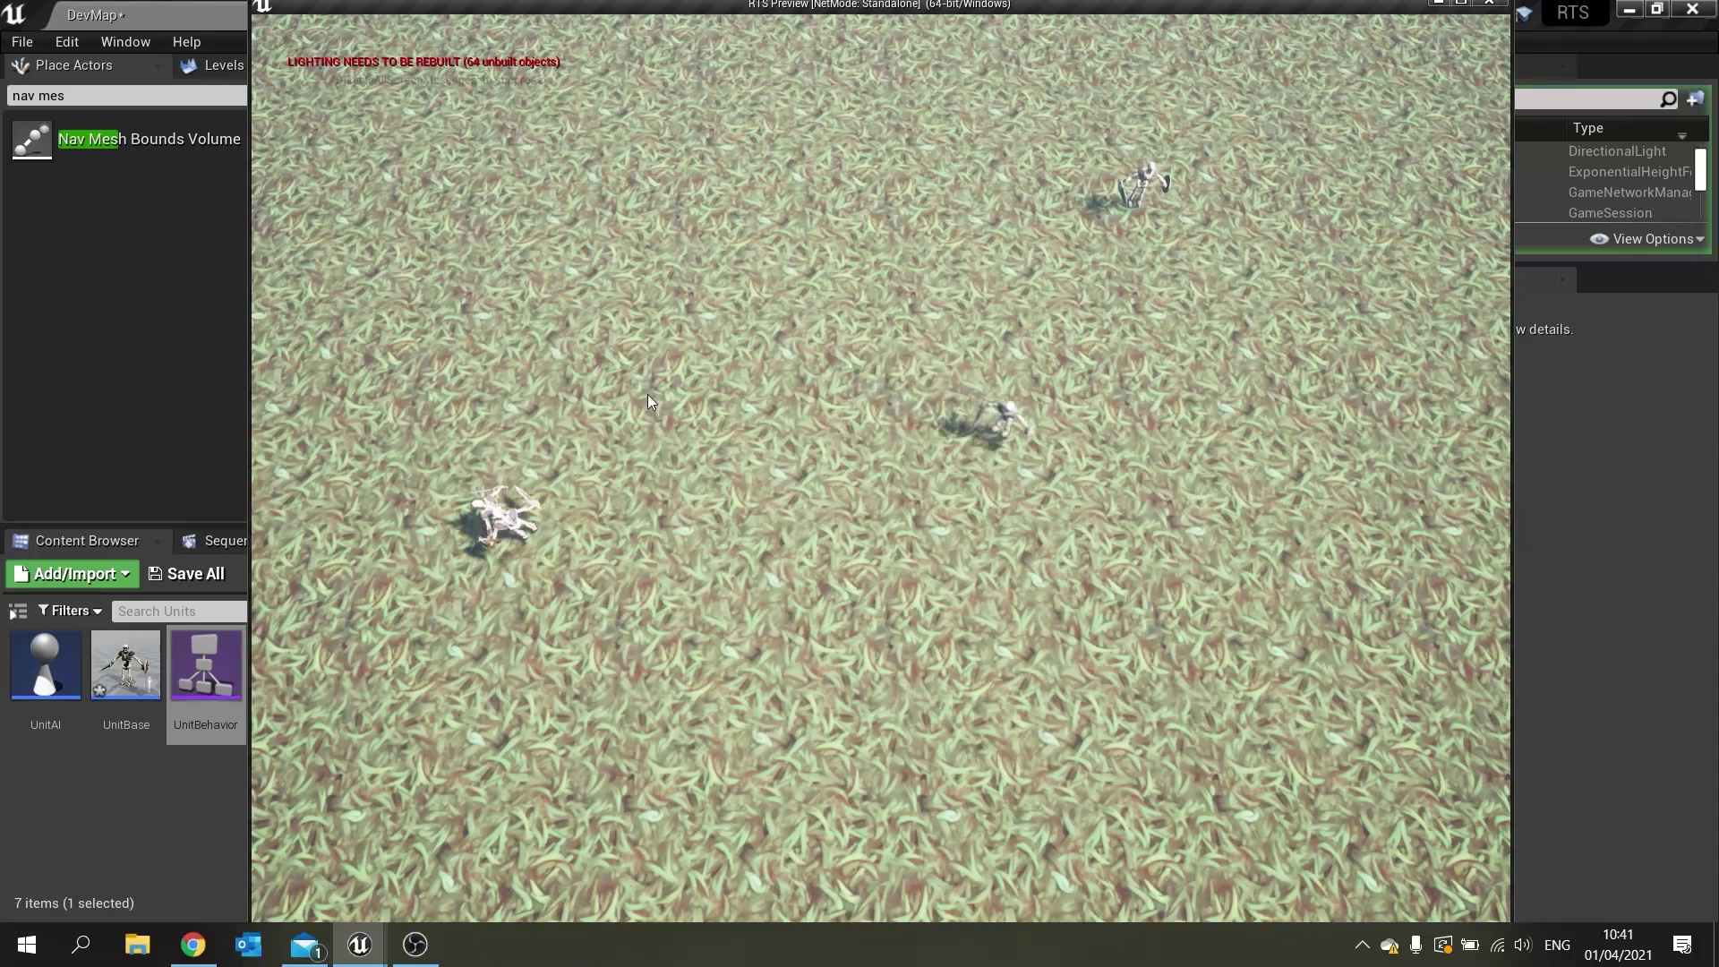
pyautogui.click(496, 544)
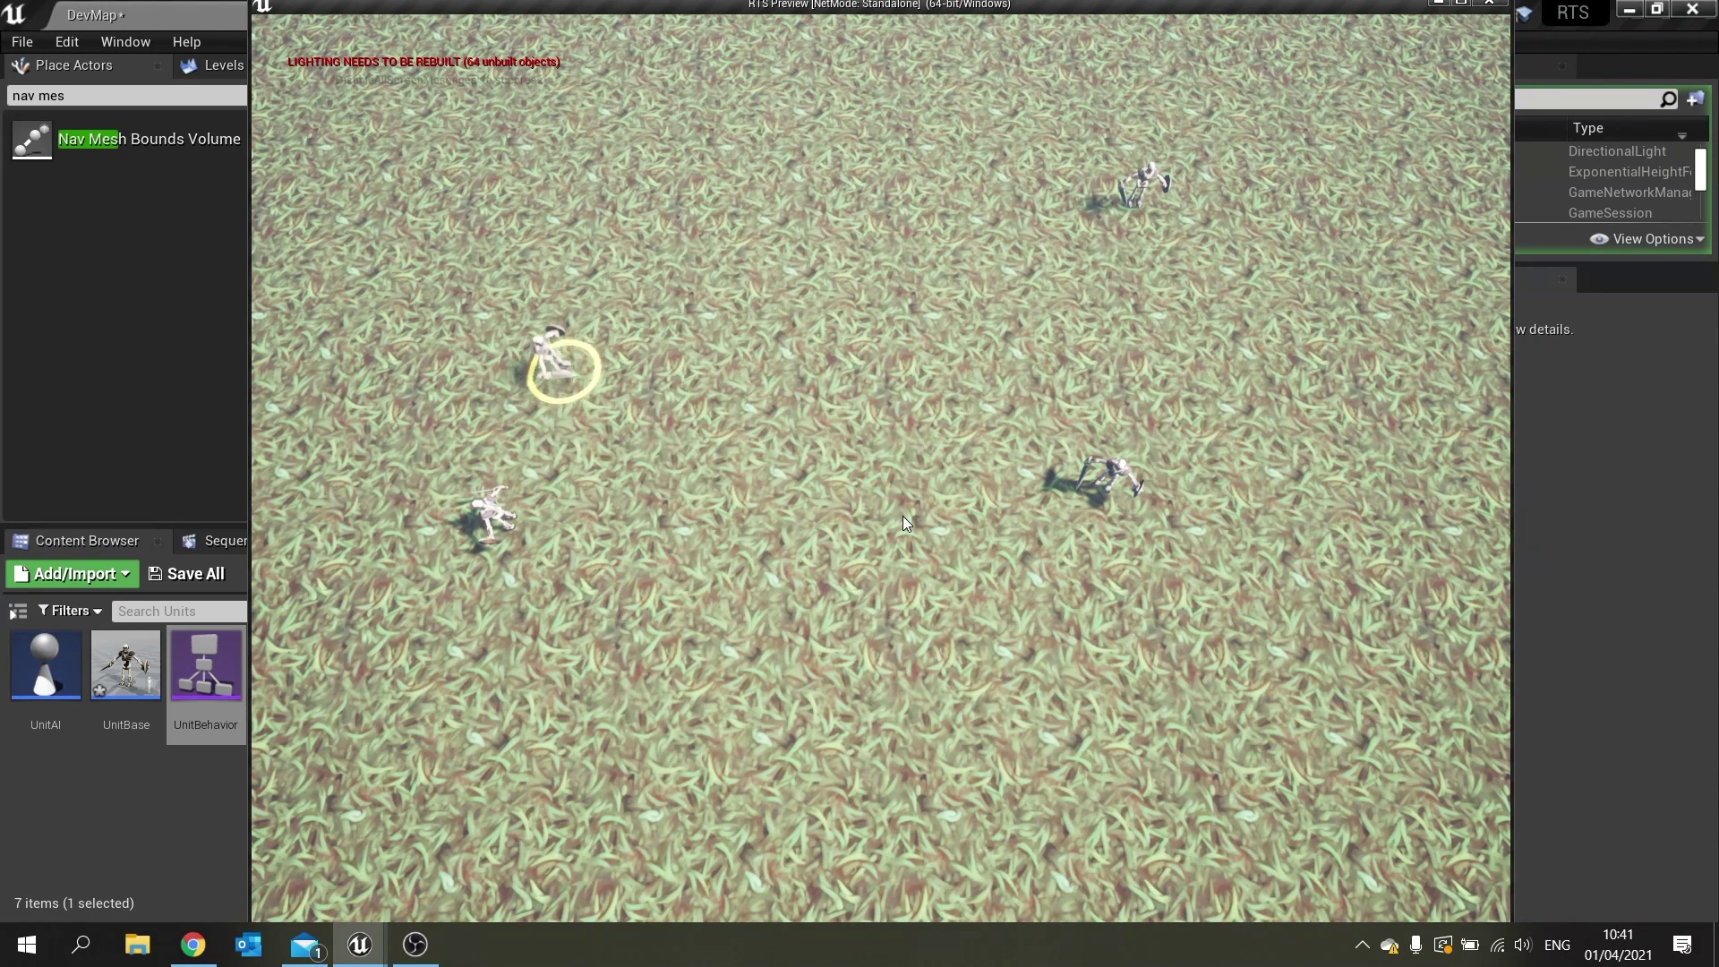